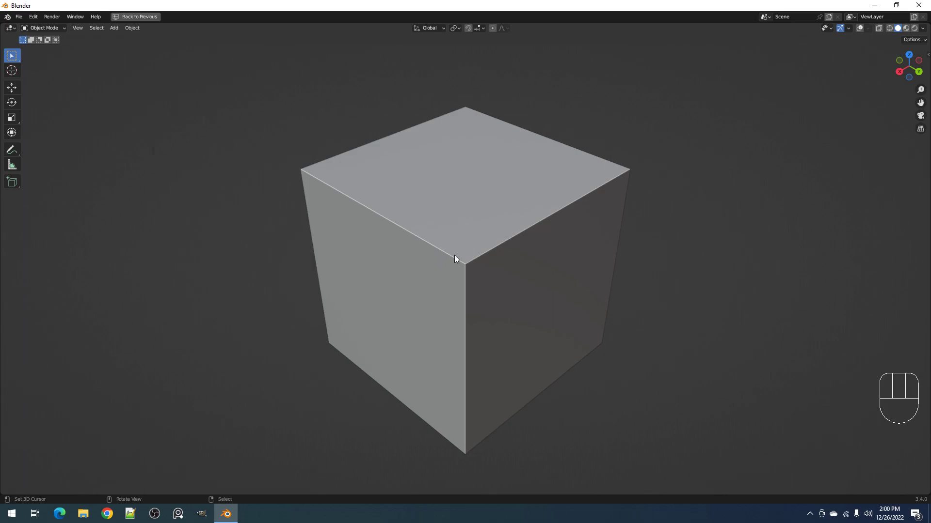
Delete the default cube from the scene
scroll(471, 282, "down", 1)
mouse_move(491, 269)
middle_mouse_down()
mouse_move(492, 227)
mouse_move(490, 283)
mouse_move(488, 257)
middle_mouse_up()
left_click(489, 257)
key("Tab")
key("shift+alt+z")
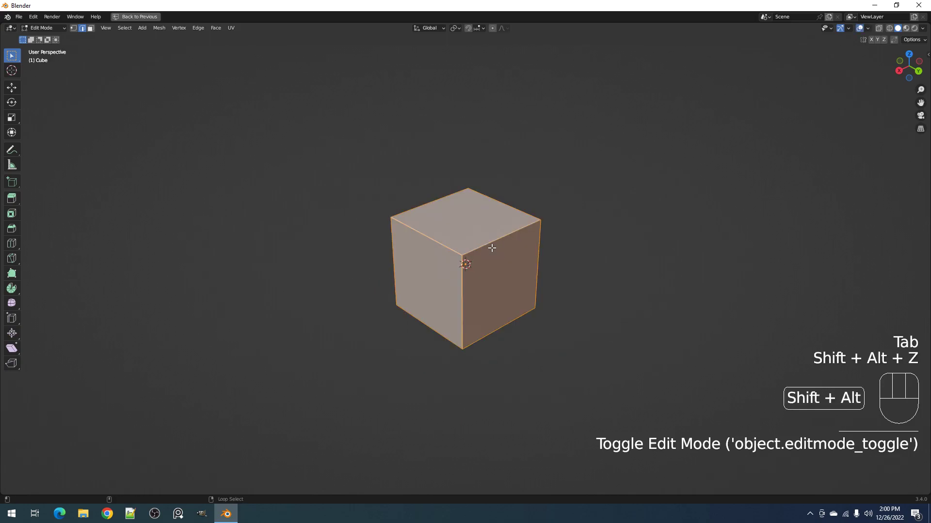
key("Tab")
key("x")
Add a mesh circle and fill it with a single face in Edit Mode
key("shift+a")
mouse_move(491, 248)
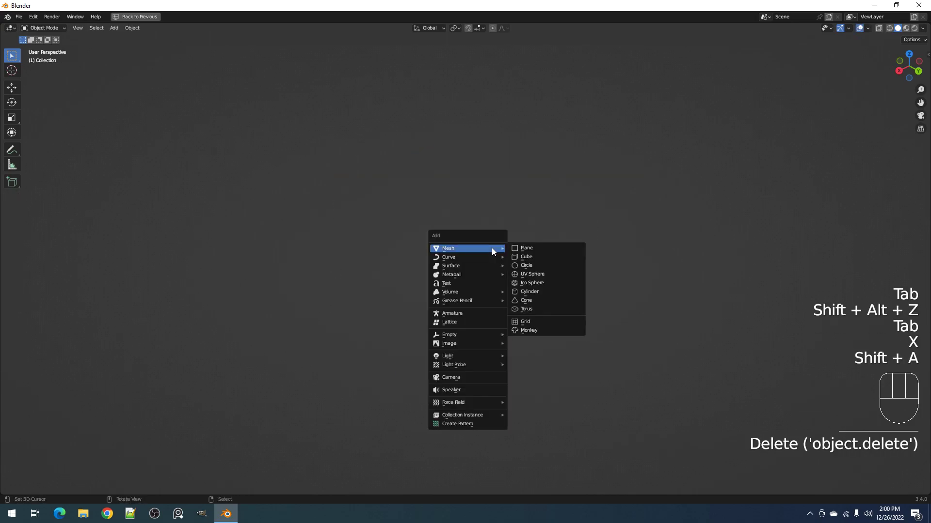
left_click(534, 265)
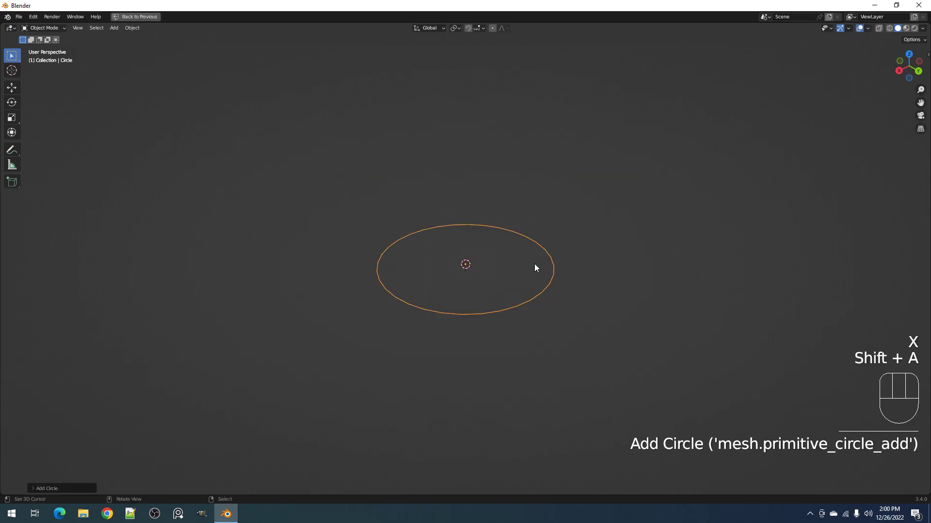
key("Tab")
key("1")
mouse_move(534, 263)
middle_mouse_down("shift")
mouse_move(546, 254)
mouse_move(542, 275)
mouse_move(524, 265)
middle_mouse_up("shift")
scroll(544, 257, "up", 3)
key("f")
middle_click_drag(642, 258, 659, 258, "shift")
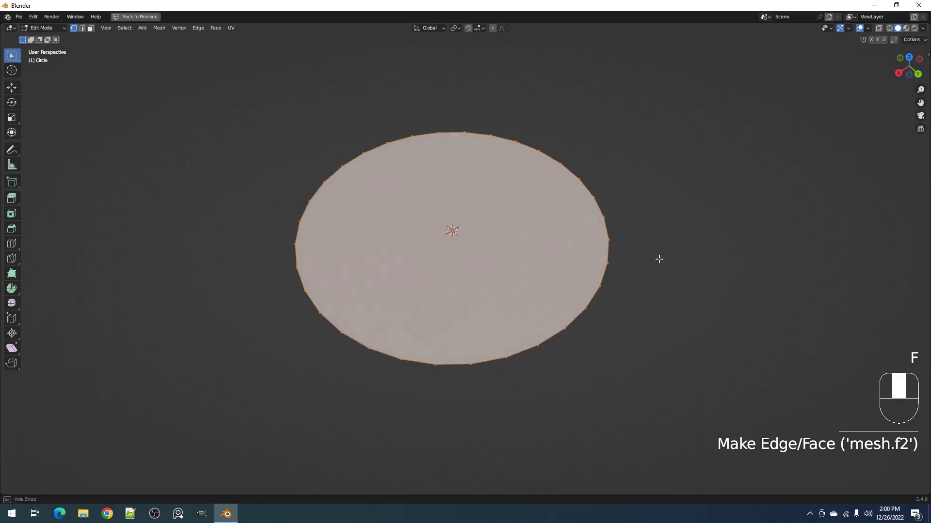
Inset the circle's face by about 0.03 m and delete the inner face, leaving a thin flat ring
scroll(659, 258, "up", 2)
key("i")
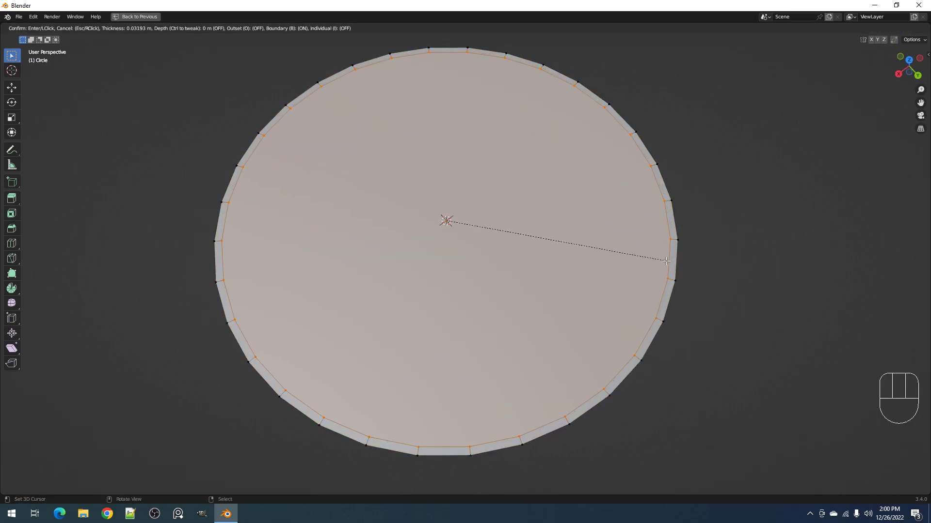
left_click(615, 255)
left_click(615, 255)
key("3")
key("x")
left_click(589, 273)
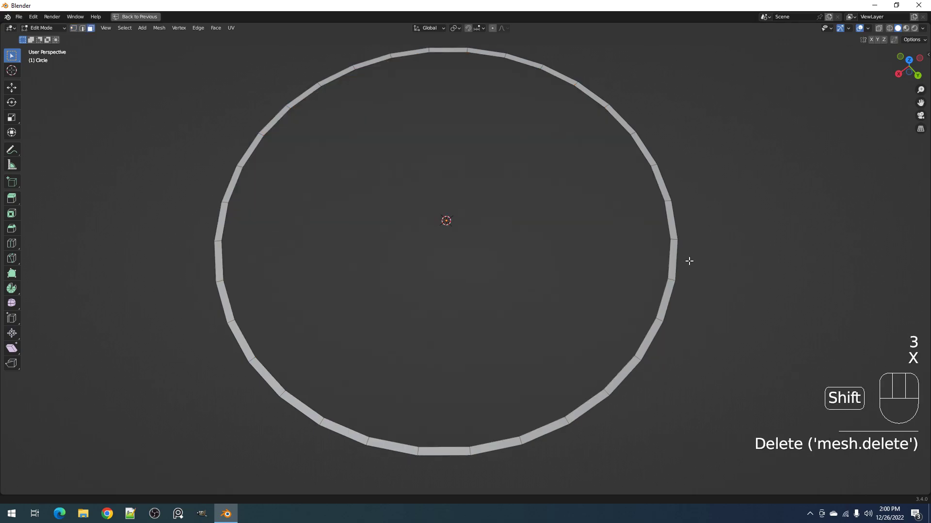
Subdivide the ring's inner and outer edges to double its number of segments
middle_click_drag(688, 261, 633, 249, "shift")
key("2")
left_click(630, 247, "alt+shift")
key("w")
left_click(601, 239)
Round the ring's boundary edge loops with the LoopTools Circle operation
key("alt+a")
left_click(631, 246, "alt+shift")
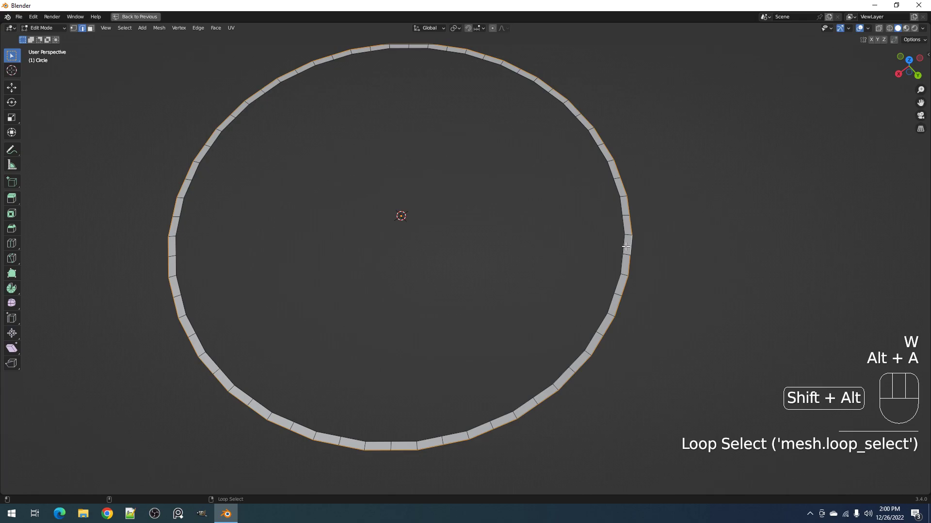
key("q")
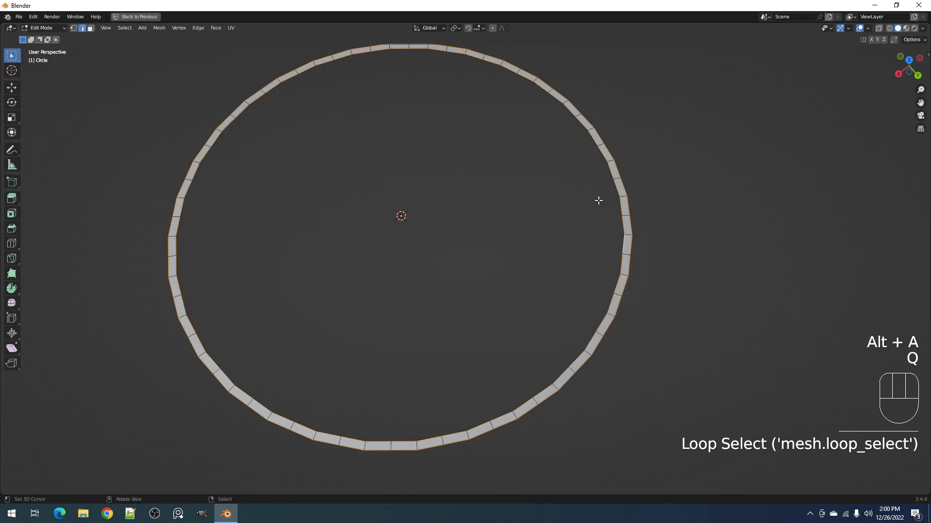
key("w")
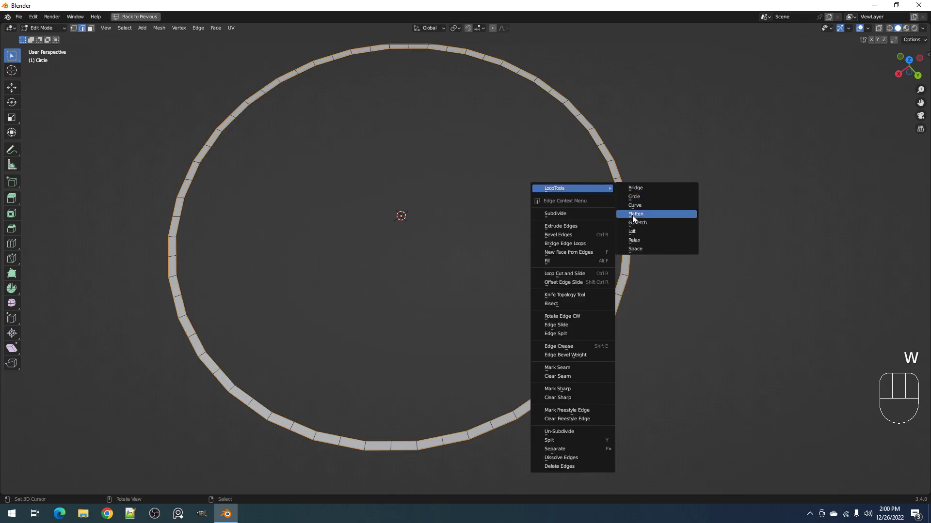
left_click(636, 197)
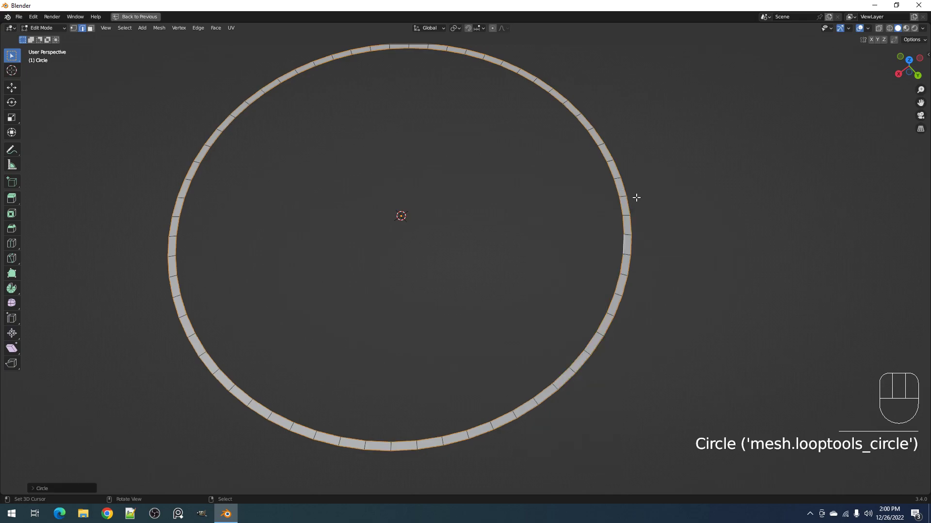
Check the Quick Favorites option for the LoopTools Circle command
key("q")
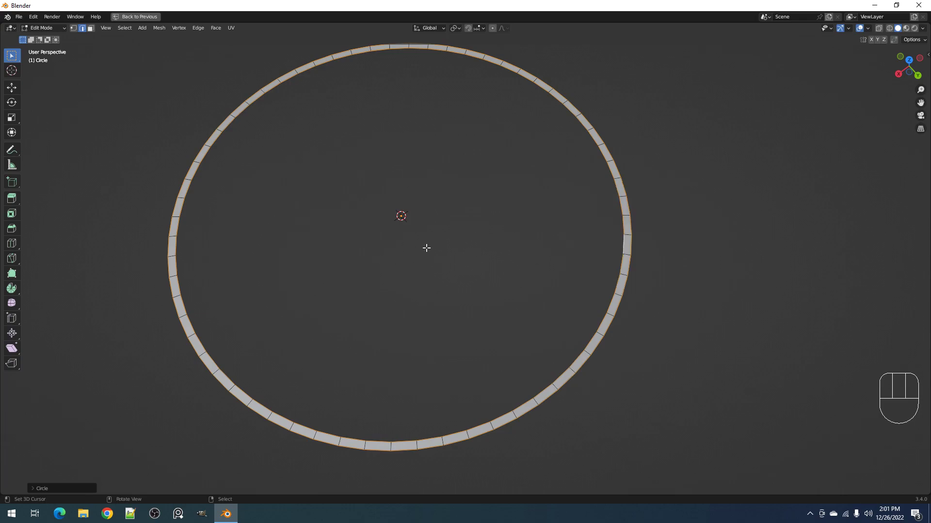
key("w")
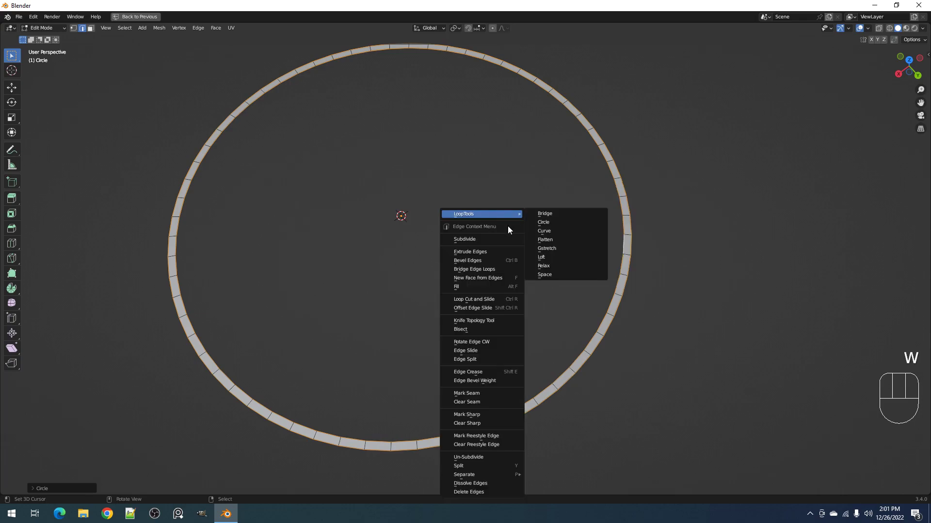
right_click(541, 222)
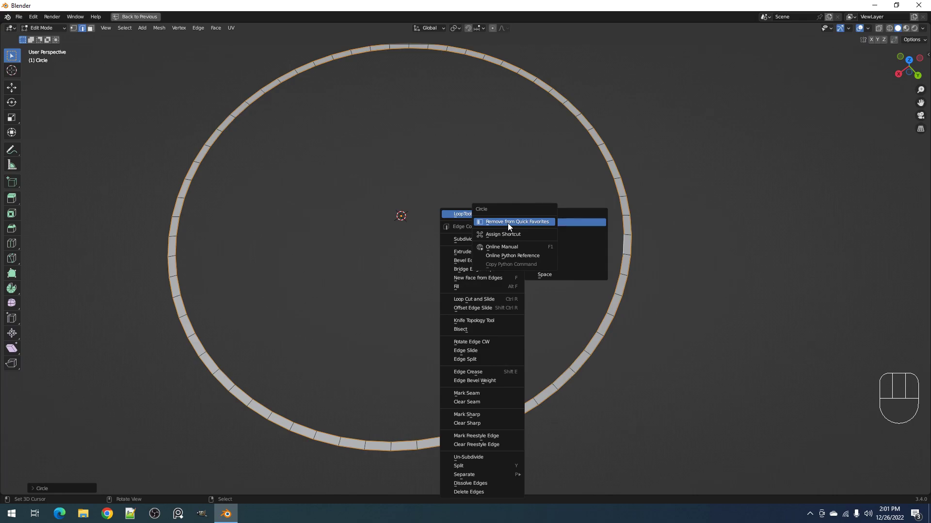
key("q")
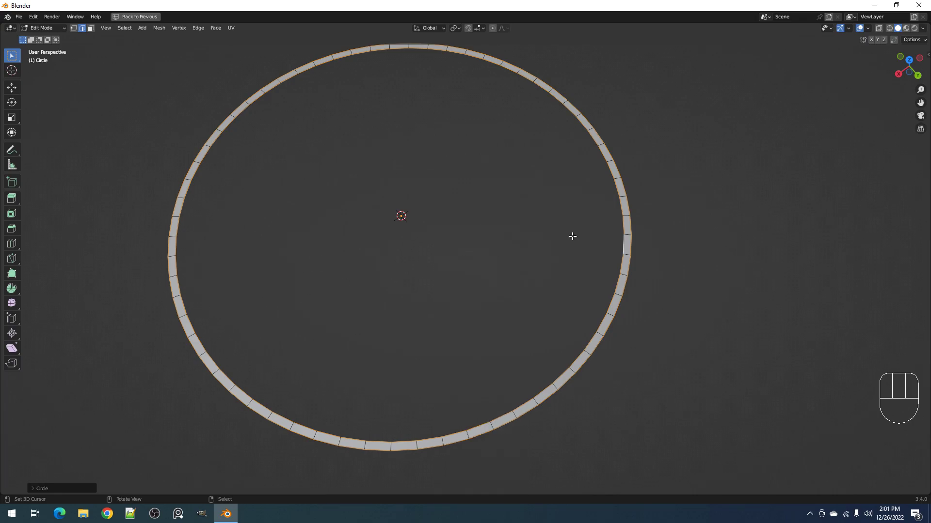
Reselect the ring's edge loops and review the commands stored in Quick Favorites
key("Tab")
key("Tab")
scroll(606, 226, "up", 1)
key("alt+a")
key("2")
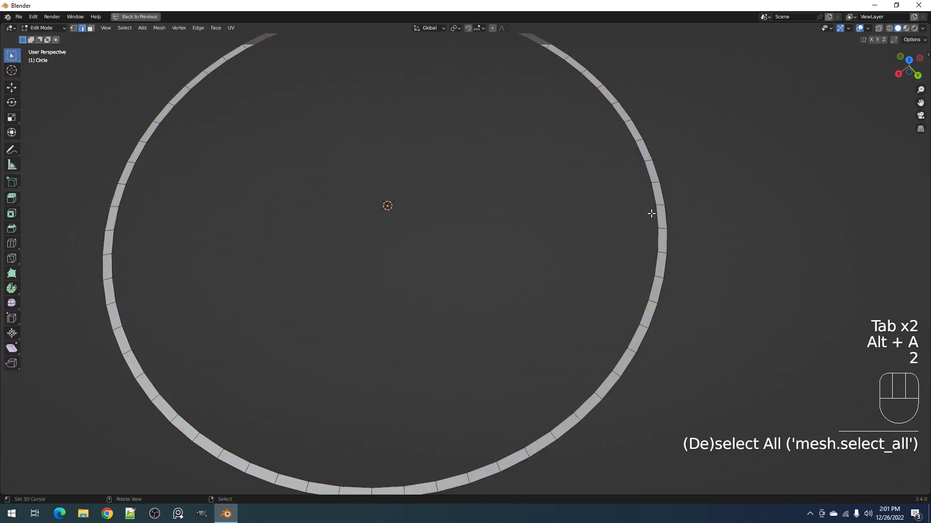
left_click(651, 214, "alt+shift")
scroll(569, 193, "down", 4)
key("q")
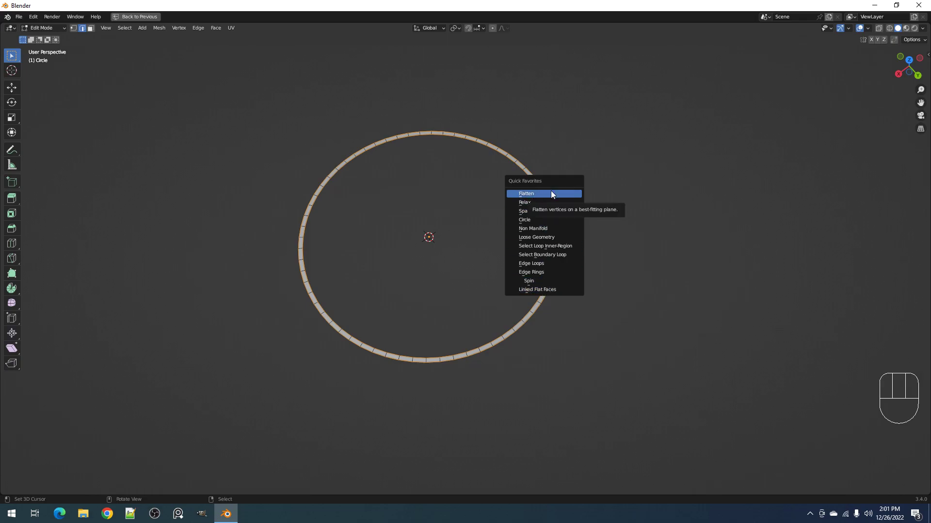
Solidify the entire flat ring and increase its thickness to form a shallow band
scroll(654, 253, "up", 3)
middle_click_drag(660, 255, 590, 203)
key("a")
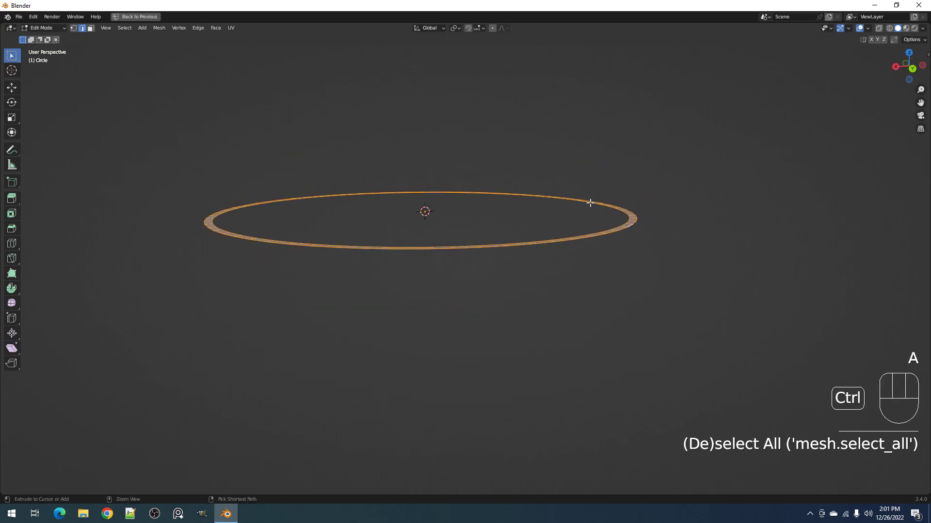
key("ctrl+f")
left_click(589, 203)
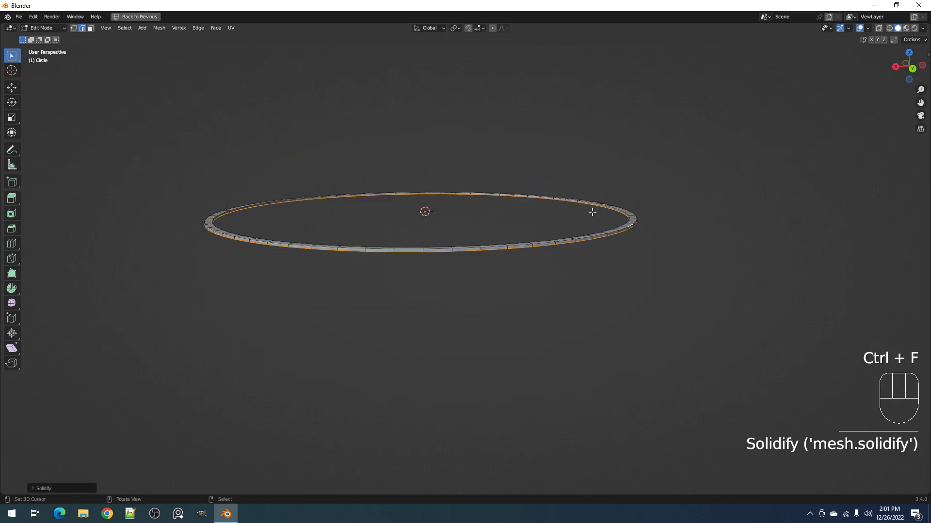
key("F9")
mouse_move(692, 232)
left_mouse_down()
mouse_move(722, 232)
mouse_move(699, 232)
mouse_move(706, 232)
left_mouse_up()
Move the whole ring straight down along the Z axis by about 0.25 m, below the origin
middle_click_drag(679, 252, 525, 230)
key("a")
scroll(509, 226, "up", 5)
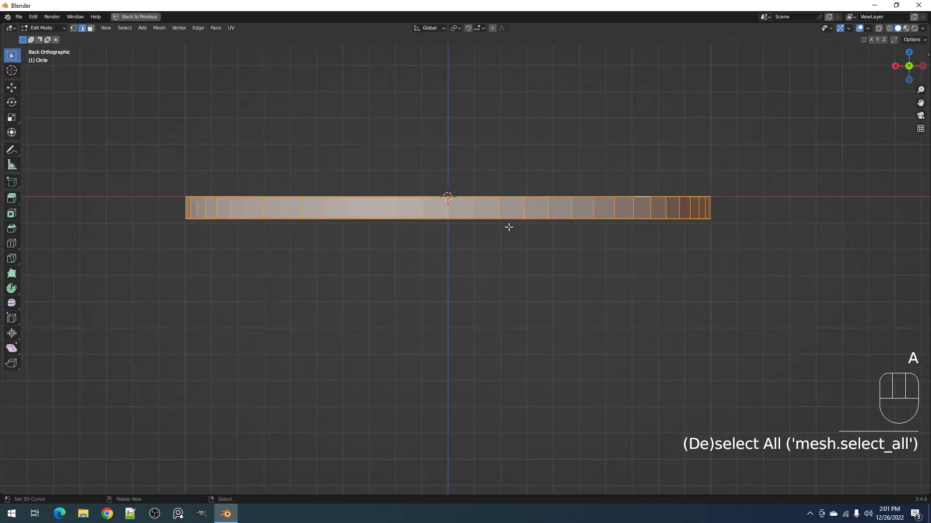
middle_click_drag(452, 191, 446, 158)
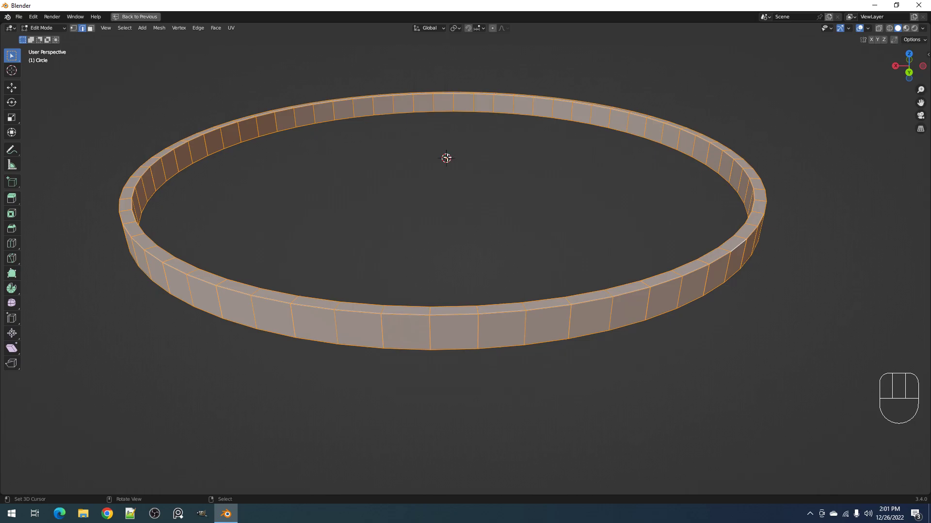
key("alt+a")
scroll(534, 231, "down", 3)
middle_click_drag(533, 231, 532, 211, "alt")
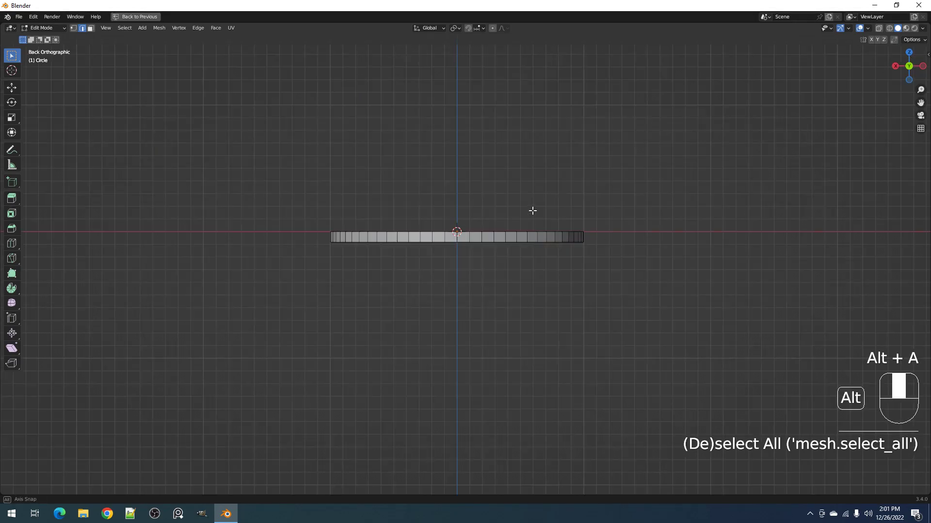
key("a")
scroll(531, 208, "up", 4)
scroll(466, 202, "down", 2)
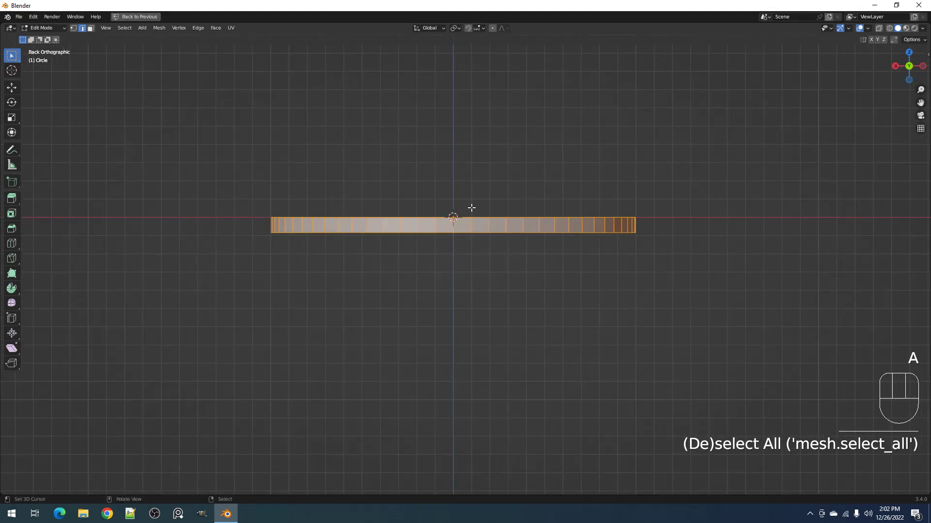
scroll(463, 220, "down", 1)
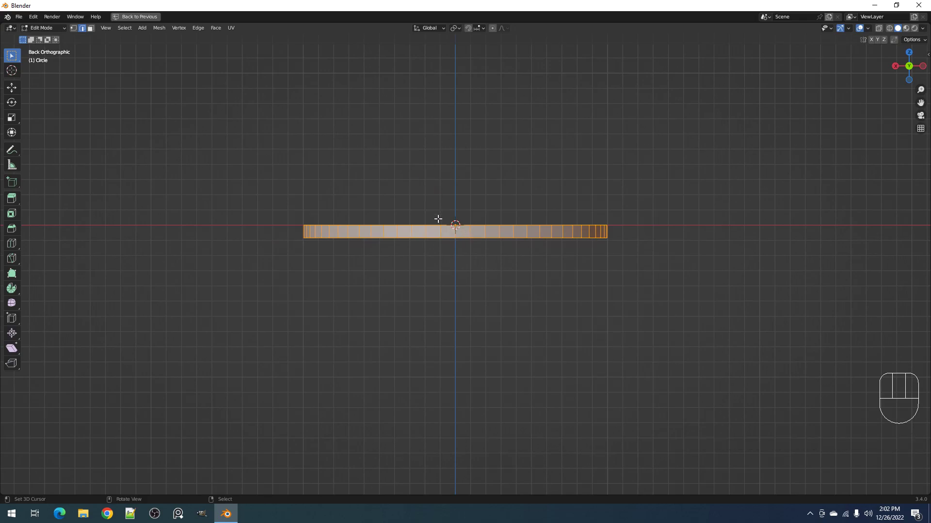
key("g")
key("z")
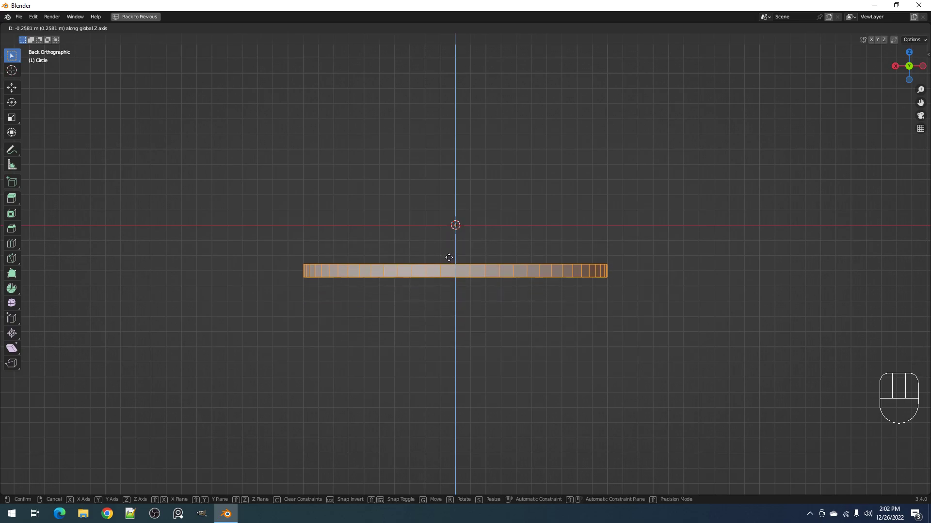
left_click(448, 252)
Lower the ring a little further below the origin and return to Object Mode
middle_click_drag(446, 249, 518, 238)
key("g")
left_click(521, 255)
key("Tab")
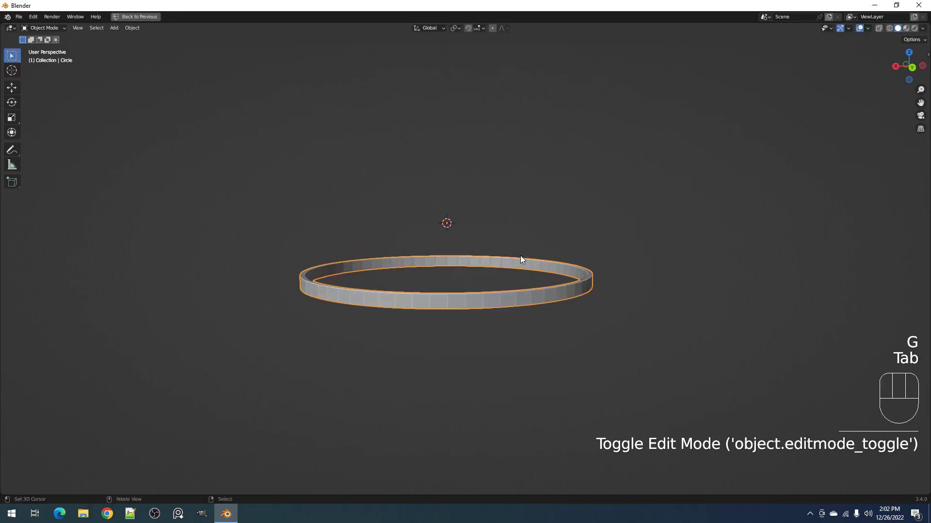
Apply Auto Mirror to the ring across the X, Y and Z axes to get a second ring above the origin
key("ctrl+shift+x")
left_click(485, 373)
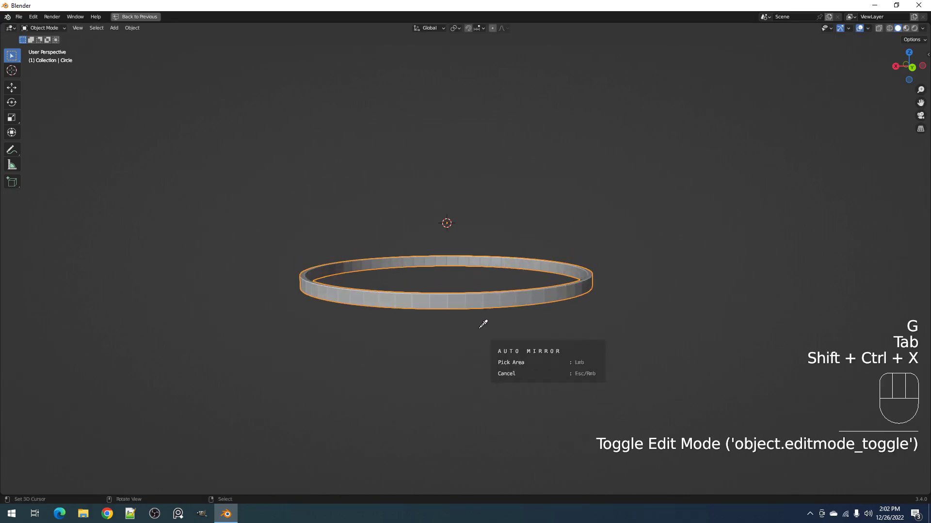
key("x")
key("y")
key("z")
key("space")
key("Tab")
scroll(455, 305, "down", 3)
middle_click_drag(596, 252, 582, 248)
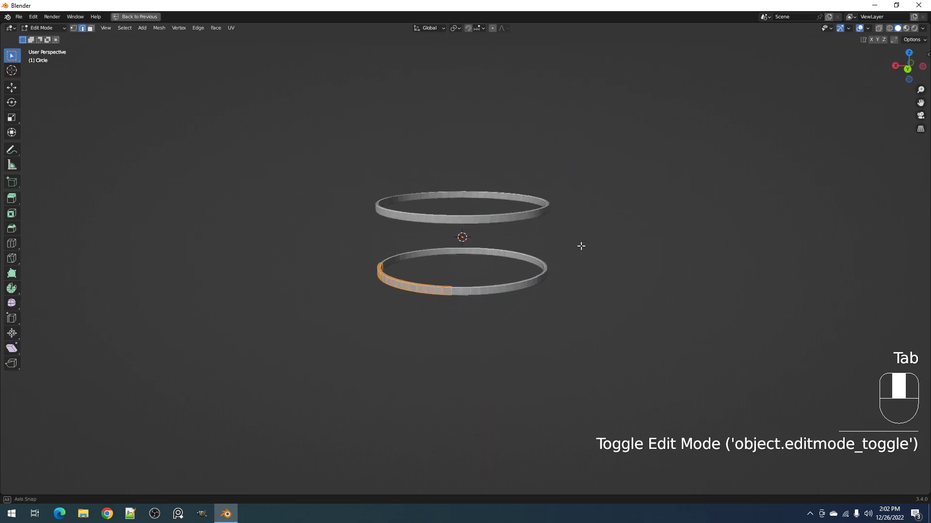
Apply Auto Smooth shading to the mirrored rings
scroll(542, 213, "up", 3)
key("Tab")
key("Tab")
middle_click_drag(441, 349, 475, 245)
key("Tab")
key("shift+ctrl+x")
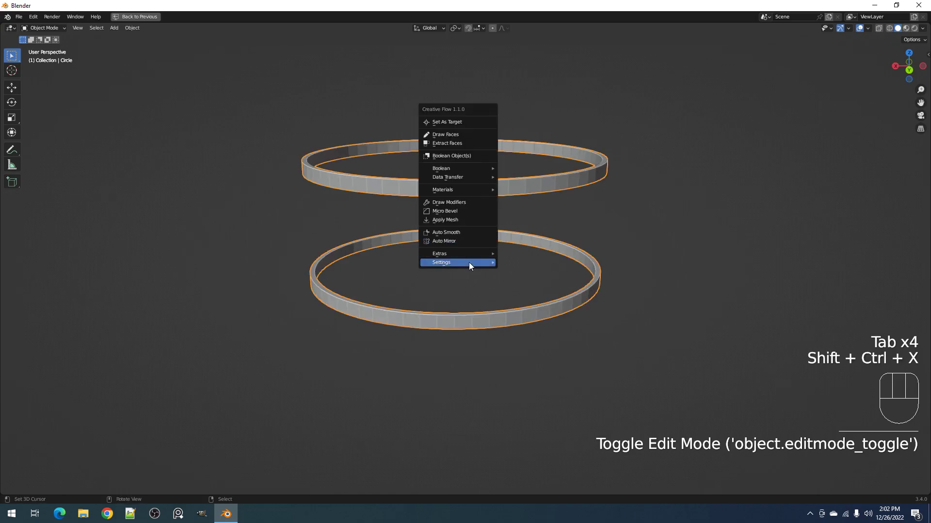
left_click(464, 234)
key("Tab")
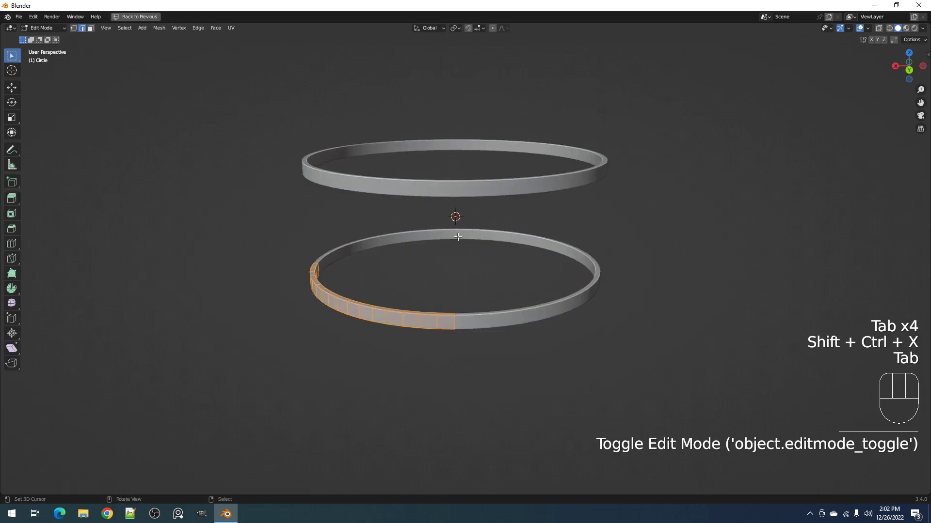
Select the ring's inner wall faces and Shrink/Fatten them inward by about 0.085 m to widen the rings
middle_click_drag(460, 233, 400, 212)
middle_click_drag(459, 214, 430, 193)
key("3")
key("alt+a")
left_click(412, 334, "alt+shift")
key("alt+s")
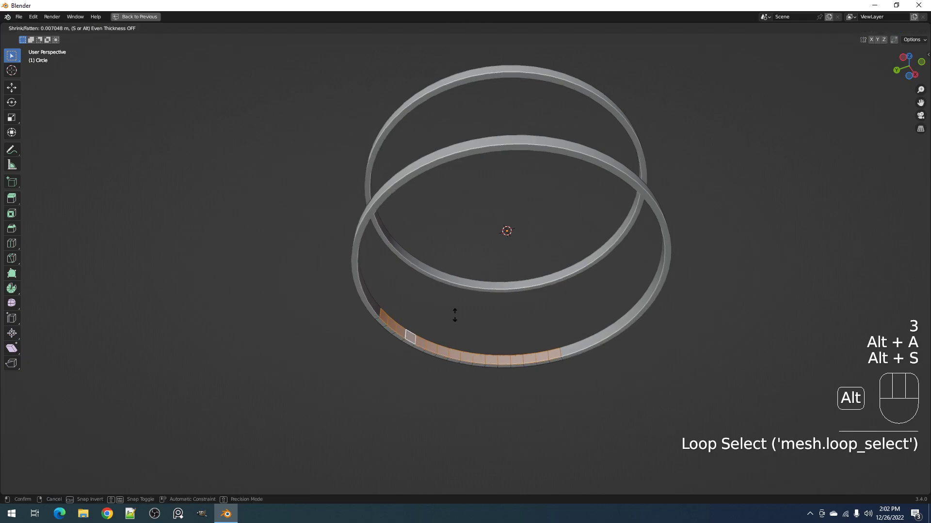
key("s")
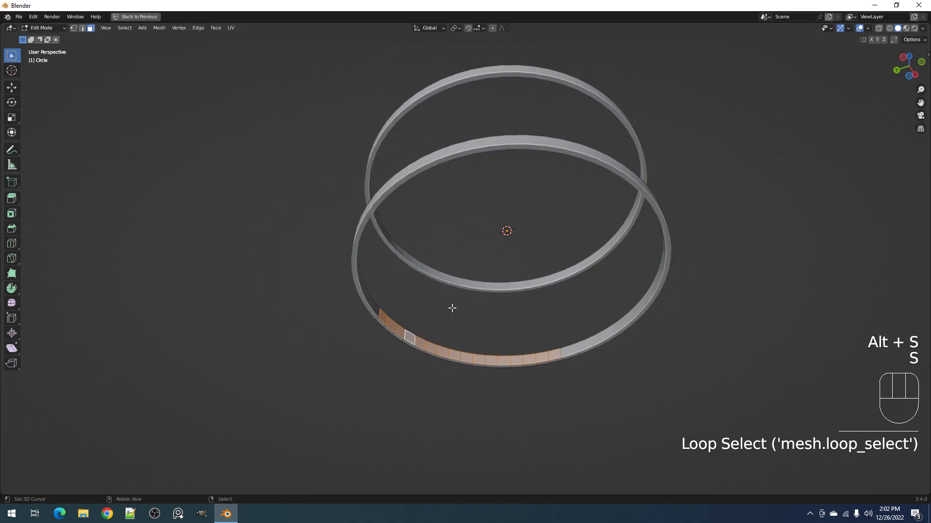
key("alt+s")
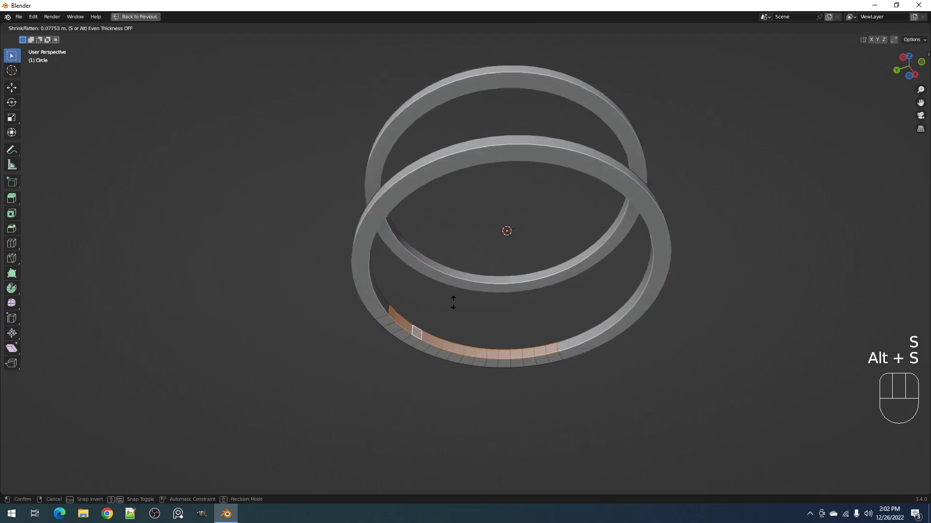
key("alt+s")
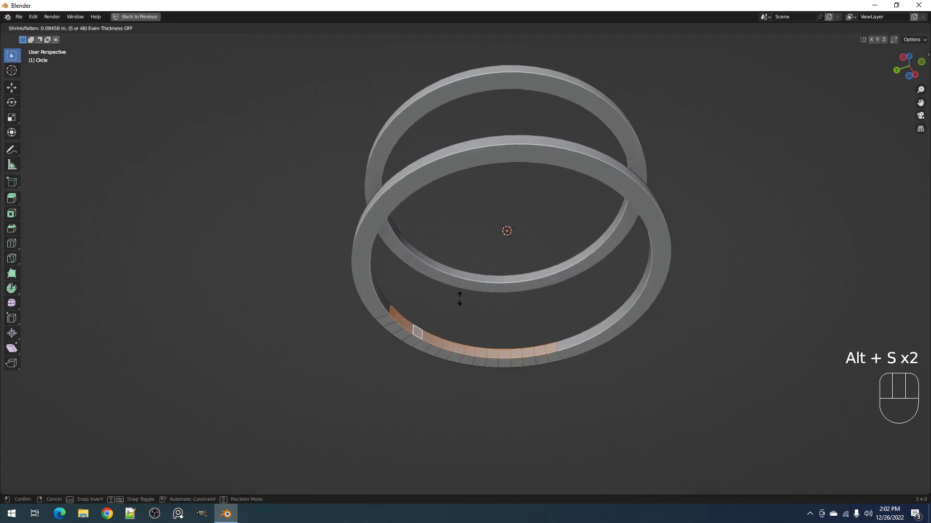
left_click(459, 300)
key("Tab")
scroll(468, 252, "down", 4)
middle_click_drag(477, 216, 532, 276)
scroll(526, 271, "up", 3)
key("Tab")
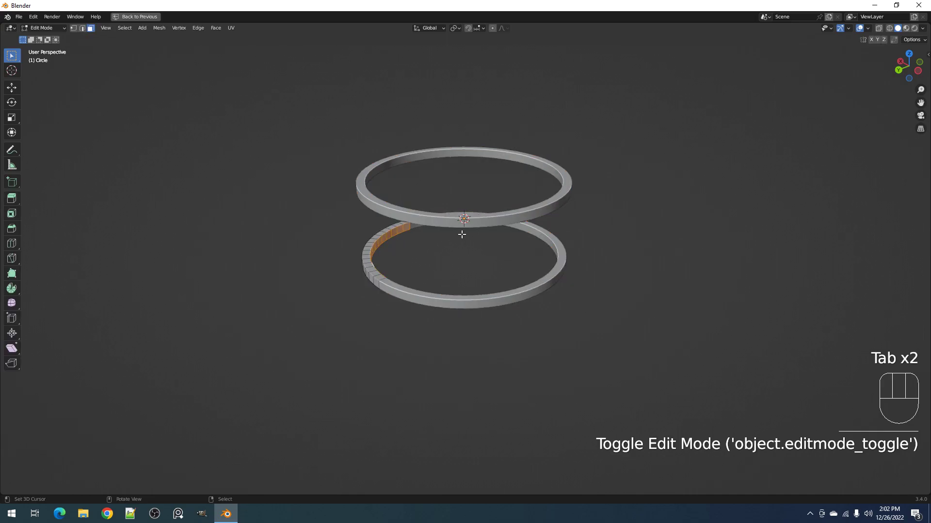
scroll(462, 236, "up", 3)
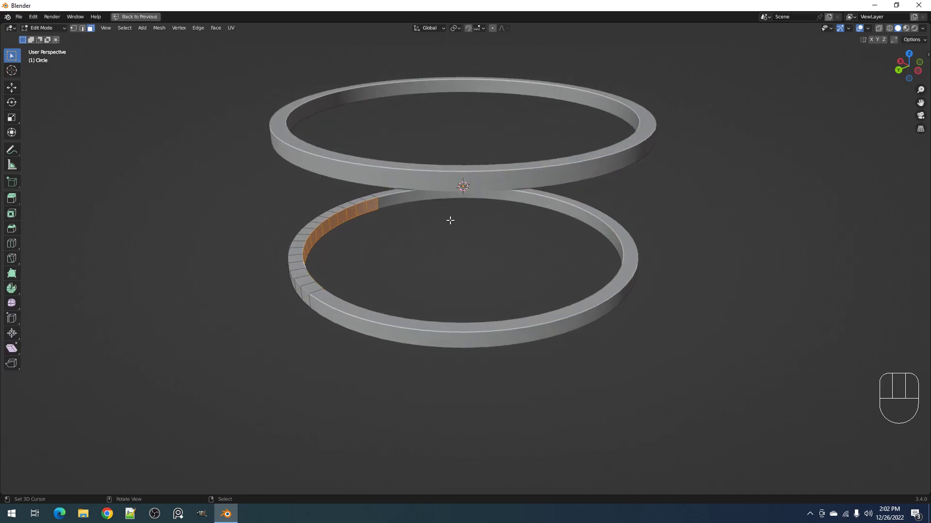
Examine the Random Flow settings for Random Loop Extrude and Random Cables without applying either operator
middle_click_drag(442, 206, 469, 196)
key("shift+q")
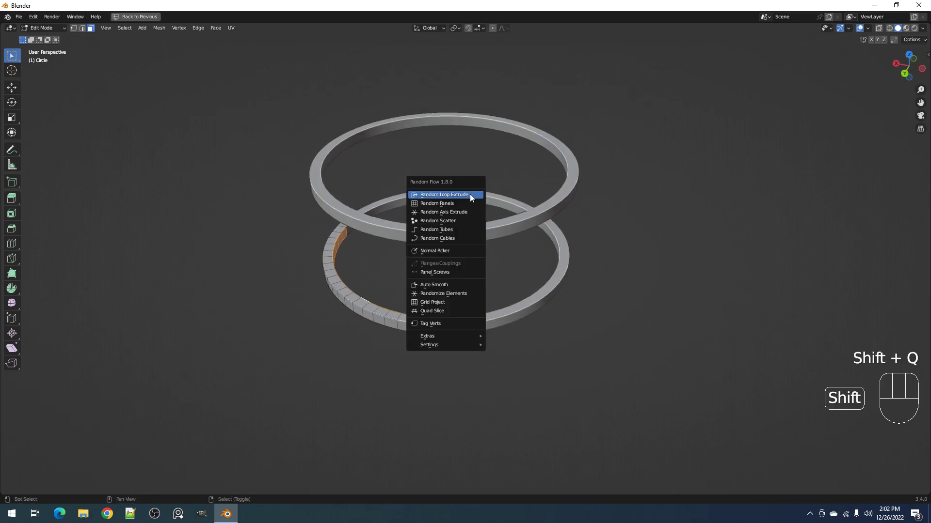
left_click(470, 195)
left_click_drag(528, 169, 568, 139)
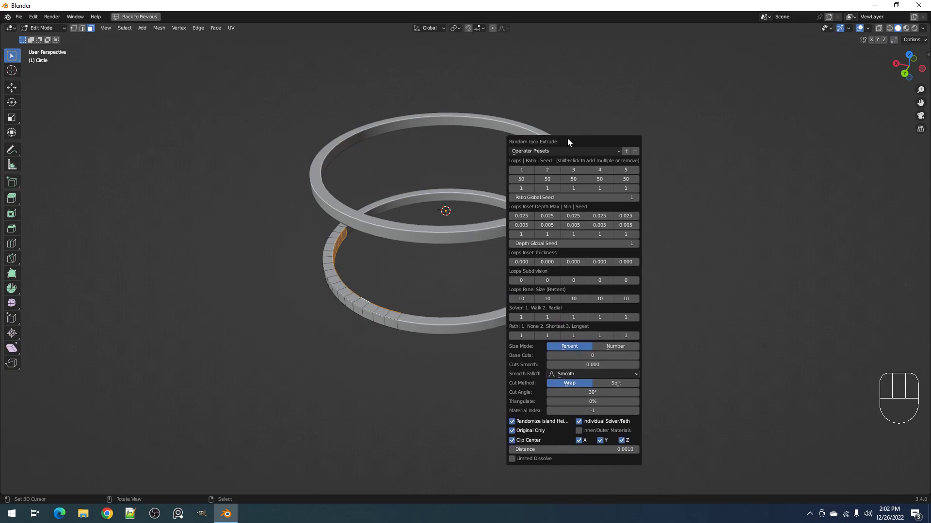
key("shift+q")
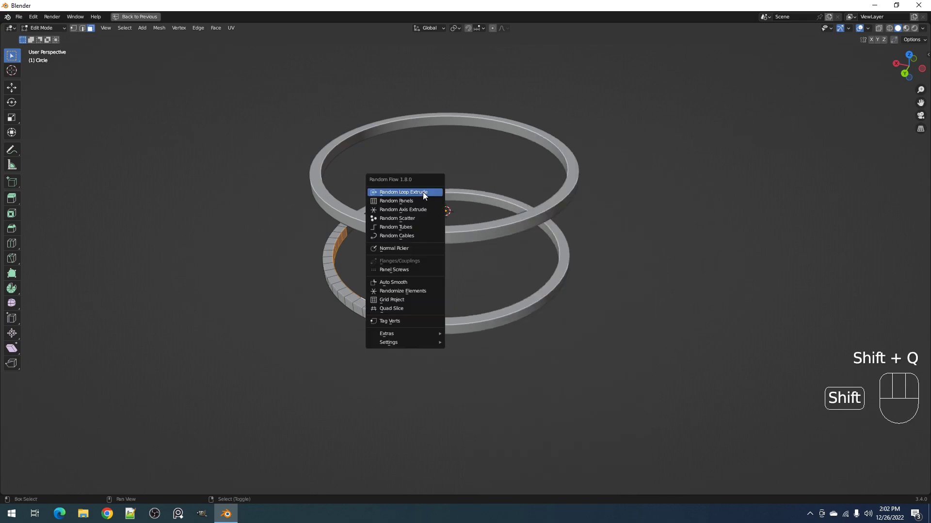
left_click(404, 236)
left_click_drag(475, 243, 504, 211)
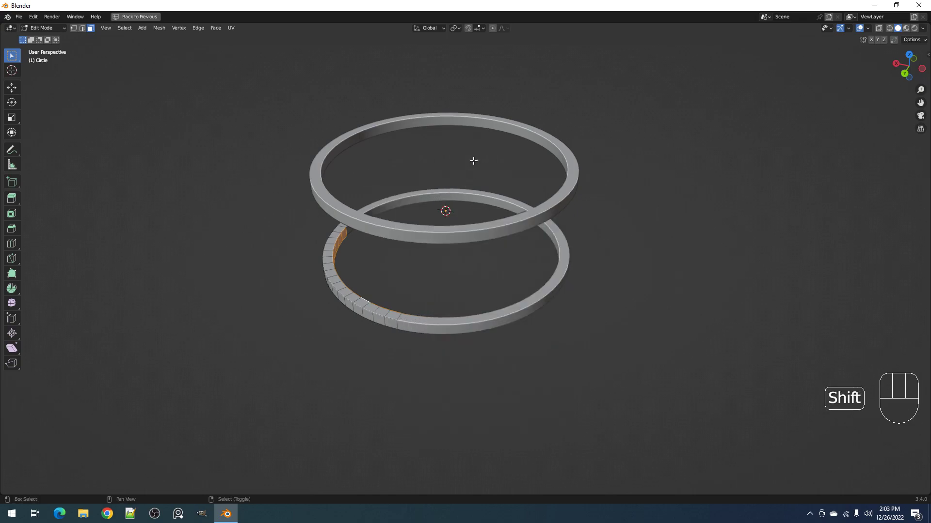
key("shift+q")
left_click(464, 117)
left_click_drag(480, 119, 495, 100)
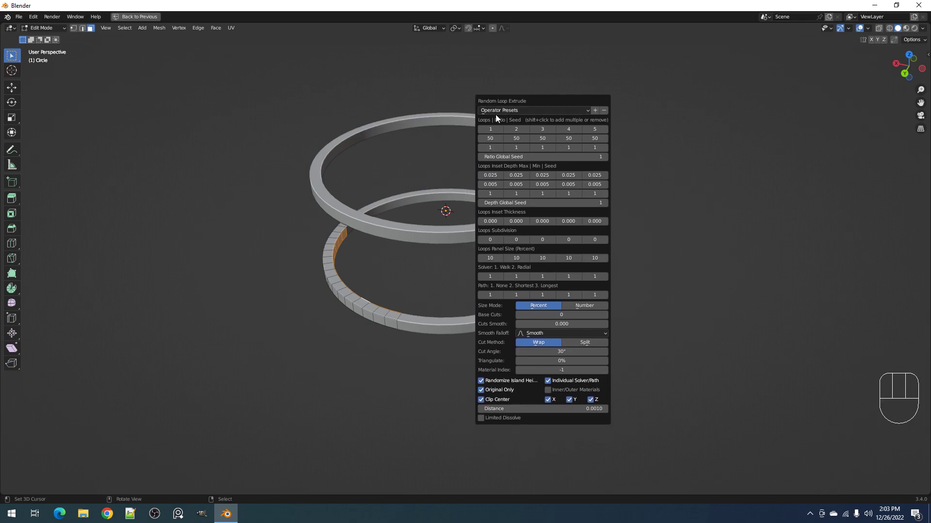
Select the lower ring's outer wall faces, try Random Panels with panel seed 3 and 3 subdivision cuts, and undo it
middle_click_drag(412, 319, 494, 169)
scroll(495, 169, "up", 3)
key("alt+a")
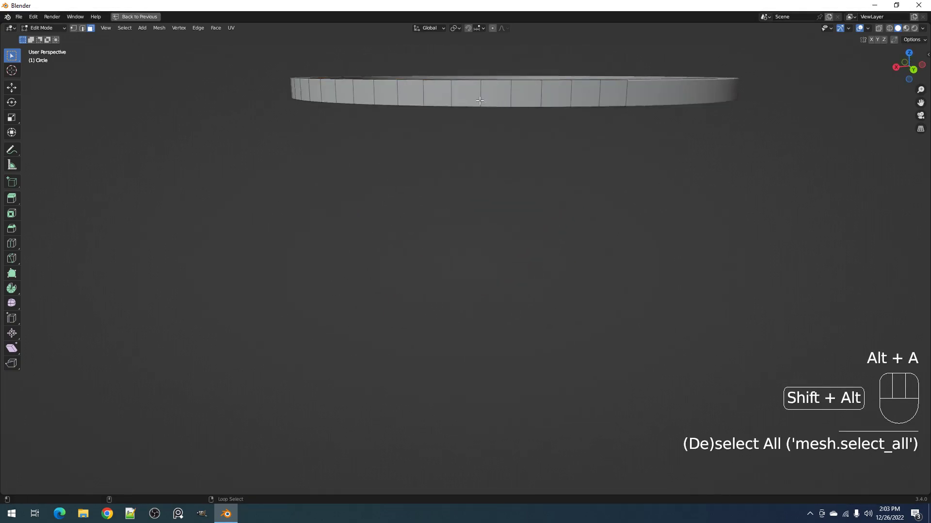
left_click(500, 106, "alt+shift")
middle_click_drag(500, 106, 480, 209)
key("shift+q")
left_click(477, 219)
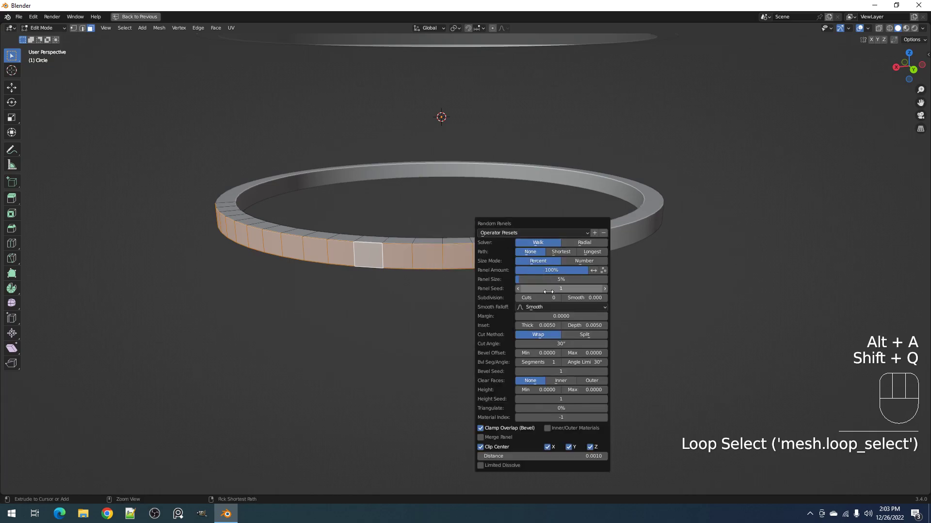
scroll(589, 289, "up", 2, "ctrl")
scroll(546, 298, "up", 2, "ctrl")
scroll(547, 297, "up", 1, "ctrl")
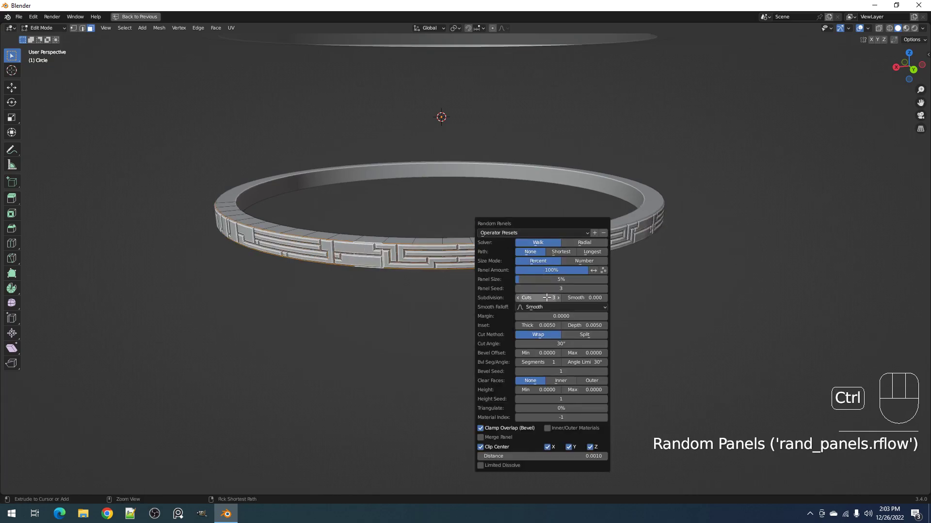
mouse_move(534, 280)
left_mouse_down()
mouse_move(581, 280)
mouse_move(543, 278)
left_mouse_up()
key("ctrl+z")
Deselect all faces of the ring and return to Object Mode
middle_click_drag(293, 277, 516, 227)
key("alt+a")
middle_click_drag(451, 234, 429, 282, "shift")
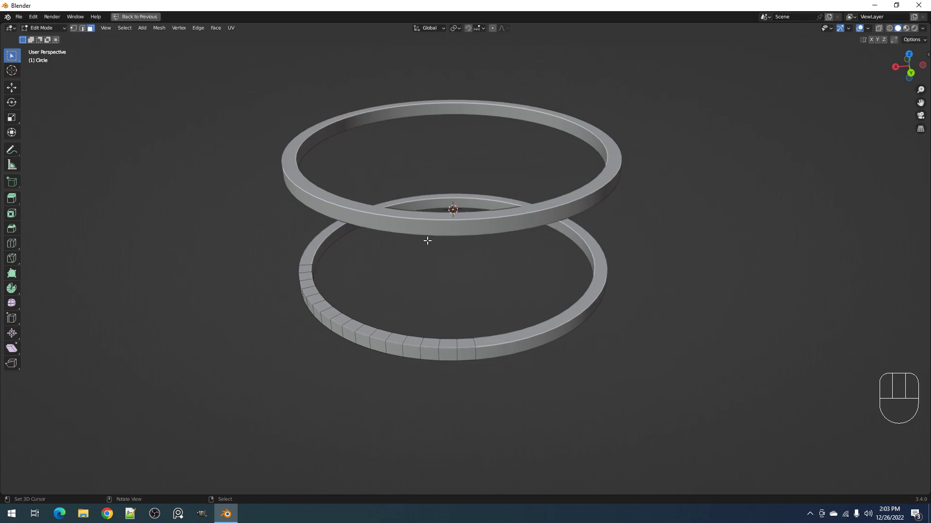
middle_click_drag(447, 277, 444, 321)
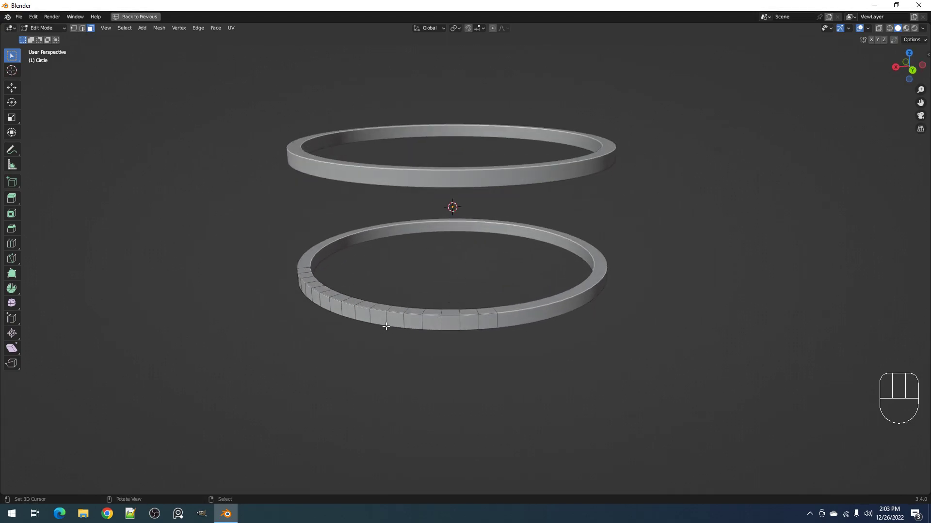
key("Tab")
middle_click_drag(426, 234, 445, 197)
key("F5")
key("Tab")
key("Tab")
Turn off Global Undo in the System preferences and close the preferences
key("F4")
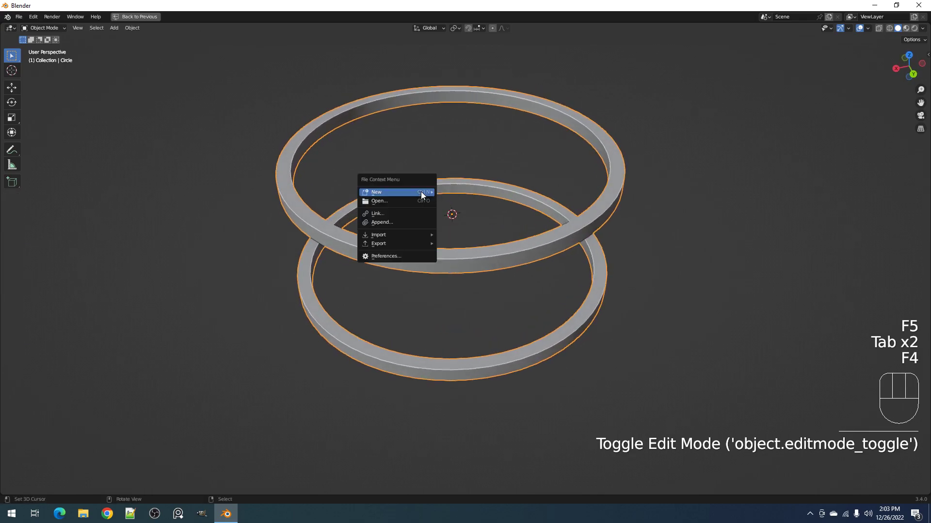
left_click(404, 256)
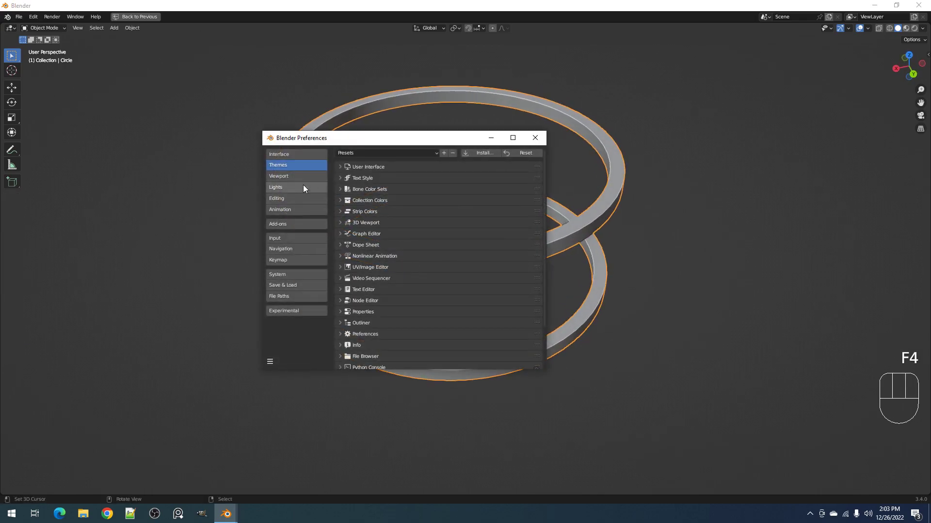
left_click(293, 155)
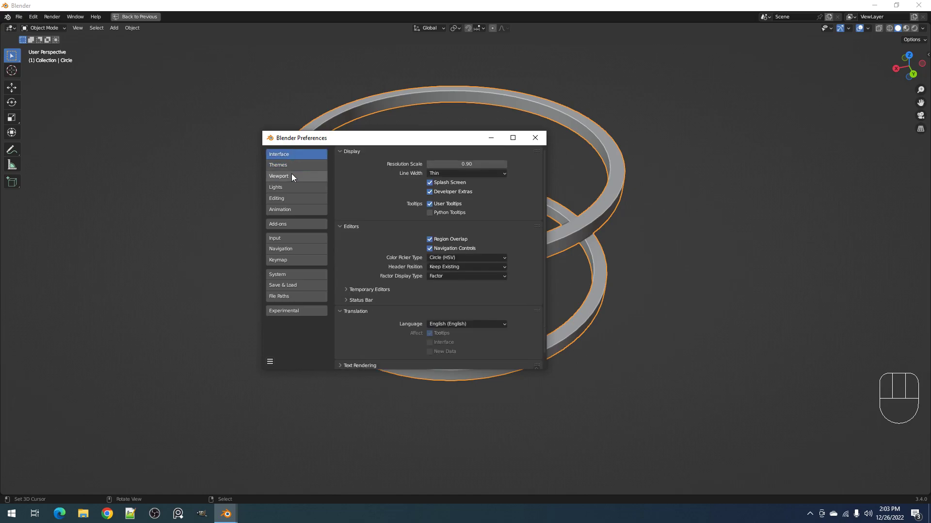
left_click(294, 202)
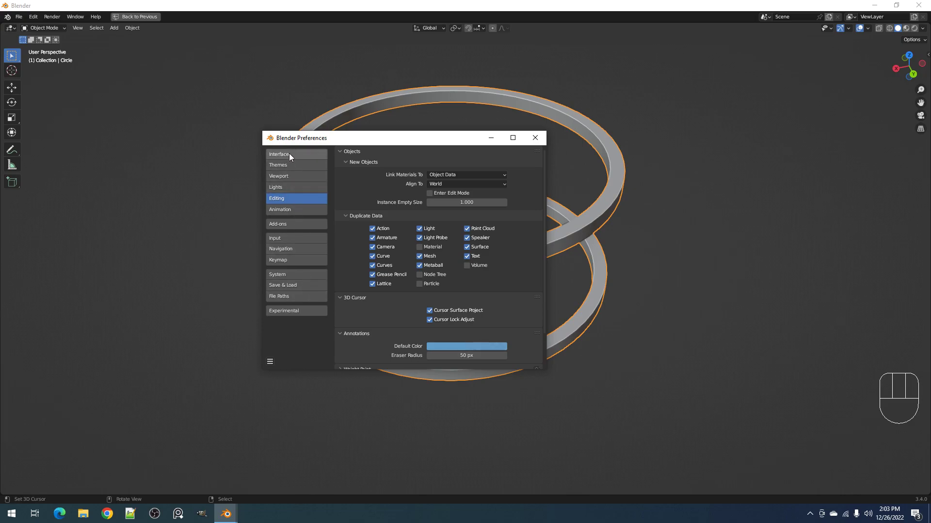
scroll(432, 326, "down", 2)
scroll(431, 324, "up", 2)
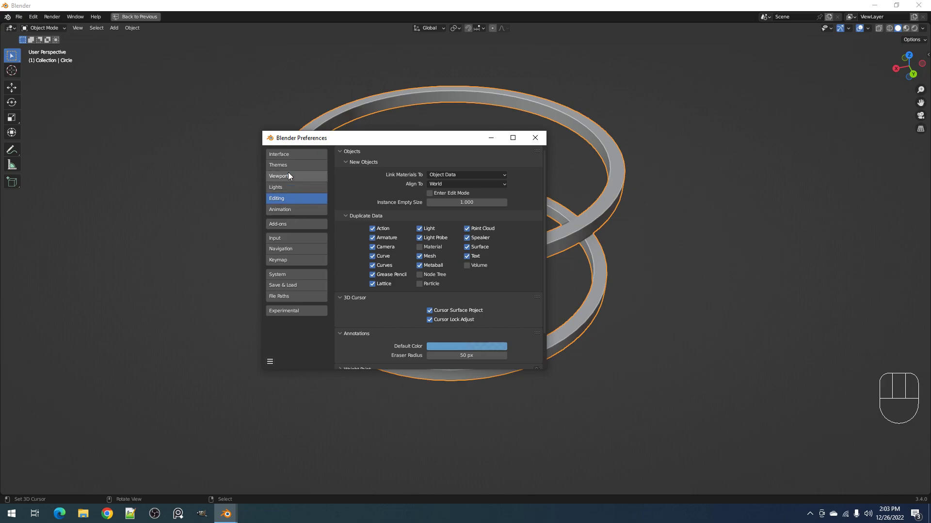
left_click(289, 239)
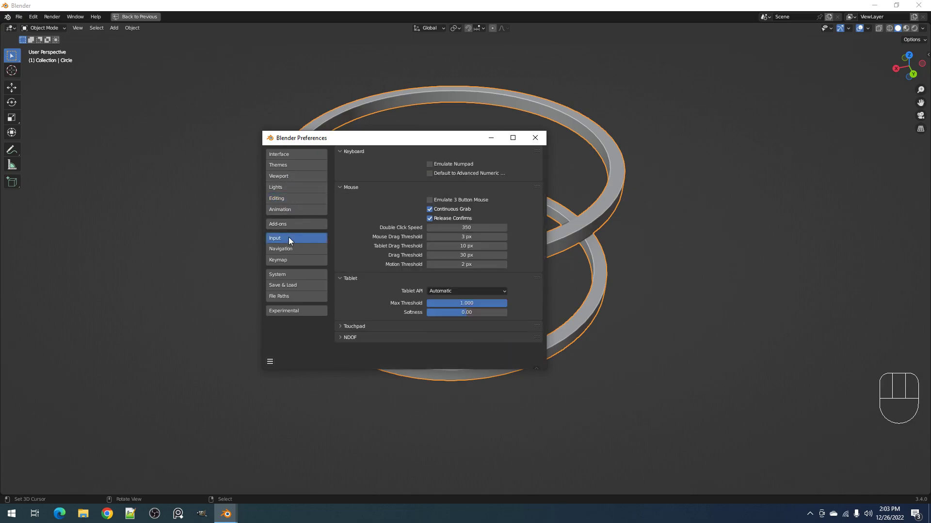
left_click(292, 249)
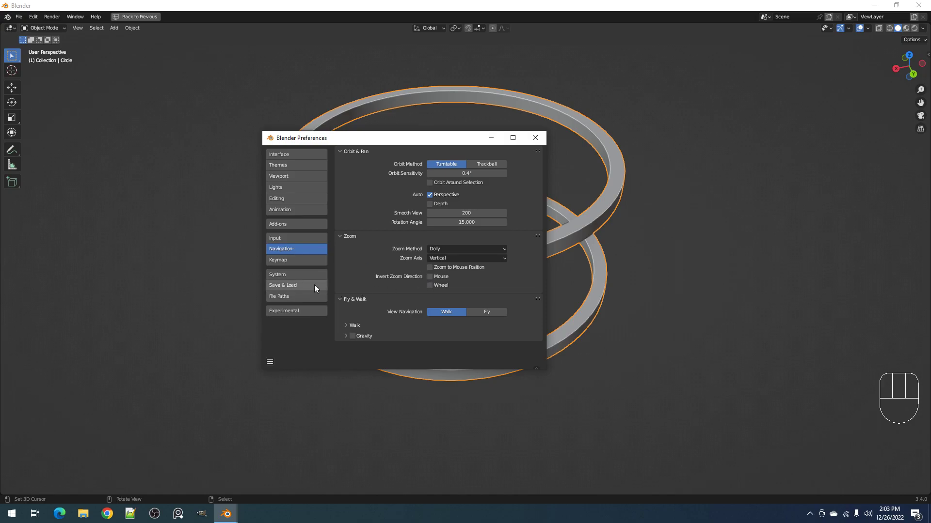
left_click(301, 153)
scroll(389, 218, "down", 1)
scroll(388, 231, "up", 1)
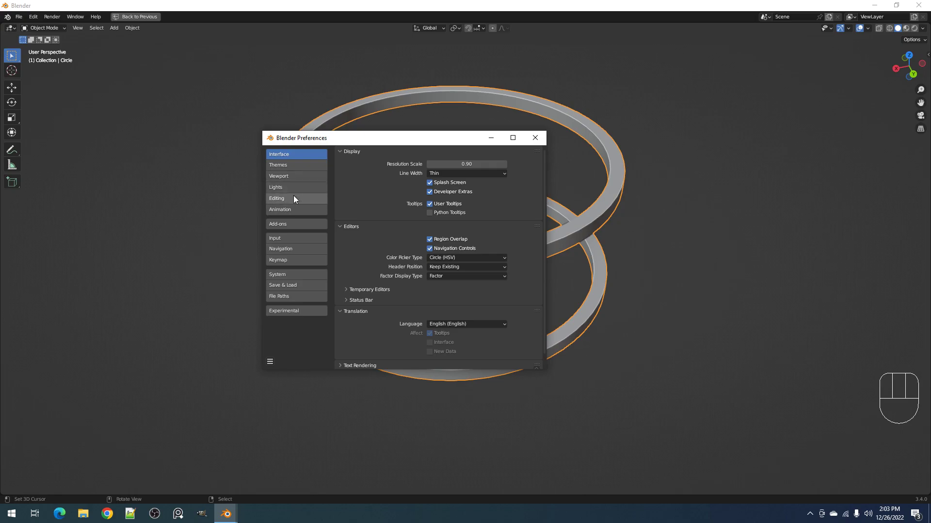
left_click(295, 275)
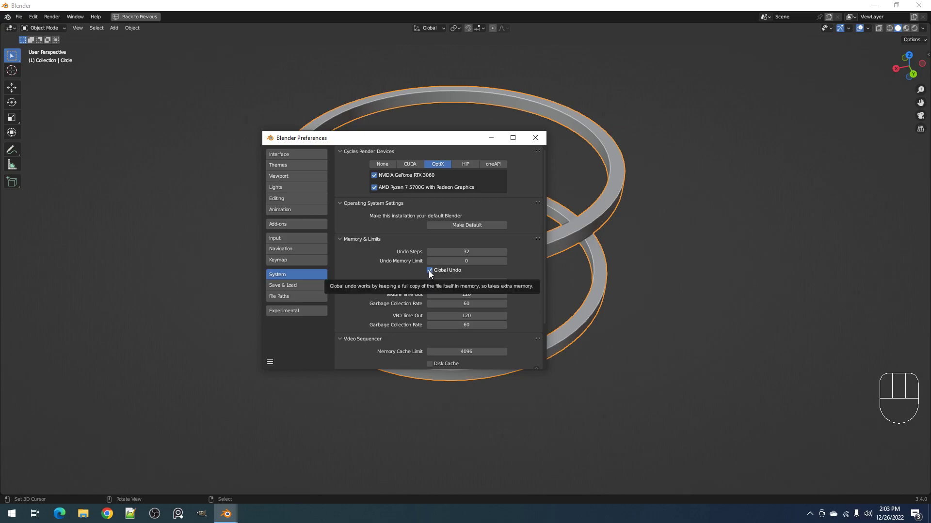
left_click(535, 139)
In Edit Mode, select the face loop around the lower ring's outer wall and open Random Panels for it
key("Tab")
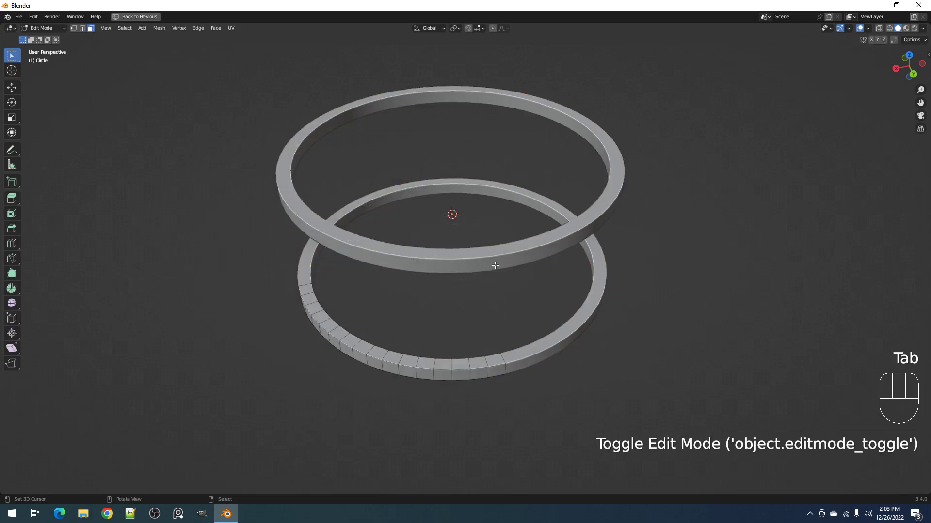
scroll(495, 257, "down", 4)
middle_click_drag(496, 254, 483, 299)
key("alt+a")
key("3")
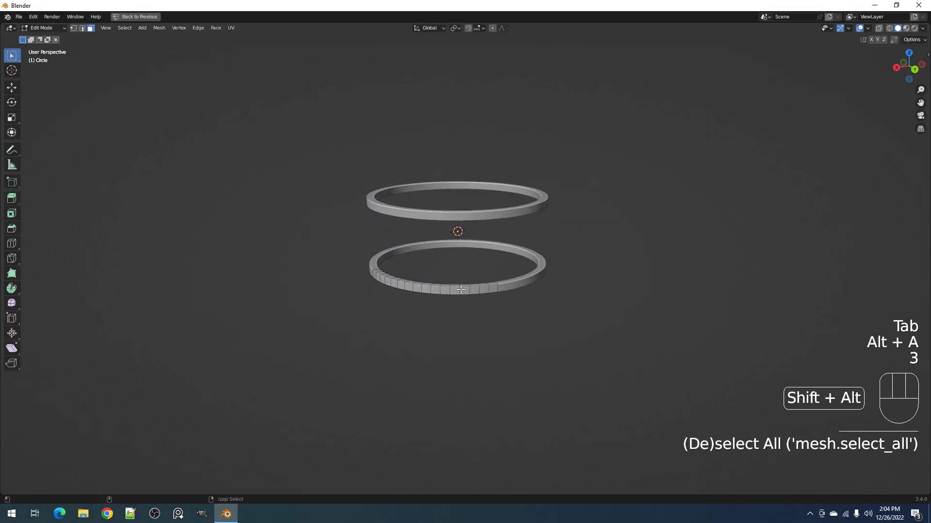
left_click(464, 291, "alt+shift")
scroll(453, 175, "up", 3)
key("shift+q")
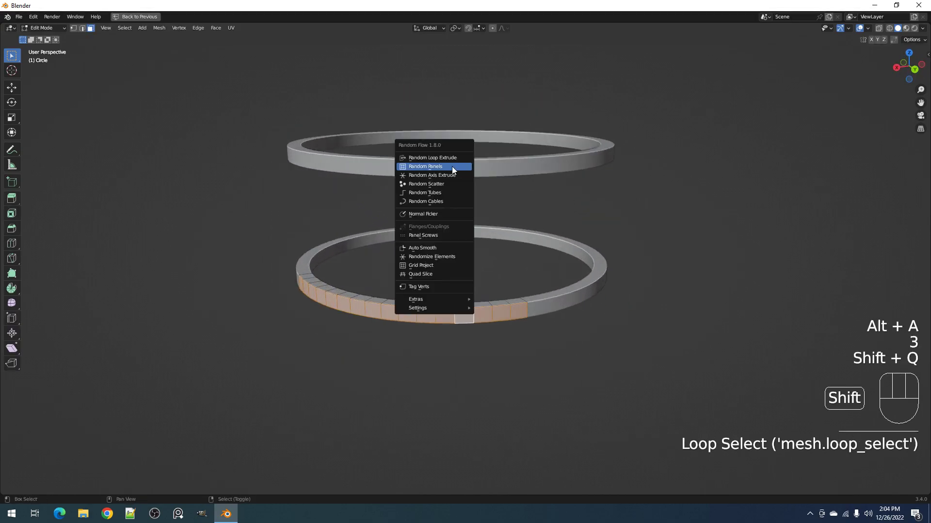
left_click(452, 166)
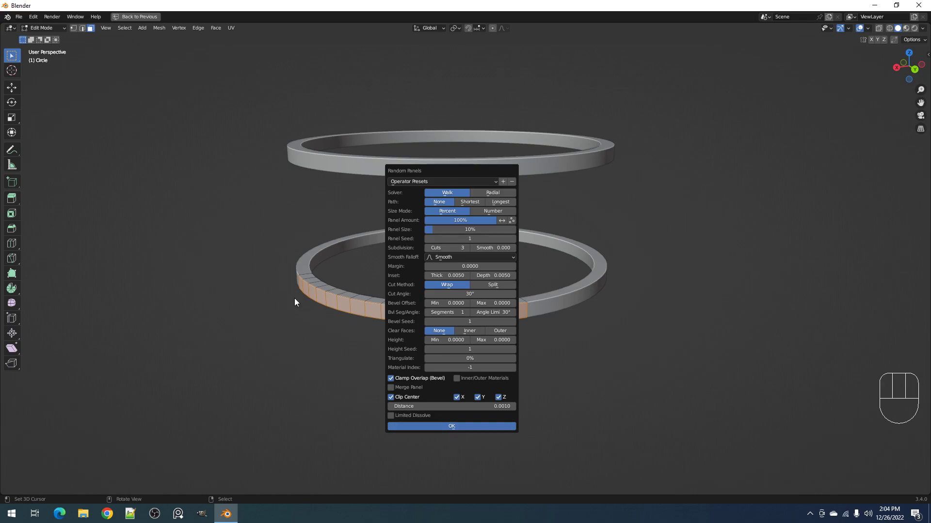
Examine the Global Undo setting and the Random Flow add-on's confirm menu option in the preferences
key("F4")
left_click(339, 191)
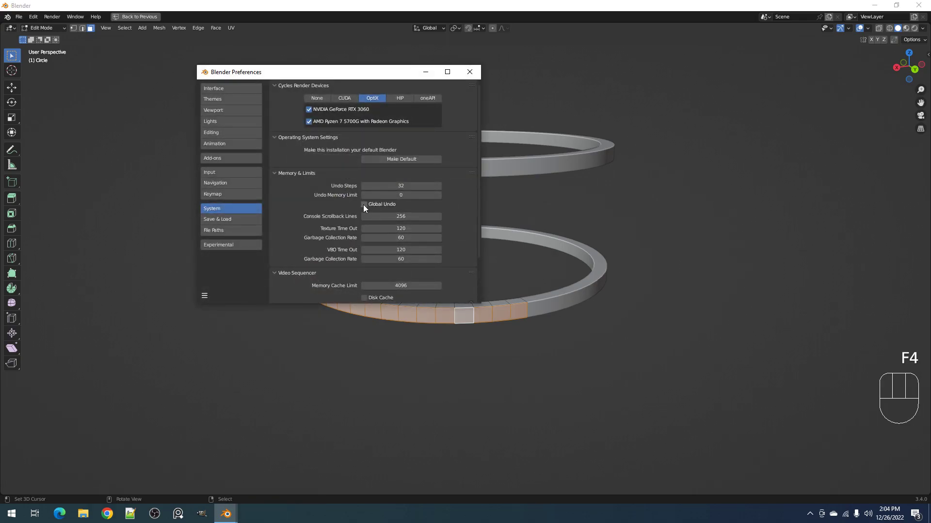
left_click(242, 158)
left_click(371, 88)
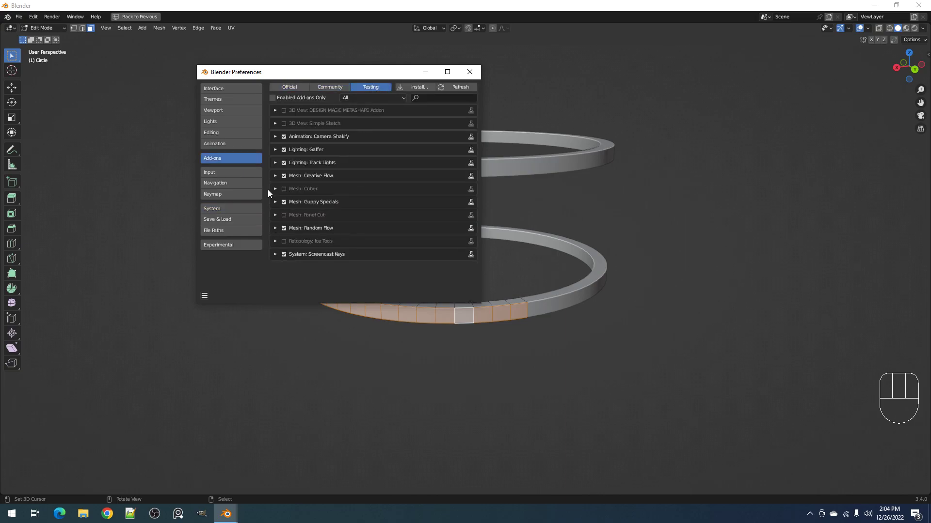
left_click(275, 228)
scroll(284, 268, "down", 3)
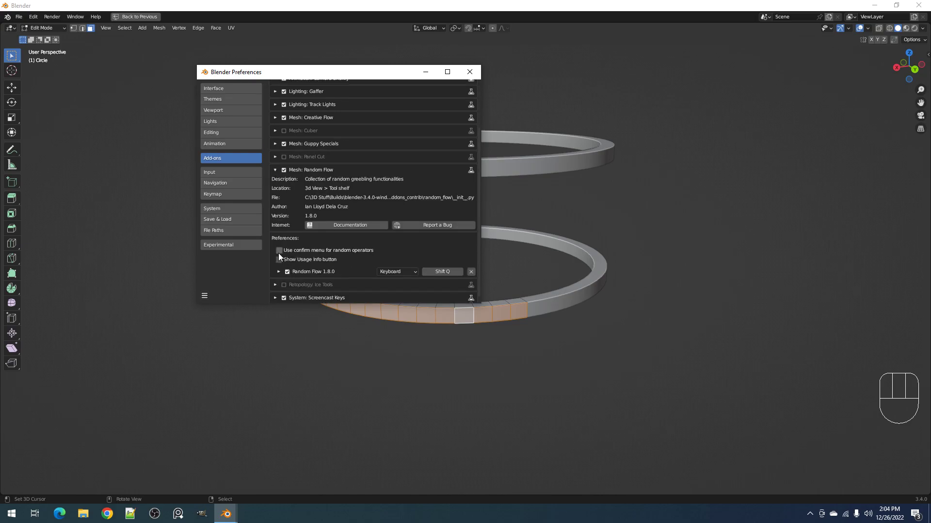
left_click(469, 72)
Apply Random Panels to the selected outer wall faces with 10% panel size, panel seed 1 and 3 subdivision cuts
key("shift+q")
left_click(472, 255)
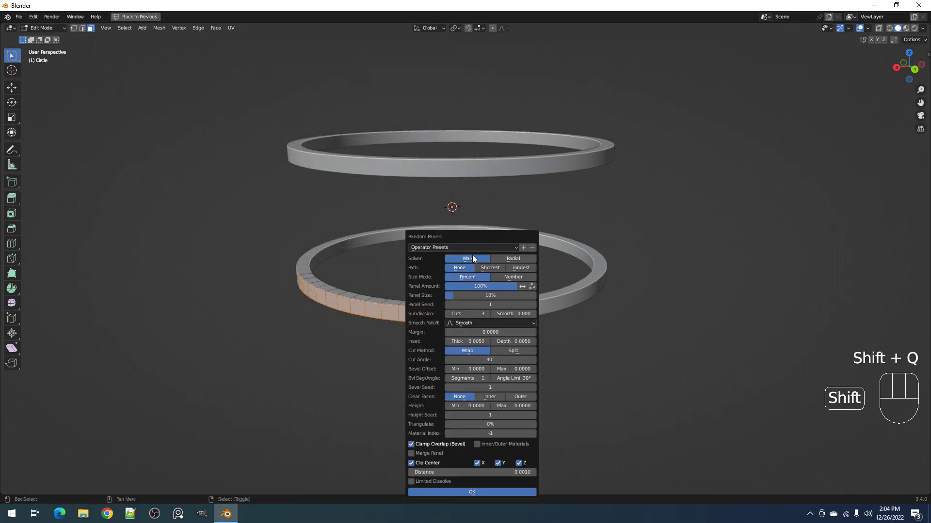
left_click_drag(482, 236, 509, 128)
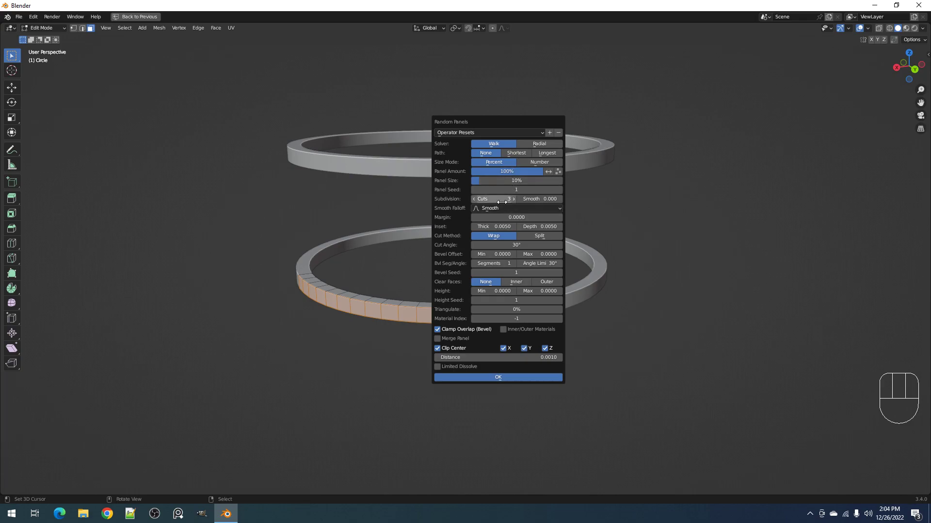
left_click_drag(494, 181, 513, 180)
right_click(513, 180)
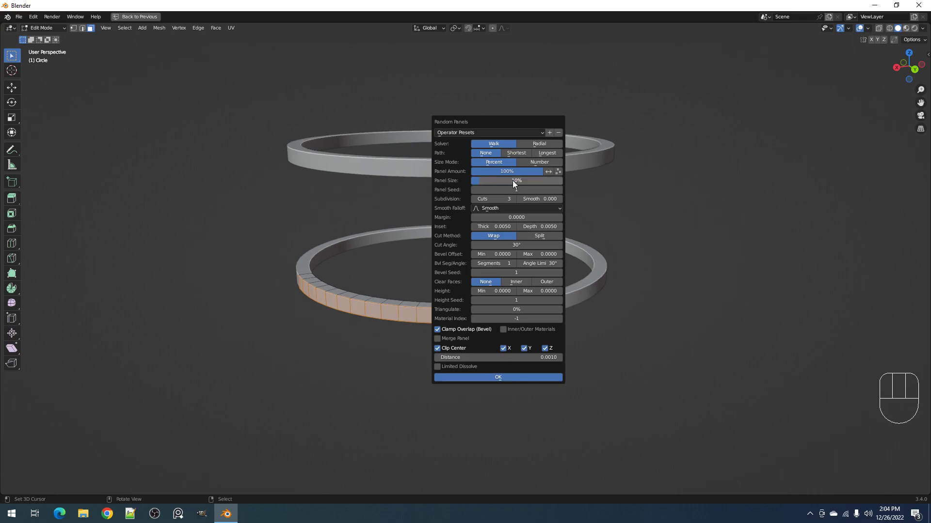
left_click(496, 378)
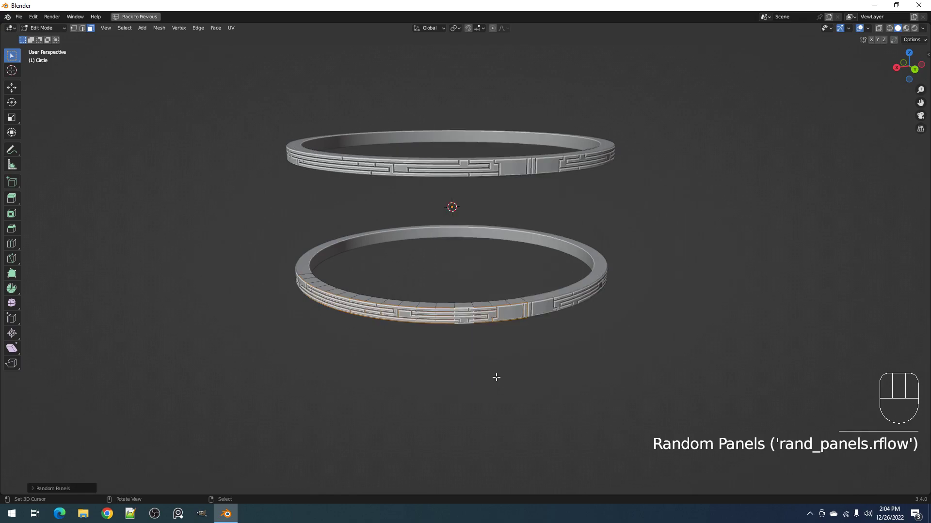
Examine the adjustable settings of the applied Random Panels operation, both docked and as a floating pop-up
left_click(34, 488)
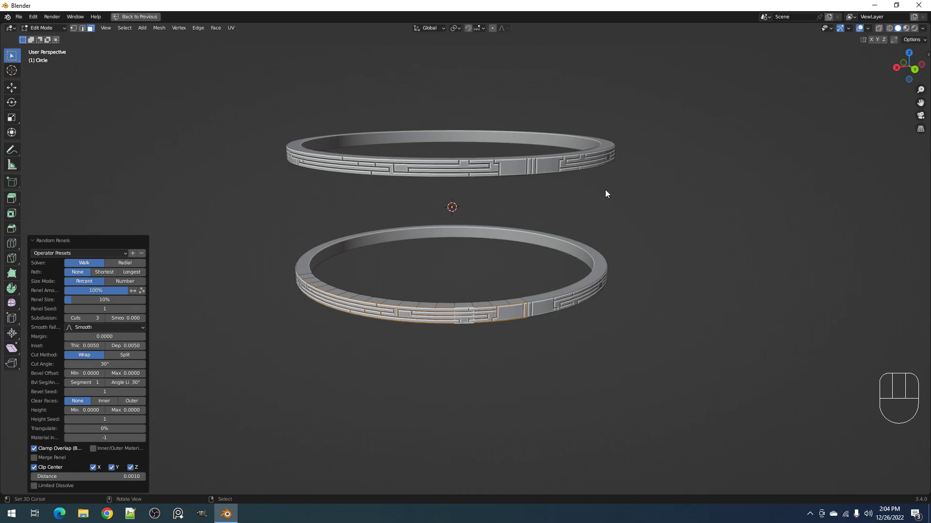
key("F9")
left_click_drag(615, 199, 530, 159)
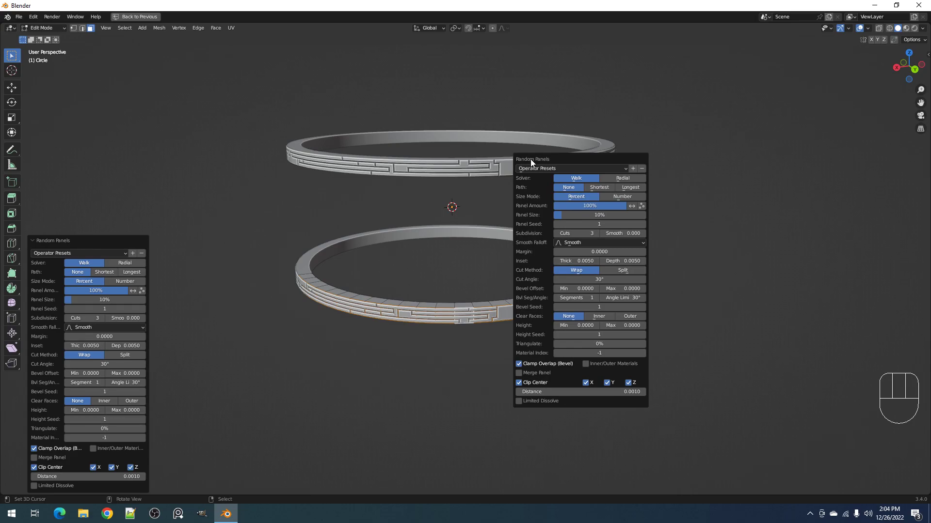
left_click_drag(530, 159, 418, 229)
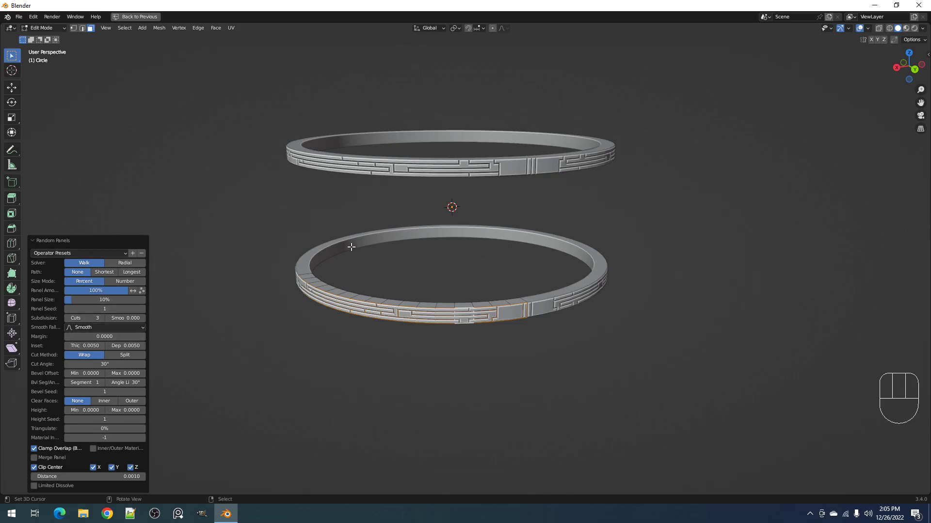
Try a Random Panels size of about 19% on the outer wall, and undo the paneling
scroll(341, 242, "up", 2)
scroll(341, 243, "up", 1)
left_click_drag(99, 299, 564, 315)
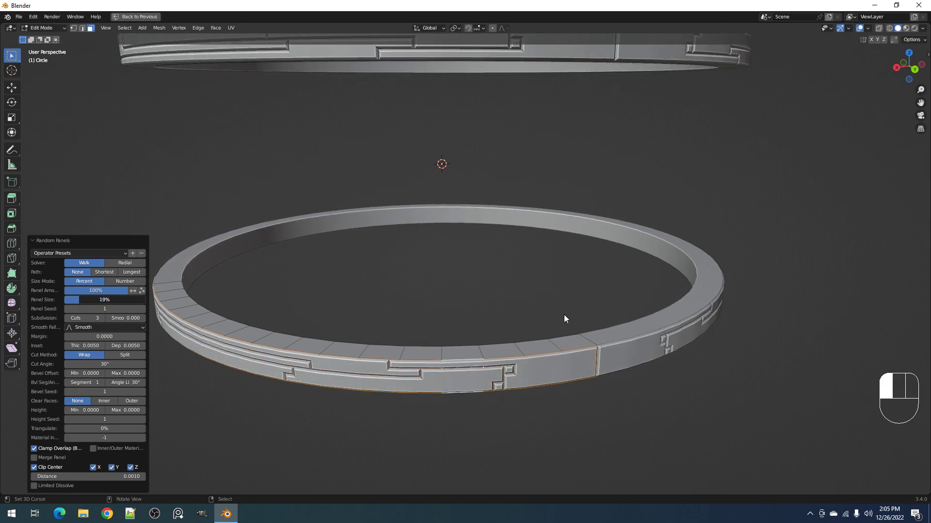
middle_click_drag(563, 315, 556, 239, "ctrl")
key("ctrl+z")
Apply Random Panels to the selected outer wall faces with 19% panel size and 5 subdivision cuts
scroll(469, 260, "up", 2)
key("shift+q")
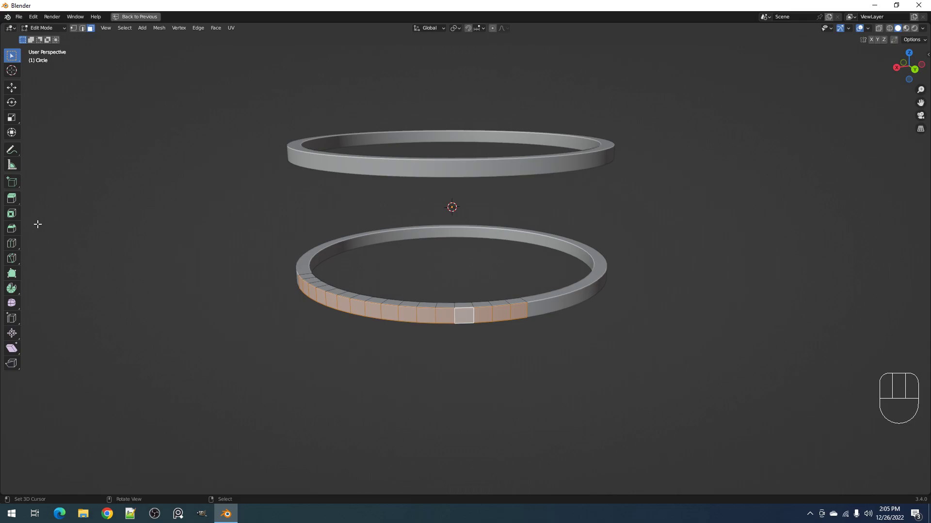
key("shift")
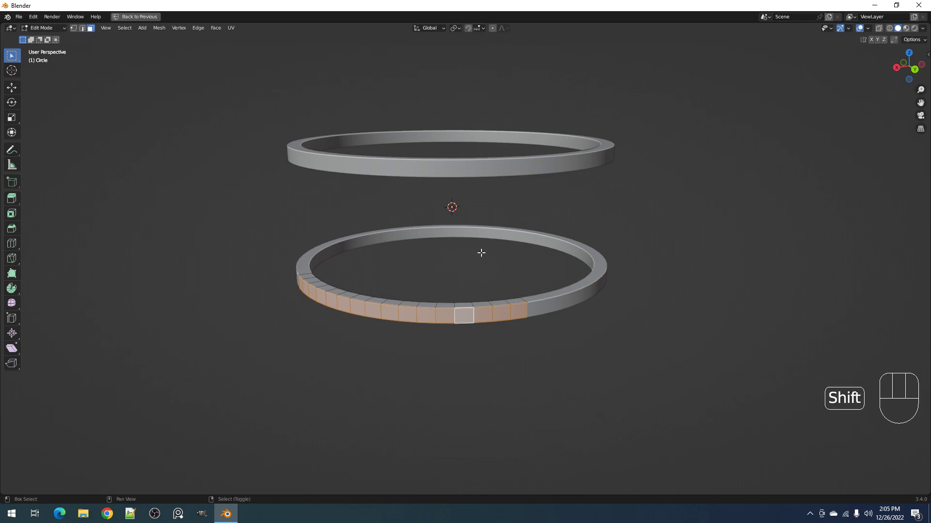
key("shift+q")
left_click(481, 252)
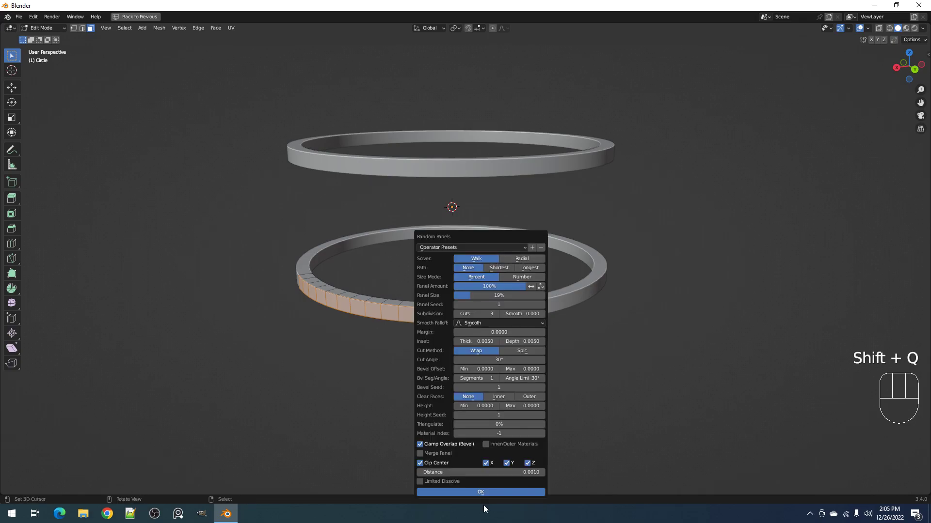
left_click(485, 493)
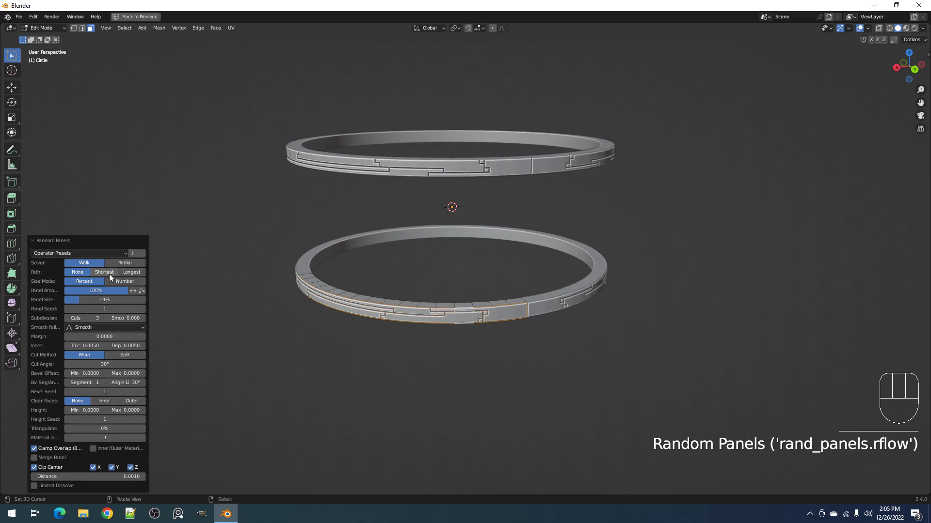
key("ctrl")
scroll(103, 320, "up", 2, "ctrl")
middle_click_drag(589, 253, 475, 303)
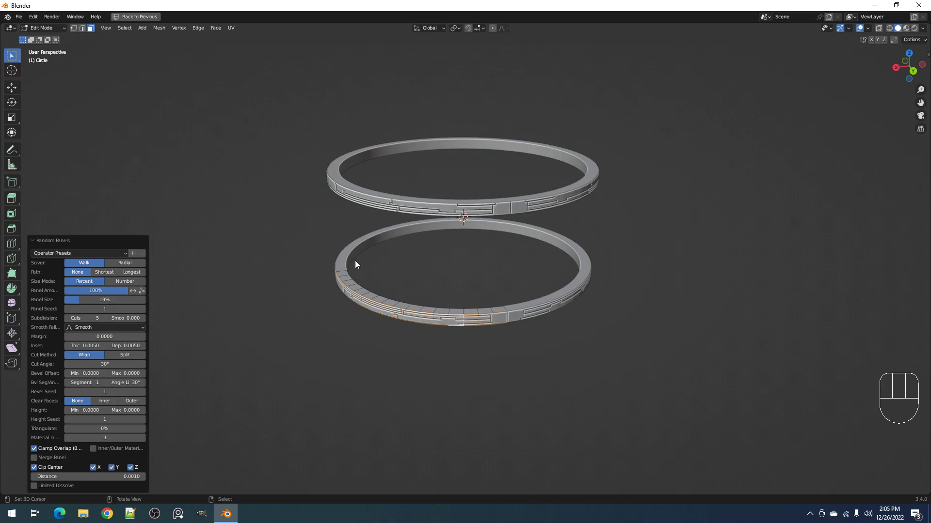
left_click(37, 240)
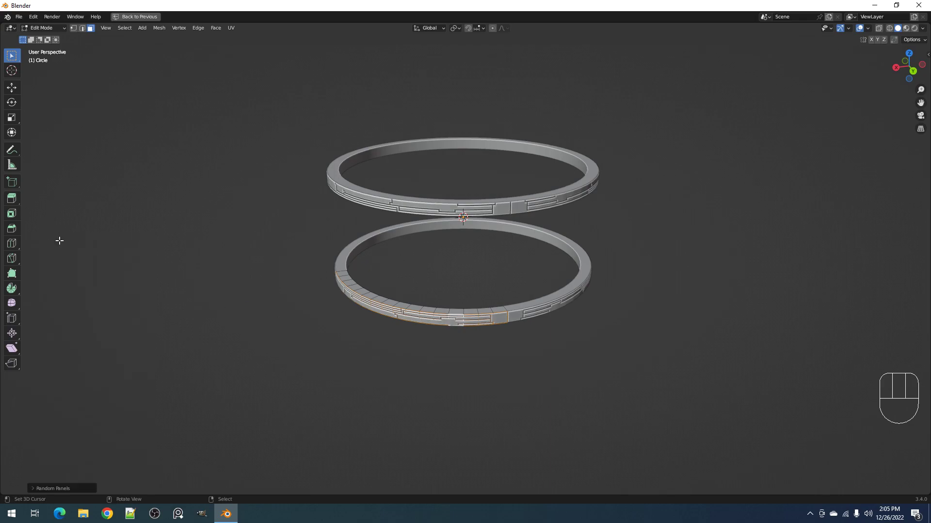
Examine the Global Undo setting among the system preferences' memory and limits options
key("F4")
left_click(387, 179)
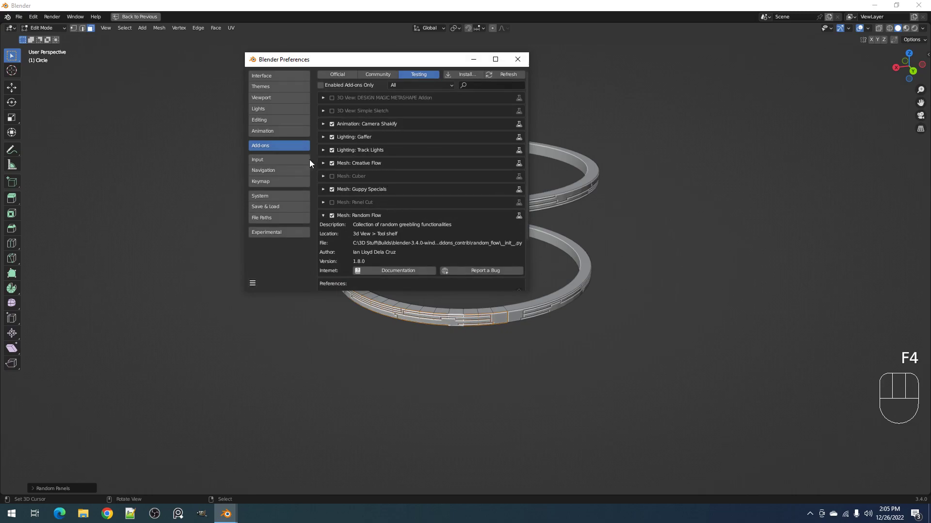
left_click(287, 197)
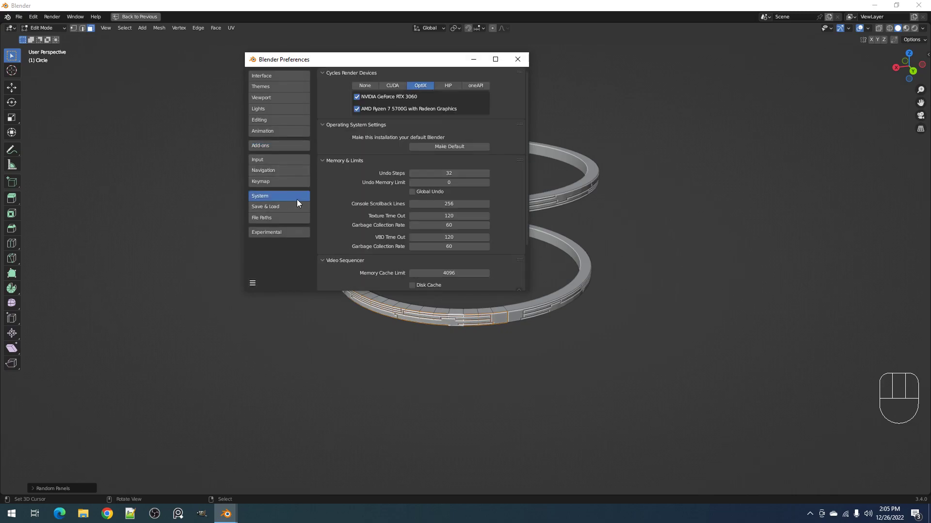
left_click(518, 59)
Delete the generated panel object in object mode and select the base ring object
key("Tab")
left_click(529, 205)
key("x")
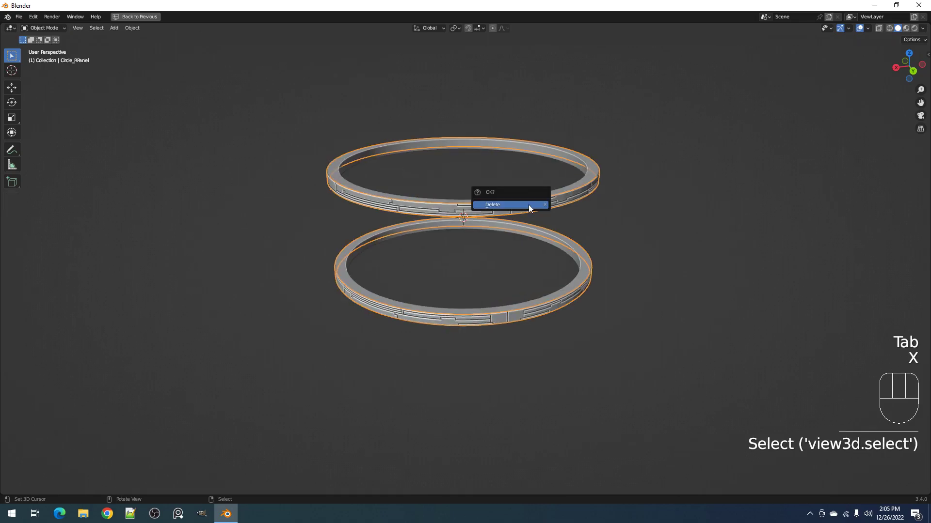
left_click(528, 204)
key("Tab")
left_click(452, 320)
key("Tab")
key("Tab")
Try different Random Panels seeds on the whole ring object with 19% panel size, and undo the paneling
key("shift+q")
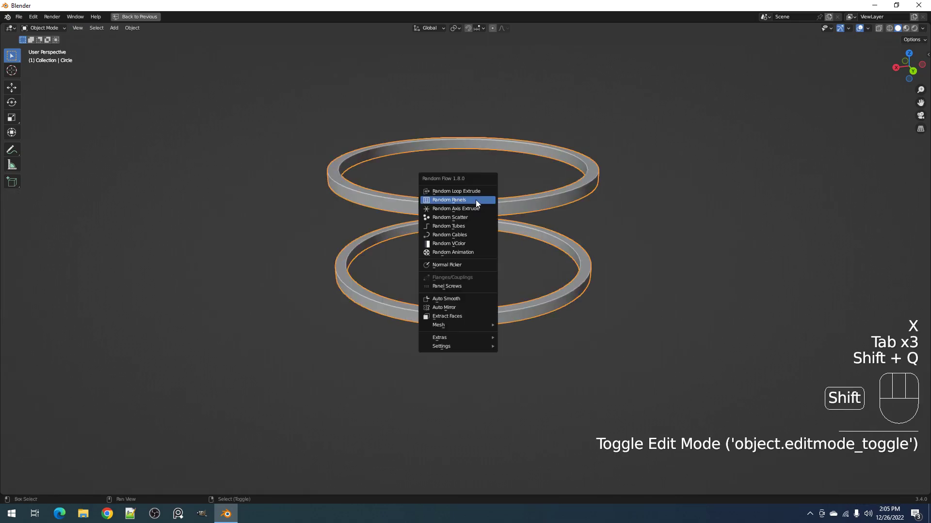
left_click(475, 200)
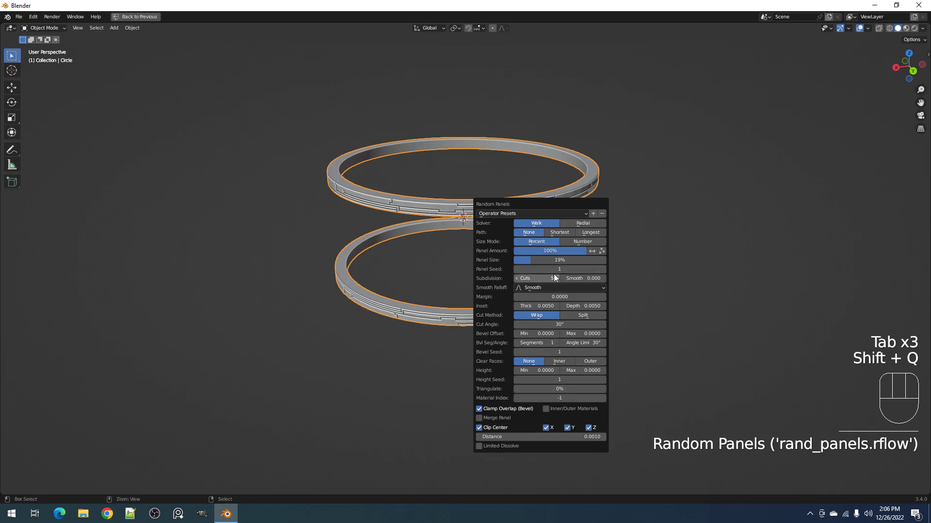
scroll(553, 266, "up", 4, "ctrl")
scroll(553, 265, "down", 4, "ctrl")
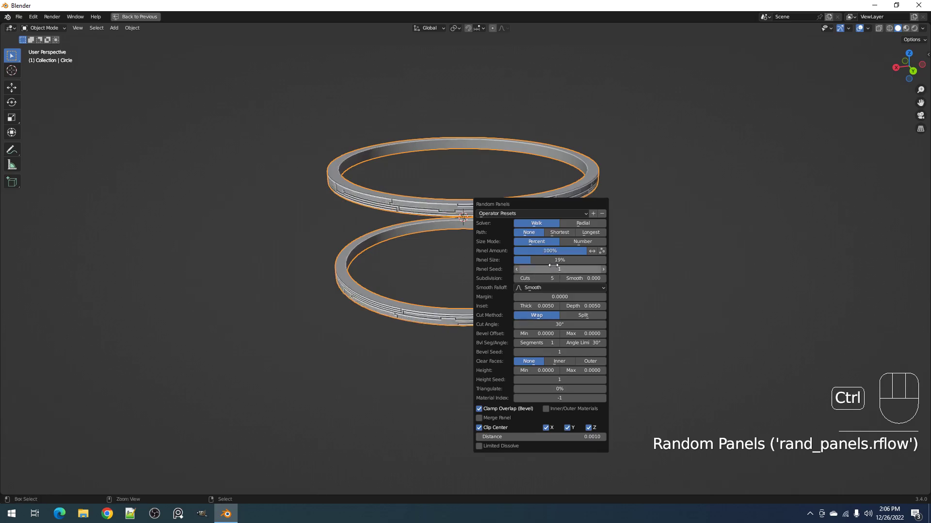
scroll(553, 266, "up", 2, "ctrl")
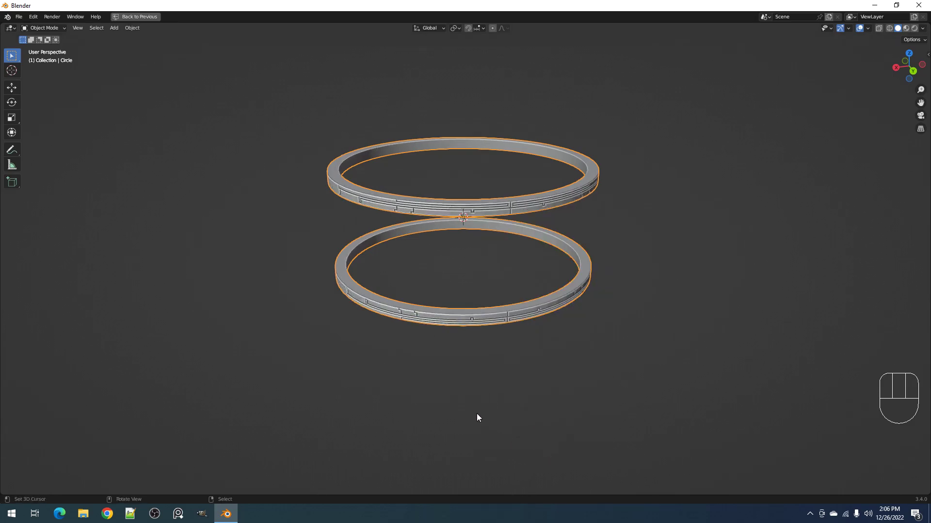
middle_click_drag(479, 285, 485, 252)
scroll(485, 252, "up", 4)
key("ctrl+z")
scroll(482, 232, "down", 4)
middle_click_drag(490, 213, 487, 246, "shift")
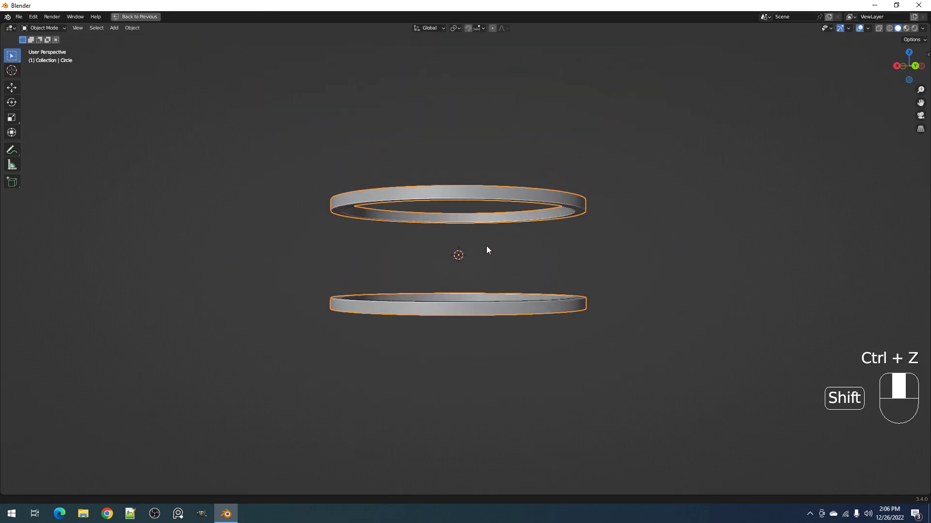
Try Random Panels on the ring object with subdivision cuts varied between 2 and 5, and undo the paneling
scroll(477, 226, "up", 1)
key("Tab")
key("Tab")
key("Tab")
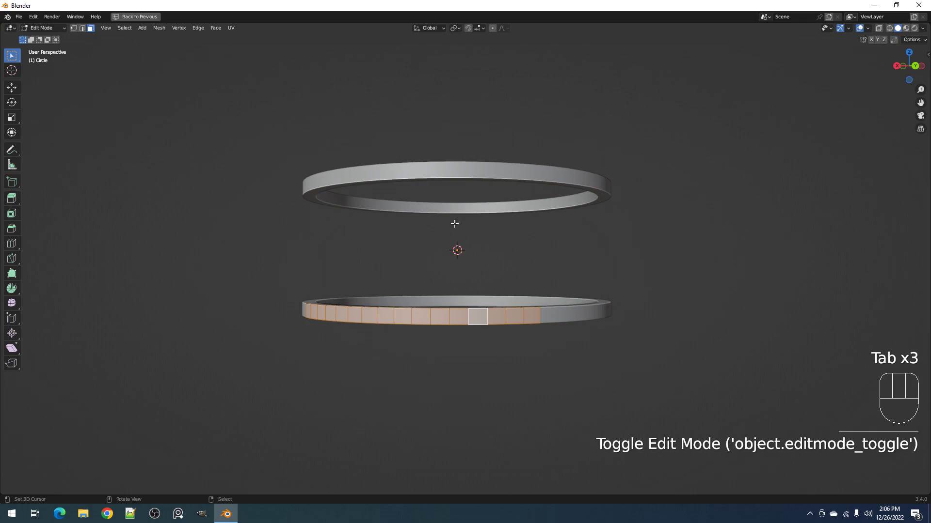
key("Tab")
key("shift+q")
left_click(470, 222)
left_click_drag(528, 226, 529, 190)
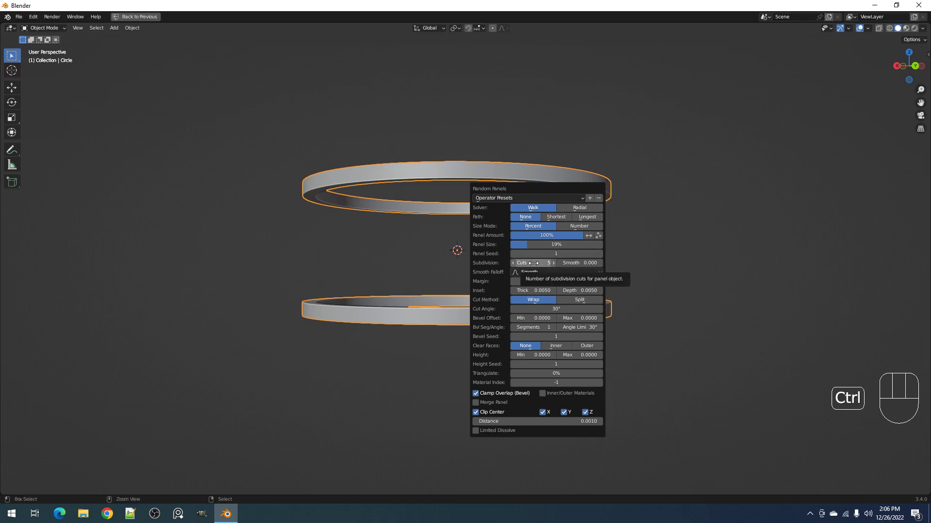
scroll(533, 263, "down", 1, "ctrl")
scroll(534, 264, "down", 1, "ctrl")
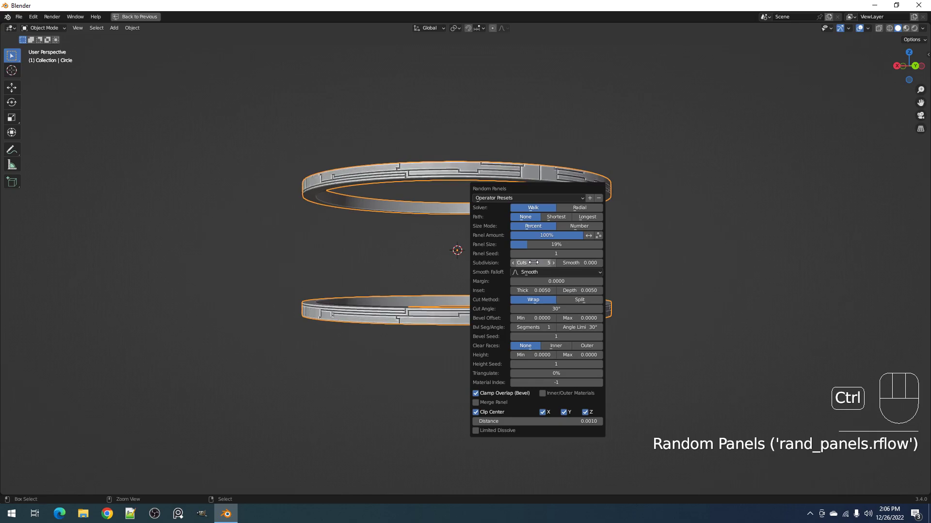
scroll(534, 262, "up", 1, "ctrl")
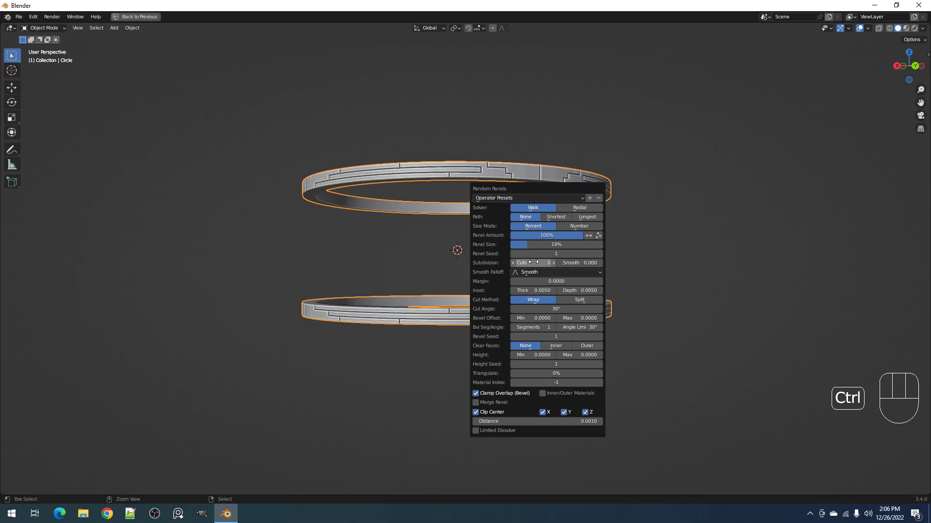
scroll(533, 262, "up", 1, "ctrl")
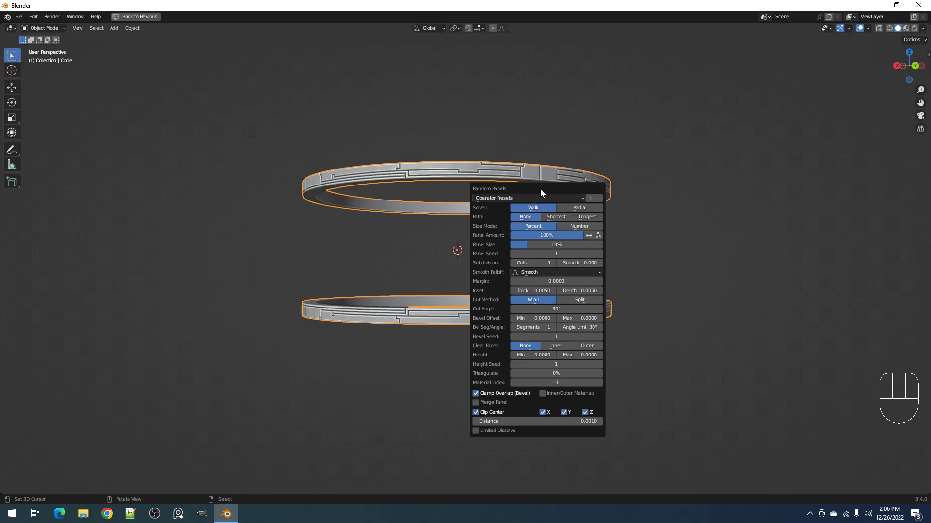
left_click_drag(540, 189, 674, 173)
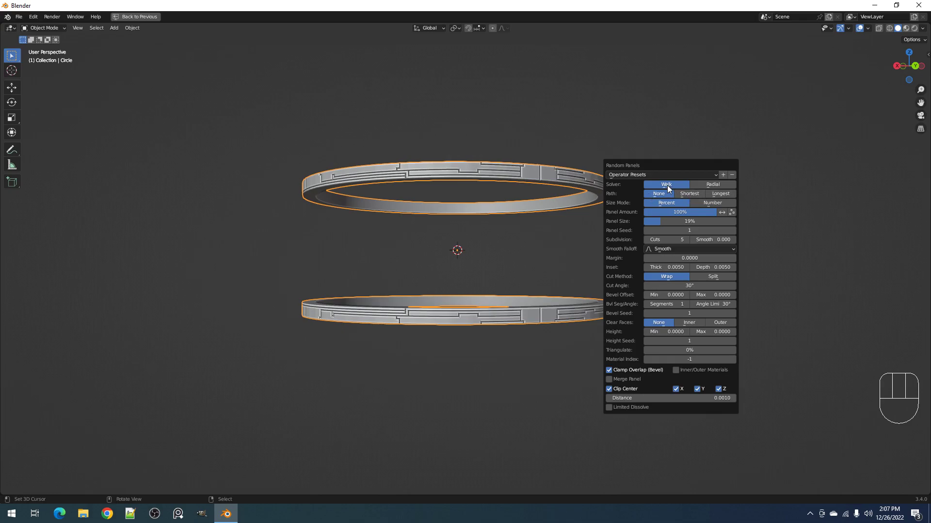
key("ctrl+z")
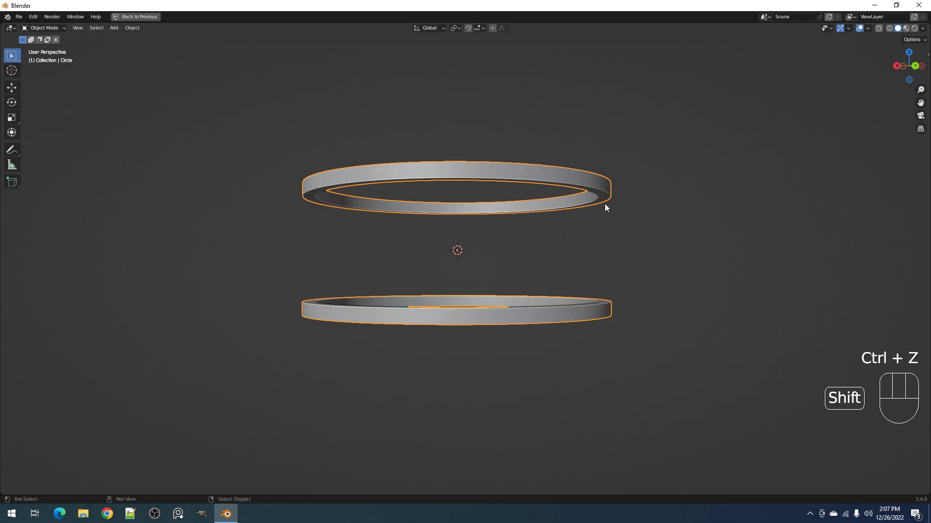
Try Random Panels twice more on the ring object with 5 subdivision cuts, undoing it each time
key("shift+q")
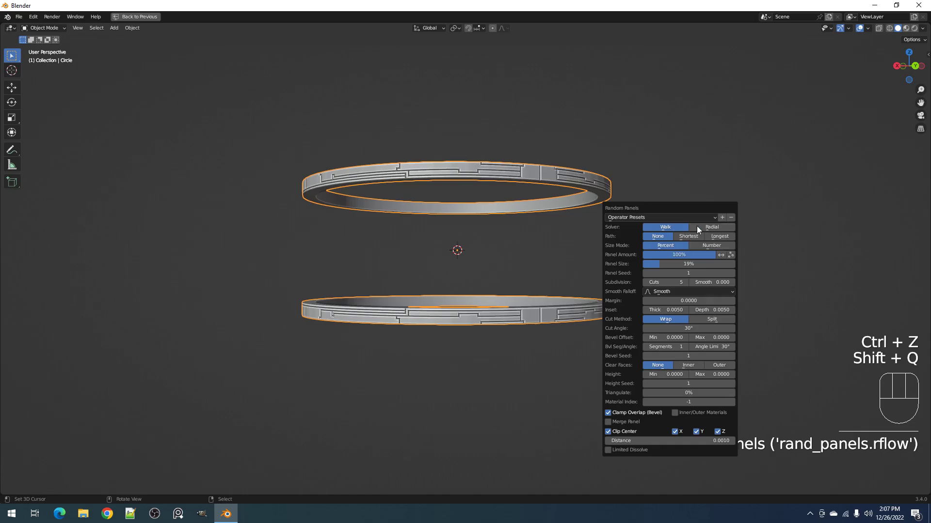
key("ctrl+z")
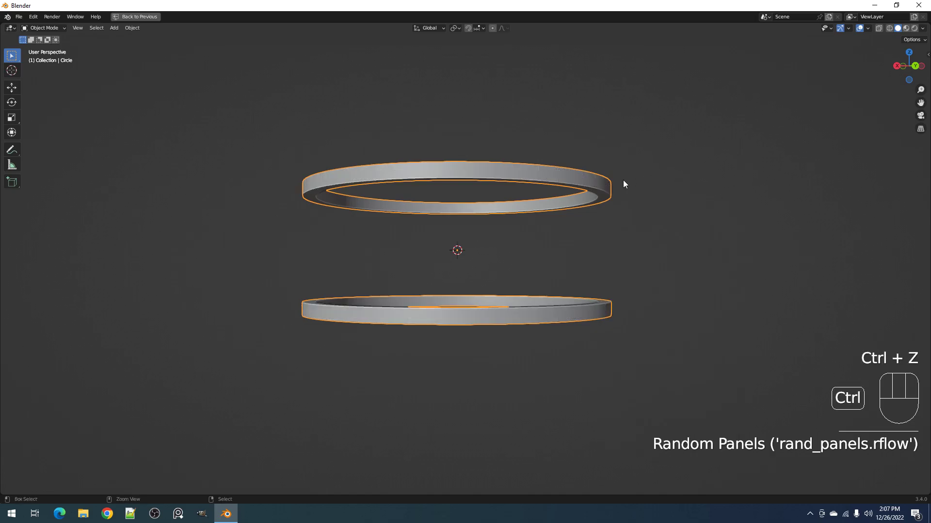
key("shift+q")
left_click(623, 180)
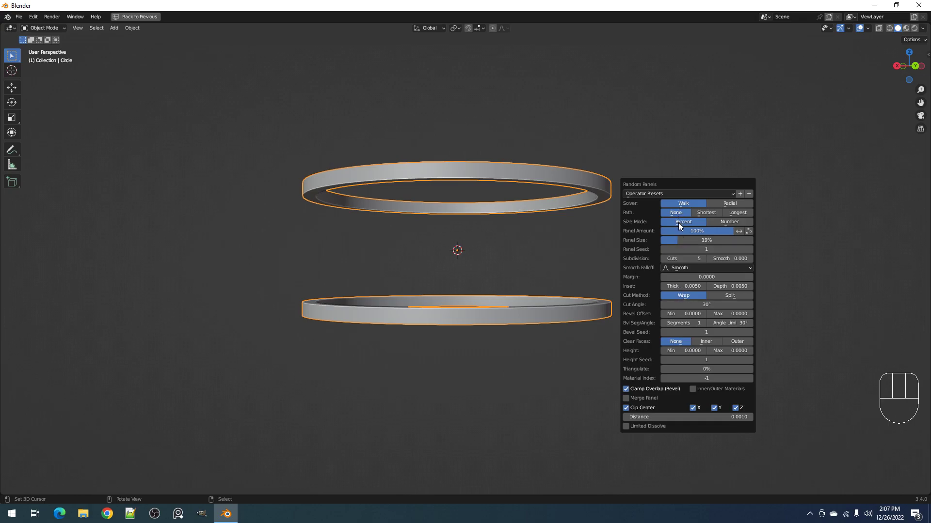
left_click(687, 296)
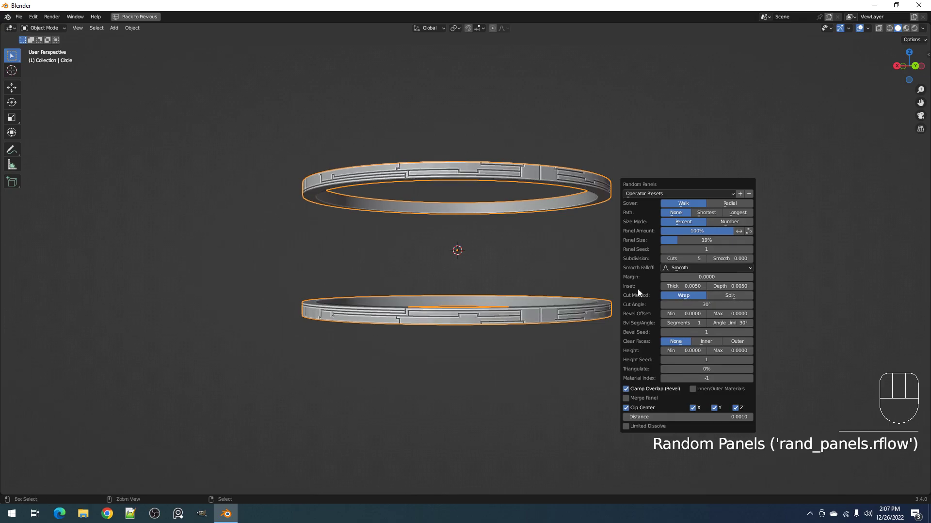
key("ctrl+z")
Clear the face selection in edit mode and add loop cuts along the lower ring segment's outer wall and underside
middle_click_drag(547, 203, 545, 242)
key("Tab")
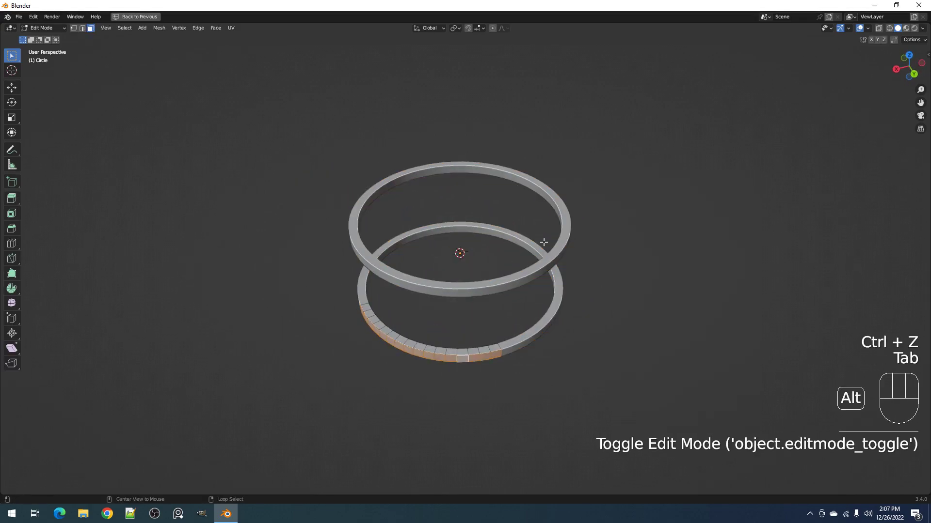
key("alt+a")
middle_click_drag(519, 311, 516, 220, "shift")
scroll(471, 281, "up", 3)
scroll(494, 284, "up", 1)
scroll(524, 243, "down", 2)
middle_click_drag(517, 220, 533, 190)
scroll(517, 210, "up", 2)
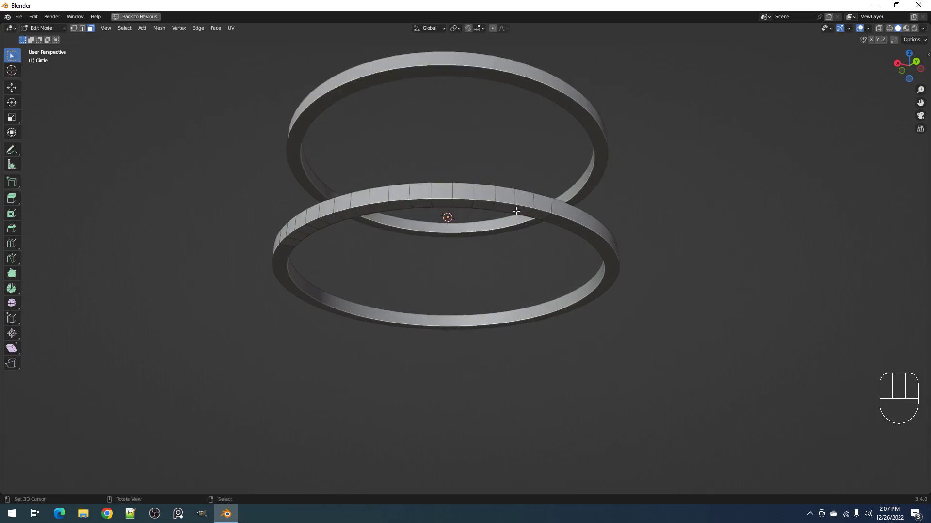
key("ctrl+r")
left_click(477, 188)
key("ctrl+r")
middle_click_drag(482, 185, 646, 230)
Add centred loop cuts along the inner wall and top faces of the lower ring segment
key("ctrl+r")
left_click(614, 239)
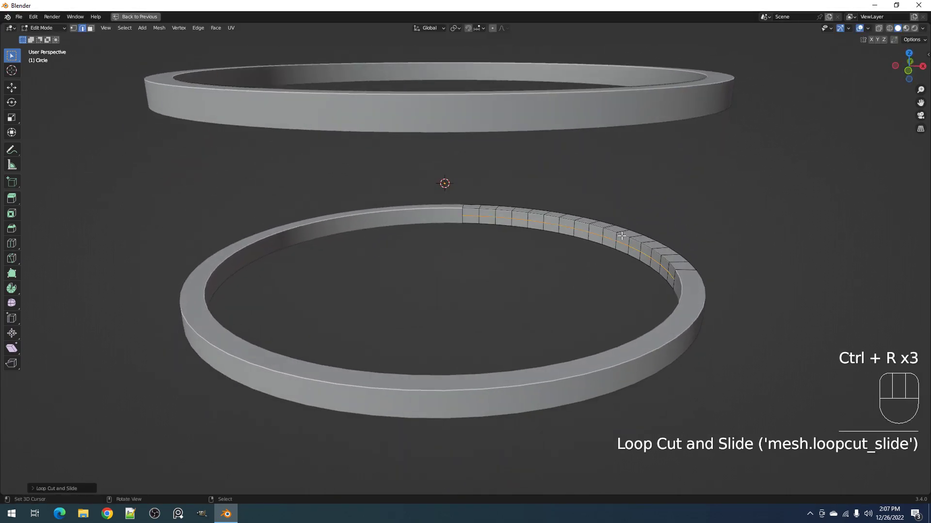
key("ctrl+r")
left_click(623, 233)
right_click(624, 232)
Bevel the outer wall's middle edge loop into two loops near the wall's upper and lower edges
middle_click_drag(685, 249, 596, 252)
scroll(597, 252, "up", 2)
key("alt+a")
left_click(547, 310, "alt")
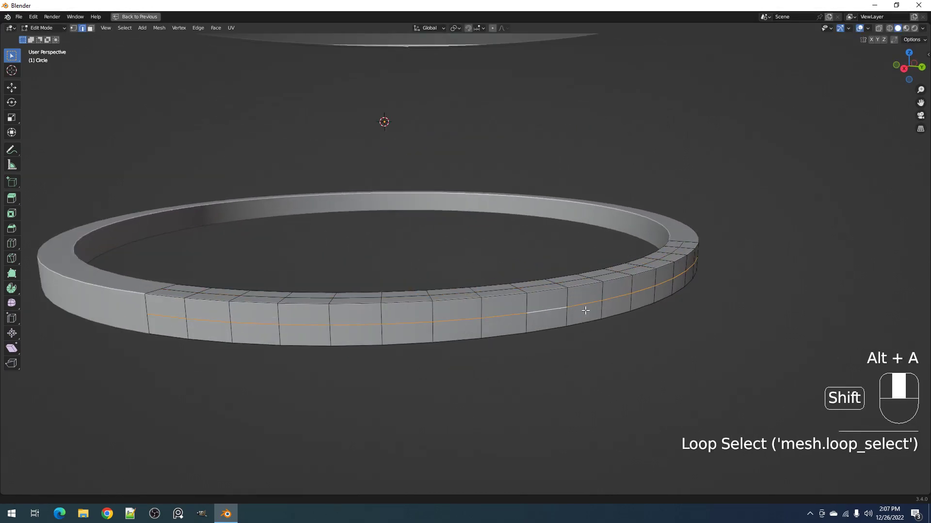
middle_click_drag(582, 312, 637, 282)
key("ctrl+b")
left_click(655, 277)
key("alt+a")
Slide the top face's middle edge loop toward the inner wall by a factor of about 0.42
middle_click_drag(654, 276, 627, 303)
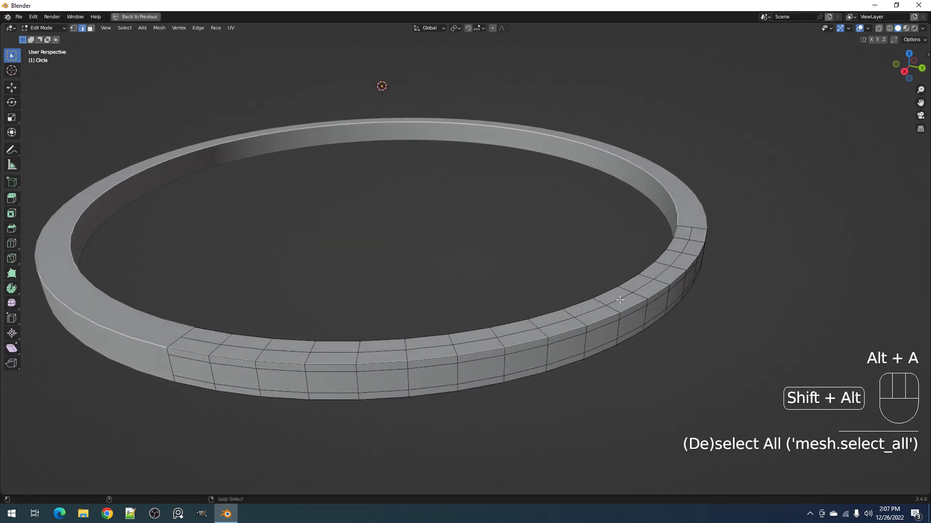
left_click(620, 299, "alt+shift")
middle_click_drag(620, 299, 640, 275)
key("g")
key("g")
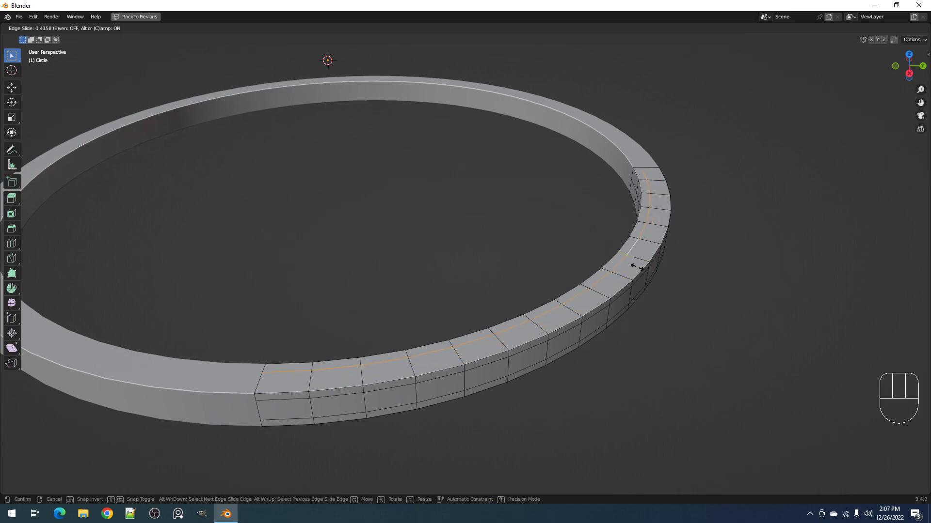
left_click(636, 267)
Select the underside's middle edge loop on the ring segment and slide it toward the inner wall
scroll(525, 307, "down", 2)
middle_click_drag(526, 308, 510, 291)
scroll(511, 290, "up", 3)
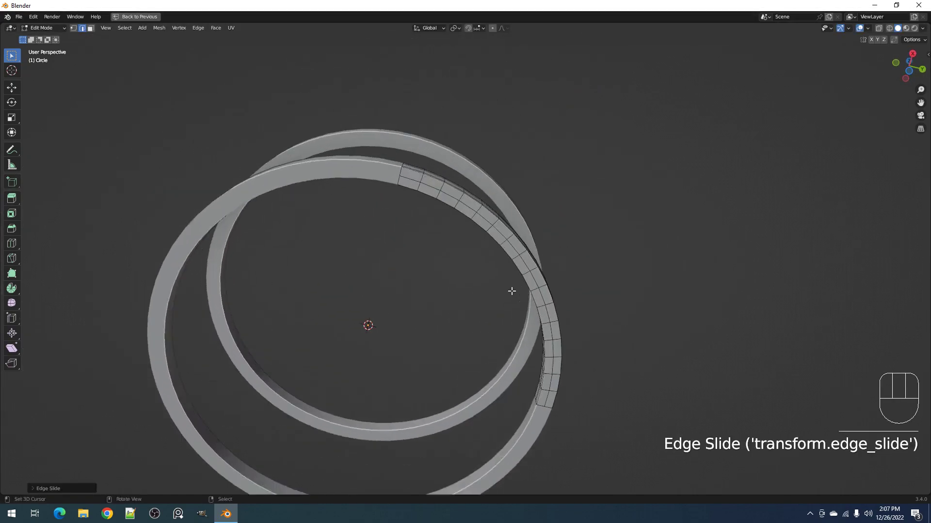
key("alt+a")
left_click(536, 242, "alt")
middle_click_drag(546, 243, 516, 265, "shift")
scroll(518, 266, "up", 1)
key("g")
key("g")
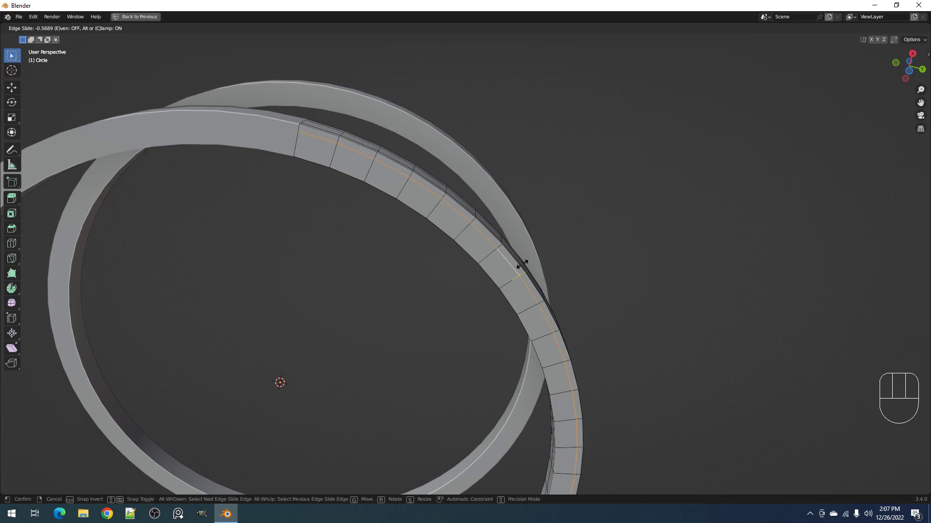
left_click(515, 278)
Bevel the inner wall's middle edge loop on the ring segment into two loops
middle_click_drag(515, 277, 573, 281)
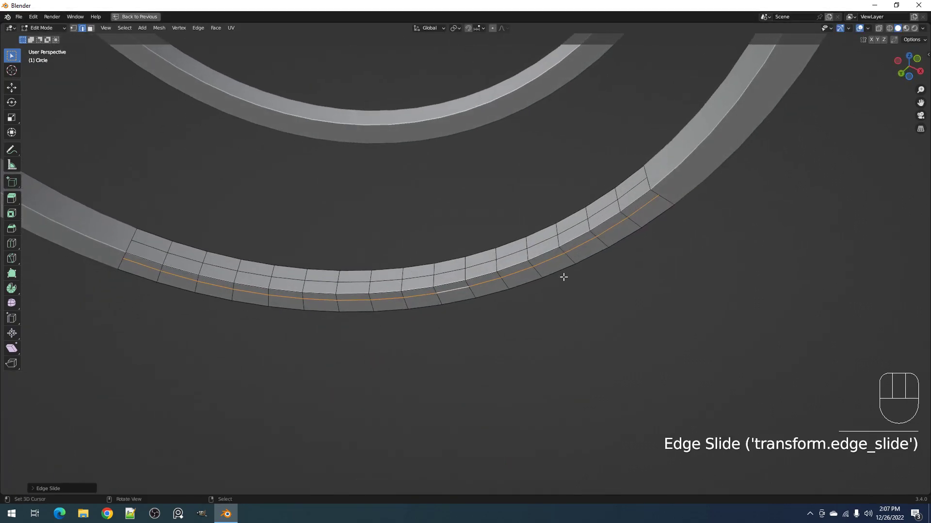
key("alt+a")
left_click(513, 255, "alt+shift")
key("ctrl+b")
left_click(587, 281)
Select the whole ring mesh, return to Object Mode and apply Random Loop Extrude with loops 1, 2 and 3 enabled
key("a")
middle_click_drag(587, 281, 566, 225)
key("Tab")
scroll(565, 226, "down", 4)
key("shift+q")
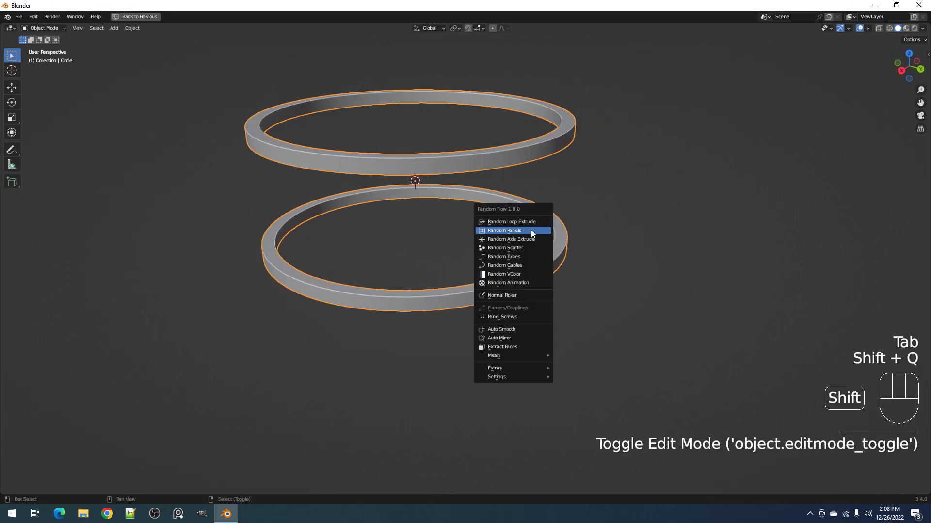
left_click(529, 223)
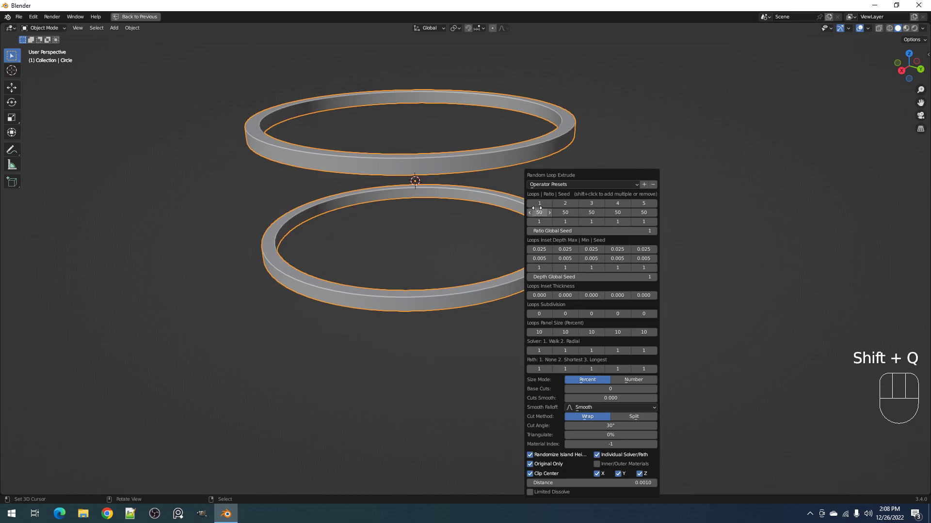
left_click(541, 203, "shift")
left_click(565, 203, "shift")
left_click(590, 205, "shift")
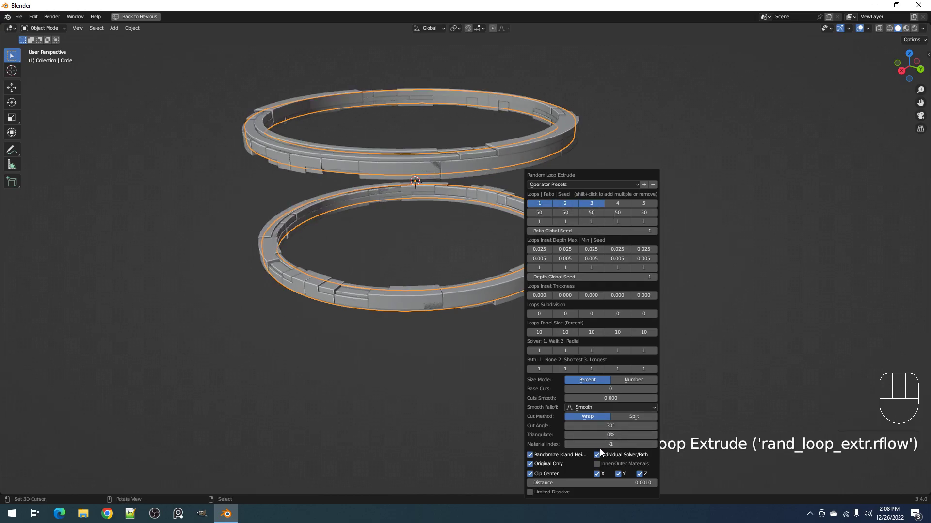
Enable Inner/Outer Materials for the loop extrude and hide the viewport overlays
left_click(600, 464)
scroll(559, 263, "down", 1)
key("alt+shift+z")
middle_click_drag(558, 265, 531, 275)
scroll(532, 274, "up", 2)
Reopen the Random Loop Extrude settings and set Base Cuts to 2
key("F9")
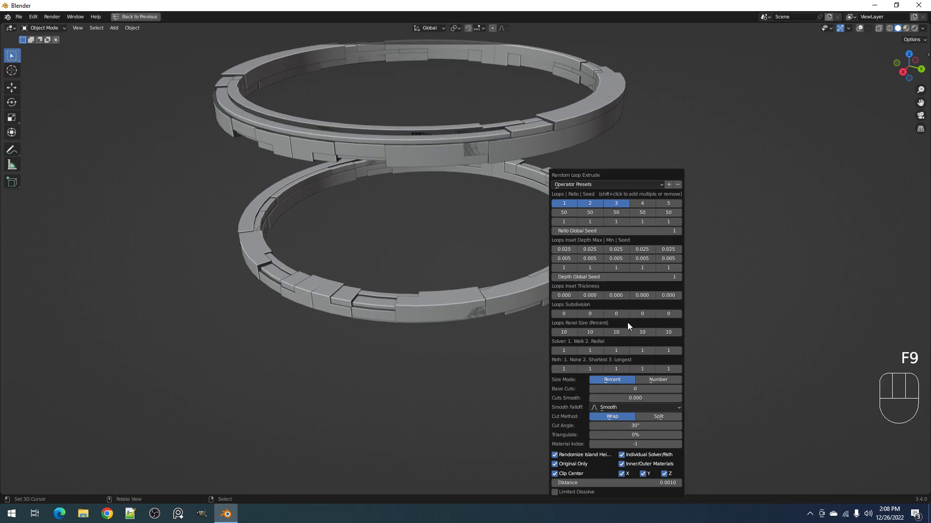
scroll(634, 389, "up", 1, "ctrl")
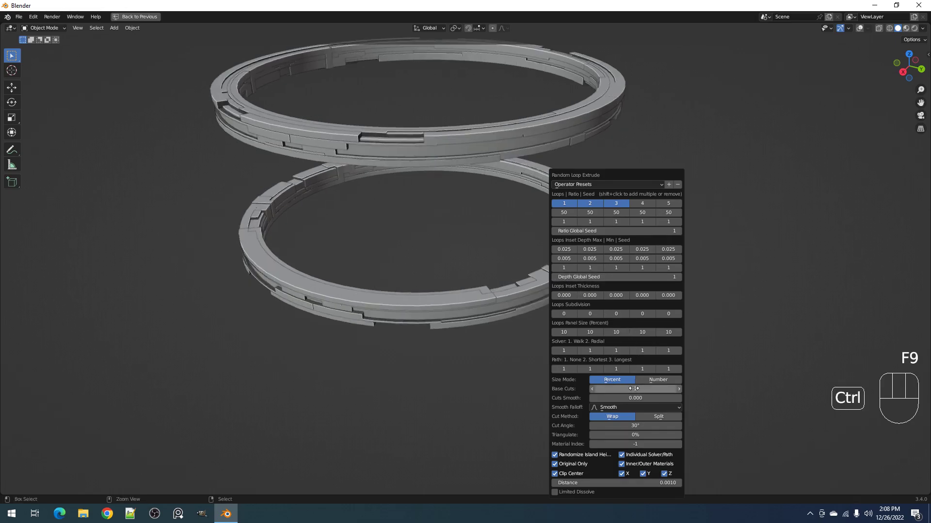
scroll(633, 388, "up", 3, "ctrl")
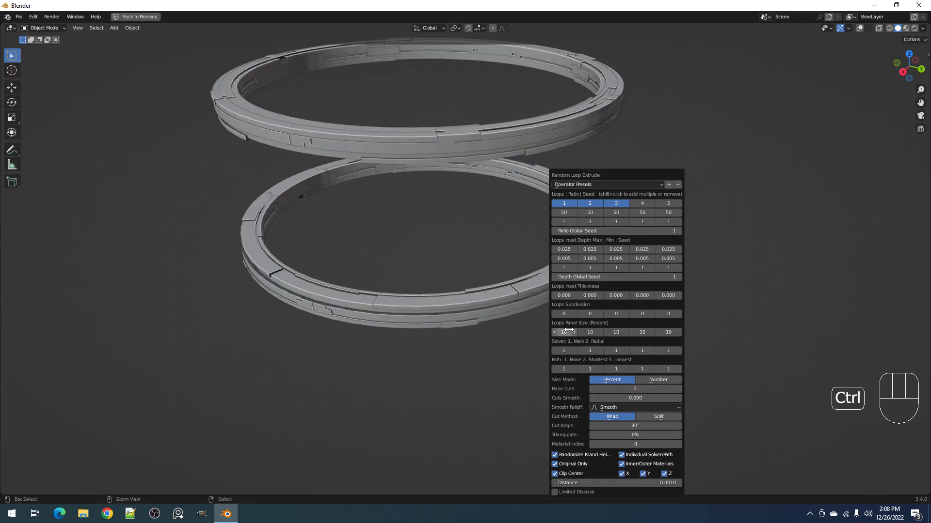
Set the panel size of loops 1, 2 and 3 to 5 percent
scroll(564, 330, "down", 4, "ctrl")
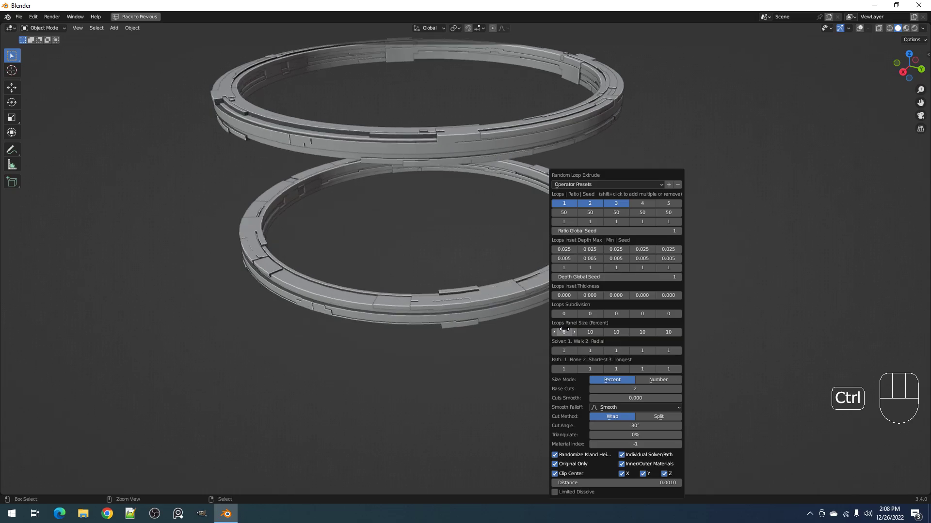
scroll(564, 330, "down", 1, "ctrl")
scroll(594, 330, "down", 4, "ctrl")
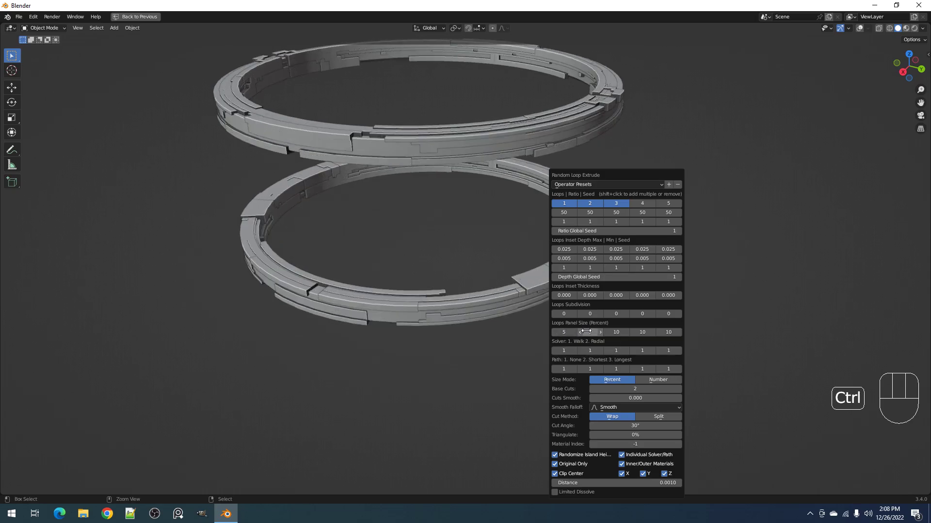
scroll(587, 332, "down", 1, "ctrl")
scroll(611, 332, "down", 3, "ctrl")
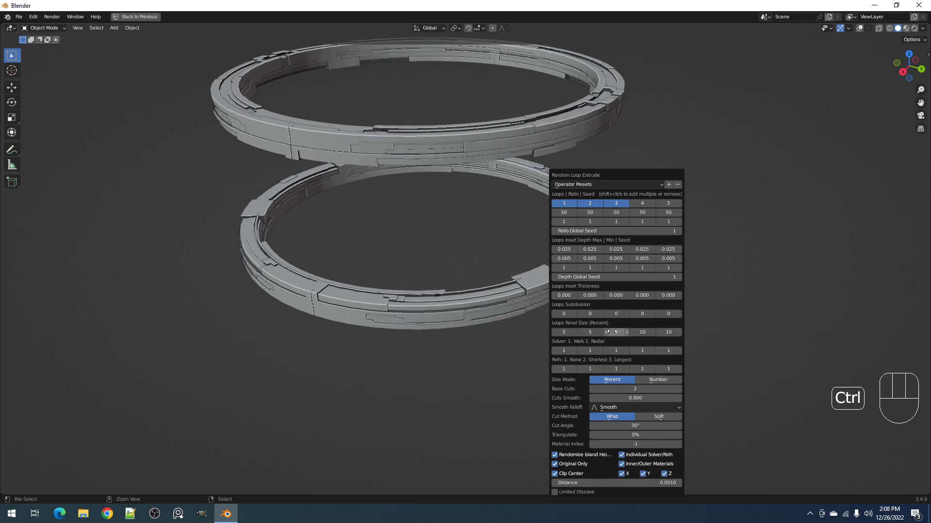
scroll(612, 332, "down", 1, "ctrl")
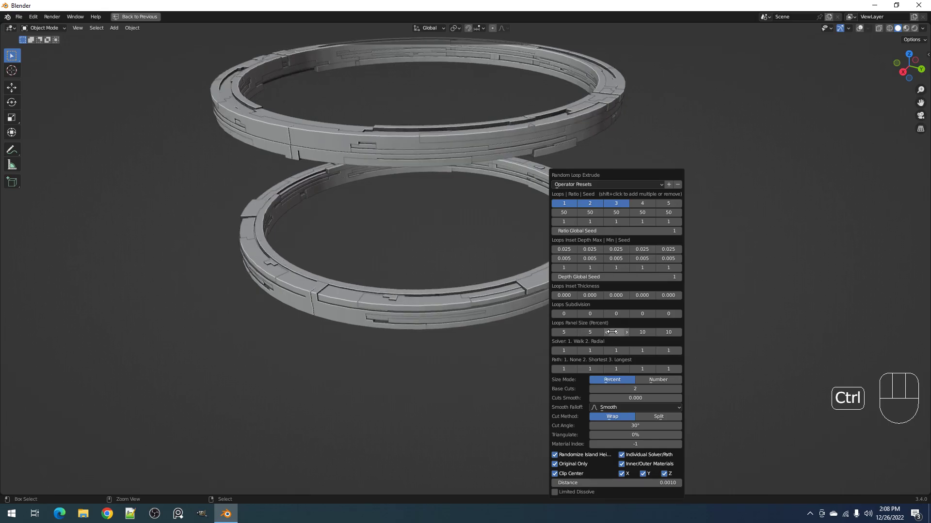
Set Base Cuts to 3 and enable Limited Dissolve for the loop extrude
scroll(627, 389, "up", 1, "ctrl")
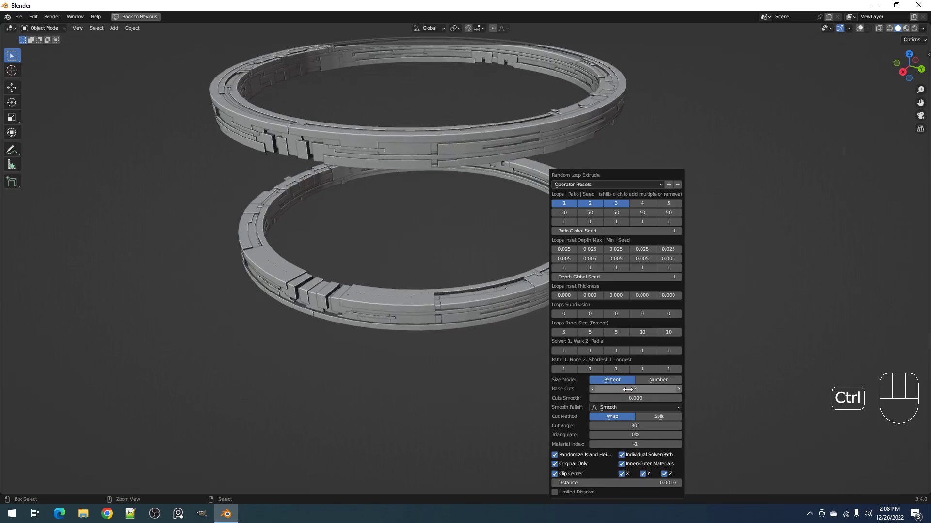
scroll(627, 389, "up", 1, "ctrl")
scroll(628, 389, "up", 1, "ctrl")
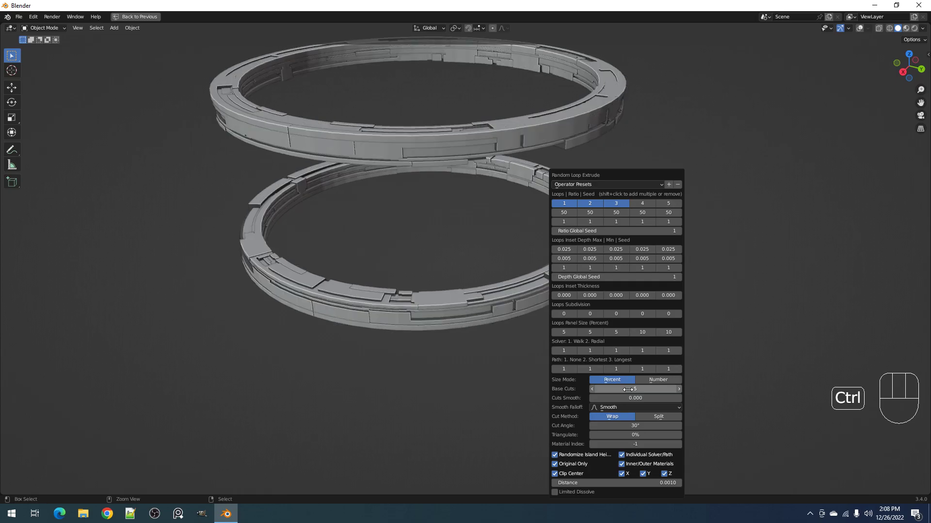
scroll(627, 389, "down", 2, "ctrl")
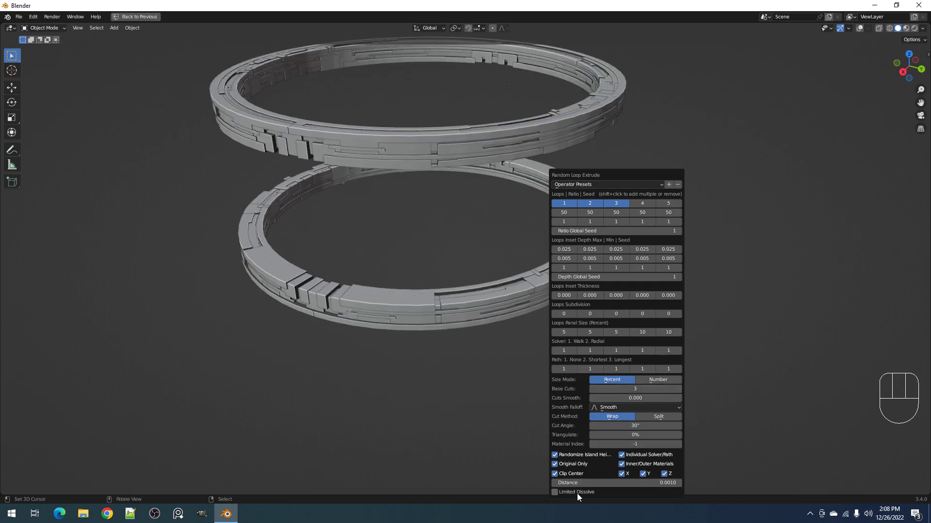
middle_click_drag(357, 433, 436, 340)
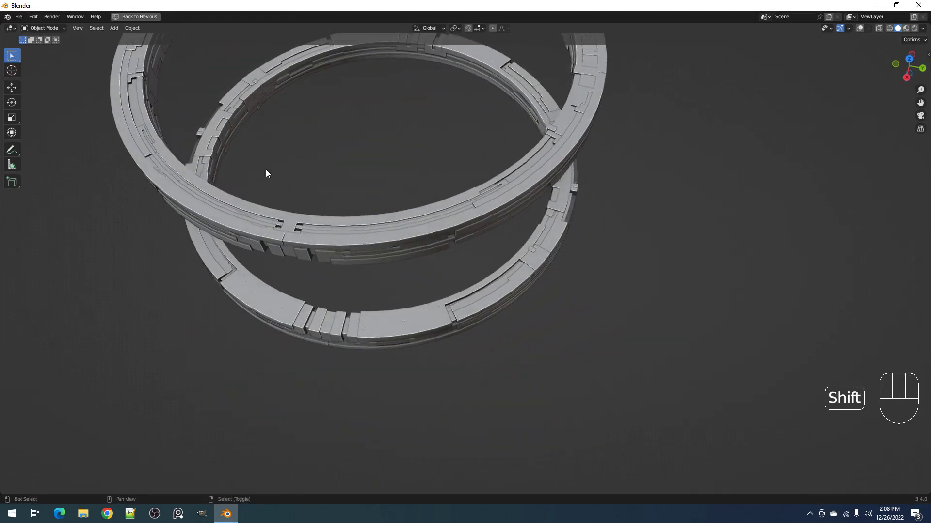
middle_click_drag(248, 173, 302, 310, "shift")
middle_click_drag(531, 180, 548, 133)
middle_click_drag(518, 281, 491, 283)
scroll(490, 227, "down", 2)
Switch the loop extrude's size mode to Number and set the panel size of loops 1, 2 and 3 to 25
key("F9")
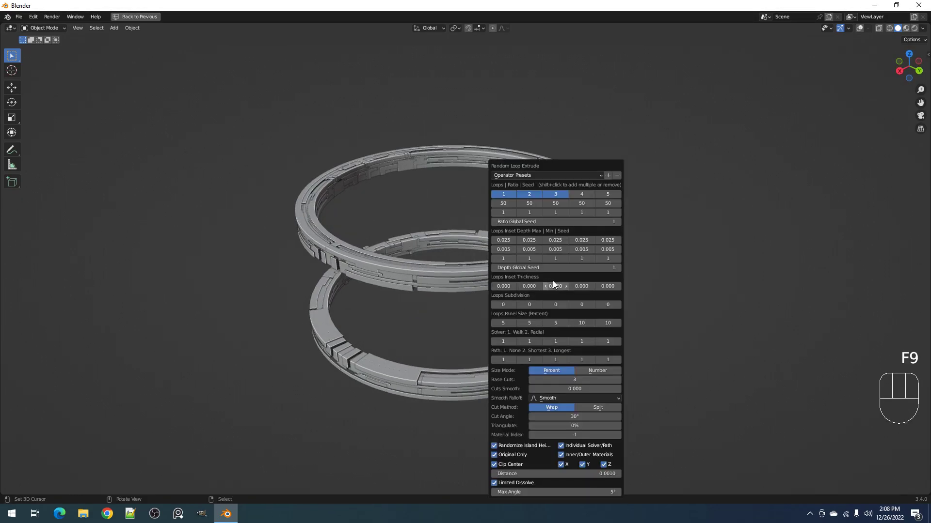
left_click(593, 372)
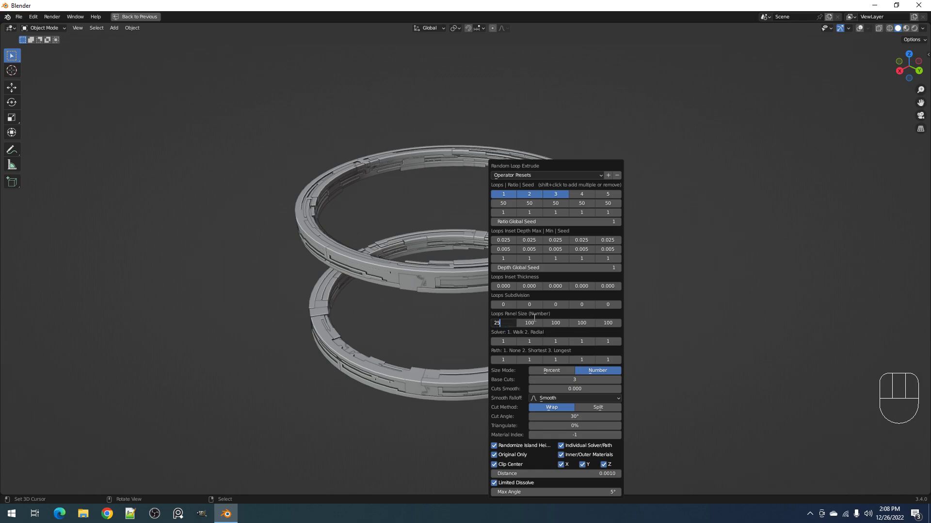
type("25")
key("Tab")
key("Tab")
type("25")
key("Return")
Examine the density and shape of the extruded panels on both rings from below and close up
middle_click_drag(492, 320, 487, 273)
scroll(482, 268, "up", 3)
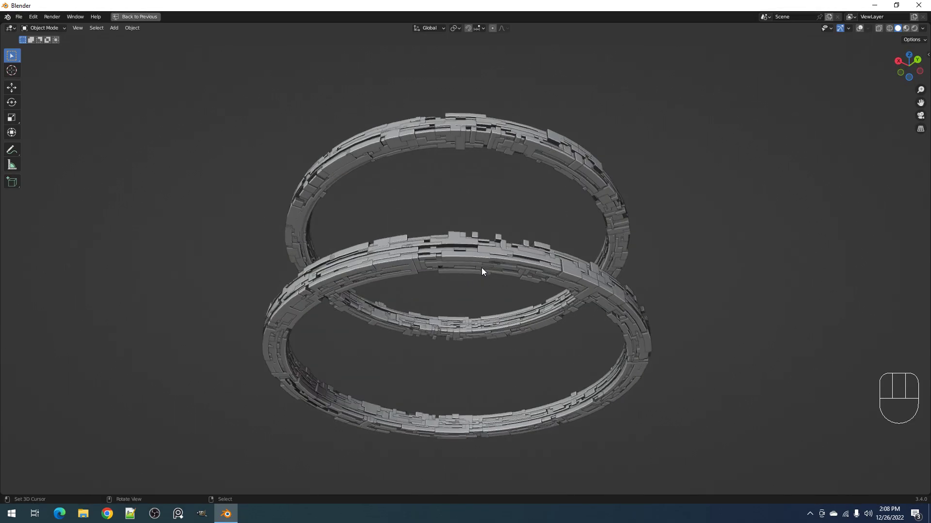
scroll(481, 270, "up", 2)
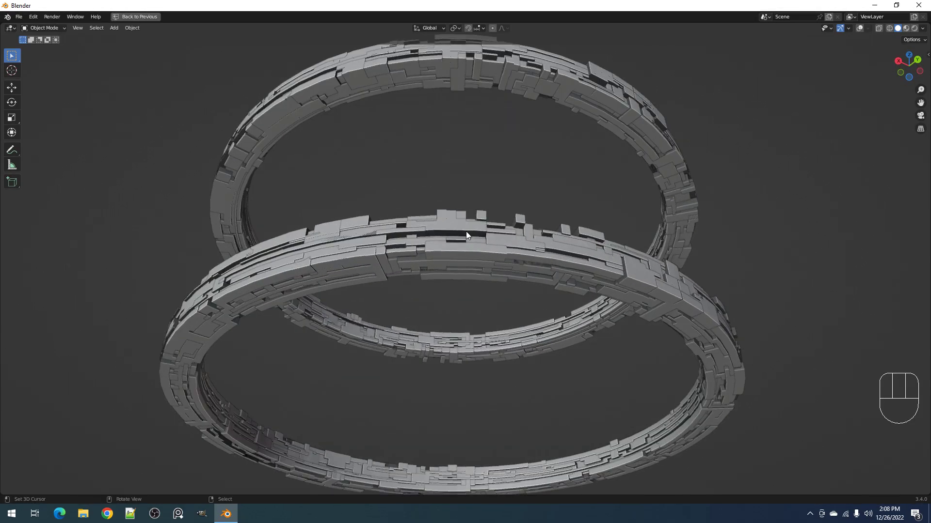
scroll(465, 234, "down", 5)
mouse_move(536, 235)
middle_mouse_down()
mouse_move(525, 256)
mouse_move(526, 214)
mouse_move(539, 238)
mouse_move(523, 242)
middle_mouse_up()
scroll(539, 238, "down", 2)
scroll(530, 243, "up", 3)
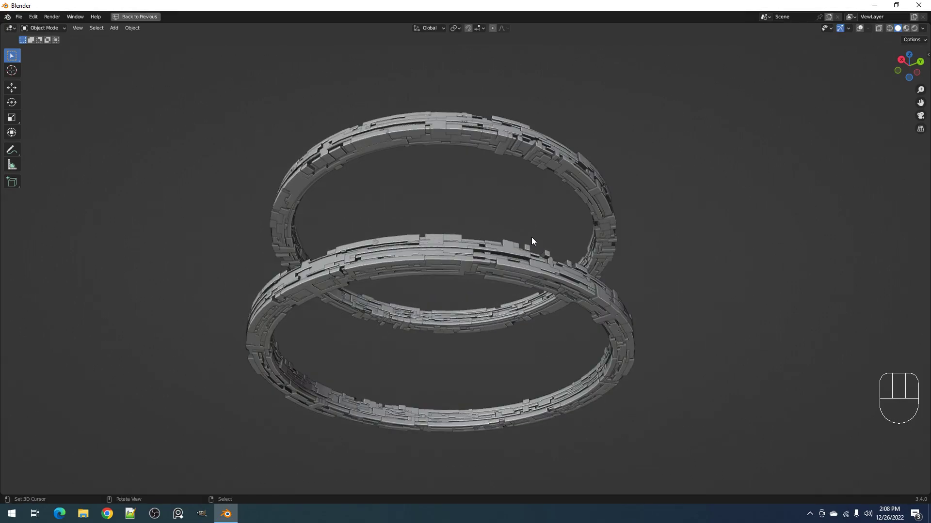
Set the panel size of loops 1, 2 and 3 to 10 in the Random Loop Extrude settings
key("F9")
left_click(547, 323)
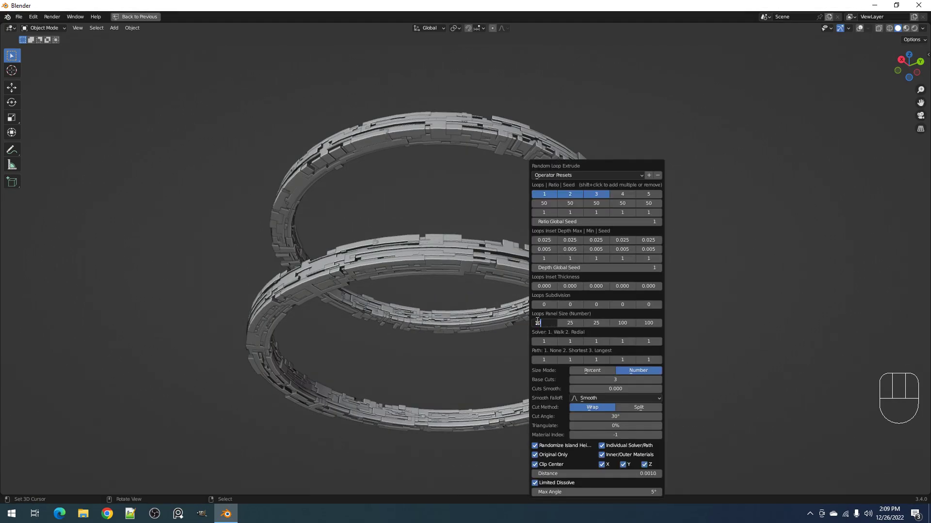
type("10")
key("Tab")
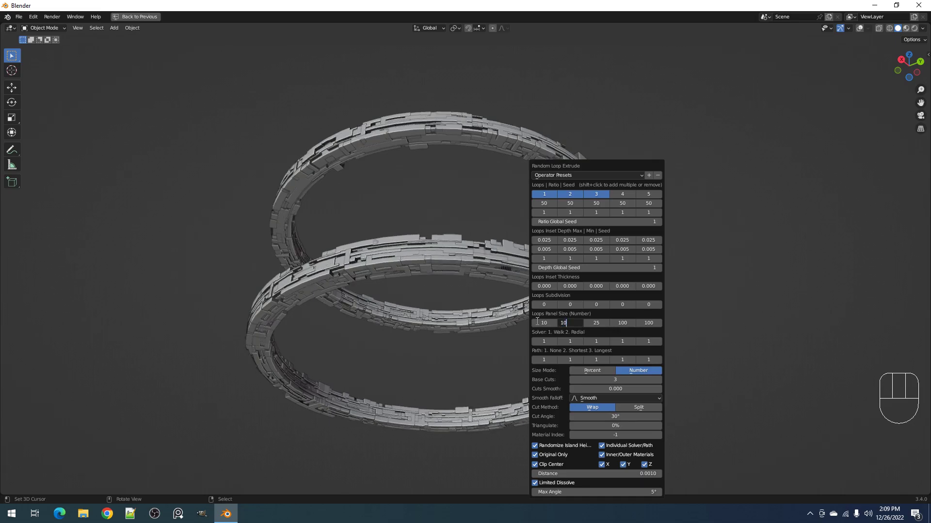
key("Tab")
type("10")
key("Return")
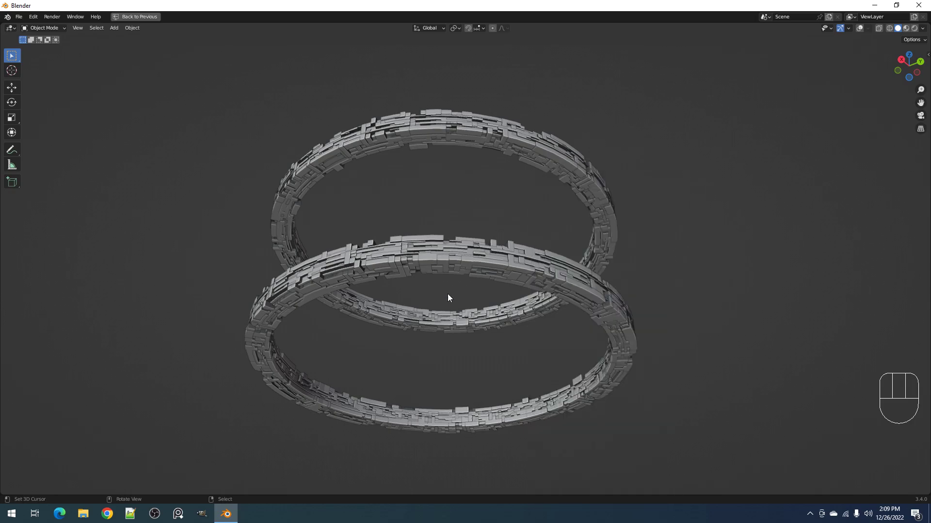
Try the Shortest (2) and Longest (3) path options on the second extrusion loop
scroll(453, 290, "down", 4)
middle_click_drag(460, 285, 521, 276)
scroll(405, 232, "up", 3)
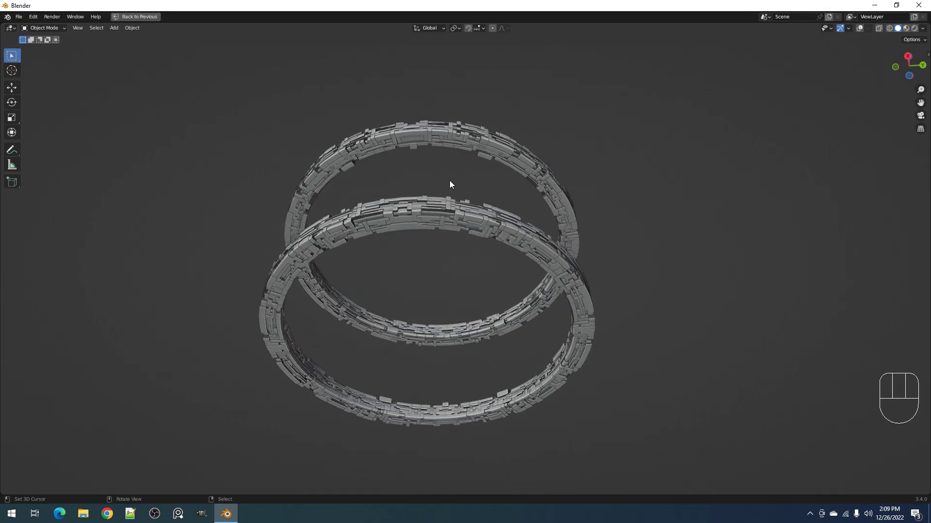
middle_click_drag(409, 195, 507, 206)
key("F9")
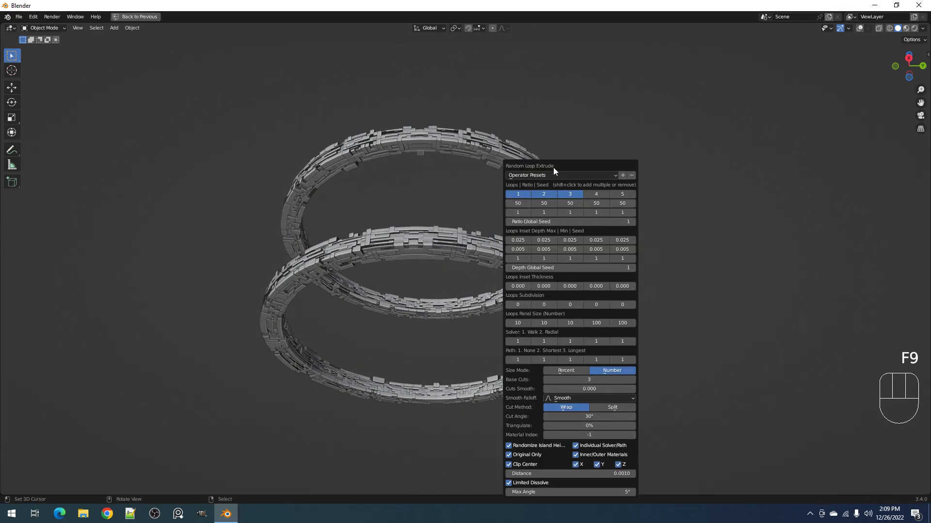
left_click_drag(554, 168, 586, 116)
key("ctrl")
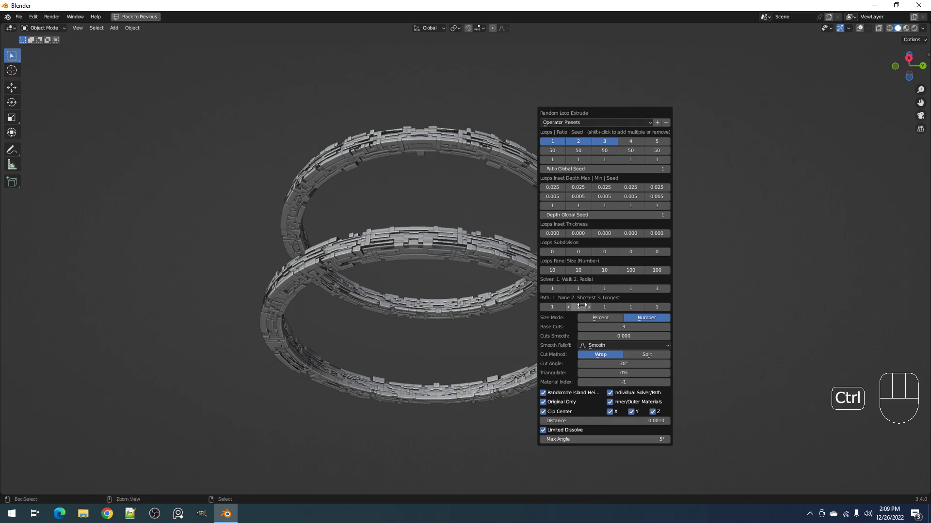
scroll(589, 324, "up", 1, "ctrl")
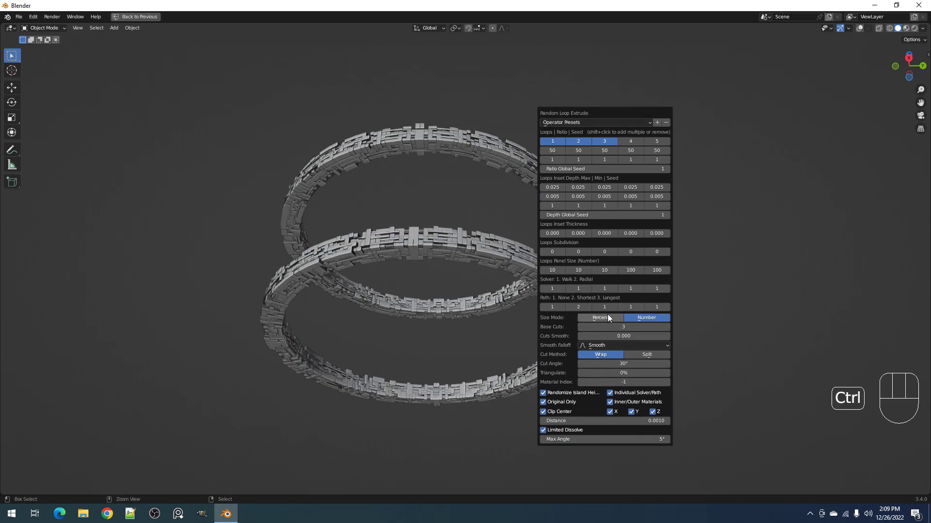
scroll(578, 307, "up", 1, "ctrl")
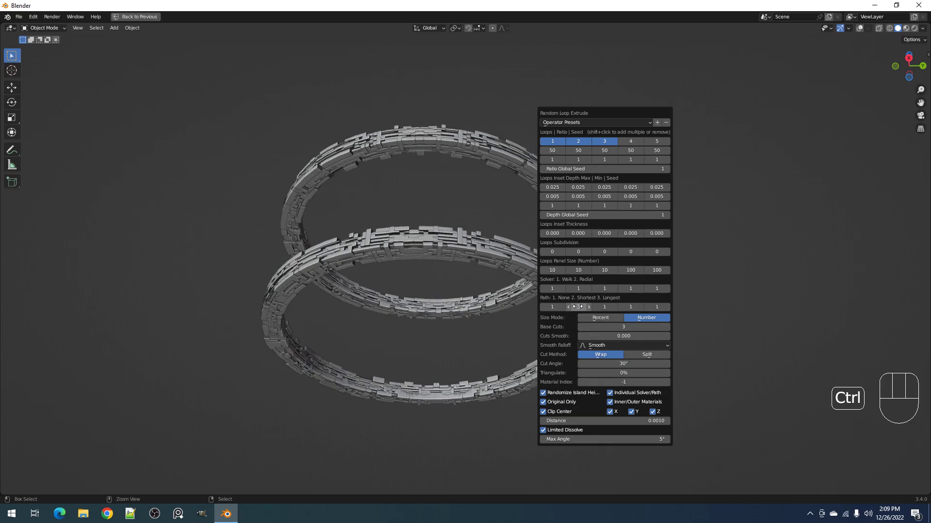
scroll(577, 307, "down", 1, "ctrl")
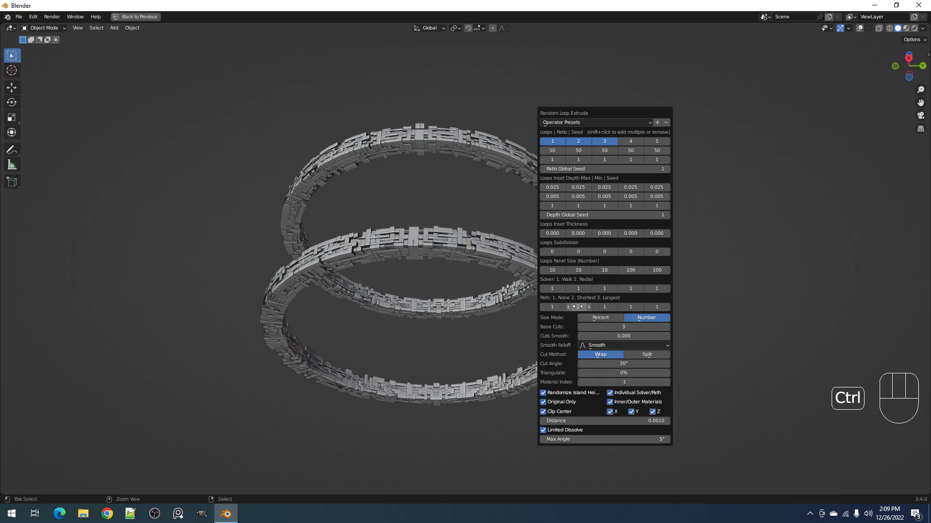
scroll(577, 307, "down", 1, "ctrl")
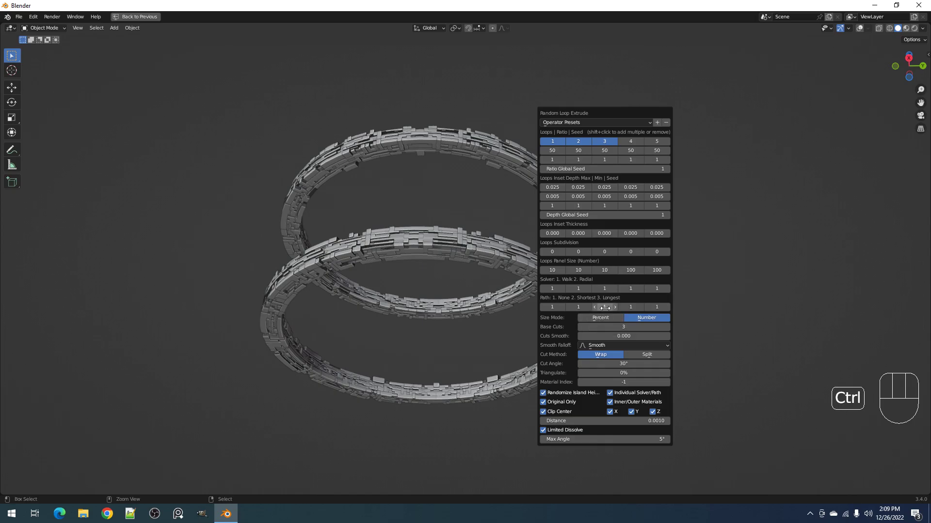
Set the third extrusion loop's path option to 3 (Longest)
scroll(605, 308, "down", 1, "ctrl")
scroll(604, 308, "down", 1, "ctrl")
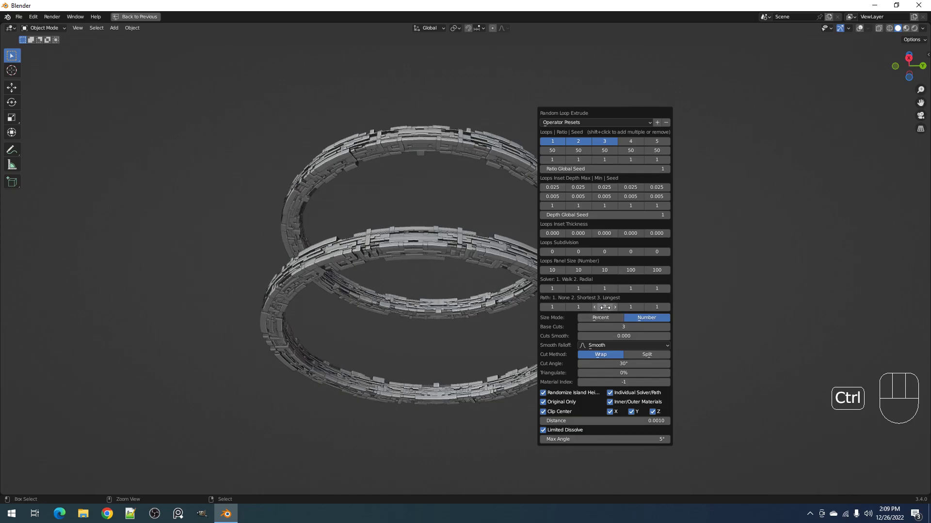
mouse_move(526, 271)
middle_mouse_down()
mouse_move(525, 283)
mouse_move(531, 255)
middle_mouse_up()
Set the first extrusion loop's panel size to 5
key("F9")
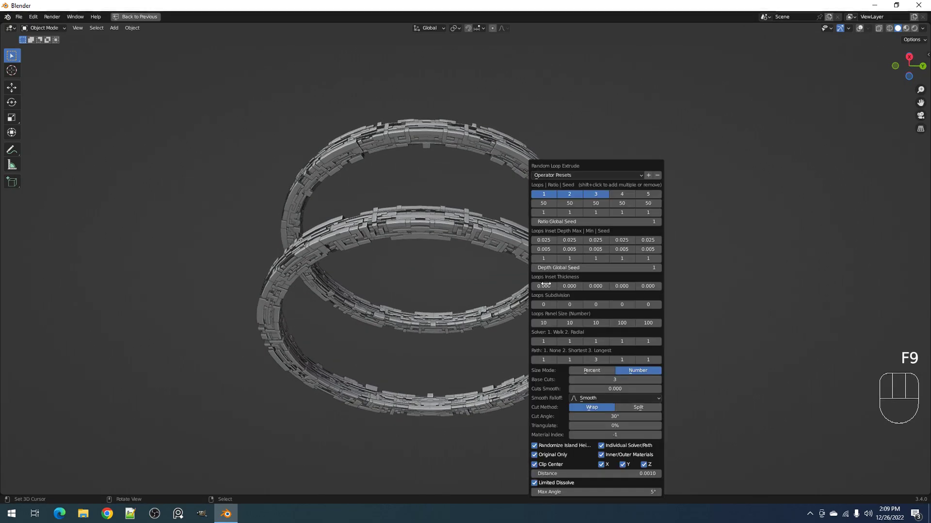
left_click(544, 323)
type("5")
key("Return")
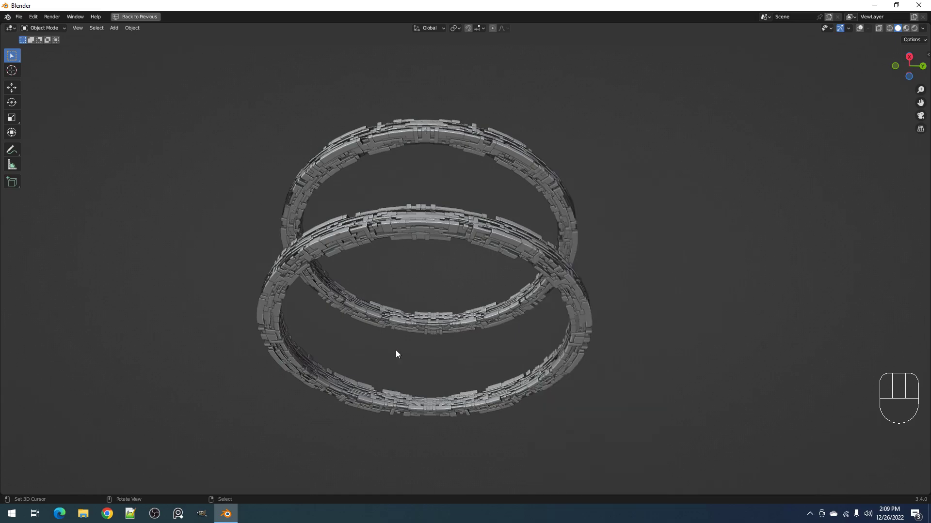
Inspect the finished panel detailing on both rings up close and from several angles
scroll(464, 306, "up", 8)
scroll(434, 368, "down", 8)
middle_click_drag(447, 353, 539, 266)
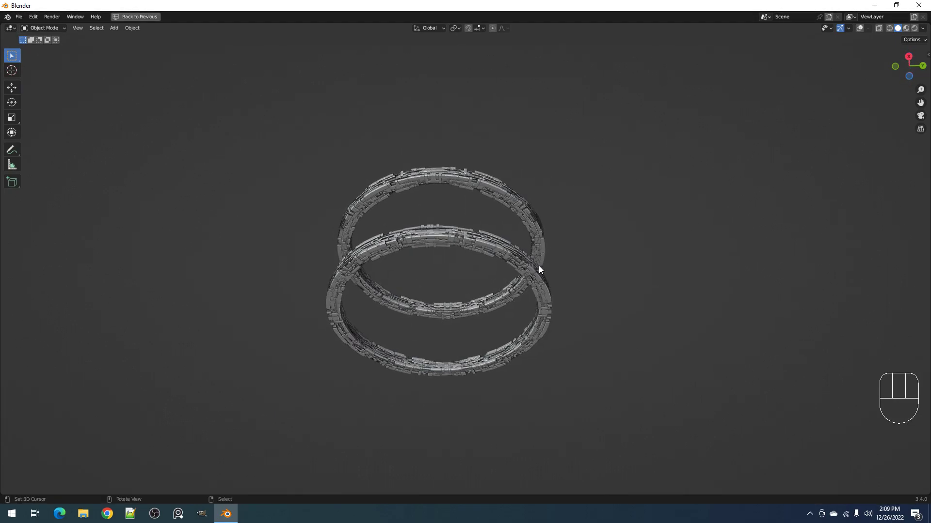
scroll(606, 179, "up", 5)
middle_click_drag(592, 192, 600, 218)
scroll(577, 250, "down", 5)
mouse_move(577, 255)
middle_mouse_down()
mouse_move(574, 220)
mouse_move(504, 230)
mouse_move(522, 237)
mouse_move(502, 240)
mouse_move(499, 260)
mouse_move(576, 246)
mouse_move(572, 238)
middle_mouse_up()
scroll(573, 218, "up", 5)
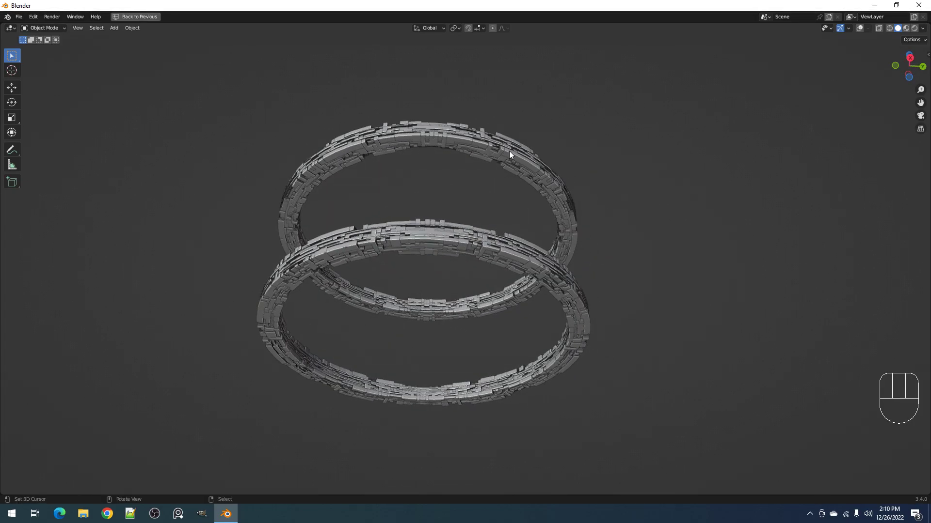
scroll(487, 150, "down", 2)
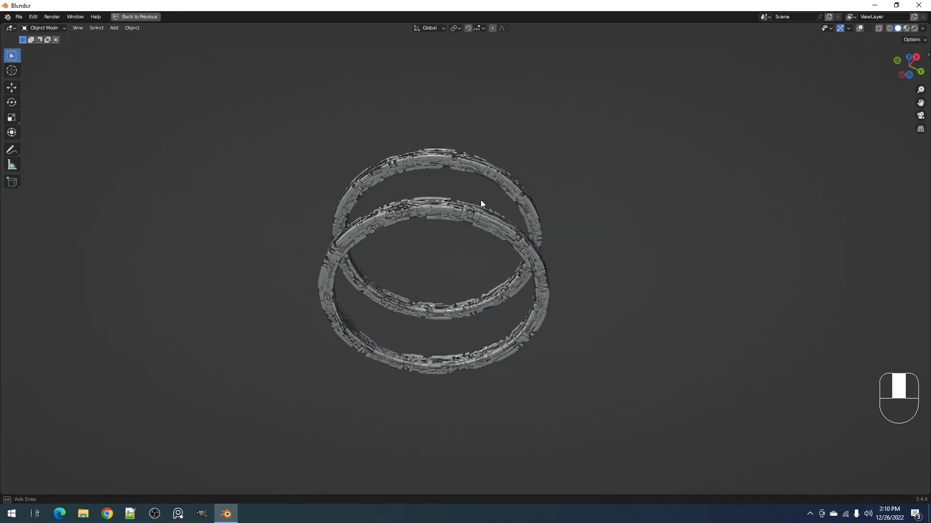
Start a new Random Loop Extrude on the detailed rings with the first loop enabled
scroll(533, 216, "up", 2)
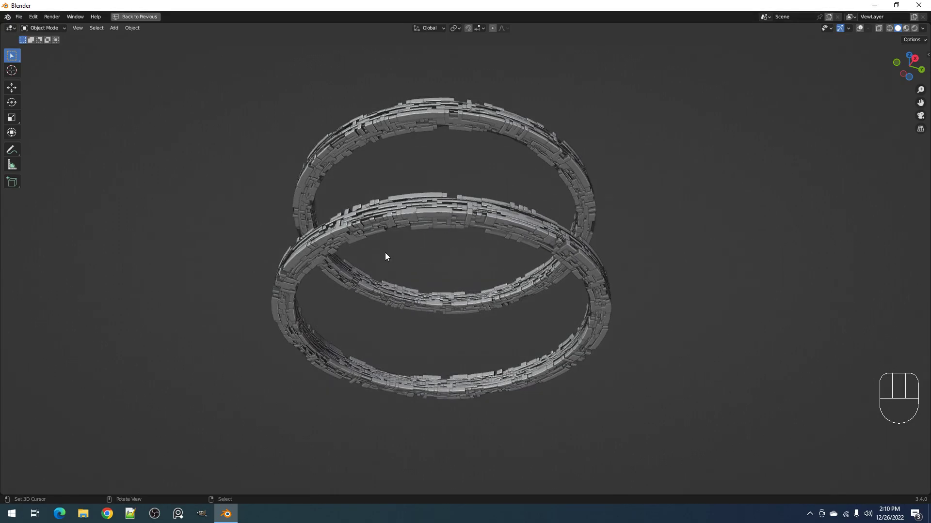
key("shift+q")
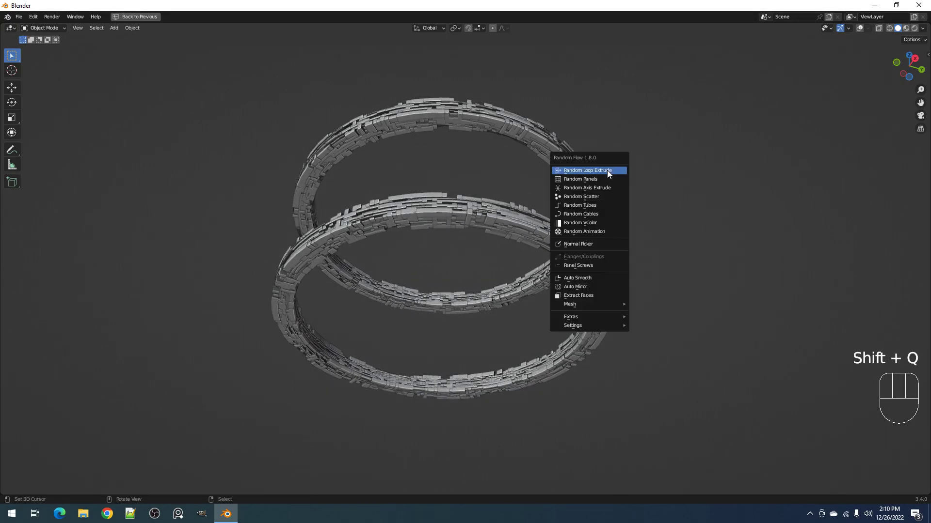
left_click(607, 170)
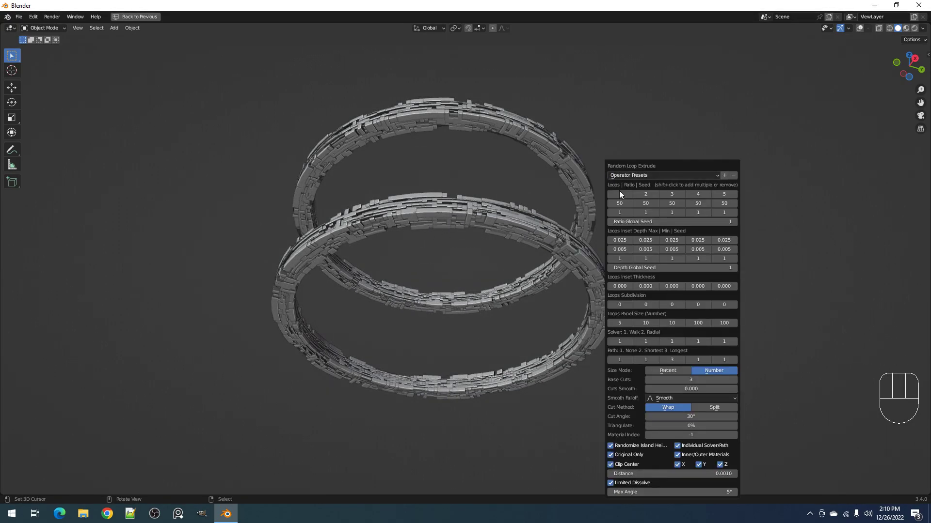
left_click(621, 194)
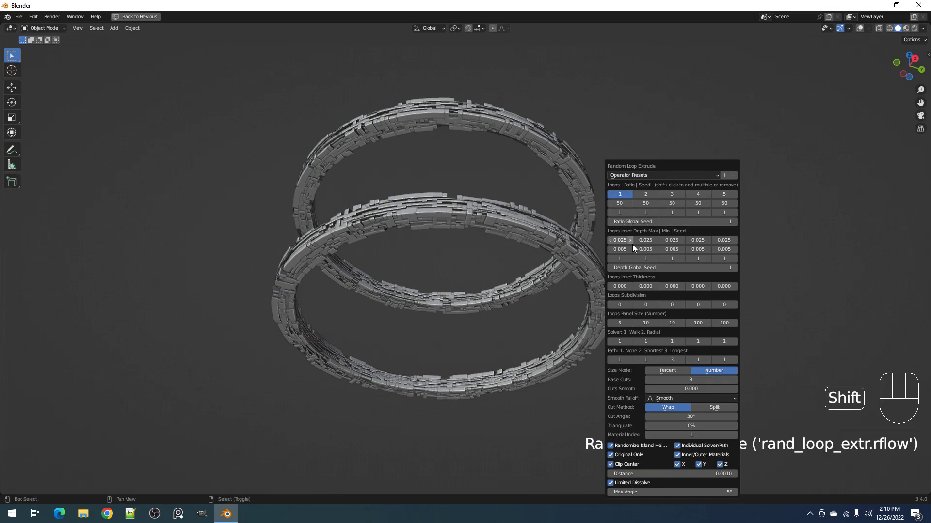
Try base cuts of 2 and 1 for the extrusion and restore the value to 3
scroll(677, 377, "down", 1, "ctrl")
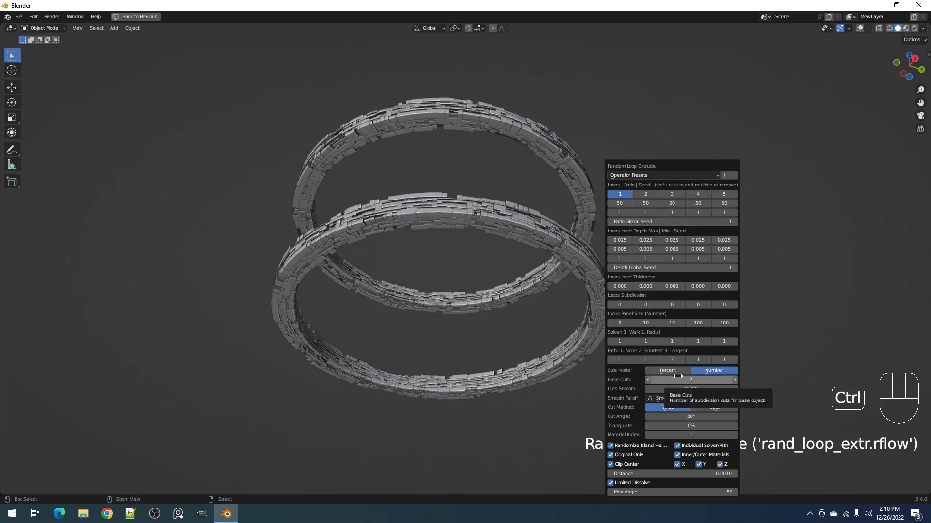
scroll(672, 380, "down", 1, "ctrl")
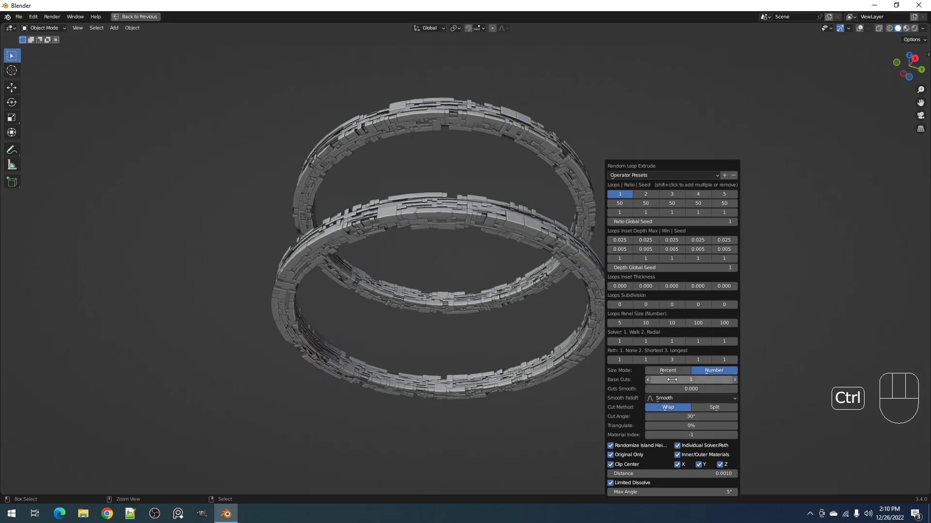
left_click_drag(621, 240, 647, 240)
scroll(669, 379, "up", 2, "ctrl")
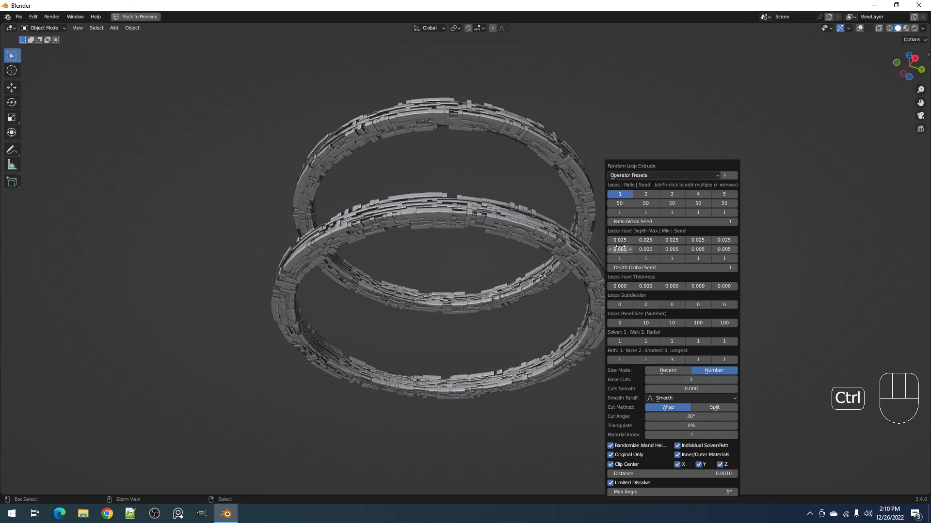
Set the first loop's maximum inset depth to 0.038, comparing the panels with base cuts of 1
left_click_drag(619, 241, 645, 241)
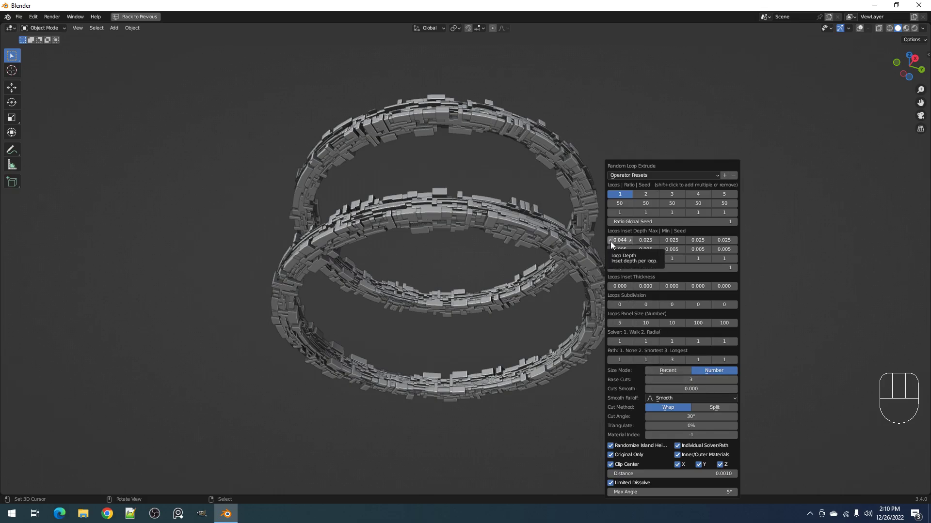
scroll(660, 380, "down", 1, "ctrl")
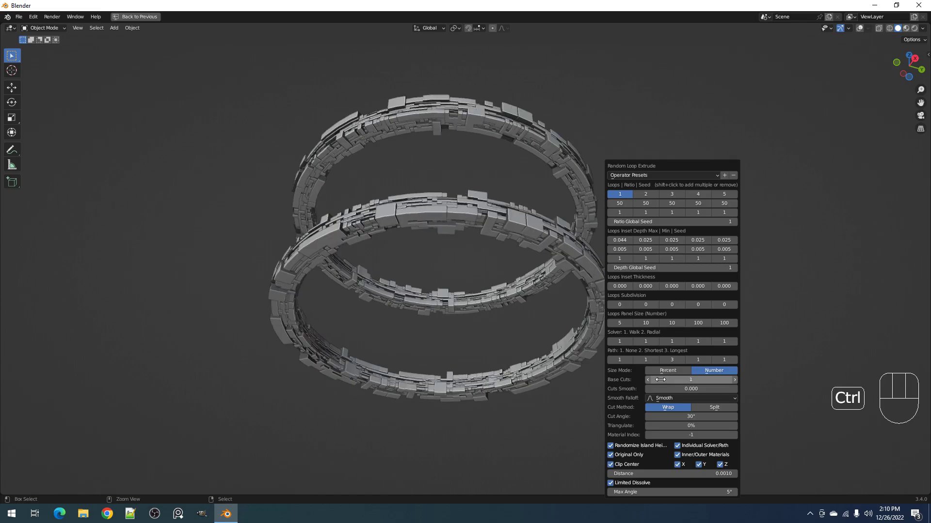
scroll(660, 380, "down", 1, "ctrl")
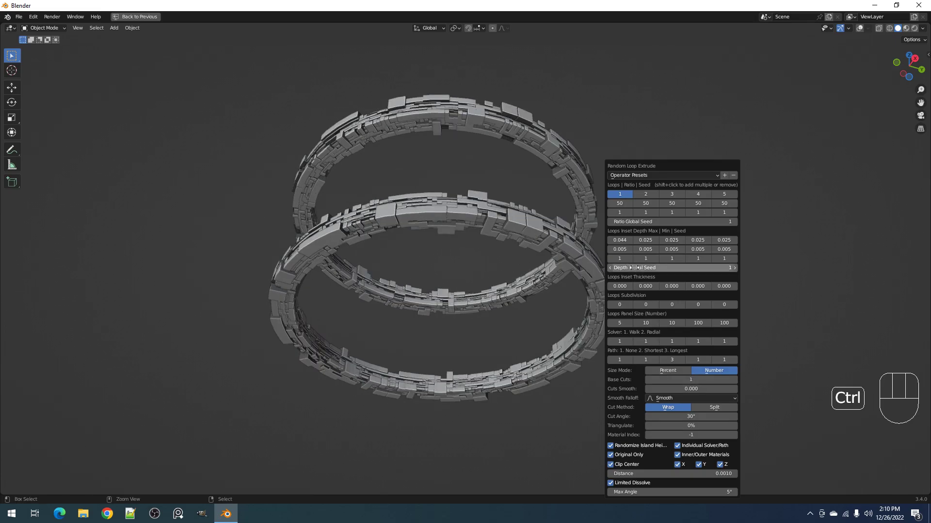
mouse_move(621, 241)
left_mouse_down()
mouse_move(638, 241)
mouse_move(606, 241)
mouse_move(617, 241)
left_mouse_up()
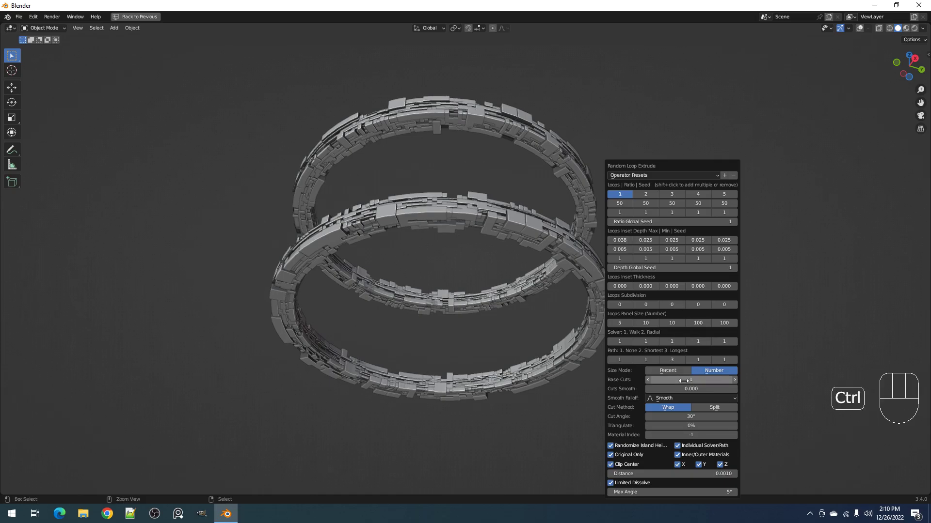
Increase the extrusion's base cuts to 6
scroll(684, 381, "up", 2, "ctrl")
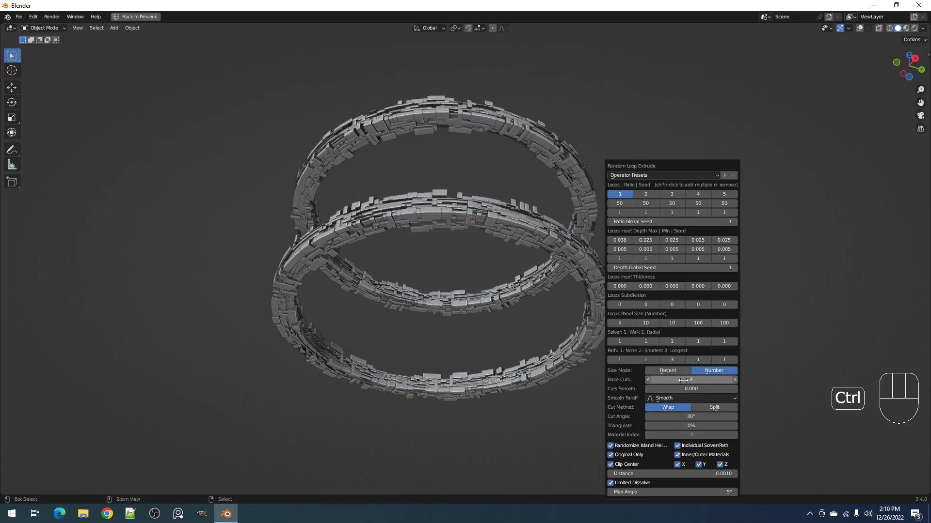
scroll(683, 380, "up", 1, "ctrl")
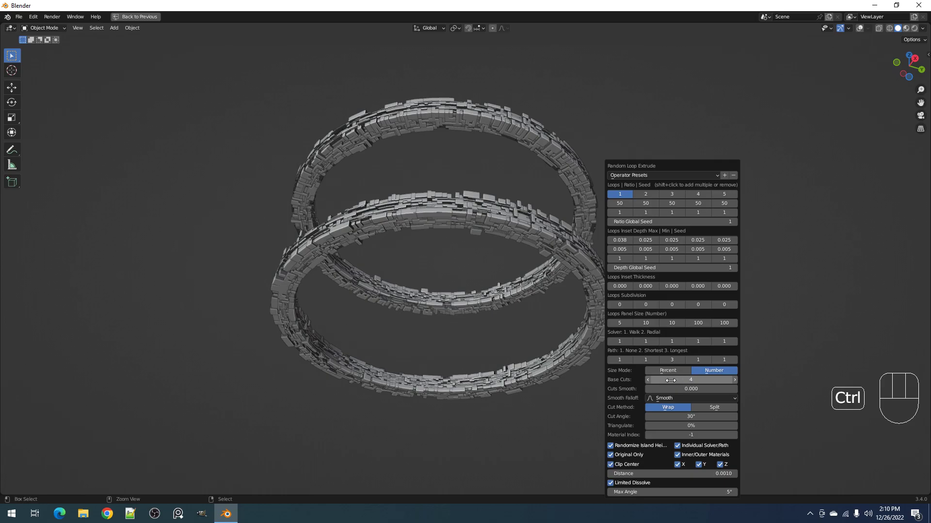
scroll(671, 381, "up", 1, "ctrl")
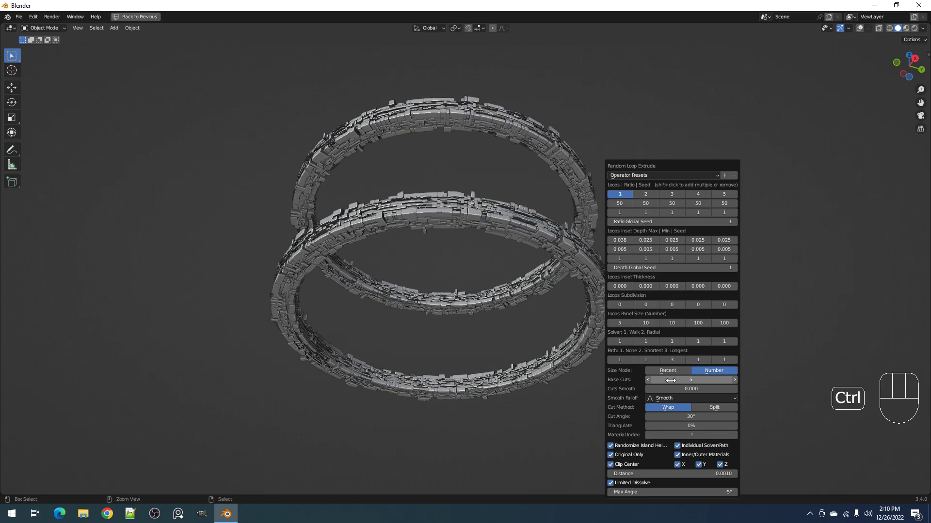
scroll(670, 381, "up", 1, "ctrl")
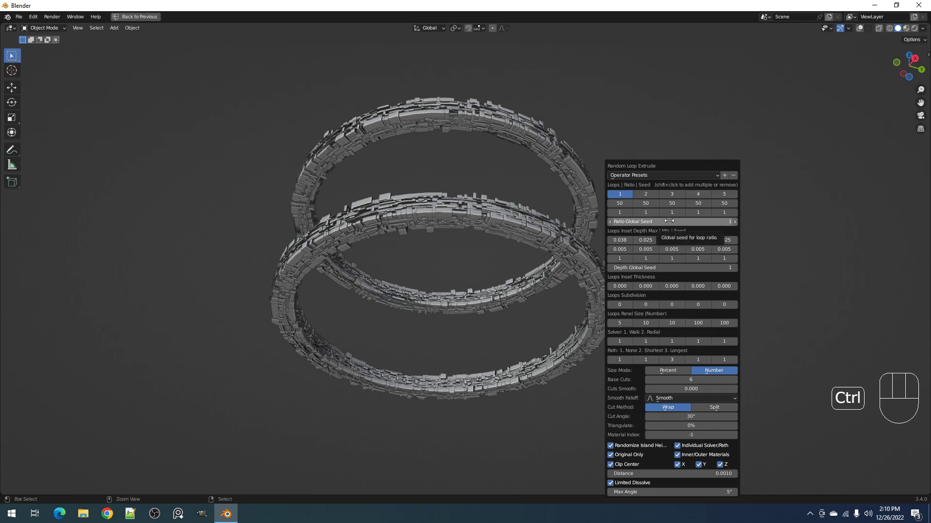
Set the Ratio Global Seed to 4
scroll(669, 221, "up", 1, "ctrl")
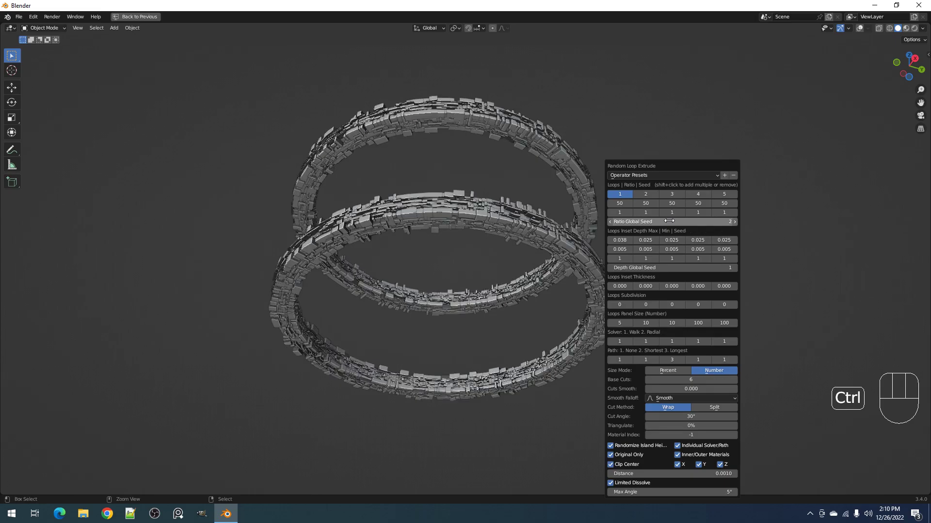
scroll(669, 221, "up", 1, "ctrl")
scroll(669, 221, "up", 1, "ctrl")
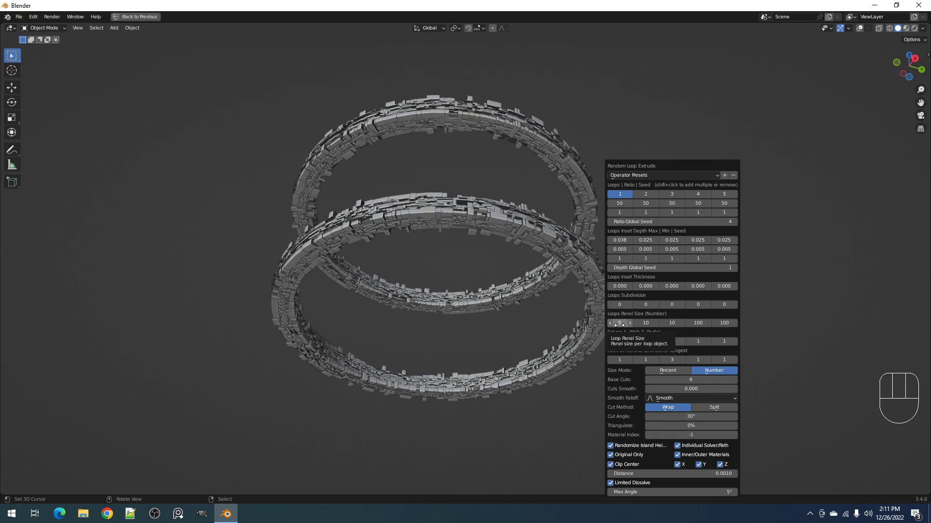
Examine the newly extruded panel layer on both rings up close and from a distance
scroll(482, 286, "down", 3)
mouse_move(484, 285)
middle_mouse_down()
mouse_move(526, 297)
mouse_move(528, 340)
mouse_move(513, 280)
mouse_move(499, 270)
mouse_move(501, 290)
middle_mouse_up()
scroll(514, 280, "up", 3)
scroll(560, 269, "down", 2)
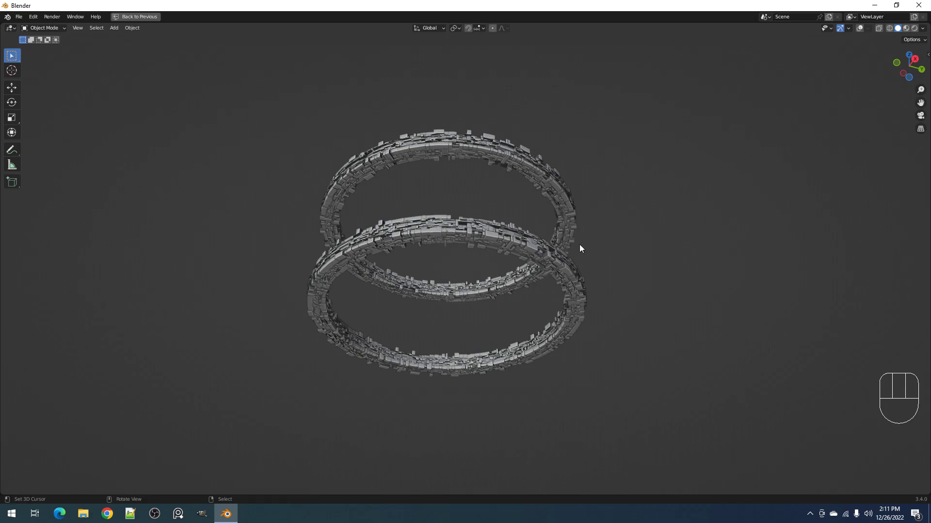
scroll(540, 284, "up", 2)
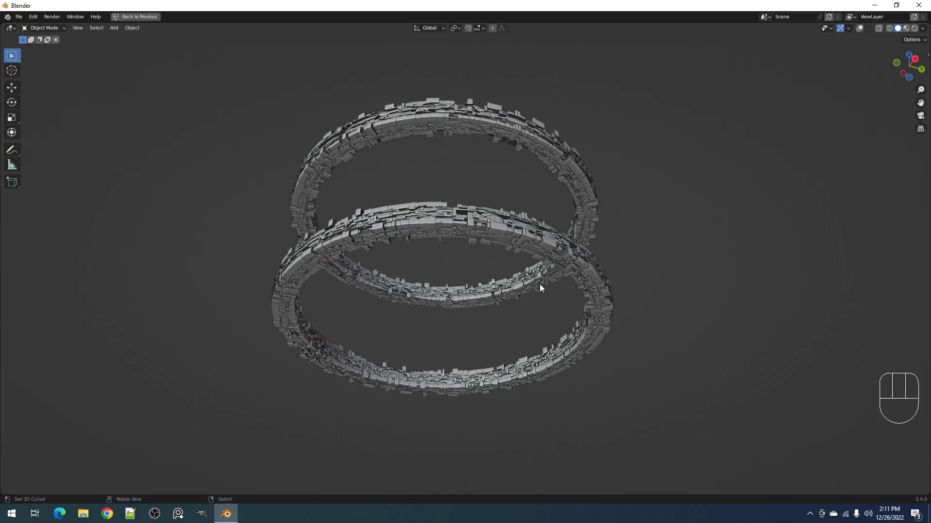
scroll(543, 267, "down", 3)
mouse_move(545, 267)
middle_mouse_down()
mouse_move(544, 292)
mouse_move(540, 259)
middle_mouse_up()
Save the file as ring002 in the Blends folder
key("ctrl+s")
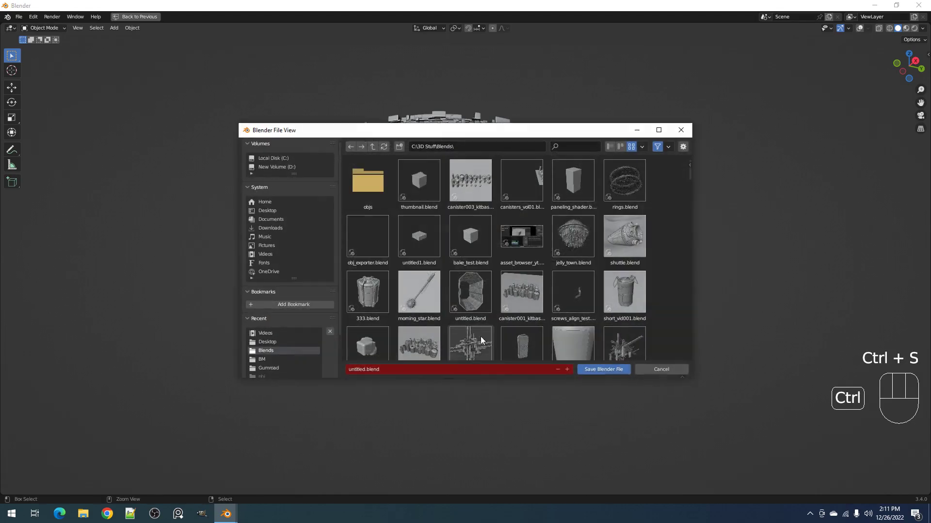
left_click(419, 373)
type("ring")
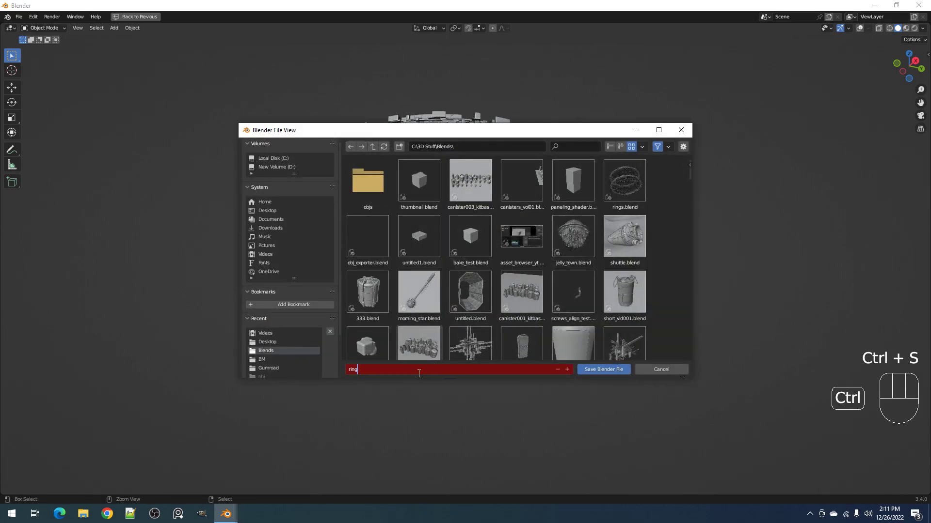
type("002")
key("Return")
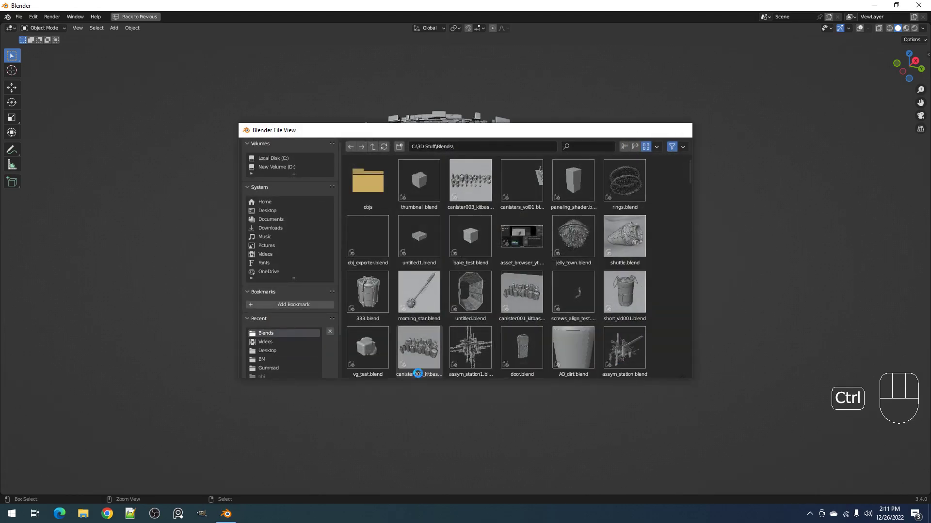
Deselect everything and examine the detailed rings from above and below
scroll(460, 142, "down", 3)
middle_click_drag(460, 142, 499, 217)
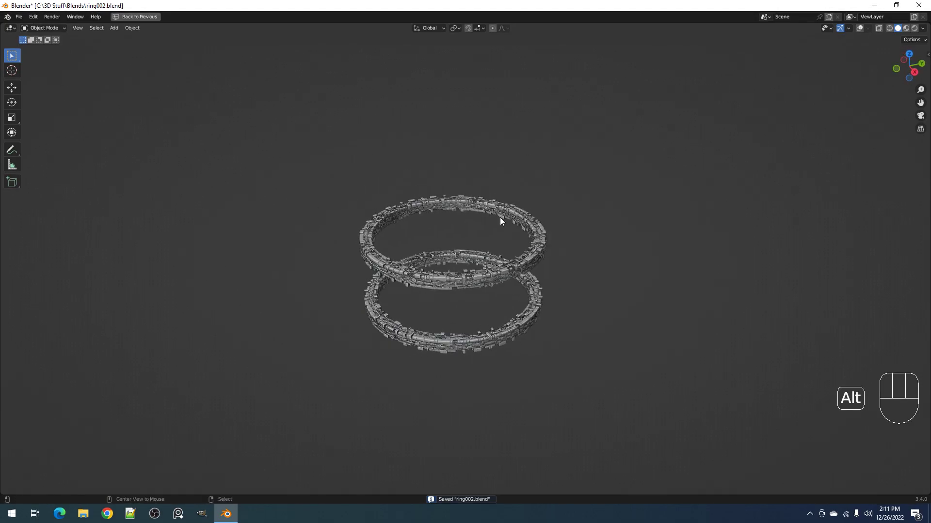
key("alt+a")
scroll(511, 241, "up", 3)
middle_click_drag(527, 298, 528, 226)
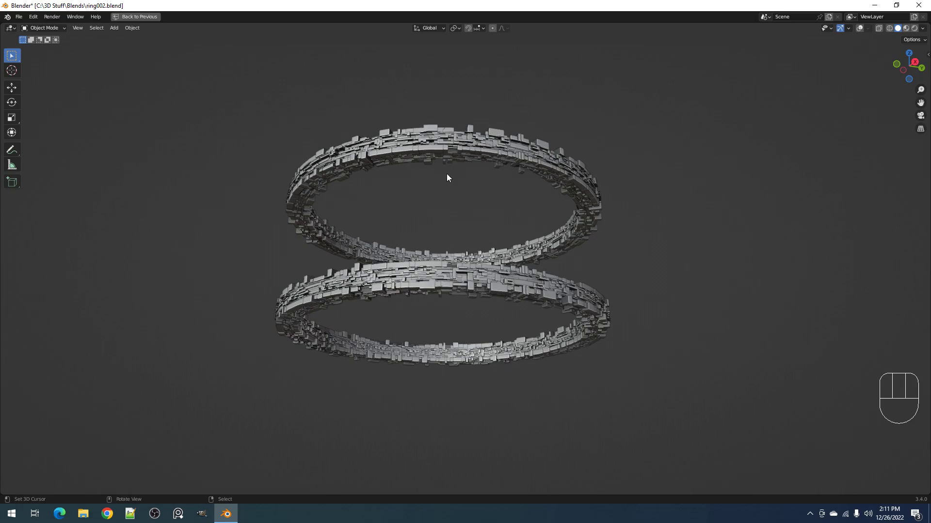
middle_click_drag(516, 213, 523, 191)
Check the scene's list of Circle and extruded objects, and return to the maximized viewport with nothing selected
key("ctrl+space")
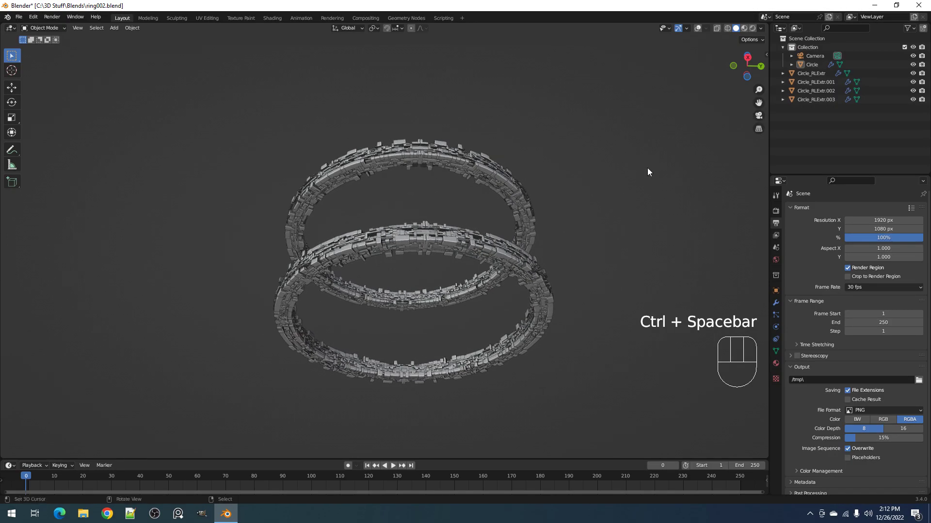
left_click(808, 65)
key("alt+a")
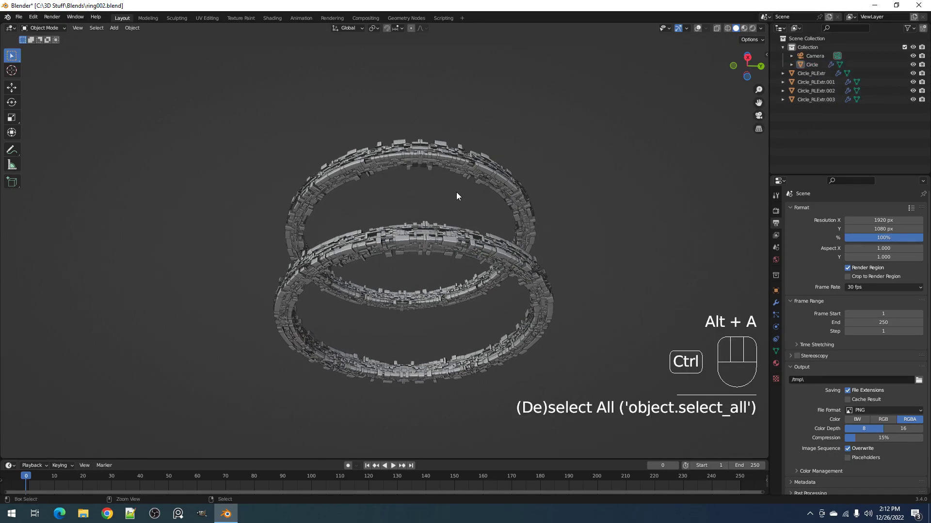
key("ctrl+space")
Select the original Circle object beneath the extruded panels and hide all other objects
middle_click_drag(557, 213, 519, 169, "shift")
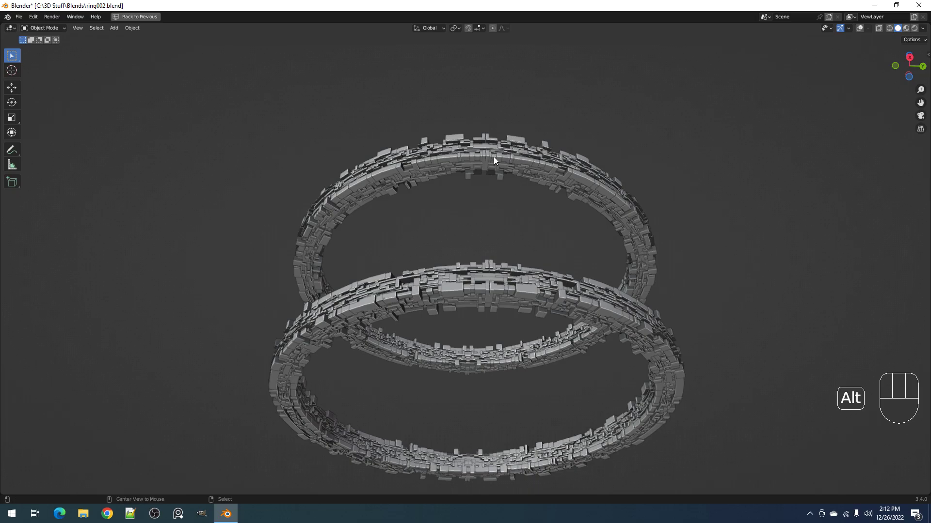
right_click(494, 157, "alt")
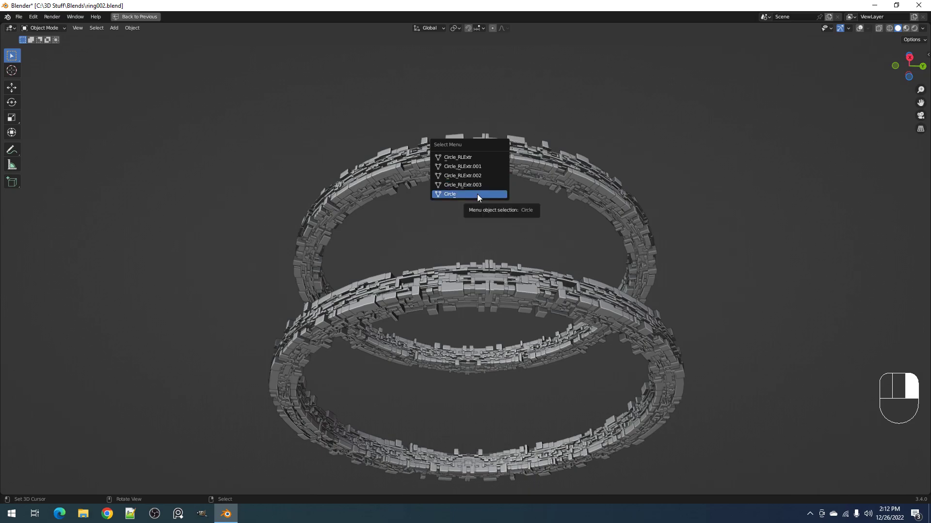
right_click_drag(477, 194, 477, 194)
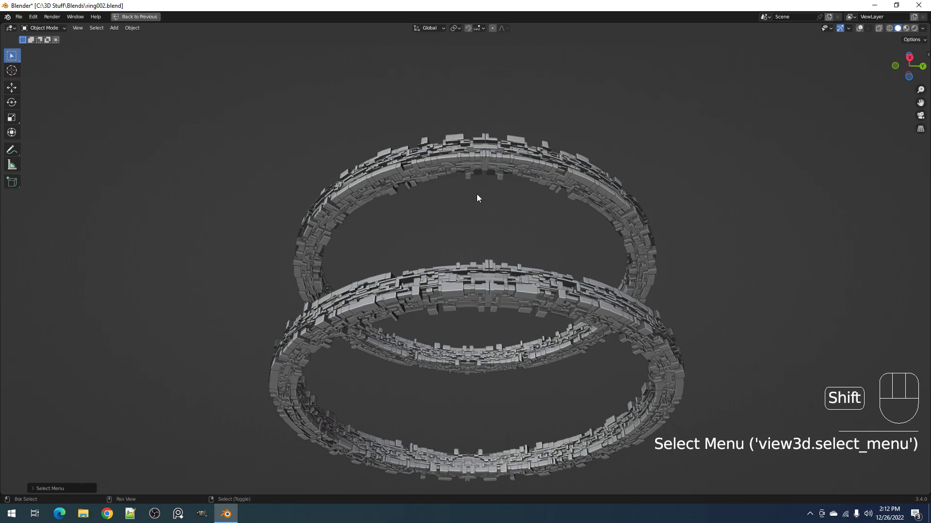
key("shift+h")
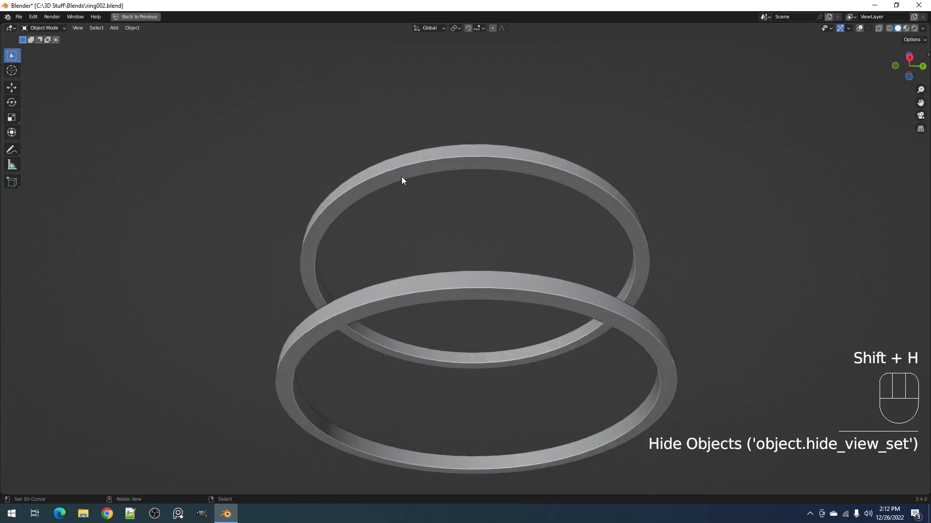
Turn on the viewport overlays and make the Circle's mirrored rings real geometry with Creative Flow's Apply Mesh
key("Tab")
key("shift+alt+z")
key("alt+a")
scroll(567, 279, "down", 5)
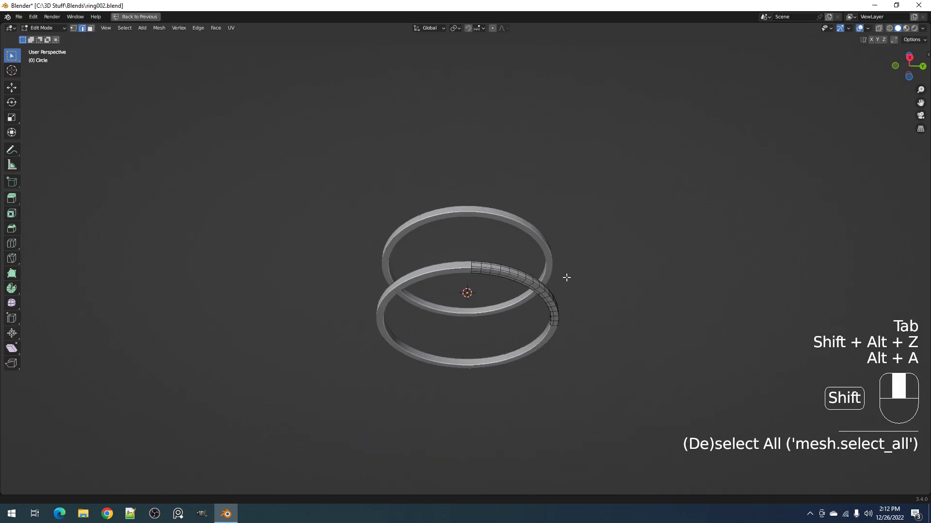
key("Tab")
scroll(525, 201, "up", 3)
key("ctrl+shift+x")
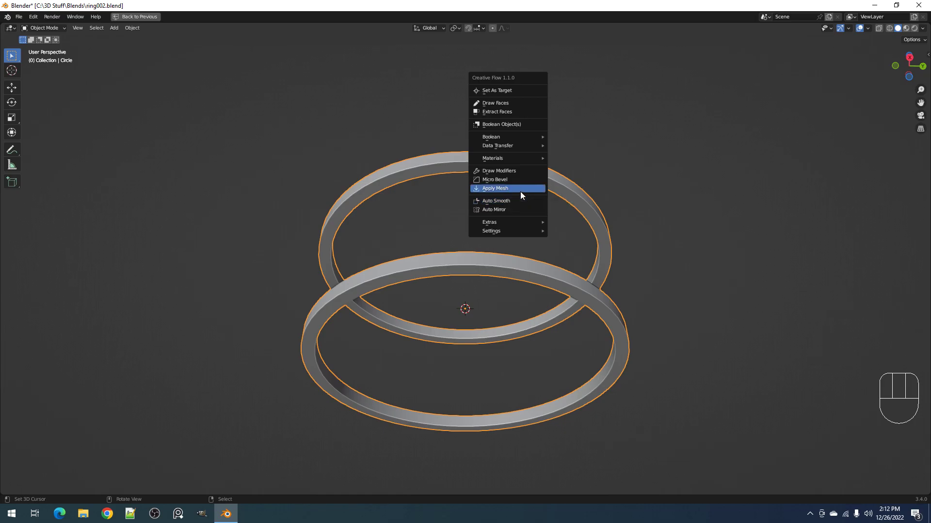
left_click(519, 191)
Dissolve the middle edge loop on the underside of each ring and switch to face selection
key("Tab")
key("alt+a")
key("2")
right_click(516, 273, "alt+shift")
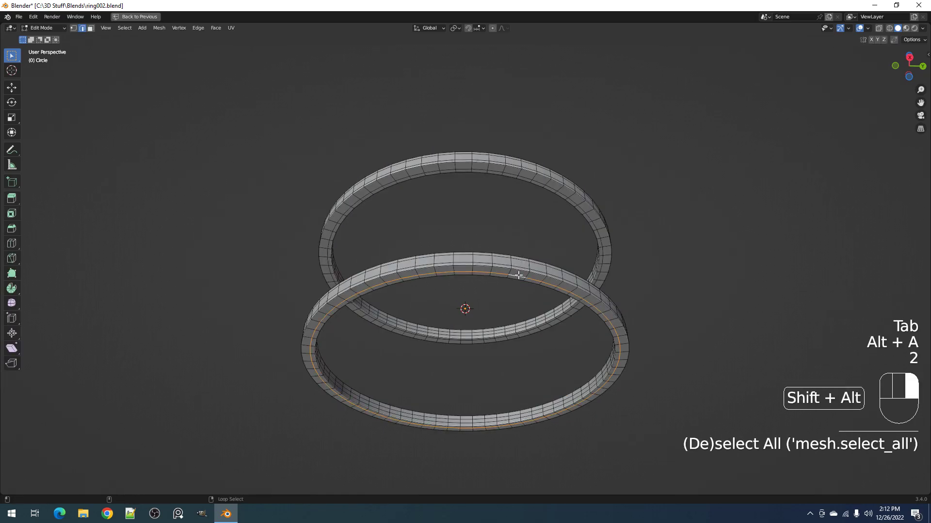
middle_click_drag(516, 273, 551, 201)
key("ctrl+x")
right_click(535, 174, "alt+shift")
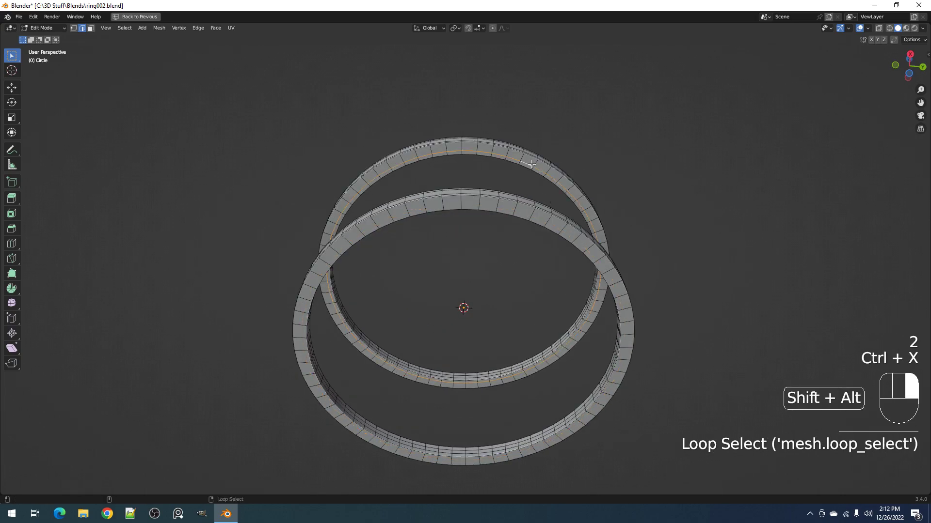
key("ctrl+x")
key("3")
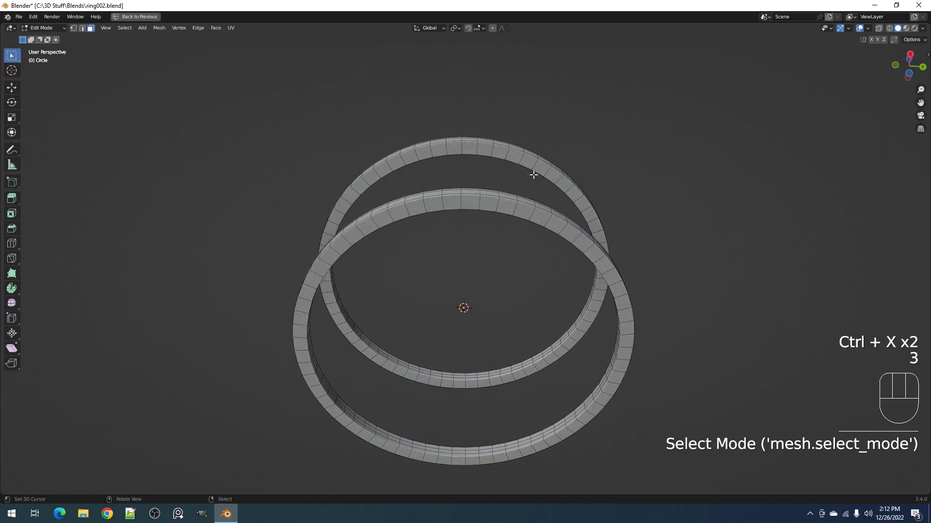
Select the face loop on the underside of the upper ring, and unhide all objects in Object Mode with nothing selected
right_click(519, 159, "alt+shift")
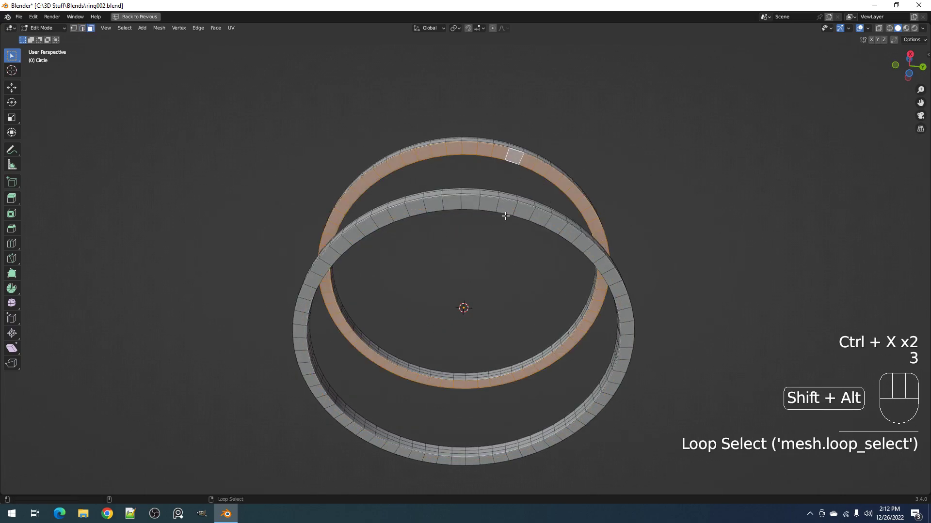
middle_click_drag(516, 209, 526, 174)
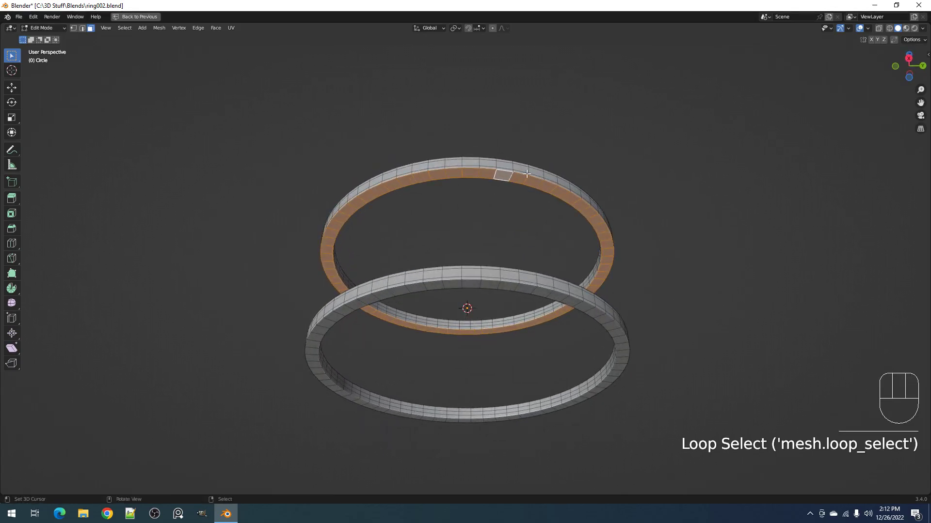
key("Tab")
key("alt+h")
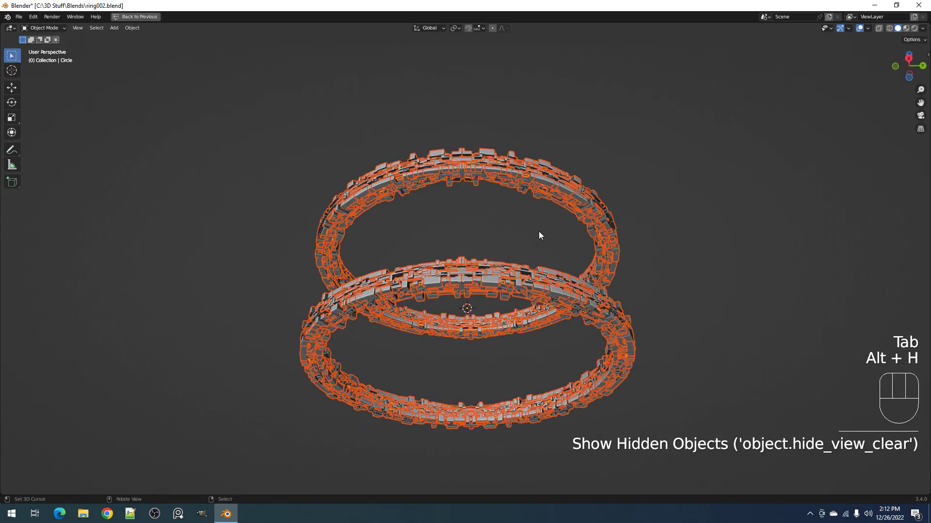
key("alt+a")
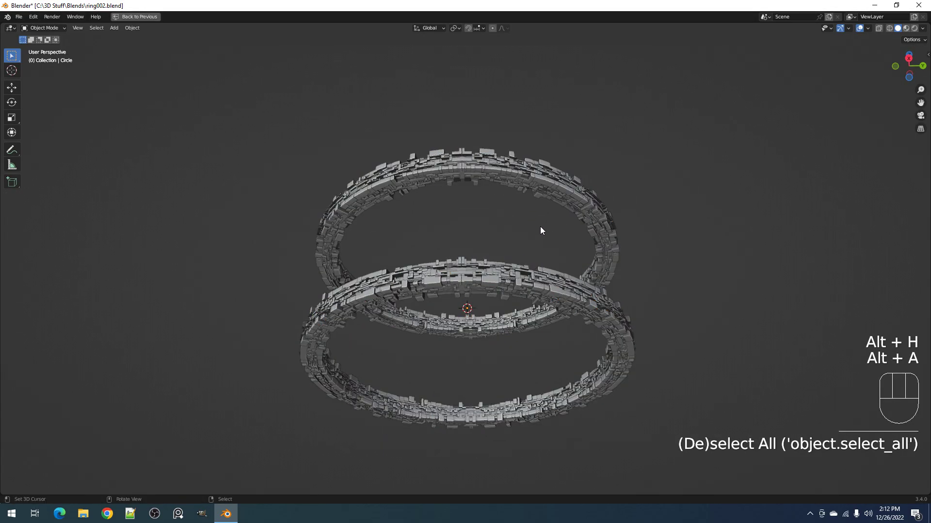
Select the Circle object beneath the extruded details, check its face selection in Edit Mode, and turn off the overlays in Object Mode
right_click(492, 169, "alt")
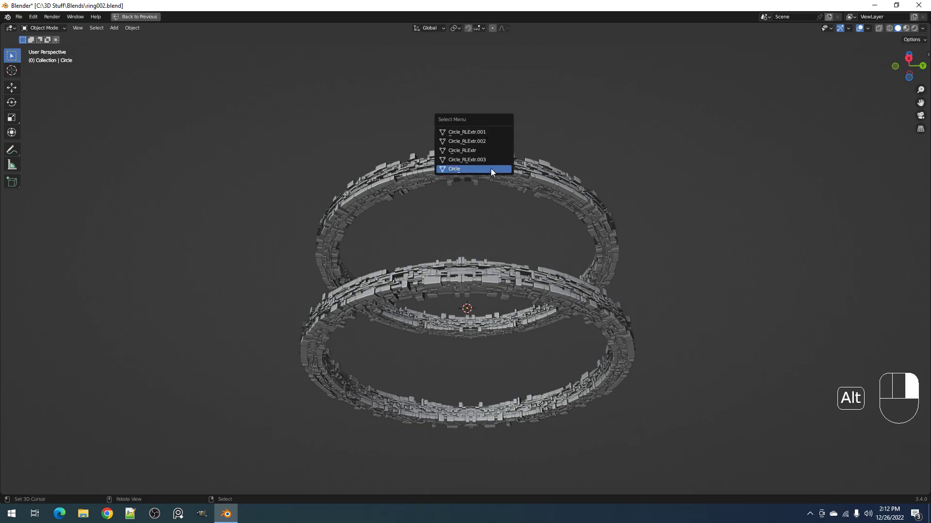
left_click(491, 169)
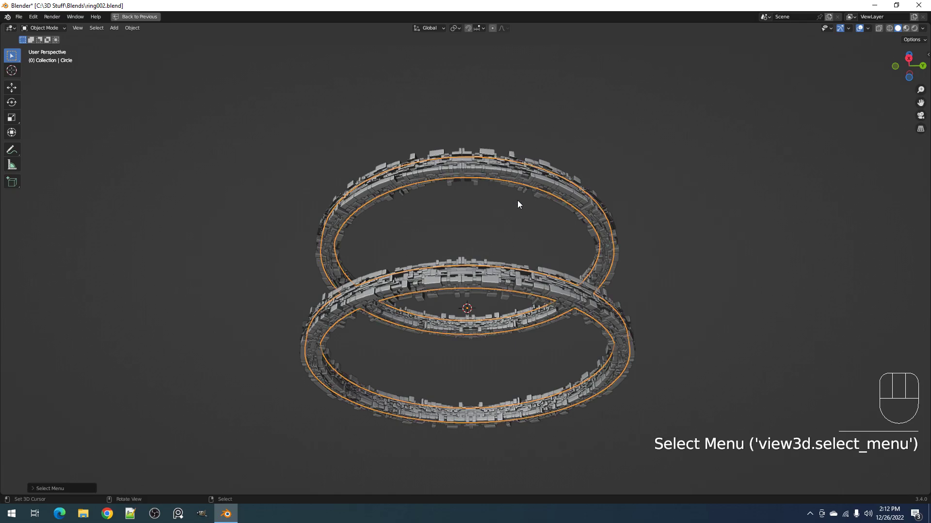
key("Tab")
key("shift+z")
key("shift+z")
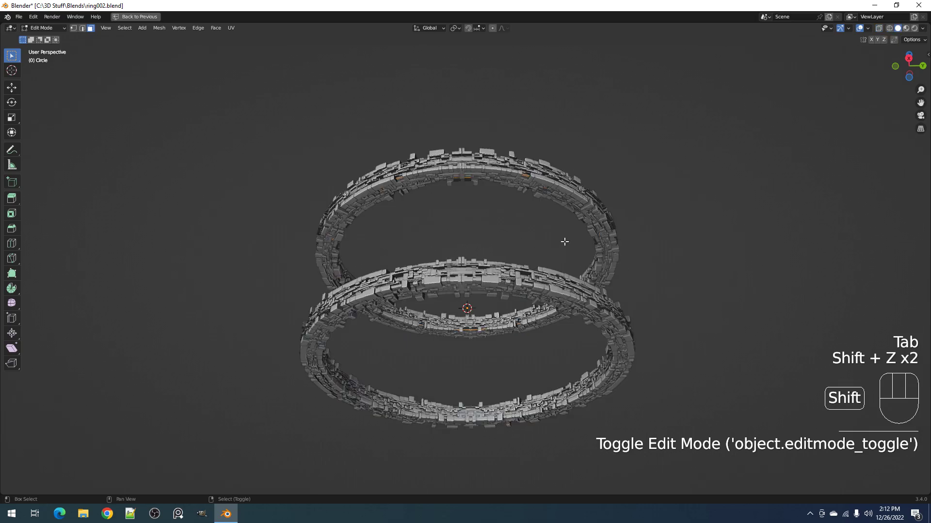
key("Tab")
key("shift+alt+z")
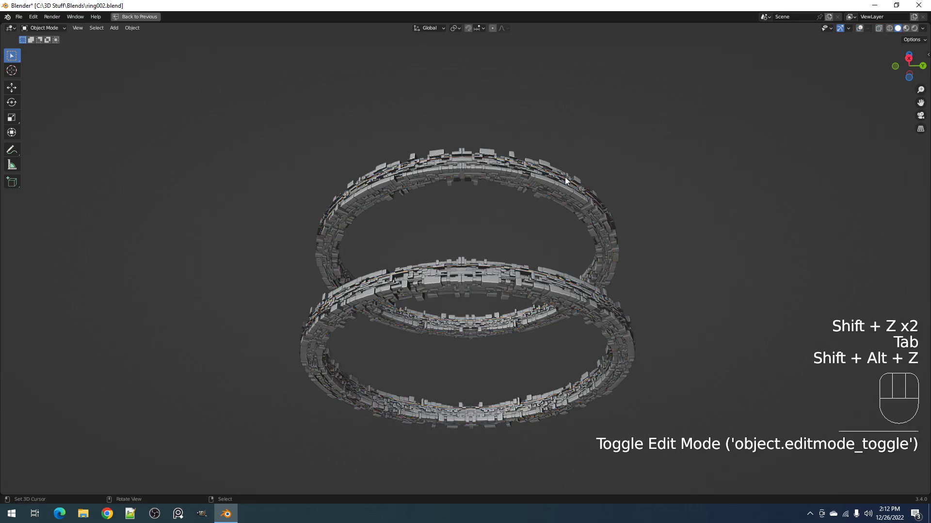
key("shift+q")
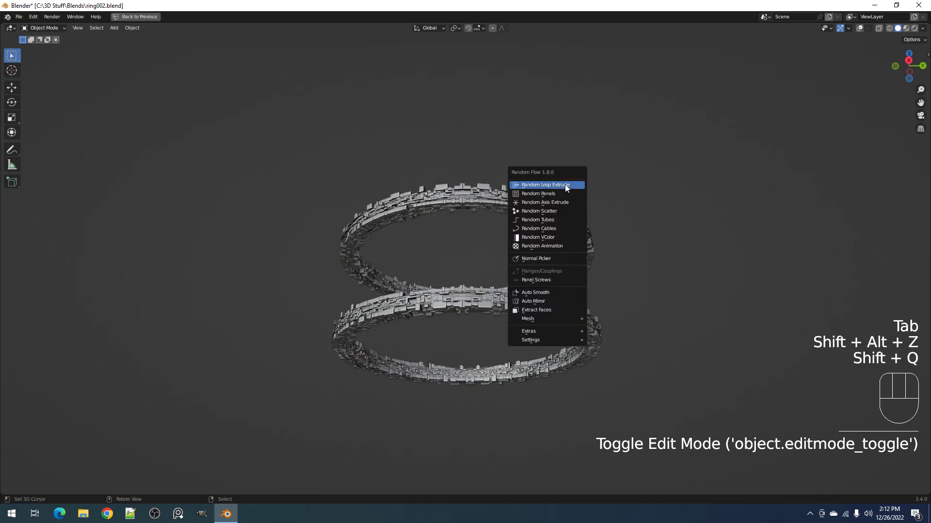
left_click(549, 229)
left_click_drag(598, 227, 599, 183)
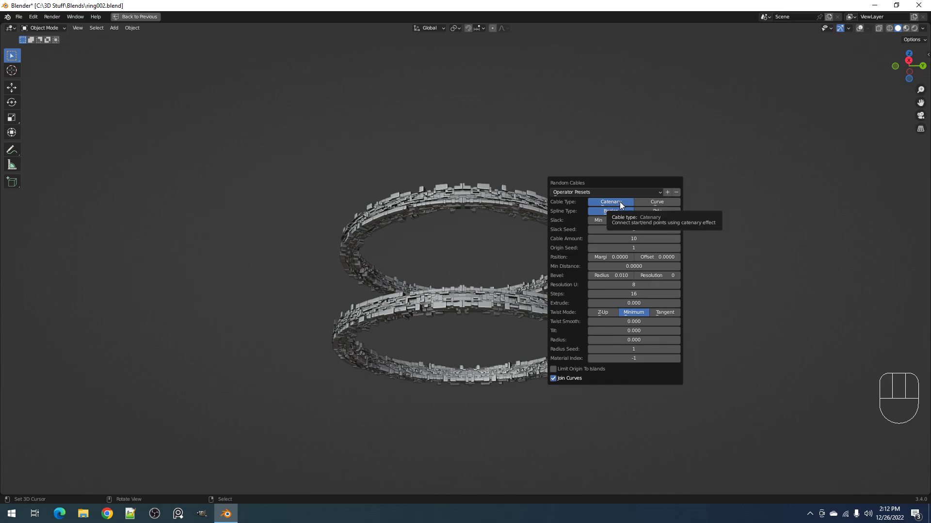
middle_click_drag(502, 139, 542, 194)
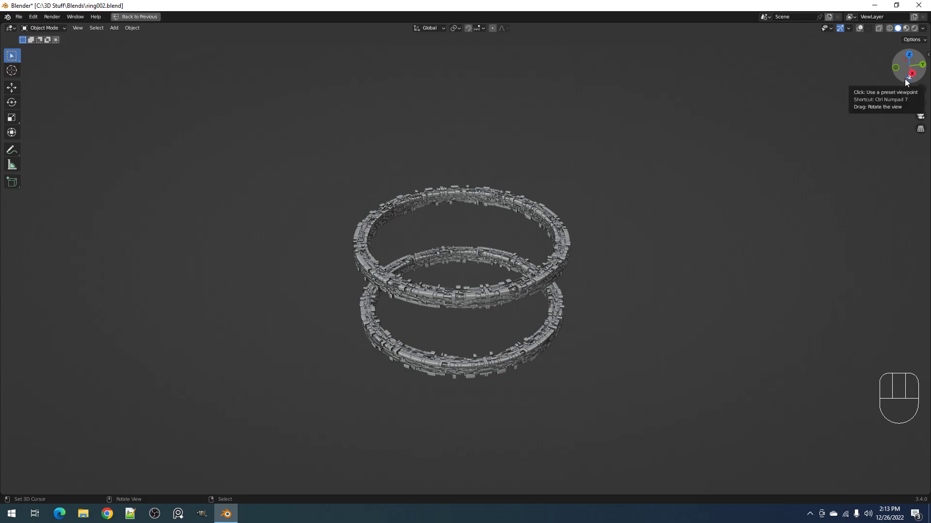
mouse_move(478, 296)
middle_mouse_down()
mouse_move(510, 289)
mouse_move(486, 281)
mouse_move(474, 291)
middle_mouse_up()
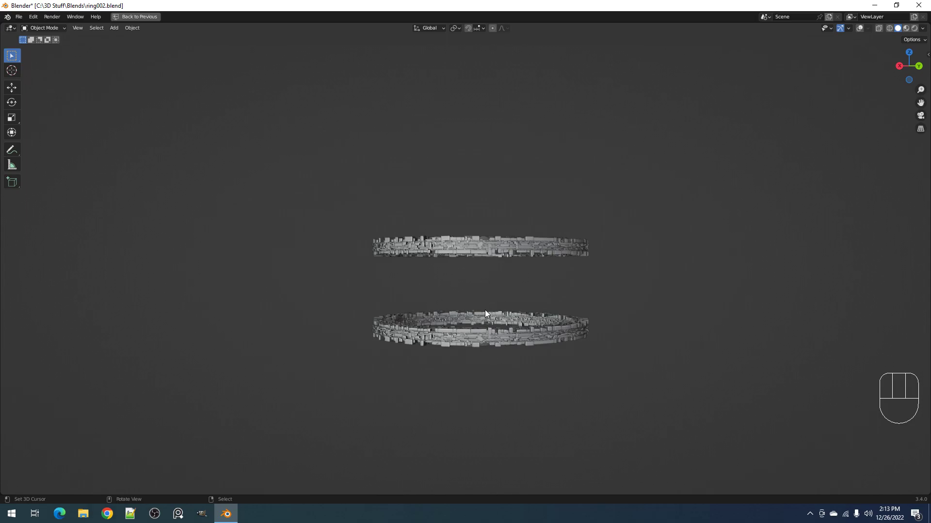
middle_click_drag(476, 321, 516, 222)
Check the Circle's face selection in Edit Mode, and generate Catenary-type Random Cables from it in Object Mode
key("Tab")
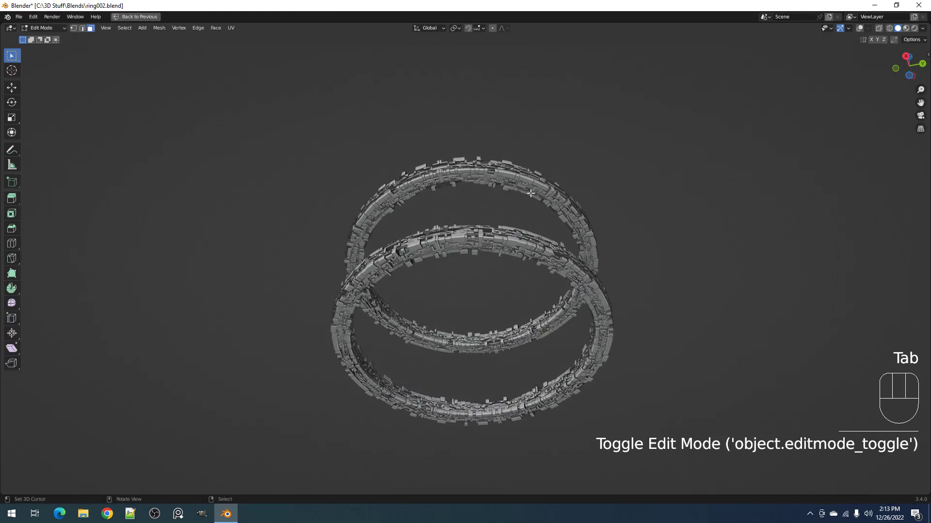
key("shift+alt+z")
key("shift+alt+z")
key("Tab")
key("shift+q")
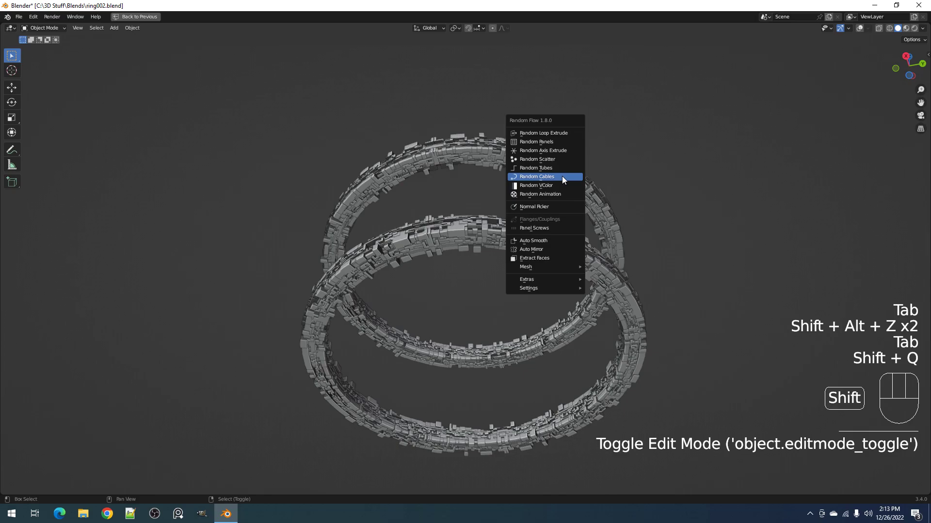
left_click(562, 177)
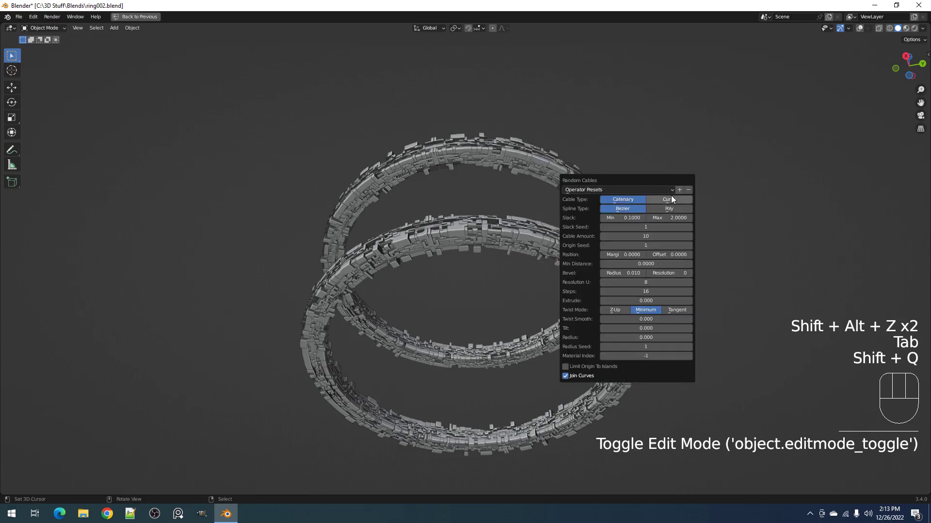
left_click(630, 200)
middle_click_drag(629, 199, 535, 224)
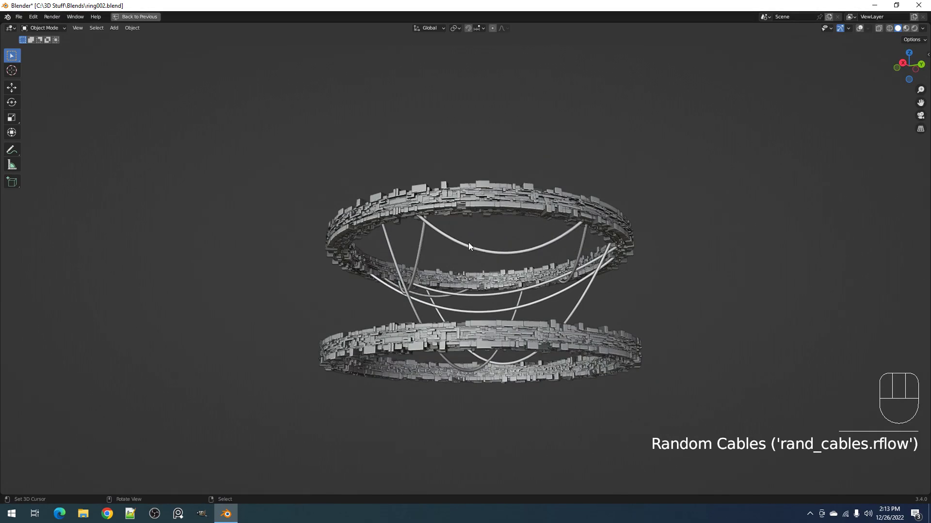
Set the cables' minimum slack to 0.1150 and reduce their bevel radius to 0.002
scroll(674, 237, "up", 3)
key("F9")
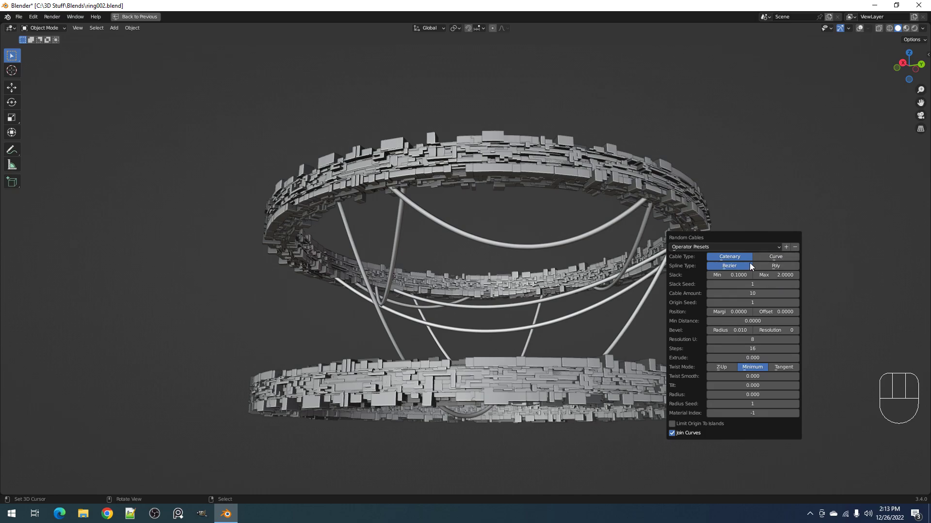
mouse_move(740, 275)
left_mouse_down("shift")
mouse_move(719, 275)
mouse_move(740, 275)
left_mouse_up("shift")
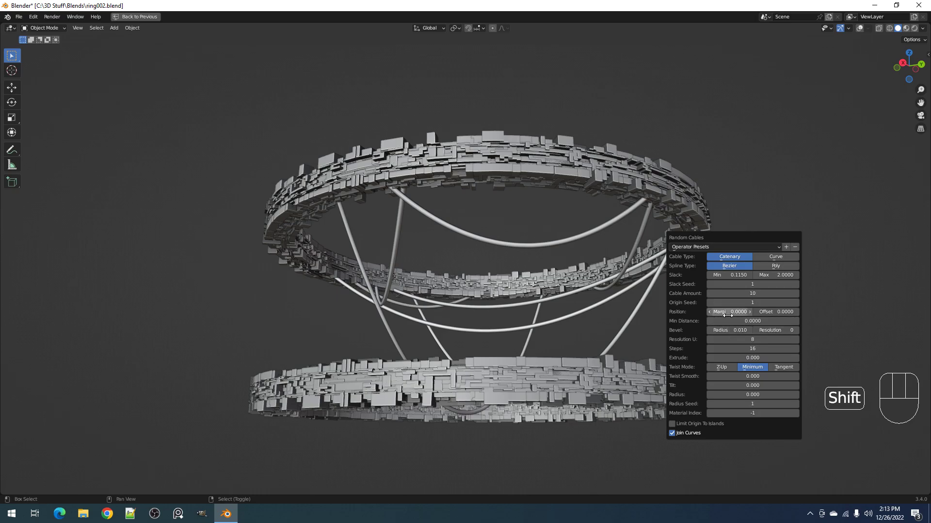
left_click_drag(729, 330, 722, 331, "shift")
left_click_drag(729, 330, 714, 331, "shift")
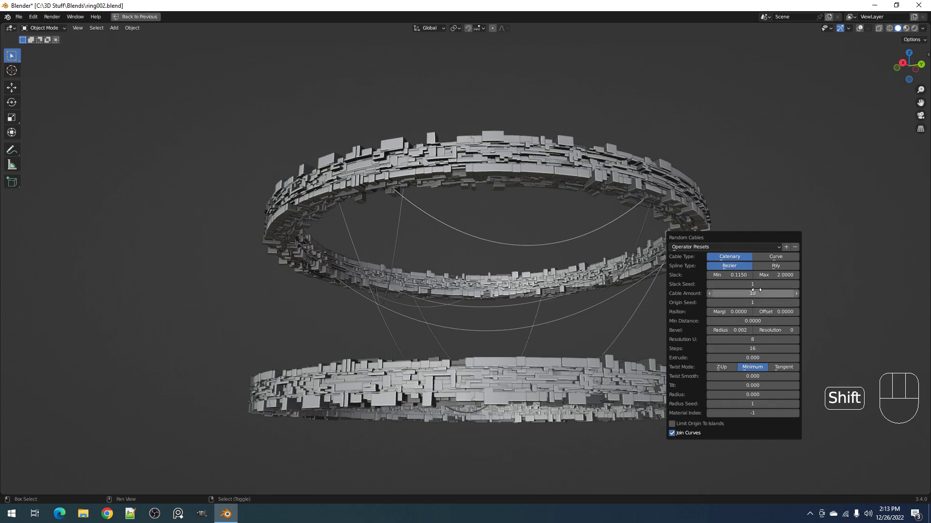
Raise the cable amount to 98 and set the slack to a minimum of 0.6850 and a maximum of 6.9200
left_click_drag(748, 292, 814, 275)
left_click_drag(734, 275, 752, 293)
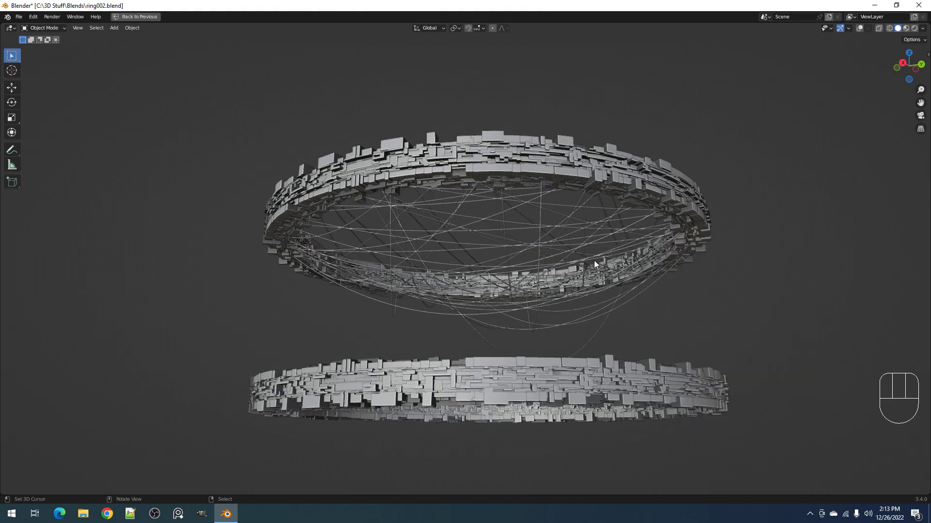
mouse_move(594, 260)
middle_mouse_down()
mouse_move(594, 234)
mouse_move(587, 256)
middle_mouse_up()
scroll(588, 256, "up", 1)
Try a cable amount of 200, and raise it to 300
key("F9")
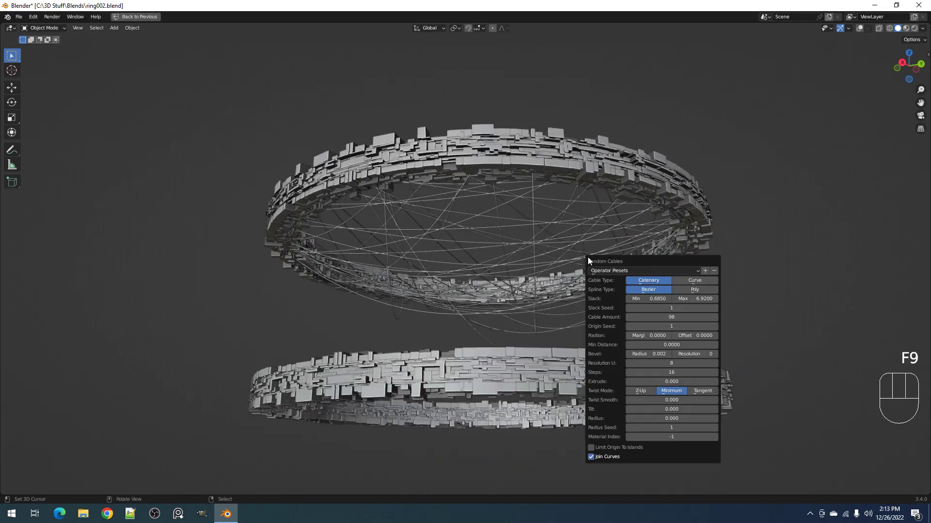
left_click(671, 317)
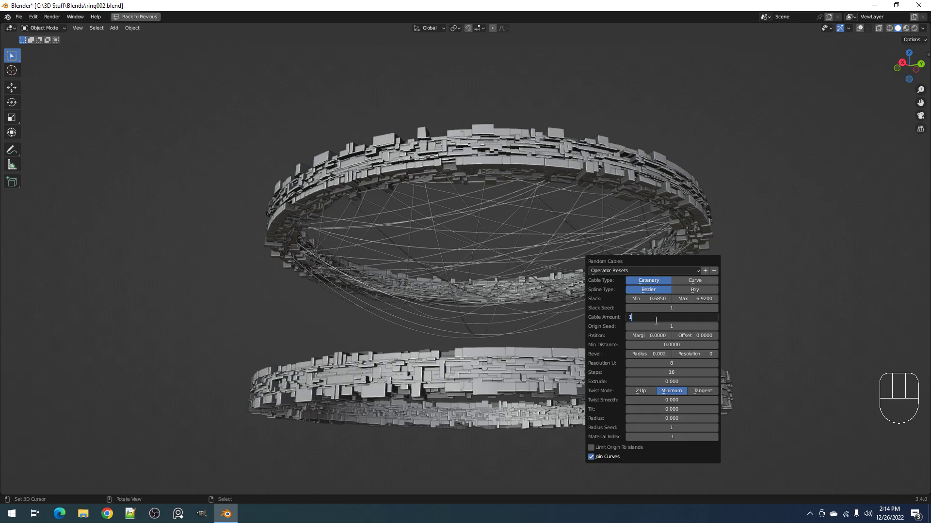
key("Return")
left_click_drag(657, 317, 704, 317)
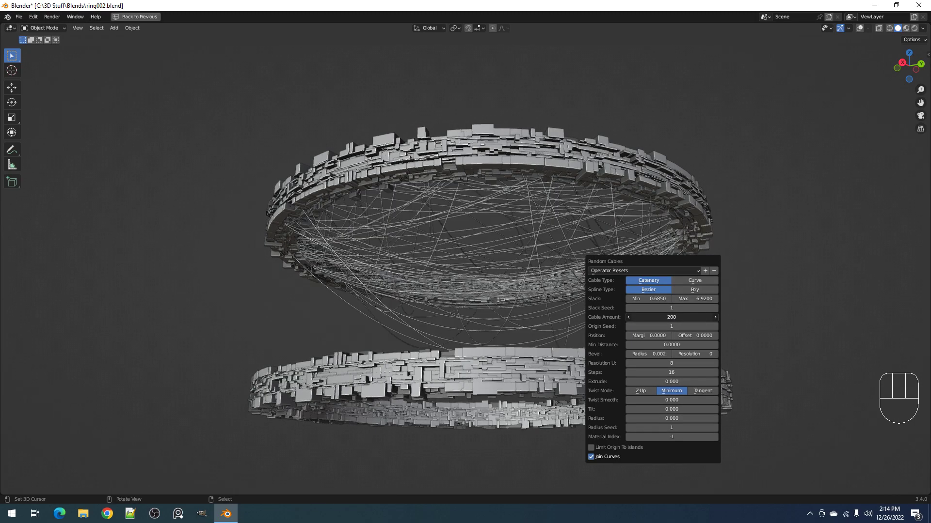
left_click(654, 314)
type("300")
key("Return")
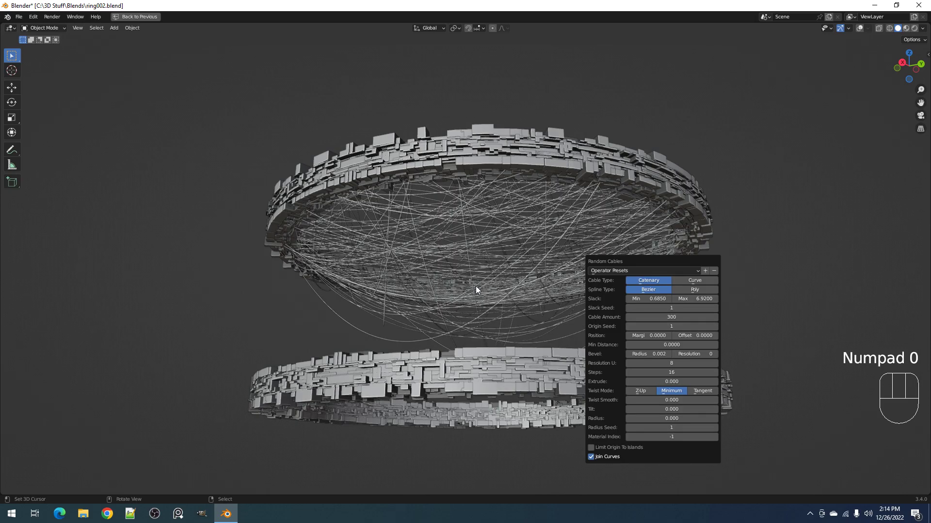
Try a cable amount of 453, and return it to 300
left_click_drag(674, 318, 717, 318)
left_click(638, 317)
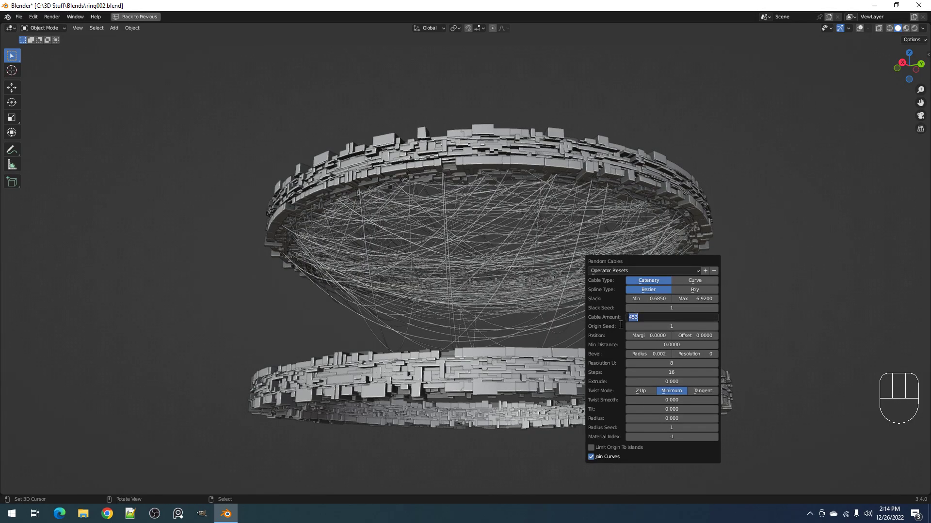
type("300")
key("Return")
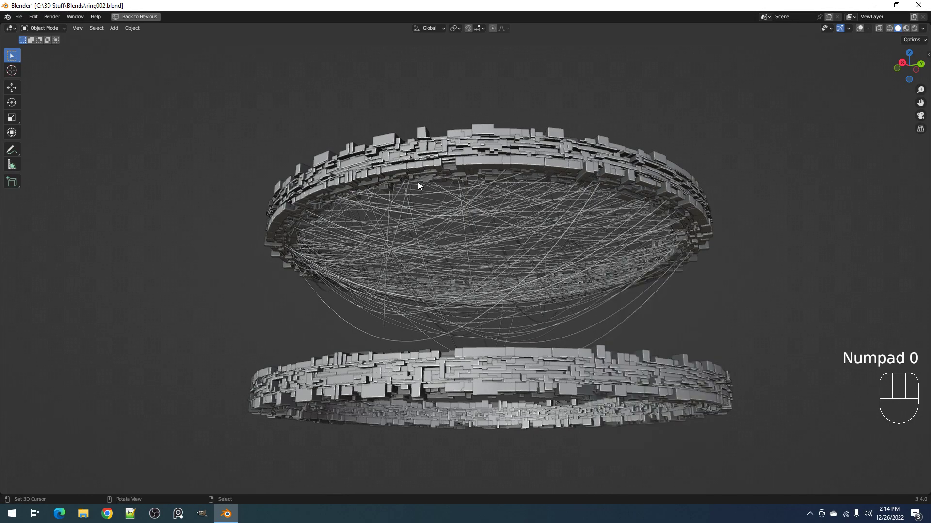
scroll(551, 234, "down", 1)
middle_click_drag(551, 234, 548, 204)
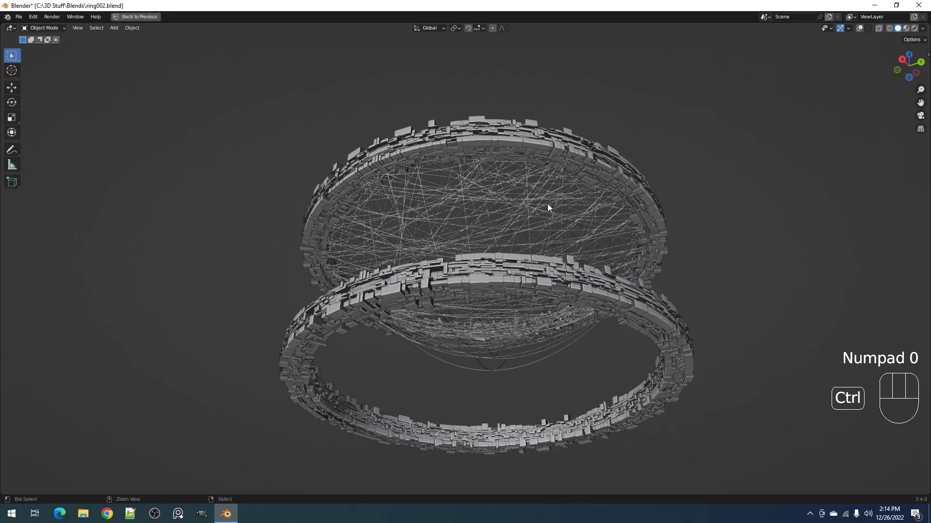
Try a cable amount of 200, and set it to 250 for the upper ring
key("F9")
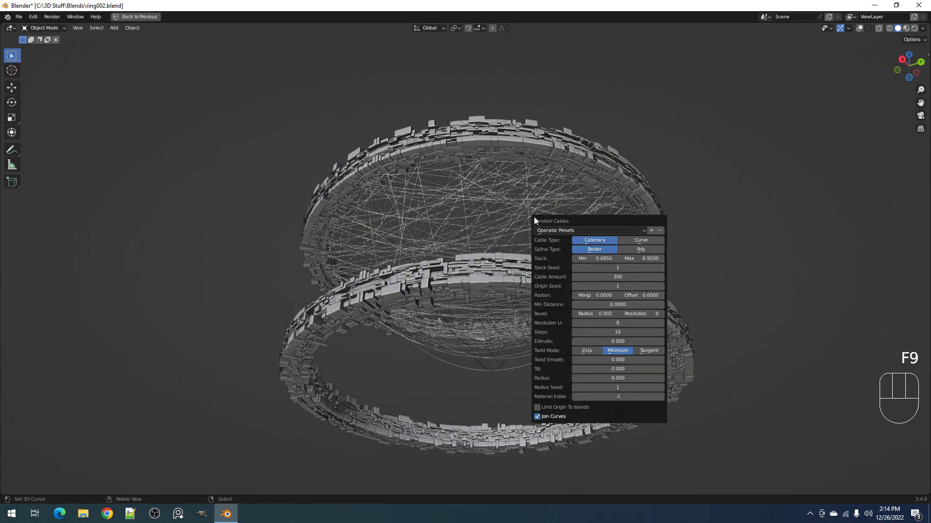
left_click(617, 279)
type("200")
key("Return")
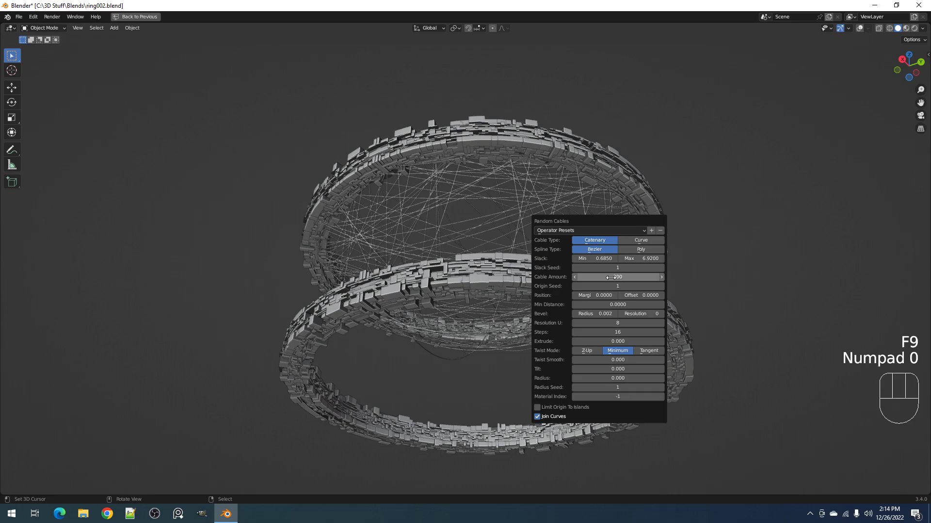
left_click(611, 277)
type("250")
key("Return")
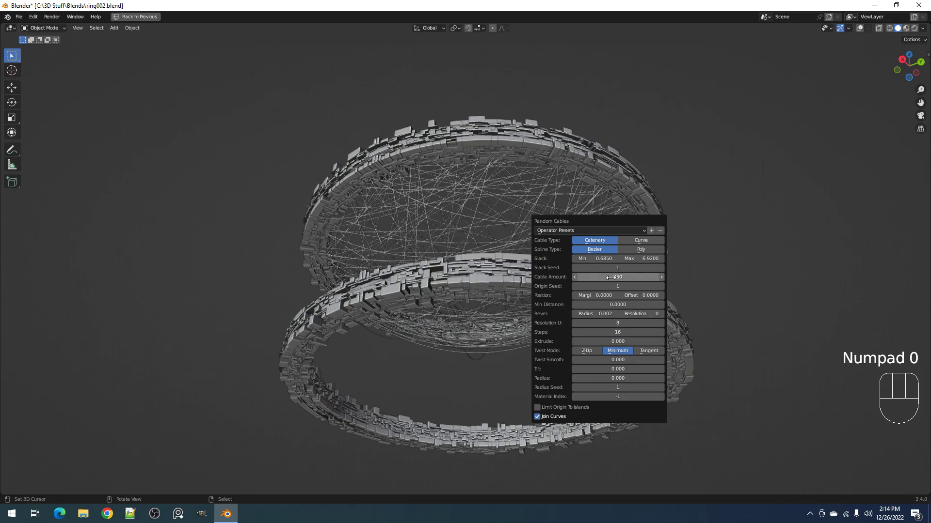
Fine-tune the cables' bevel radius to about 0.002 and examine the cable web from below and from the side
scroll(493, 184, "up", 3)
key("F9")
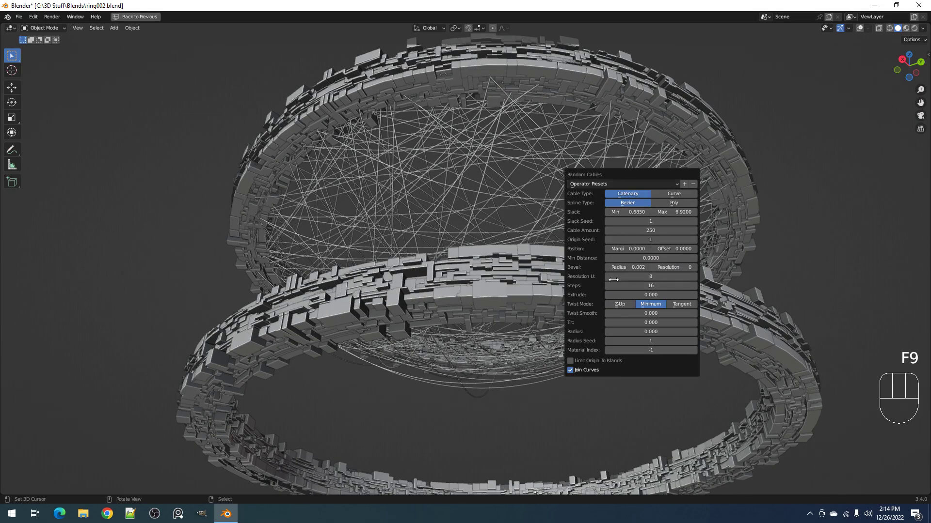
key("shift")
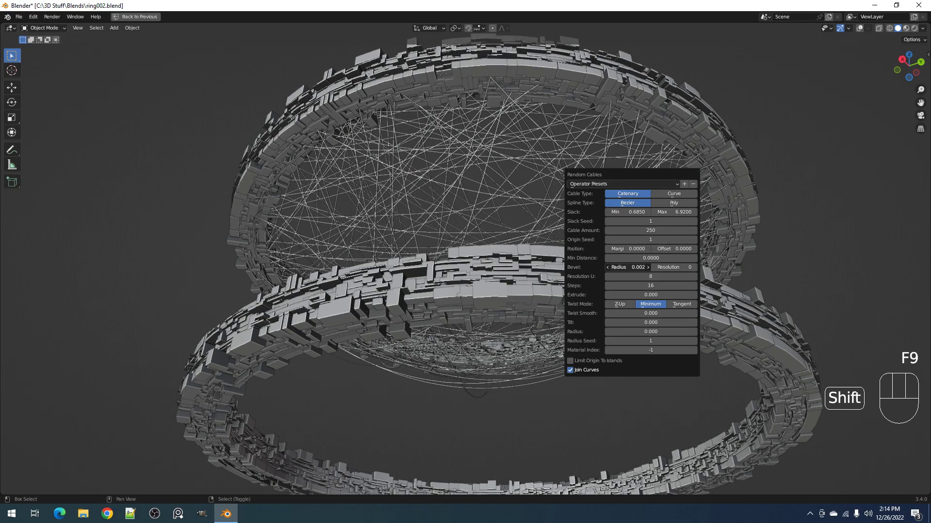
left_click_drag(628, 268, 633, 268, "shift")
scroll(523, 261, "down", 4)
middle_click_drag(524, 243, 558, 266)
scroll(567, 267, "down", 3)
scroll(550, 280, "up", 2)
scroll(559, 266, "up", 2)
Cycle through the cables' slack seeds up to 8 for a different sag pattern
key("F9")
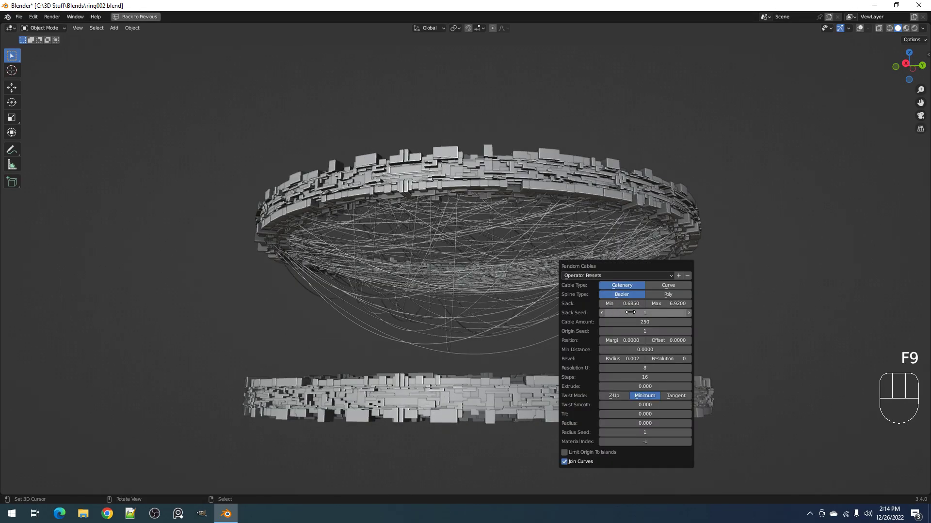
scroll(630, 313, "up", 4, "ctrl")
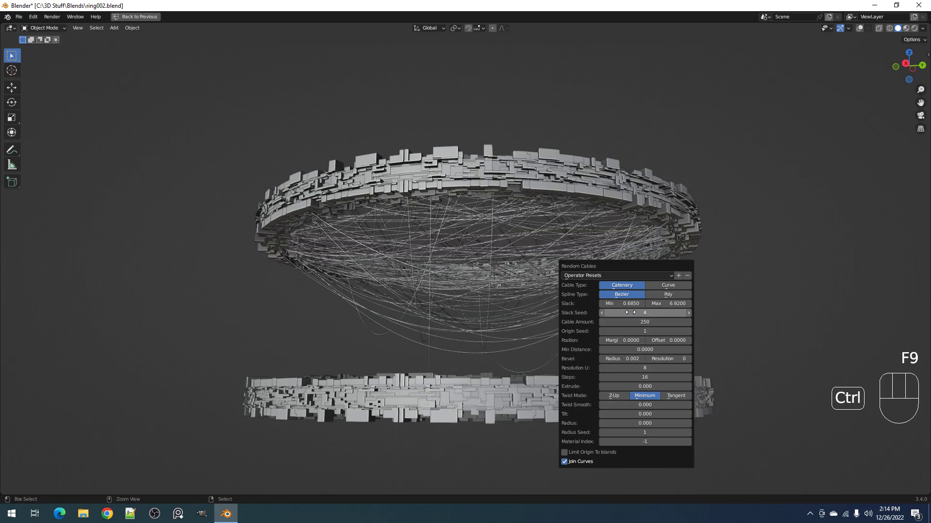
scroll(630, 312, "up", 2, "ctrl")
scroll(630, 312, "up", 1, "ctrl")
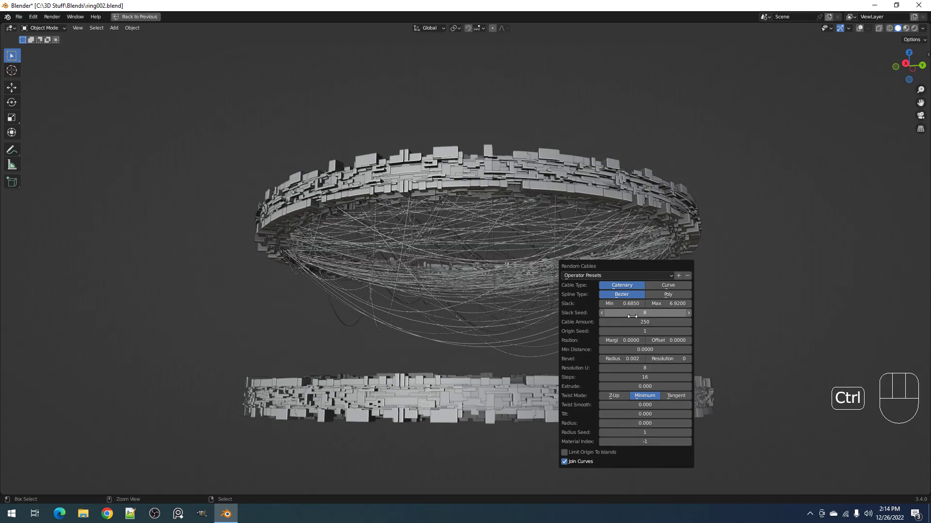
Cycle through the upper ring cables' origin seeds to settle on a different layout
scroll(637, 331, "up", 2, "ctrl")
scroll(637, 331, "up", 3, "ctrl")
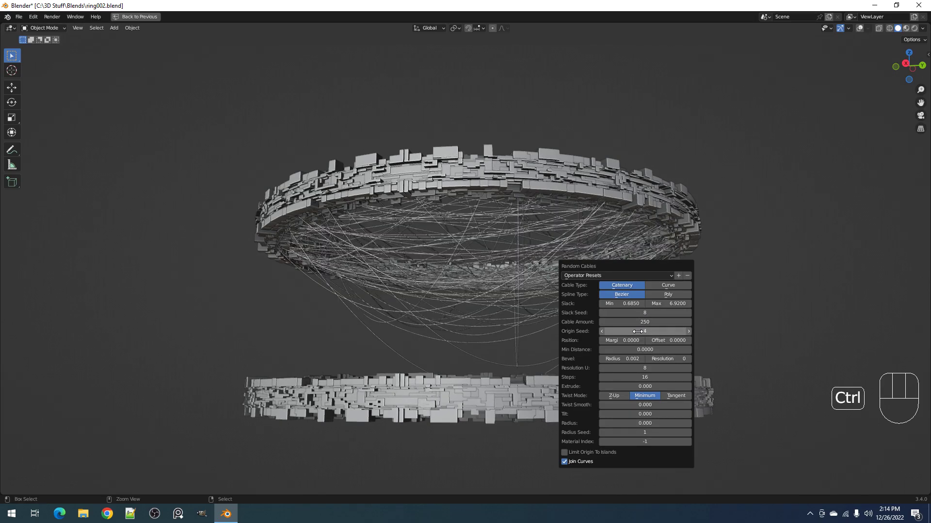
scroll(637, 331, "up", 3, "ctrl")
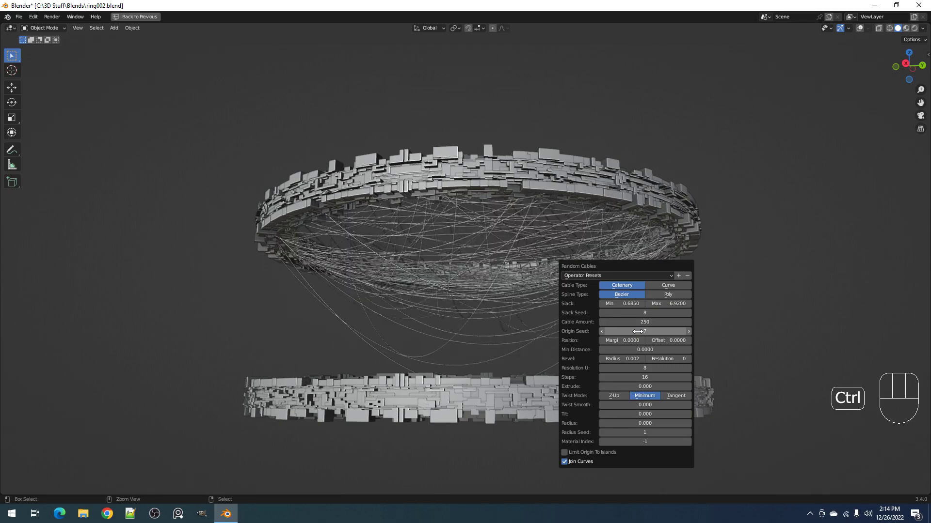
scroll(637, 331, "up", 2, "ctrl")
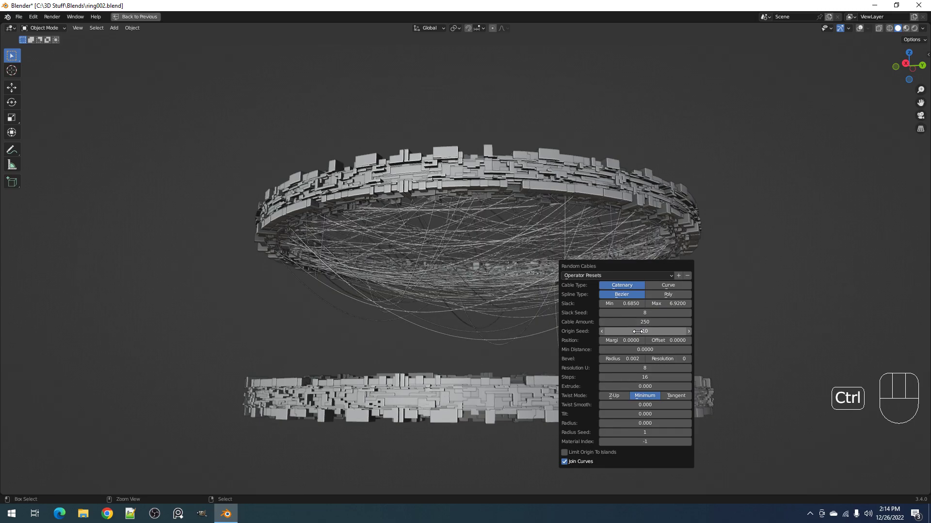
scroll(637, 331, "up", 1, "ctrl")
scroll(637, 331, "up", 2, "ctrl")
scroll(531, 299, "down", 3)
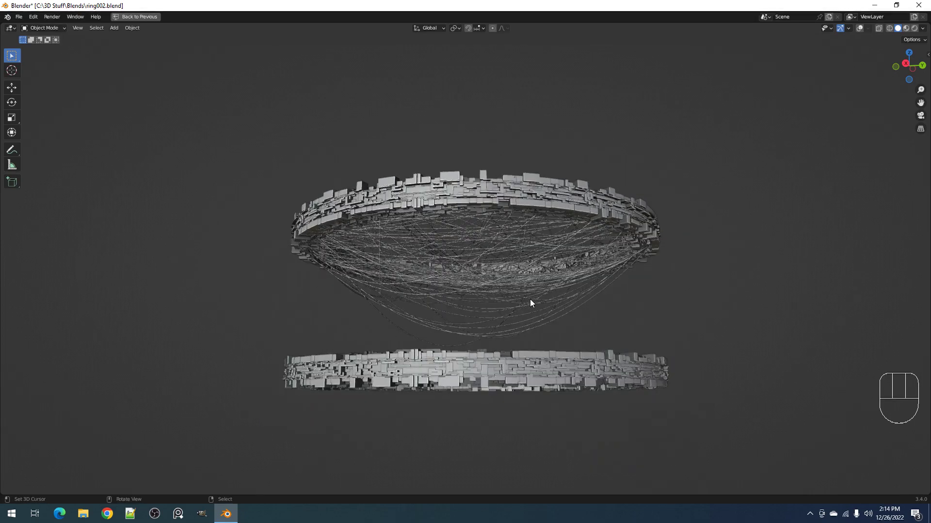
Deselect everything and save ring002.blend
middle_click_drag(531, 298, 542, 271)
key("alt+a")
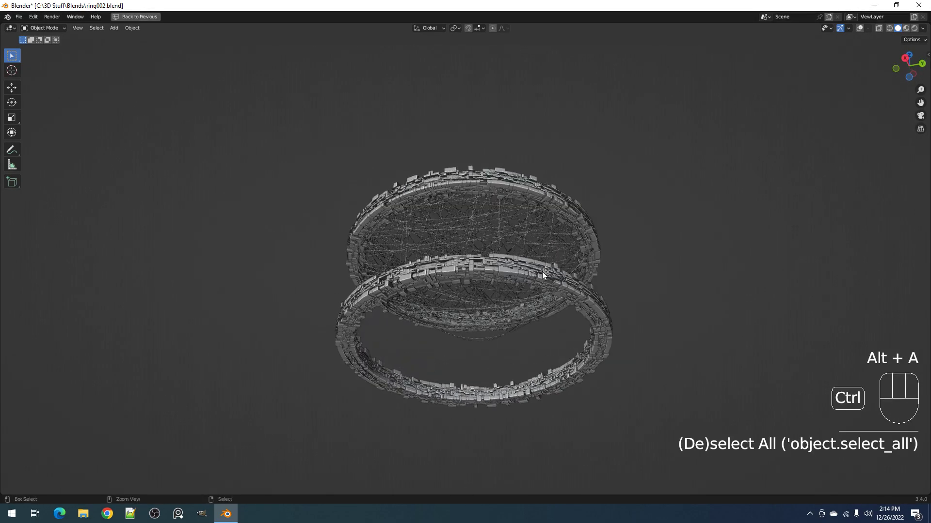
key("ctrl+s")
Isolate the base ring mesh and select only the face loop on the underside of the lower ring
left_click(530, 275, "alt")
left_click(530, 275)
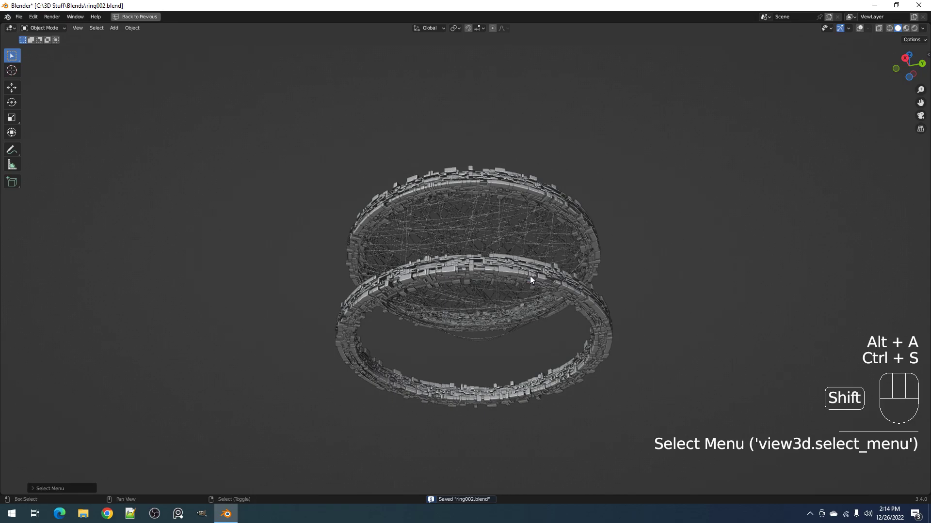
key("shift+h")
key("Tab")
key("shift+alt+z")
key("alt+a")
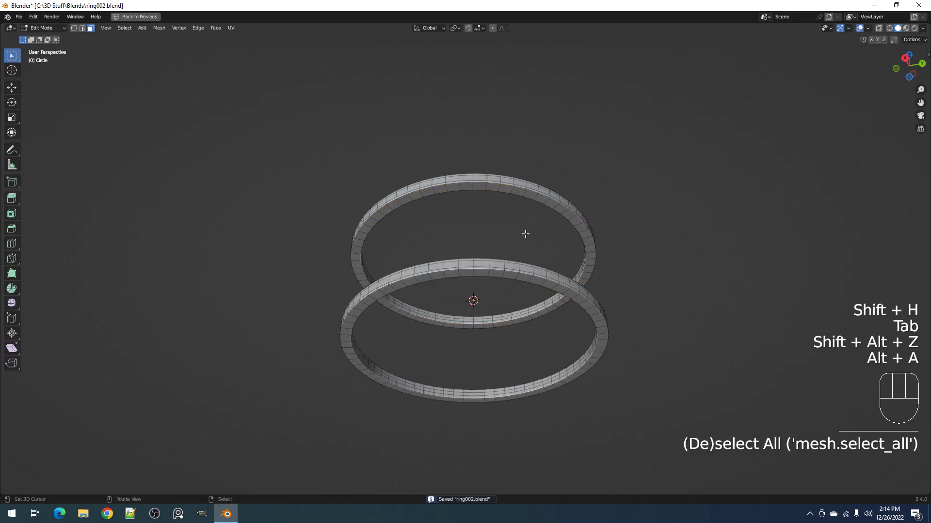
key("3")
left_click(516, 272, "alt+shift")
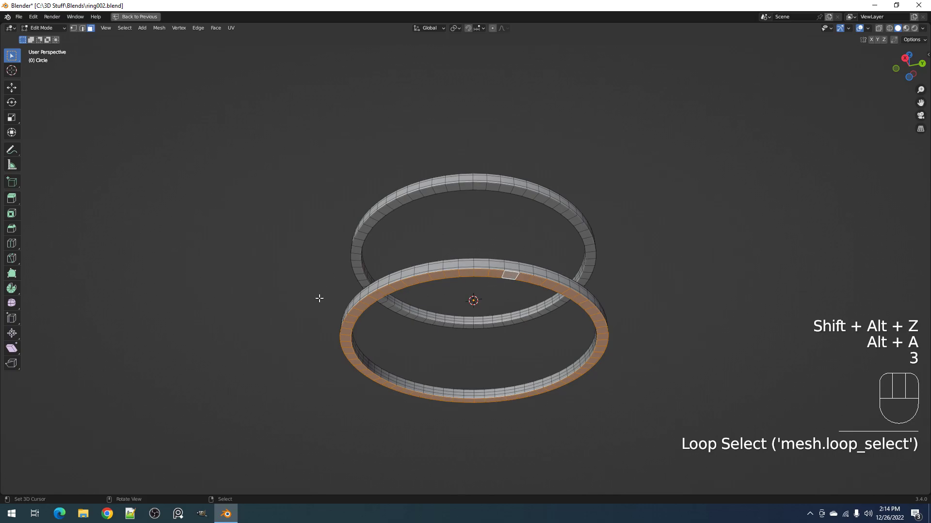
Unhide all objects, reselect the base ring, and check its face selection in wireframe before returning to Object Mode without overlays
key("Tab")
key("alt+h")
key("alt+a")
left_click(517, 273, "alt")
left_click(517, 272)
key("Tab")
key("shift+z")
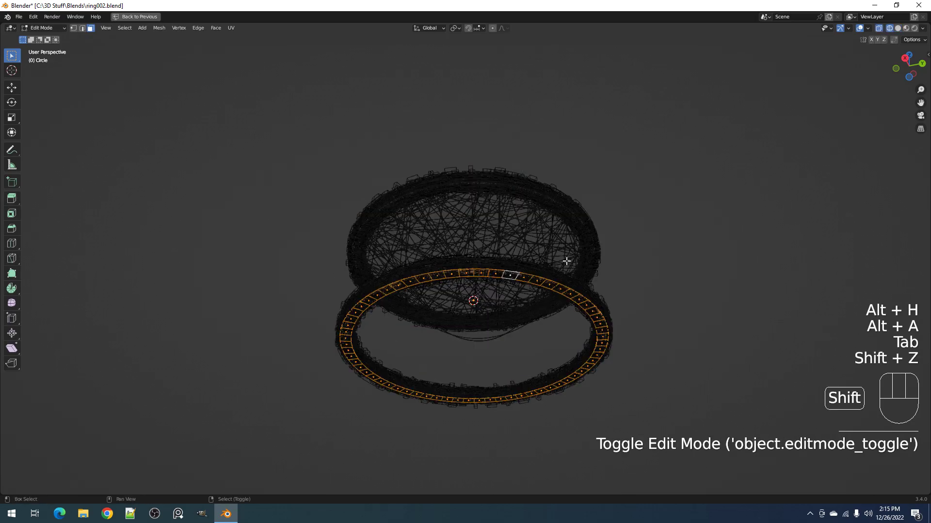
key("shift+z")
key("Tab")
key("shift+alt+z")
Hang 250 catenary Random Cables from the lower ring with slack seed 3 and origin seed 3
key("shift+q")
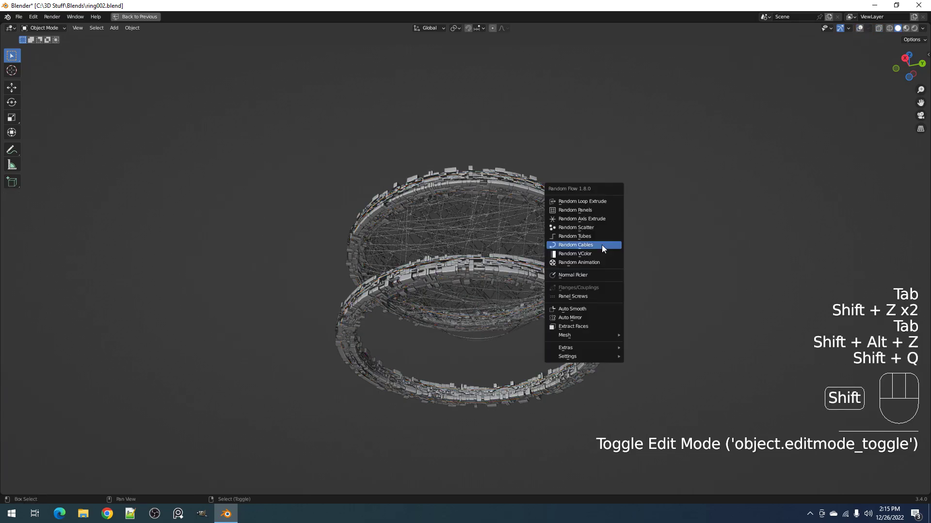
left_click(603, 247)
middle_click_drag(660, 269, 575, 241)
key("F9")
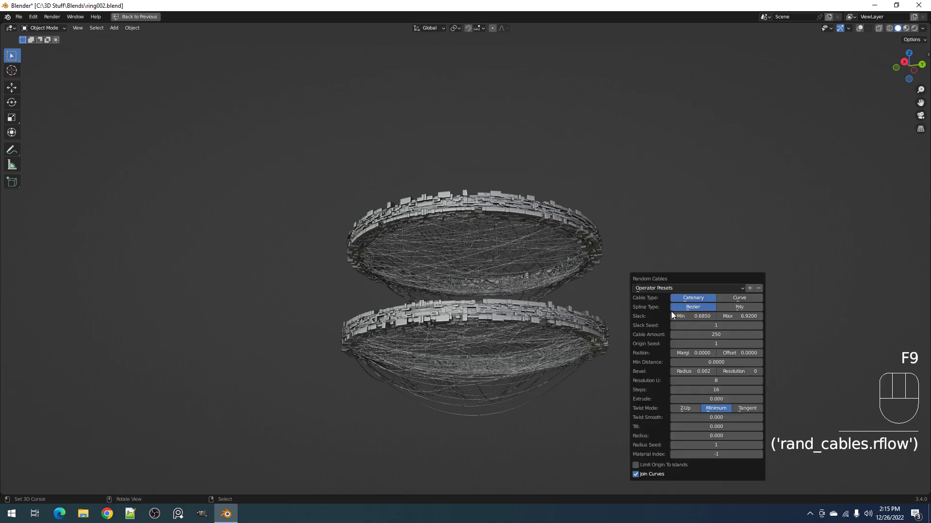
scroll(711, 326, "up", 1, "ctrl")
scroll(710, 345, "up", 2, "ctrl")
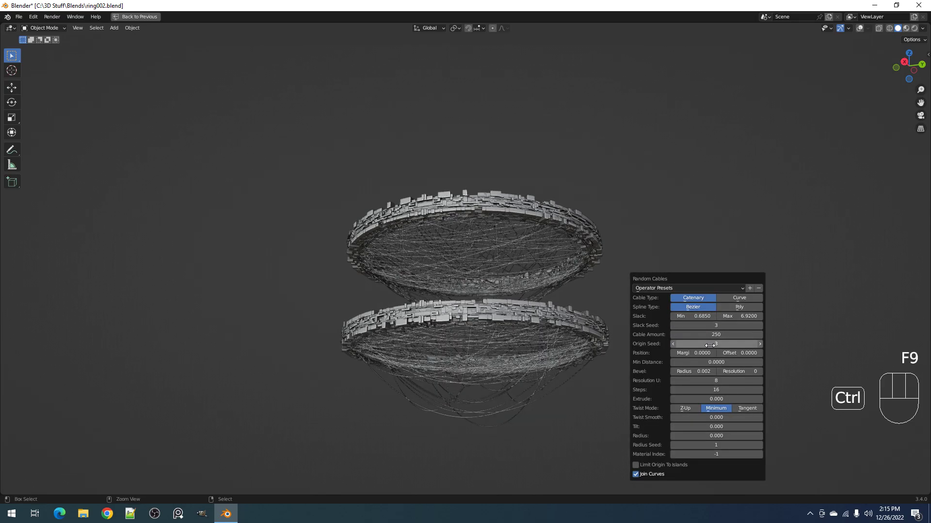
Examine the cables on both rings, clear the object selection, and save the file
middle_click_drag(630, 281, 587, 252)
scroll(589, 234, "up", 3)
scroll(590, 233, "down", 4)
scroll(586, 251, "up", 2)
key("alt+a")
key("ctrl+s")
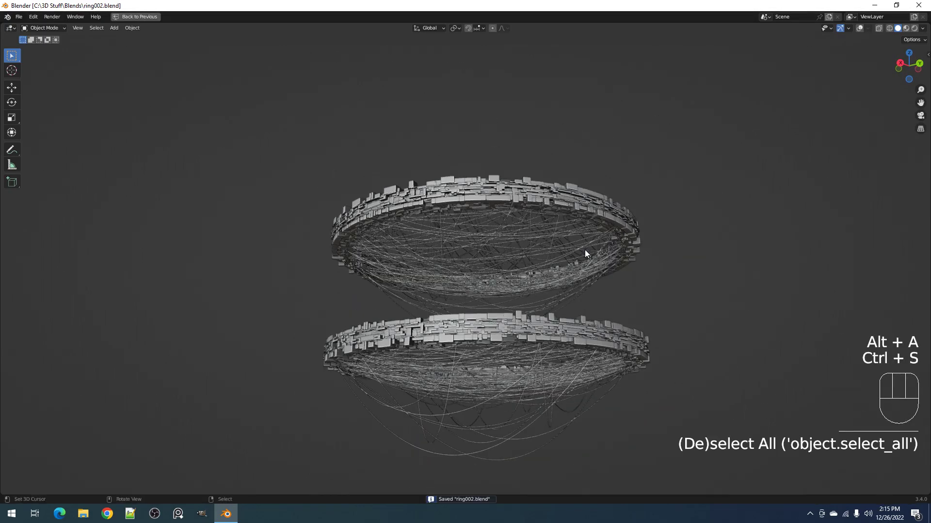
Isolate the base ring object and open its mesh in Edit Mode with overlays shown and nothing selected
scroll(585, 249, "up", 2)
scroll(585, 250, "up", 1)
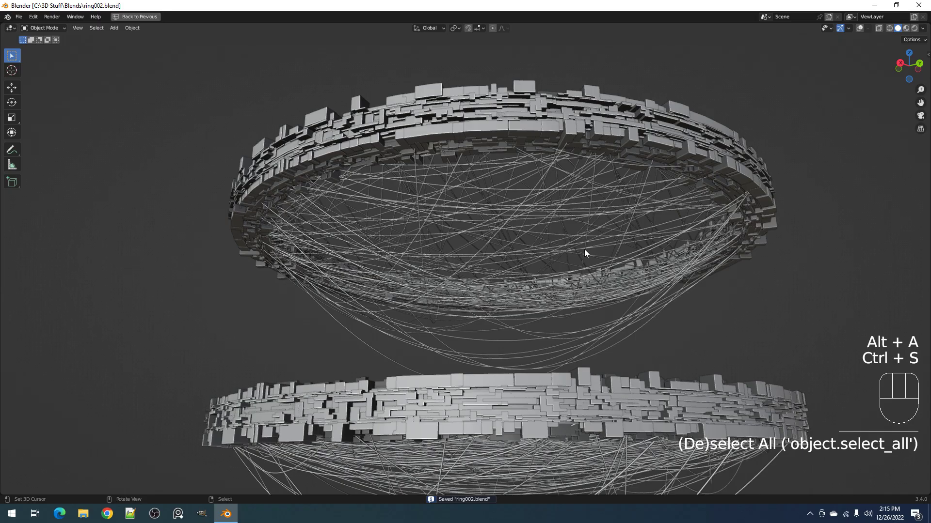
scroll(585, 251, "down", 4)
mouse_move(584, 252)
middle_mouse_down()
mouse_move(594, 301)
mouse_move(594, 246)
mouse_move(576, 253)
middle_mouse_up()
scroll(595, 247, "down", 2)
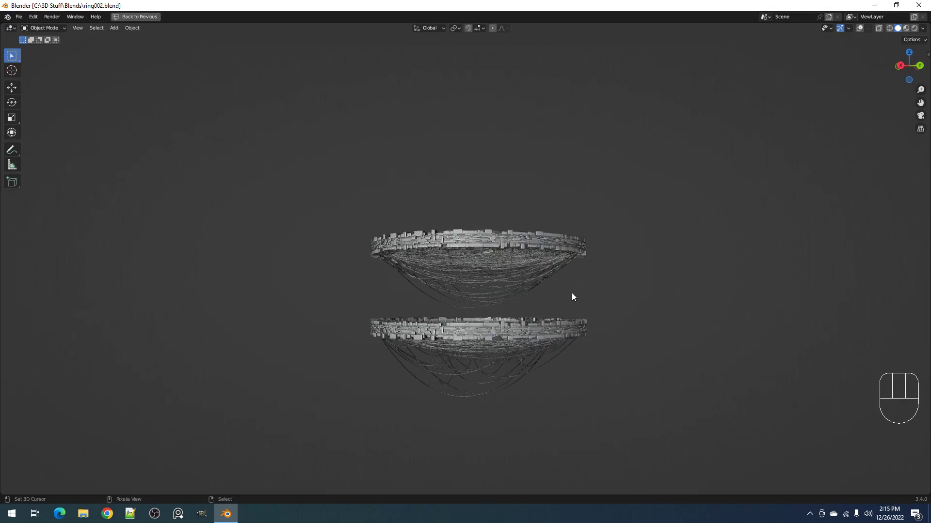
middle_click_drag(574, 290, 575, 249)
right_click(564, 224, "alt")
left_click(564, 223)
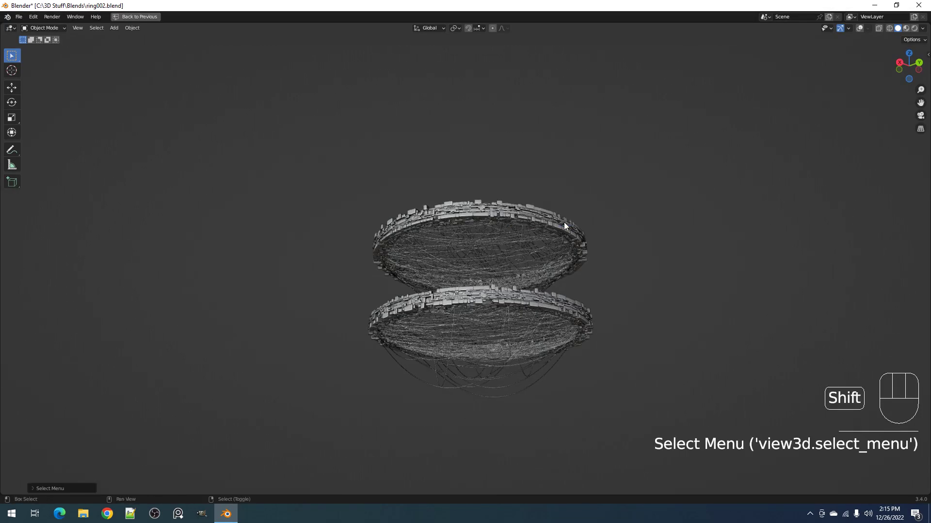
key("shift+h")
key("Tab")
key("shift+alt+z")
key("alt+a")
Dissolve an edge loop on the base ring mesh
middle_click_drag(604, 242, 609, 293)
scroll(608, 274, "up", 3)
key("2")
left_click(605, 283, "alt+shift")
key("ctrl+x")
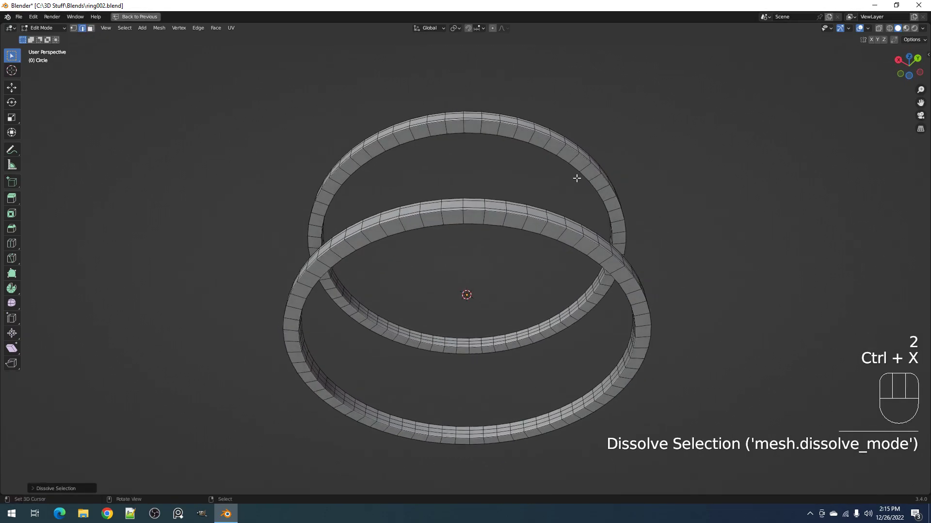
Select the two facing face loops: the underside of the upper ring and the top of the lower ring
key("3")
left_click(588, 162, "alt")
left_click(609, 292, "alt+shift")
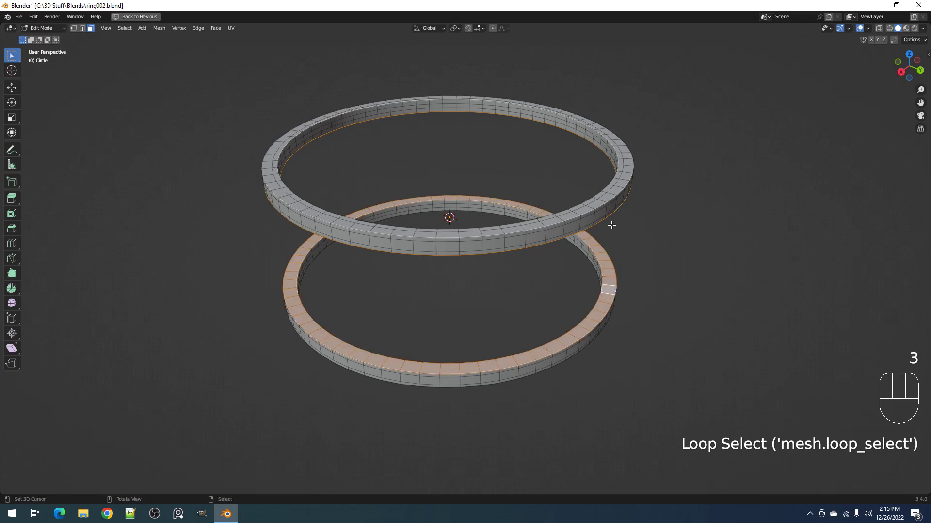
Return to Object Mode, unhide all objects, select the base ring object, and save the file with overlays hidden
key("Tab")
key("alt+h")
key("alt+a")
middle_click_drag(592, 250, 553, 213)
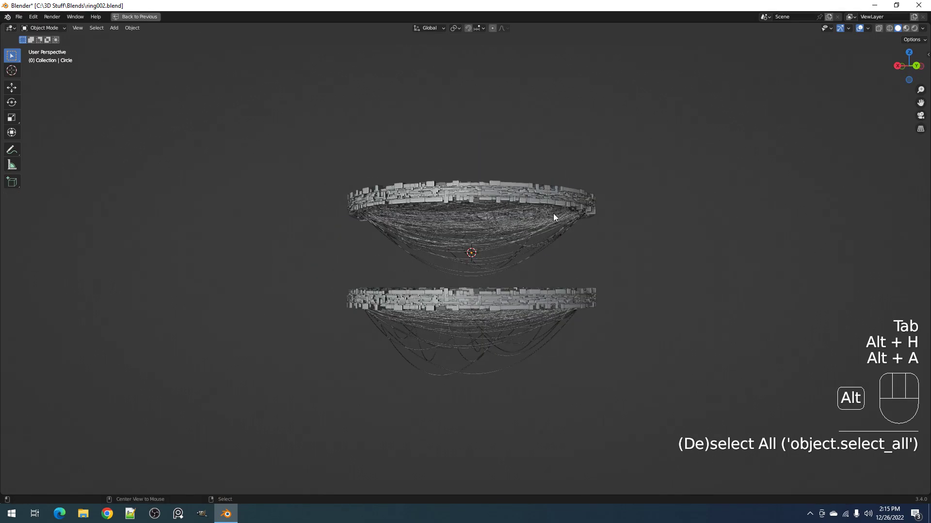
right_click(540, 194, "alt")
left_click(539, 193)
key("ctrl+s")
key("shift+alt+z")
Try spanning the gap between the detailed rings with 250 Curve-type Random Cables, and undo them
middle_click_drag(571, 237, 562, 203)
scroll(563, 203, "up", 2)
key("shift+q")
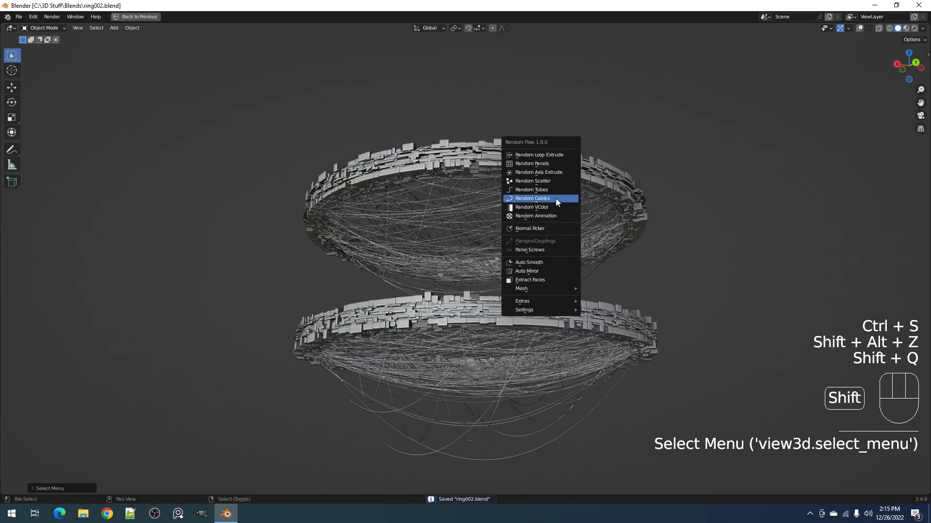
left_click(555, 199)
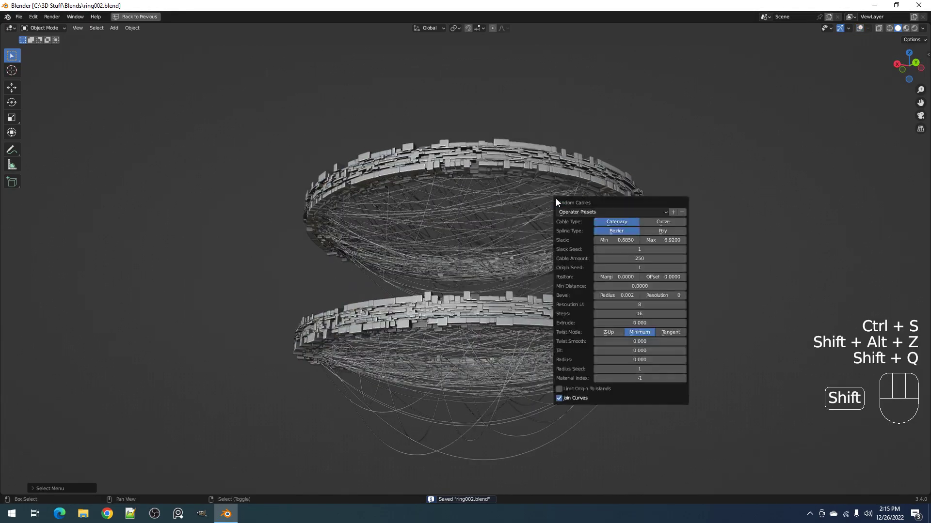
left_click(657, 222)
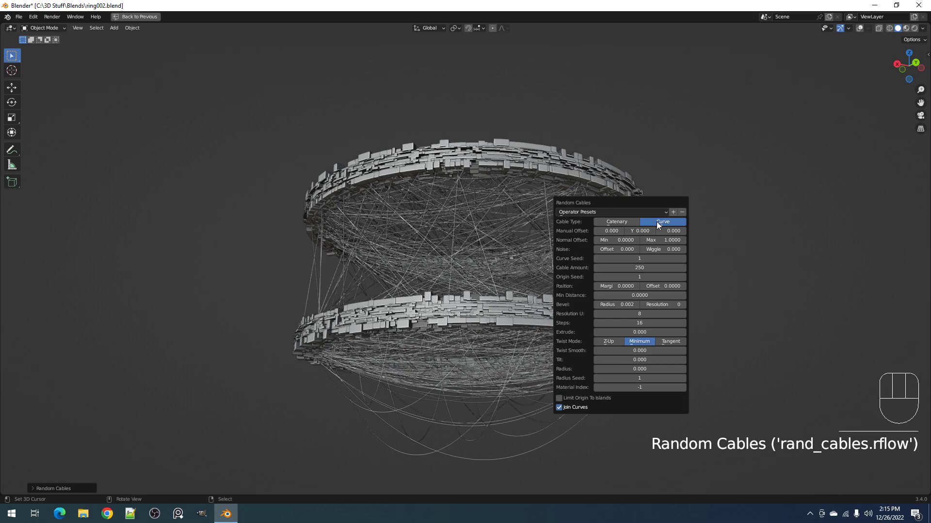
mouse_move(528, 225)
middle_mouse_down()
mouse_move(526, 252)
mouse_move(527, 232)
middle_mouse_up()
key("F9")
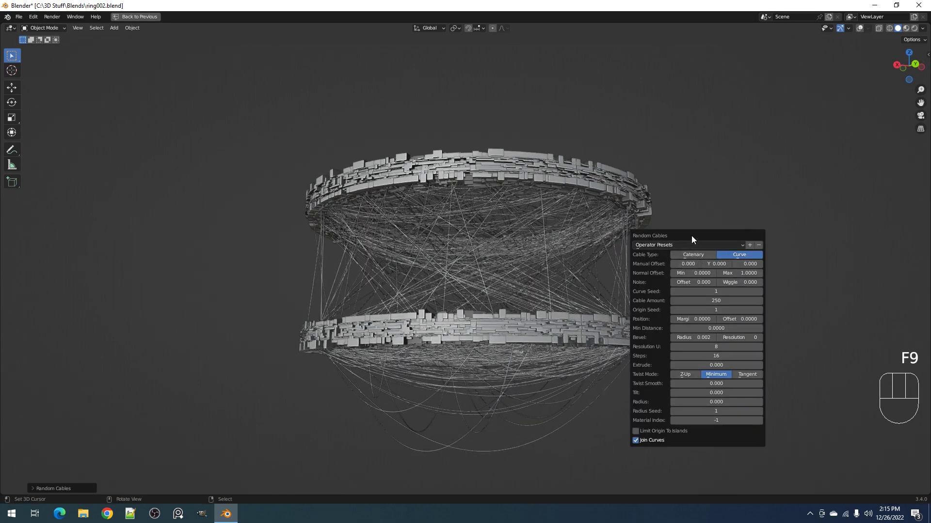
left_click_drag(691, 236, 734, 192)
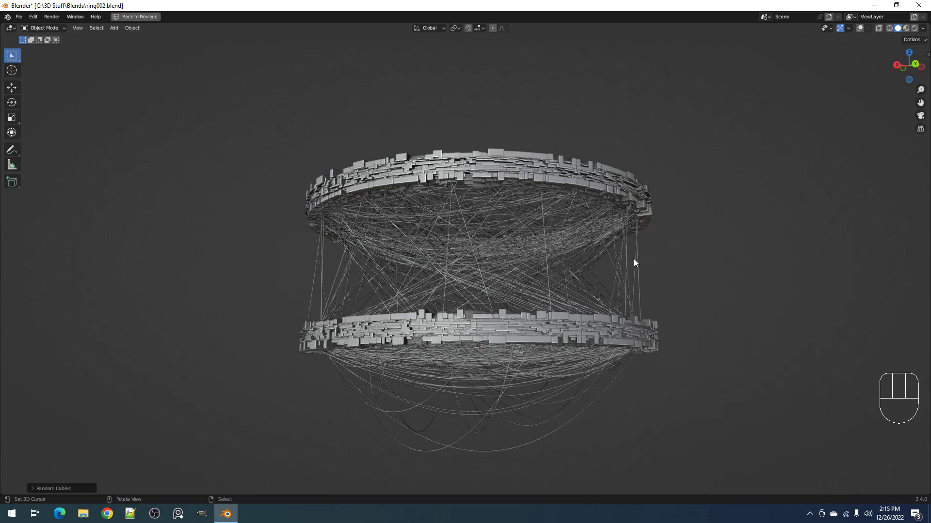
key("ctrl+z")
Isolate the base rings and connect them with Curve-type Random Cables, setting the cable amount to 50
key("shift+h")
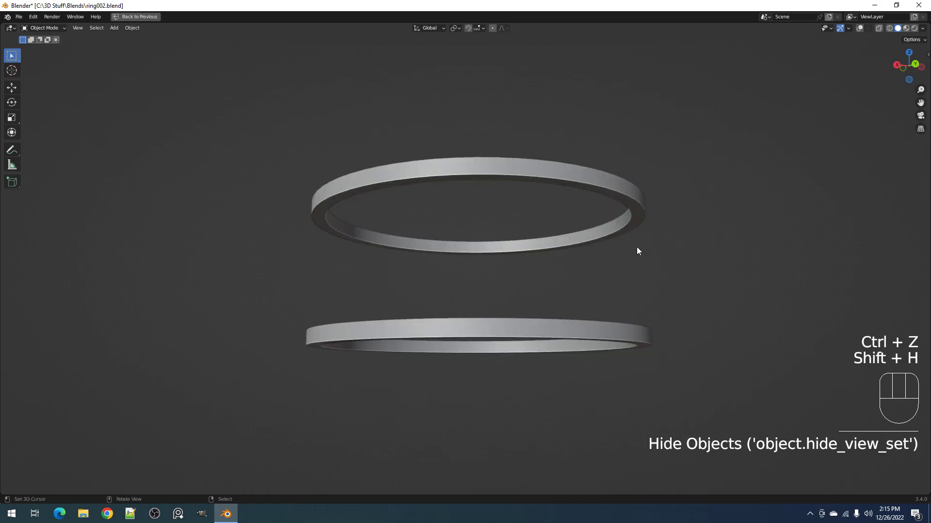
key("shift+q")
left_click(636, 246)
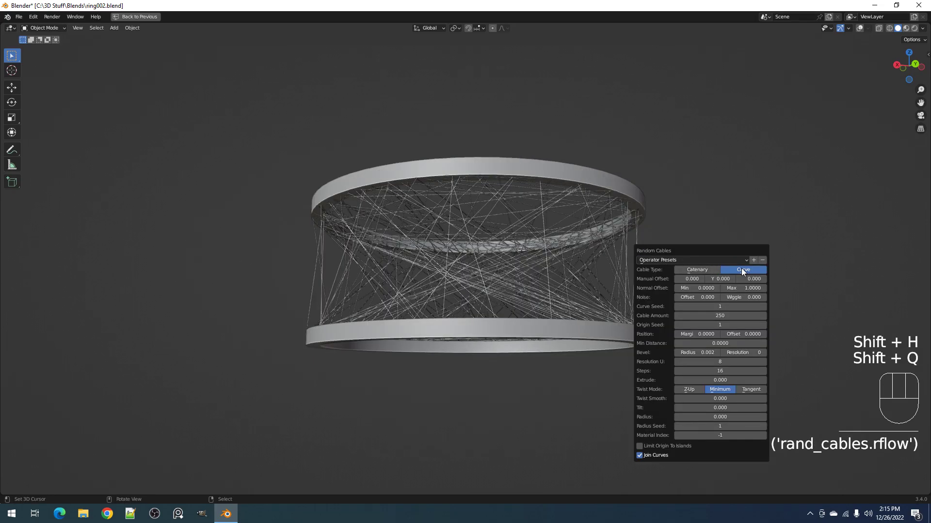
left_click(724, 317)
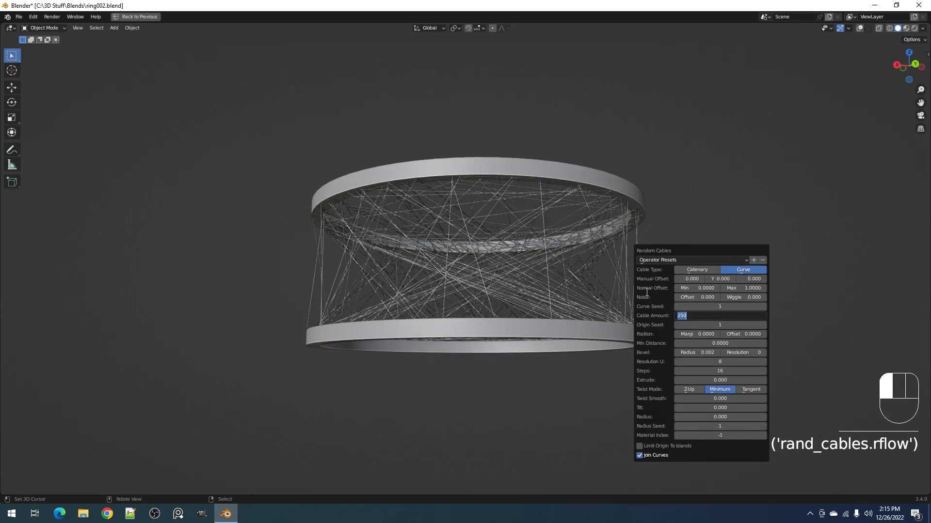
type("50")
key("Return")
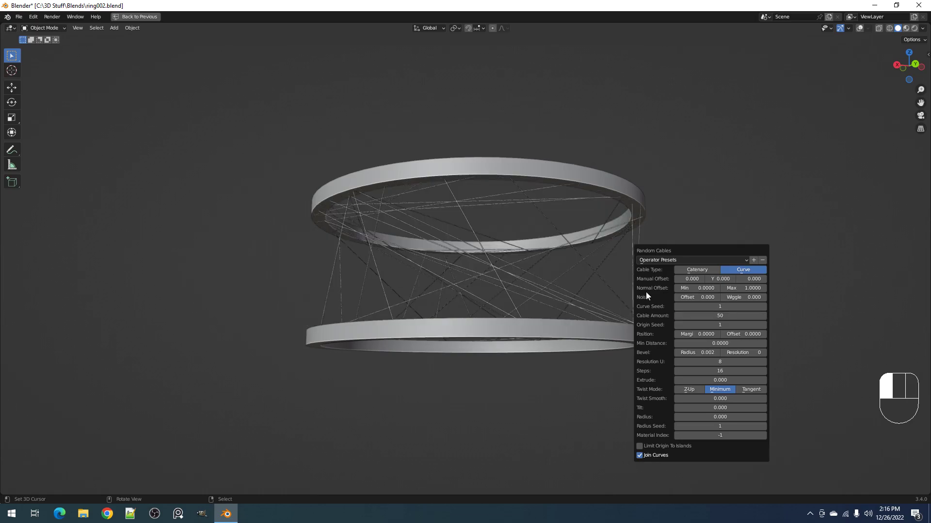
Try X and Y manual offsets to bend the connecting cables, and undo the result
left_click(538, 218)
middle_click_drag(538, 218, 547, 245)
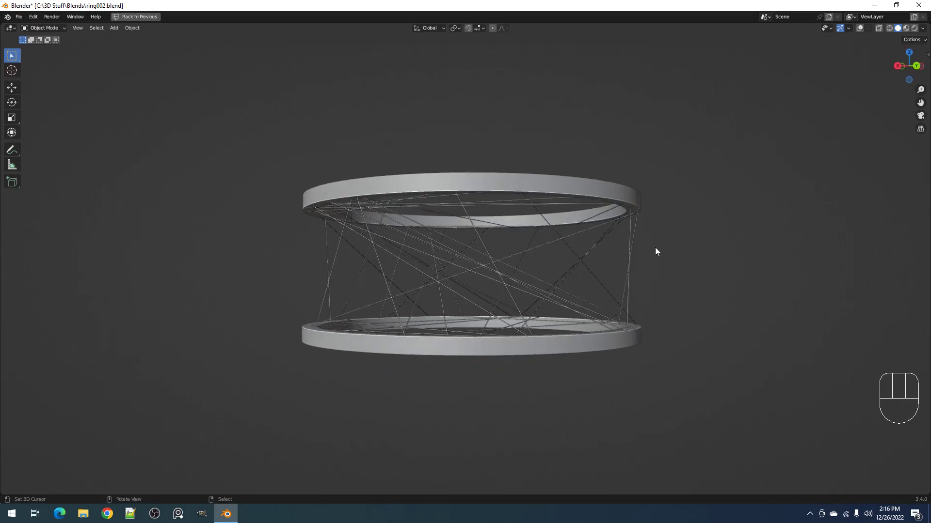
key("F9")
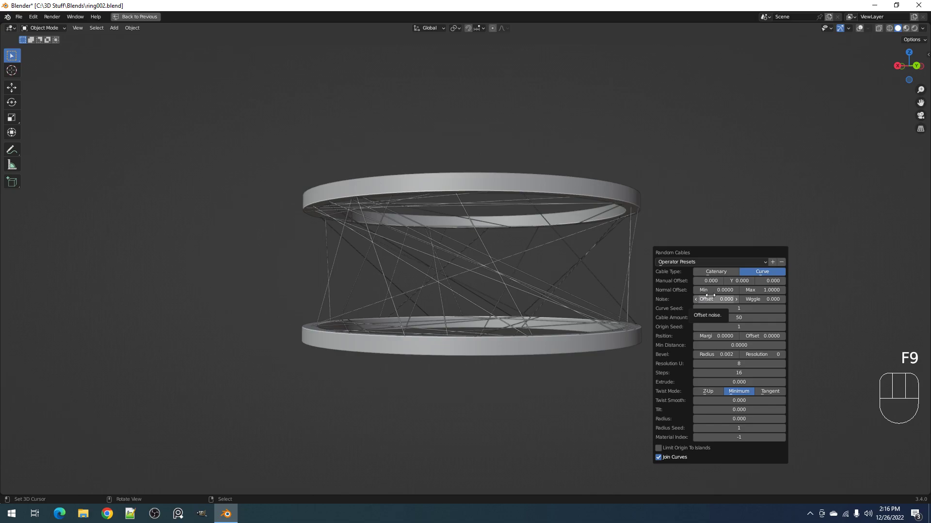
mouse_move(711, 281)
left_mouse_down()
mouse_move(727, 281)
mouse_move(719, 287)
left_mouse_up()
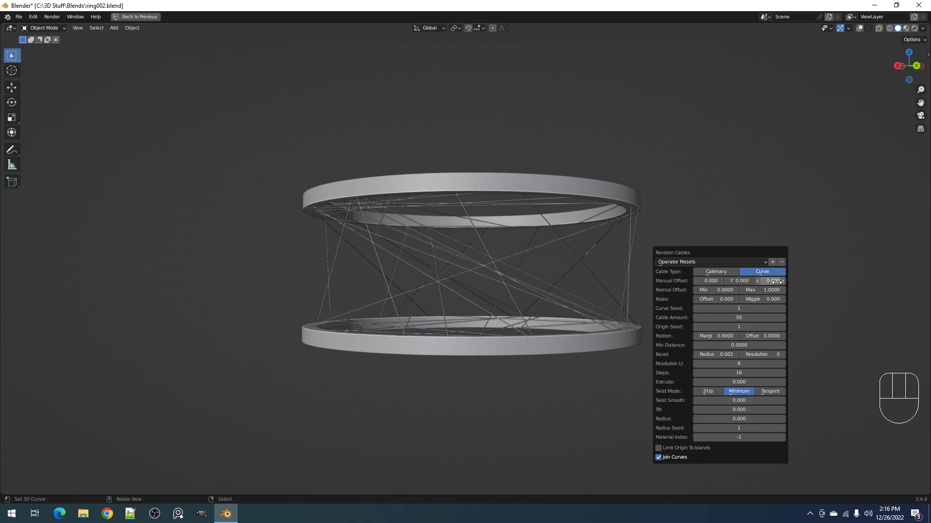
left_click_drag(711, 281, 746, 281)
right_click(711, 281)
right_click(738, 281)
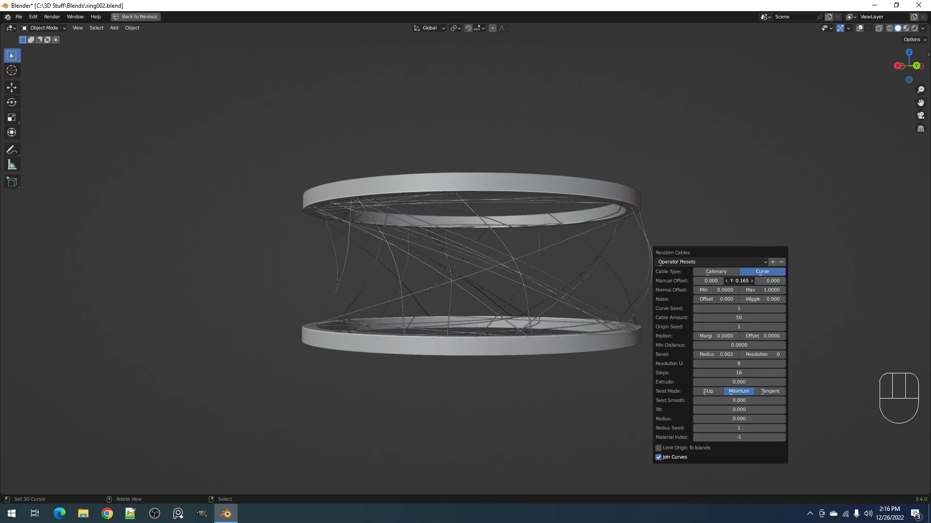
key("ctrl+z")
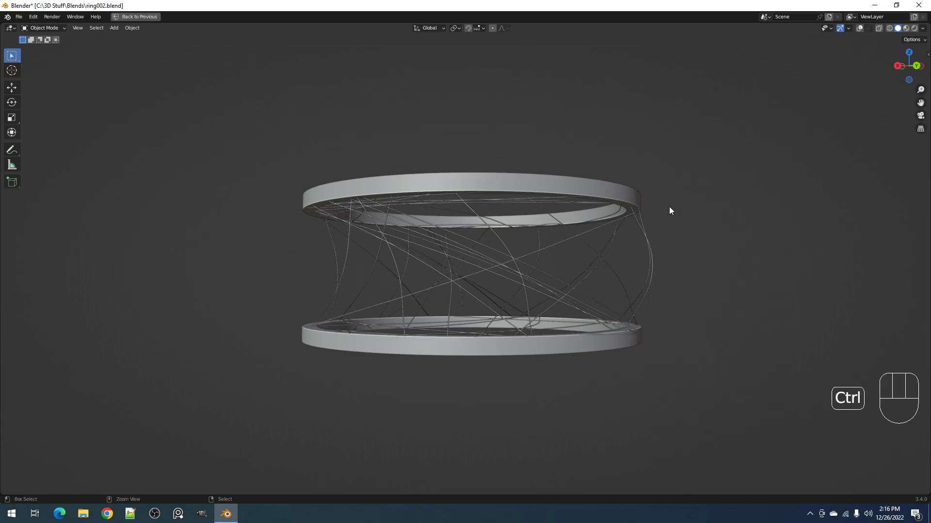
Reset the connecting cables' manual offset to 0 and set their maximum normal offset to 1
key("shift+q")
left_click(606, 224)
double_click(708, 257)
key("Return")
mouse_move(745, 257)
left_mouse_down()
mouse_move(775, 257)
mouse_move(683, 267)
mouse_move(738, 266)
left_mouse_up()
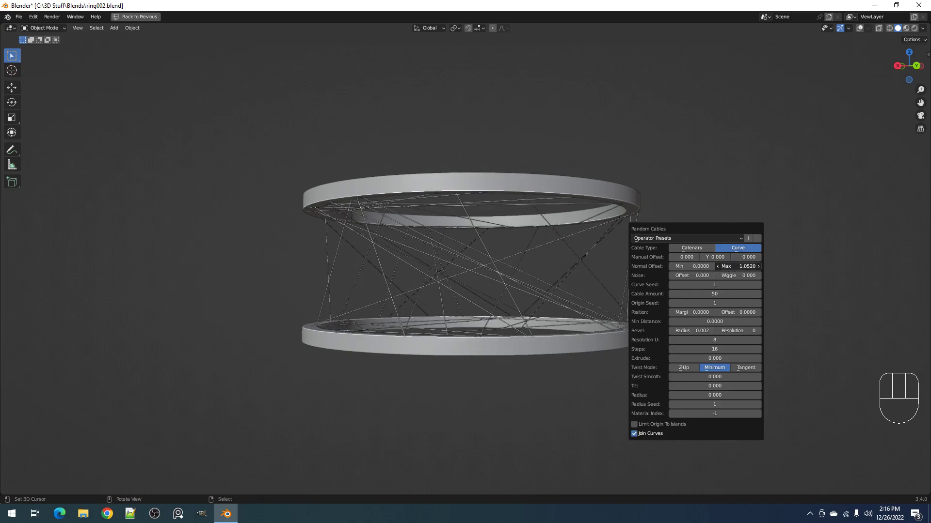
key("shift+q")
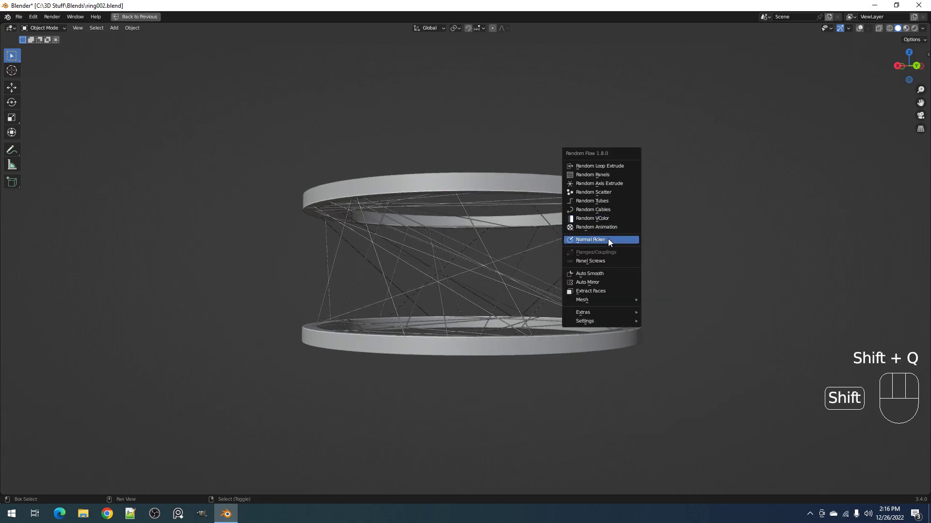
Add a wiggle noise of about 0.051 to the connecting cables and set their steps to 12
key("F9")
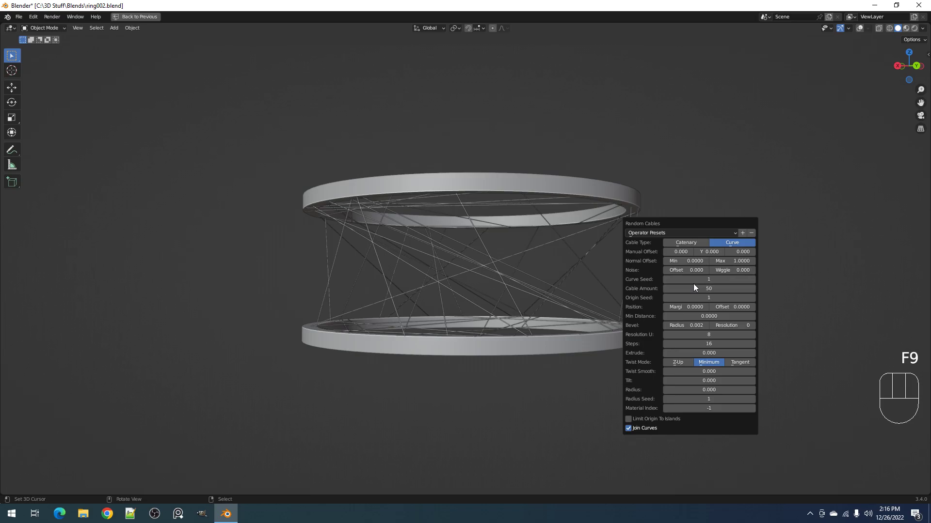
left_click_drag(722, 270, 749, 270)
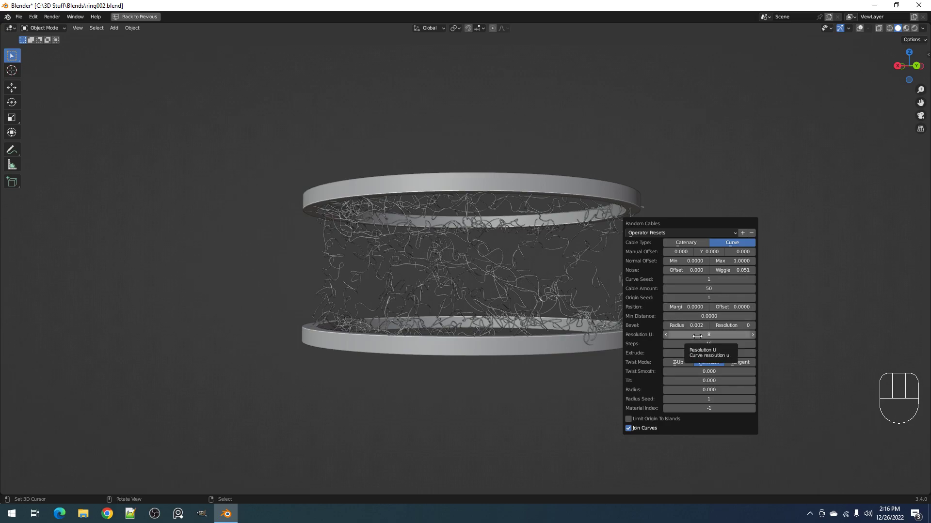
scroll(706, 342, "down", 12, "ctrl")
scroll(706, 343, "up", 10, "ctrl")
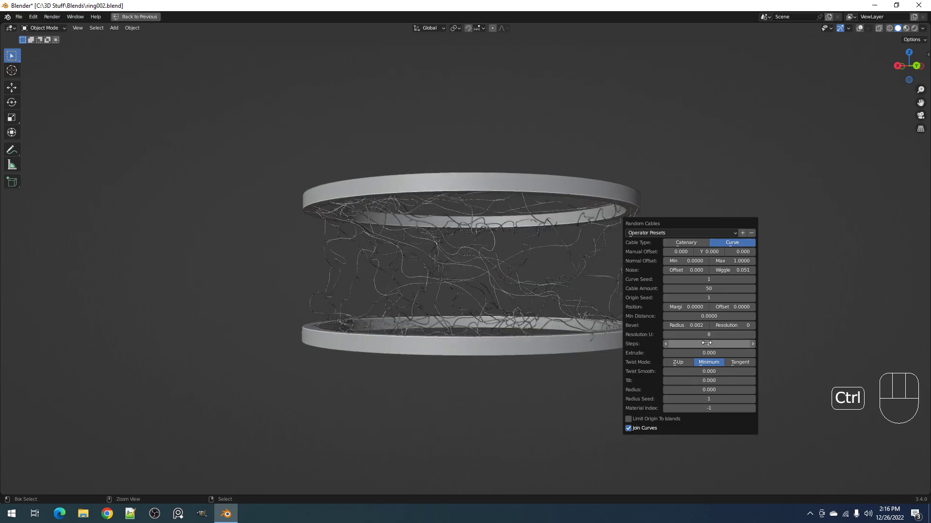
scroll(704, 343, "up", 2, "ctrl")
left_click_drag(701, 344, 706, 344, "ctrl")
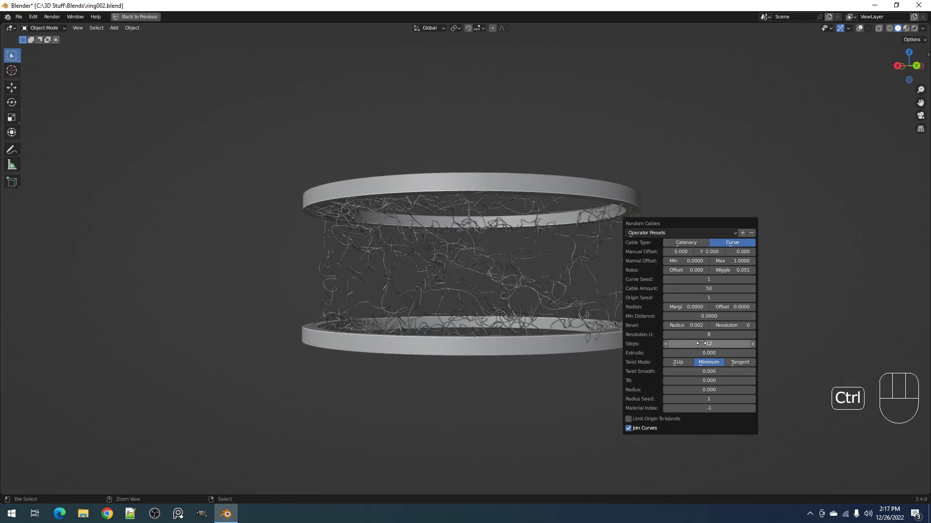
Try a stronger wiggle of about 0.342 and the noise offset on the cables, and reset both to 0
mouse_move(732, 270)
left_mouse_down()
mouse_move(749, 270)
mouse_move(728, 271)
left_mouse_up()
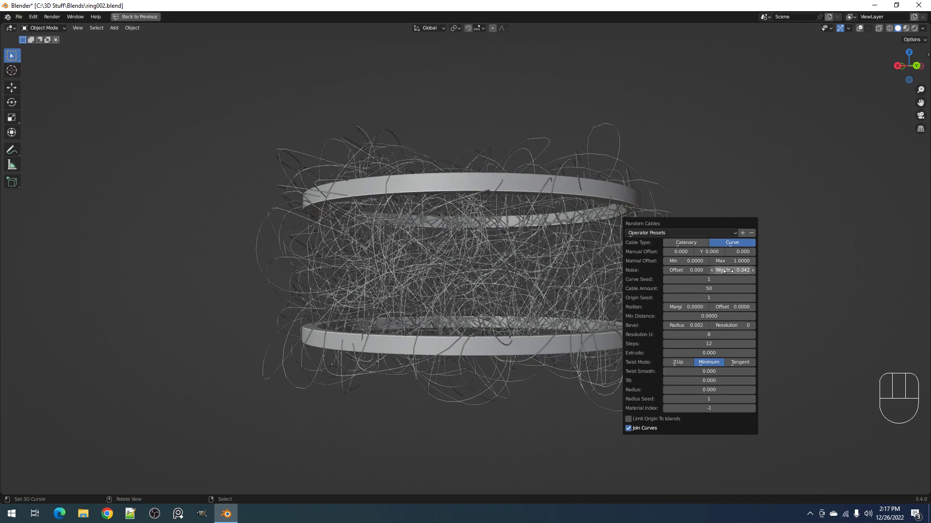
type("0")
key("Return")
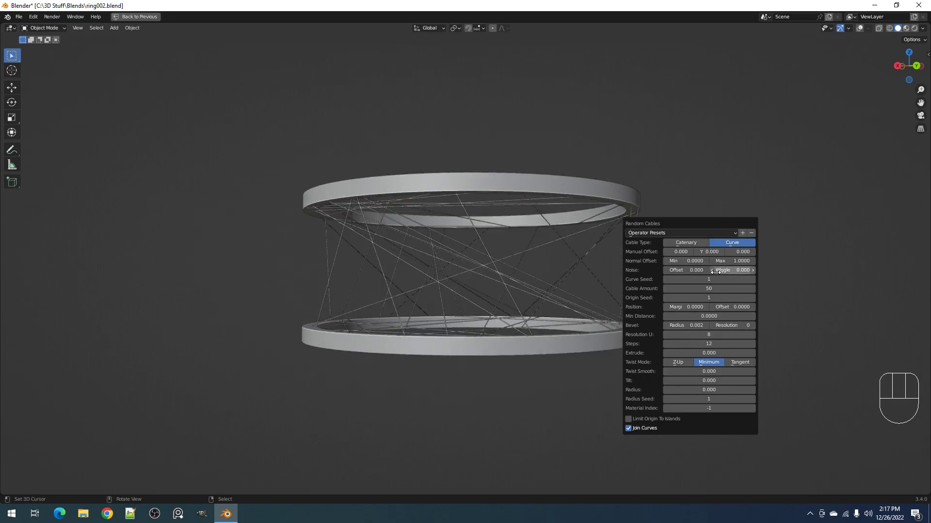
mouse_move(686, 270)
left_mouse_down()
mouse_move(721, 270)
mouse_move(664, 270)
mouse_move(708, 270)
mouse_move(698, 271)
left_mouse_up()
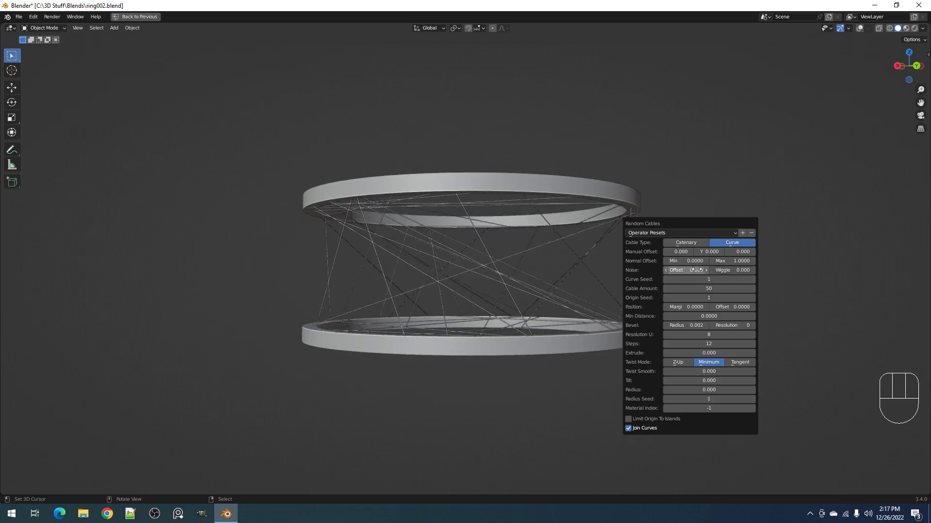
Use the Normal Picker on empty space beside the rings to take the view direction as the offset direction
middle_click_drag(597, 228, 598, 228)
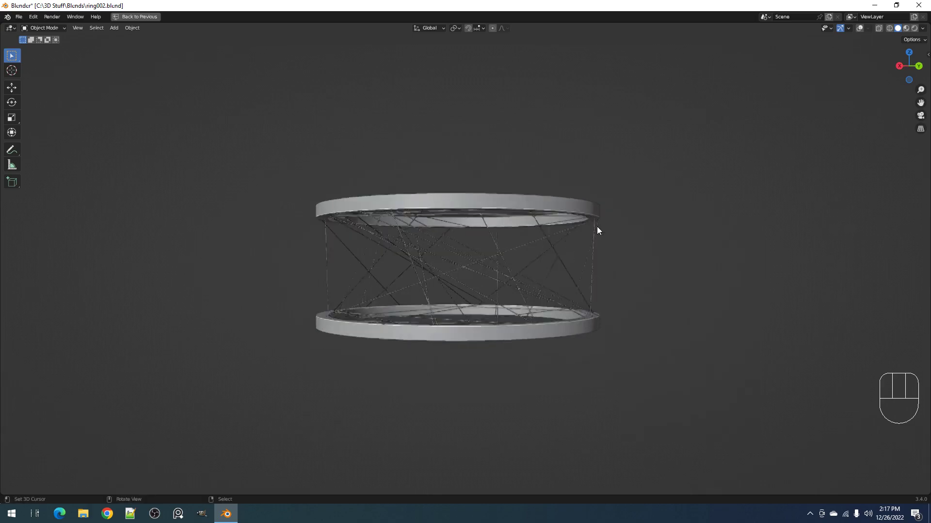
key("shift+q")
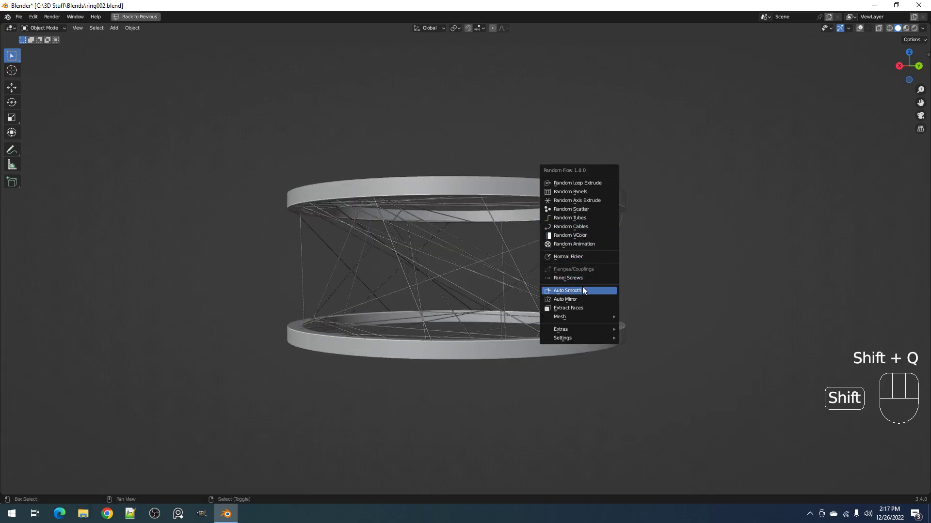
left_click(580, 258)
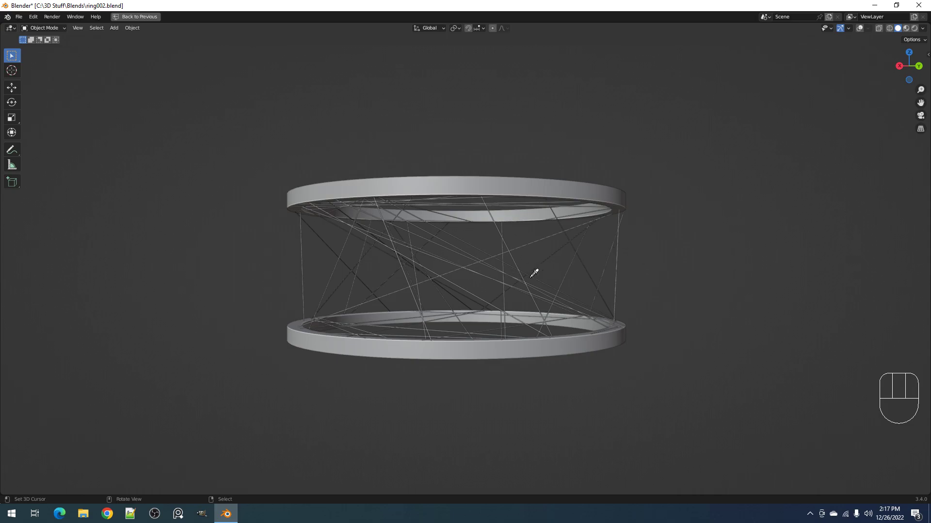
left_click(648, 279)
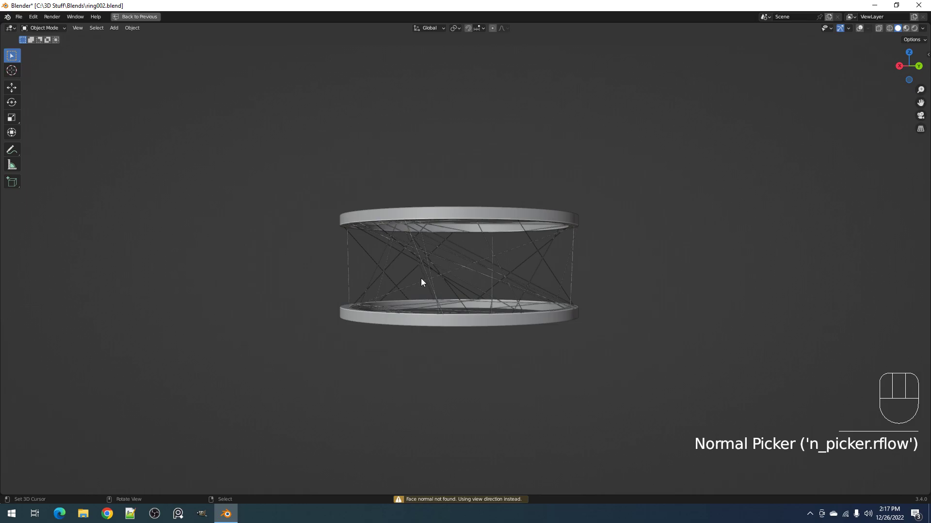
Turn the viewport overlays back on, and select and delete the cables connecting the two base rings
middle_click_drag(623, 249, 563, 265)
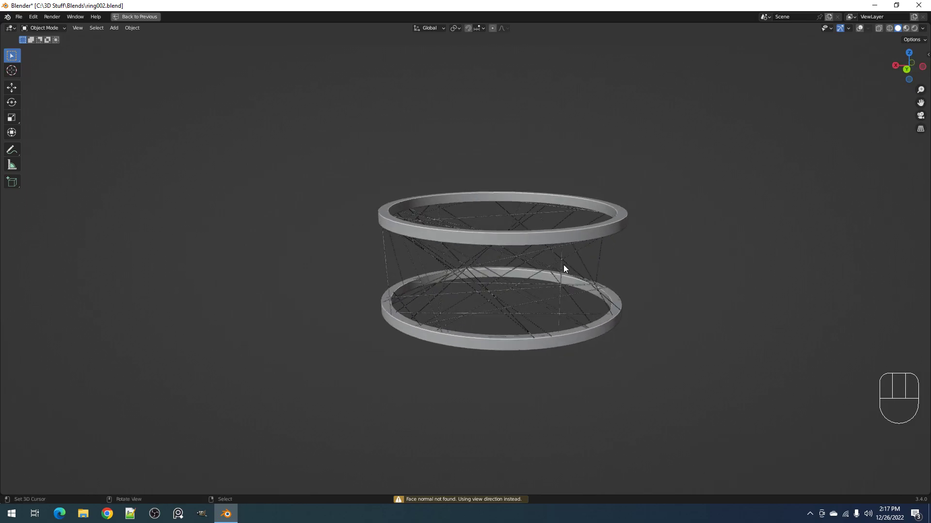
key("shift+q")
key("F9")
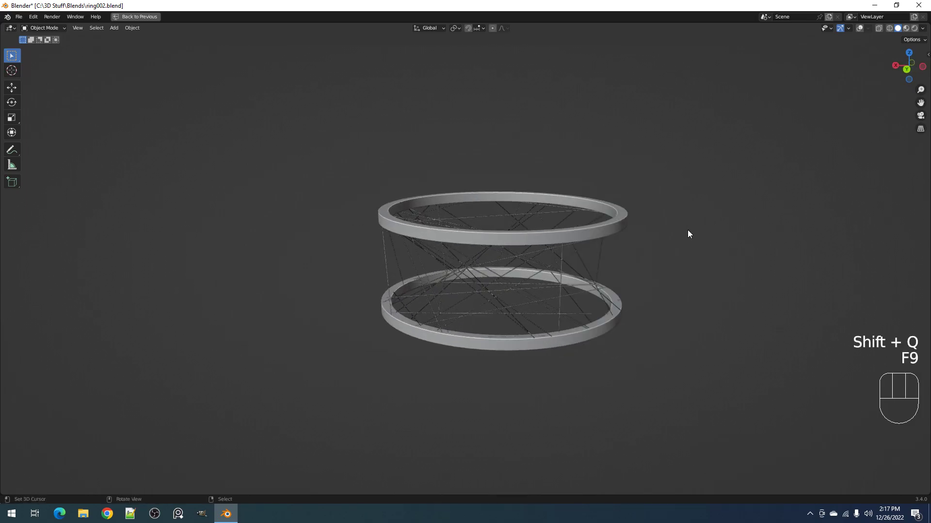
left_click(550, 274)
key("c")
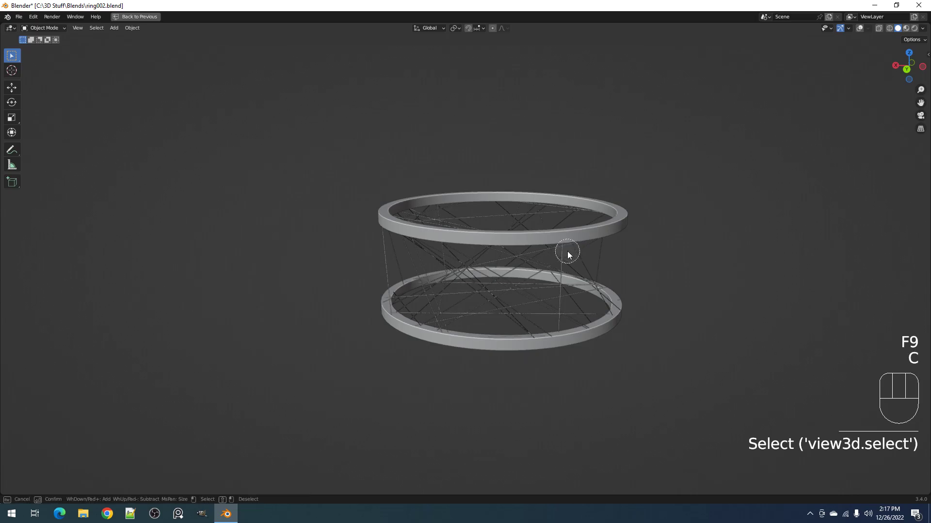
right_click(614, 256)
left_click(605, 249, "shift")
key("shift+alt+z")
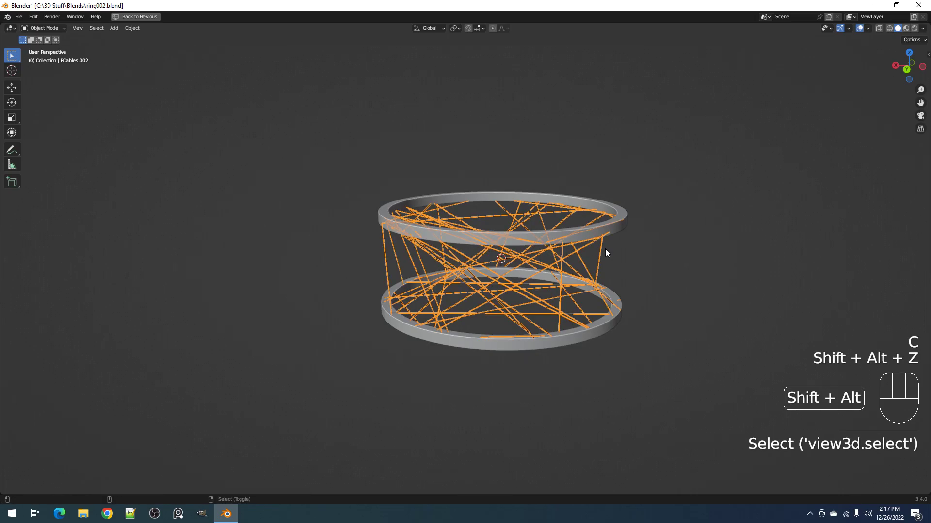
key("x")
Select the base rings and connect them with 50 Curve-type Random Cables
left_click(592, 241)
left_click(624, 234, "shift")
key("shift+q")
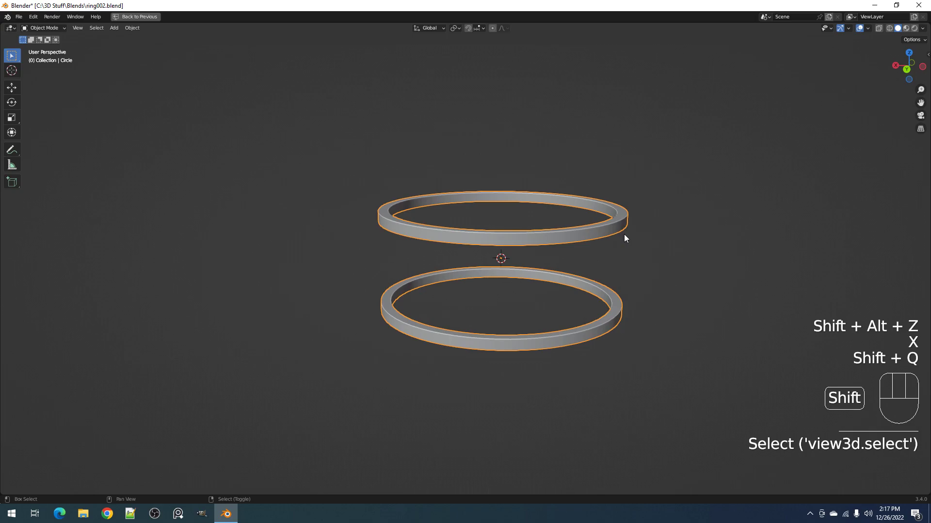
key("shift+q")
left_click(617, 200)
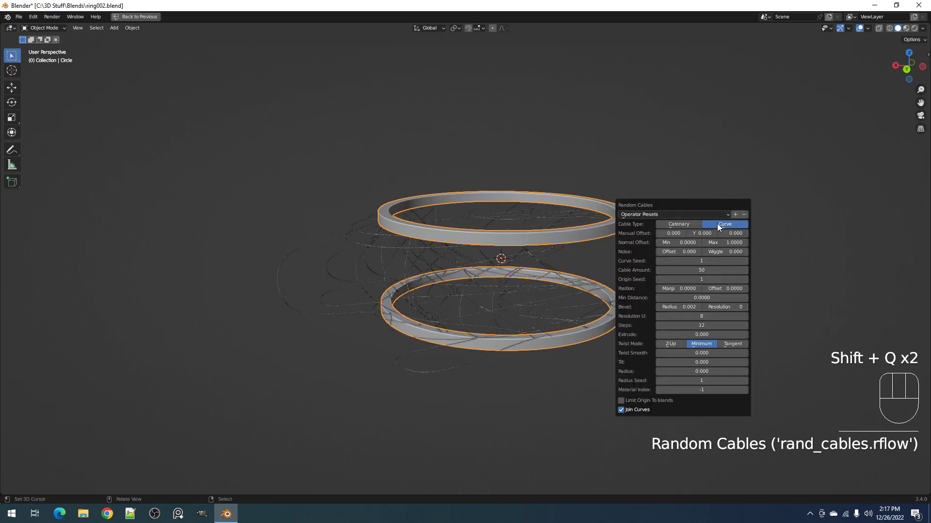
Try normal offsets from about 0.252 to 1.405 with curve seed 25, and reset both offsets to 0
middle_click_drag(537, 286, 577, 246)
scroll(562, 292, "up", 4)
key("F9")
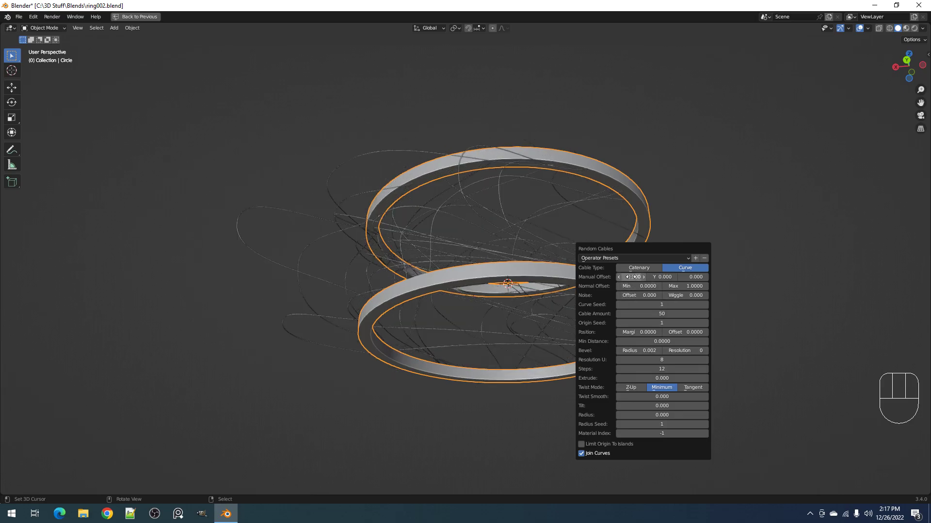
mouse_move(686, 286)
left_mouse_down()
mouse_move(726, 286)
mouse_move(655, 287)
mouse_move(669, 286)
left_mouse_up()
scroll(653, 303, "up", 18, "ctrl")
scroll(653, 302, "up", 6, "ctrl")
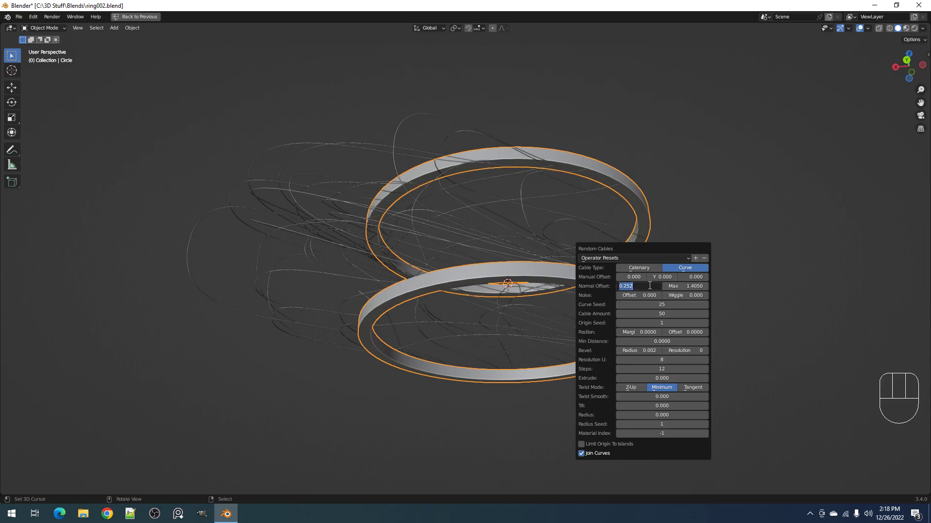
type("0")
key("Return")
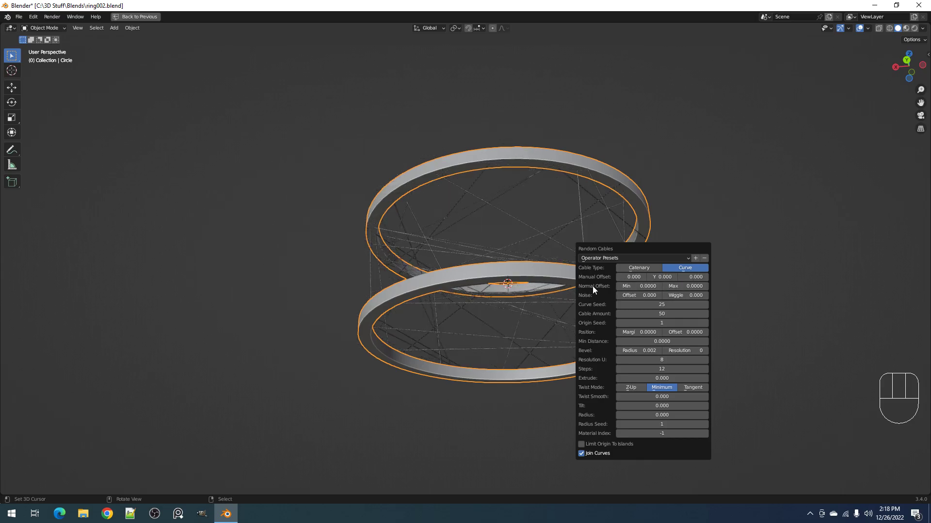
Increase the amount of straight cables between the base rings to 256 and inspect the result
middle_click_drag(513, 263, 531, 277)
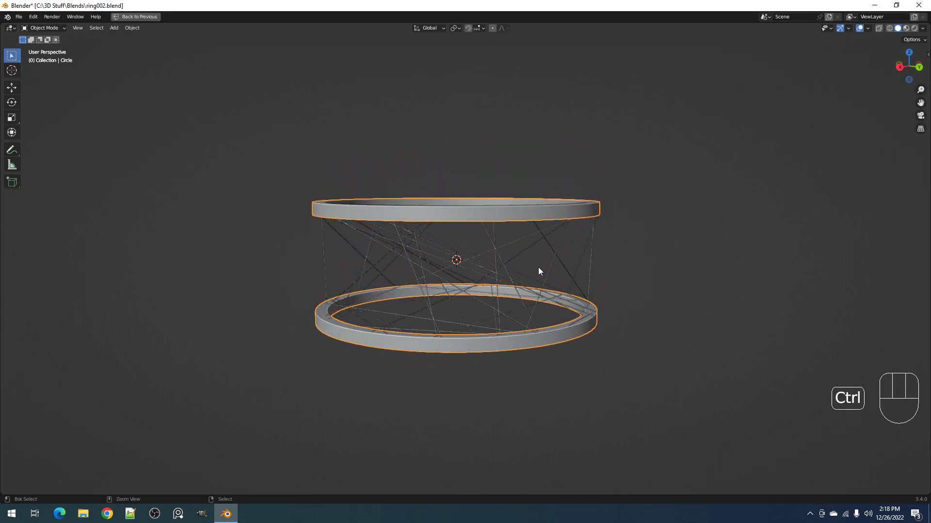
key("F9")
left_click(629, 328)
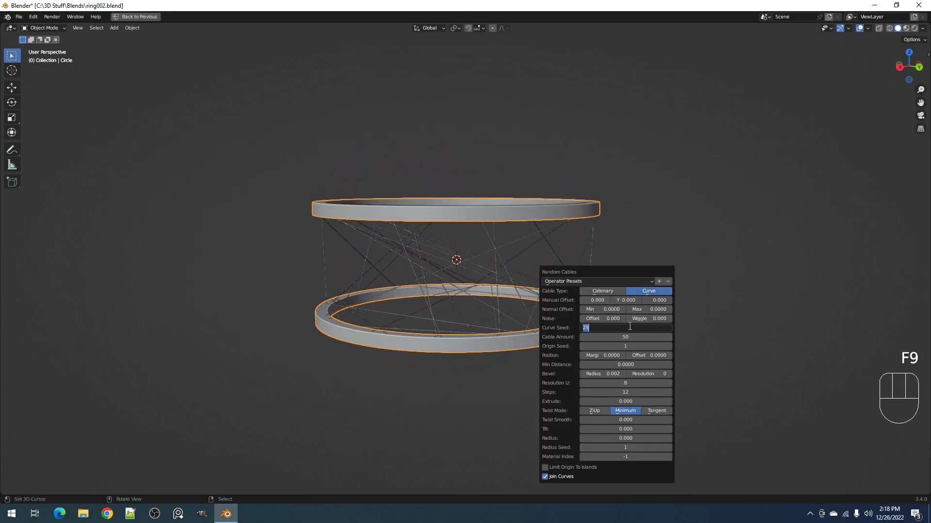
left_click(613, 337)
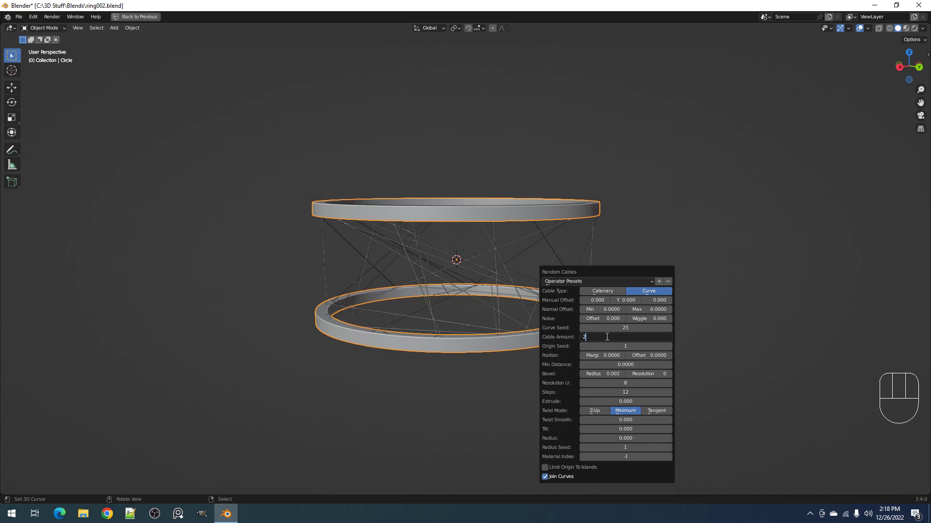
key("Return")
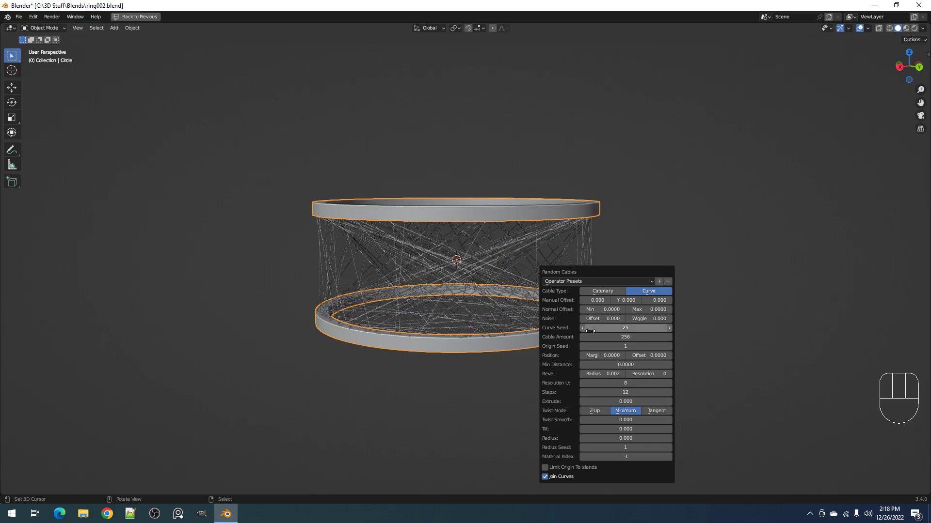
middle_click_drag(465, 216, 480, 263)
middle_click_drag(556, 284, 555, 257)
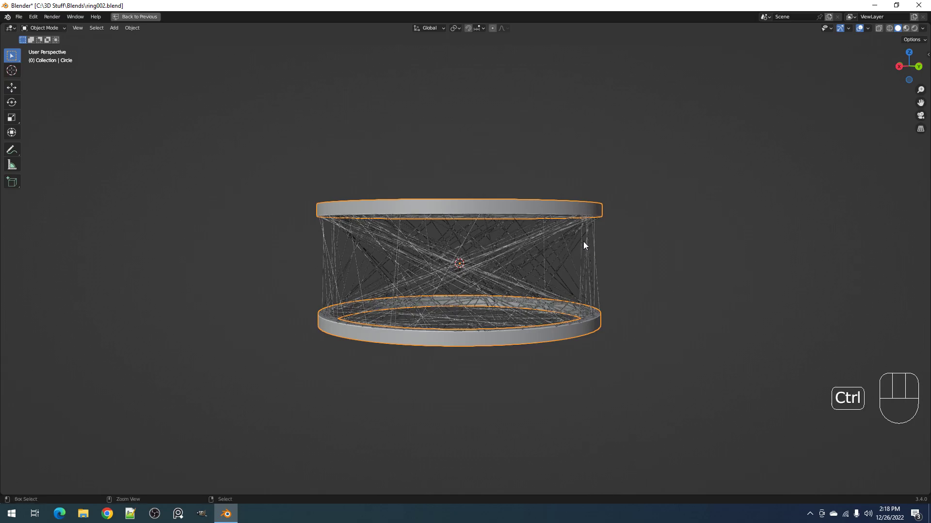
Undo the cables between the base rings, unhide all objects, and clear the selection
key("ctrl+z")
key("alt+h")
key("alt+a")
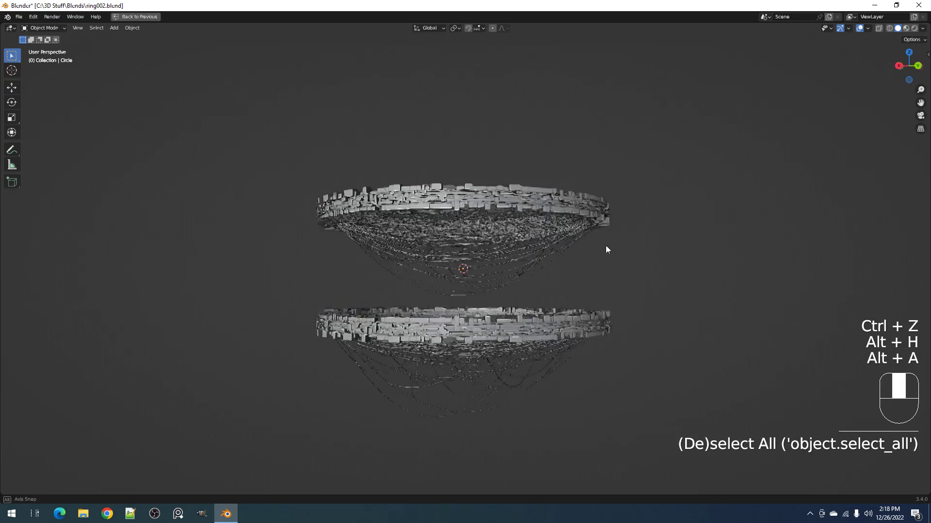
Select the base ring object Circle inside the detailed rings and generate Curve-type Random Cables from it
middle_click_drag(609, 250, 577, 188)
left_click(576, 187, "alt")
left_click(576, 187)
key("shift+q")
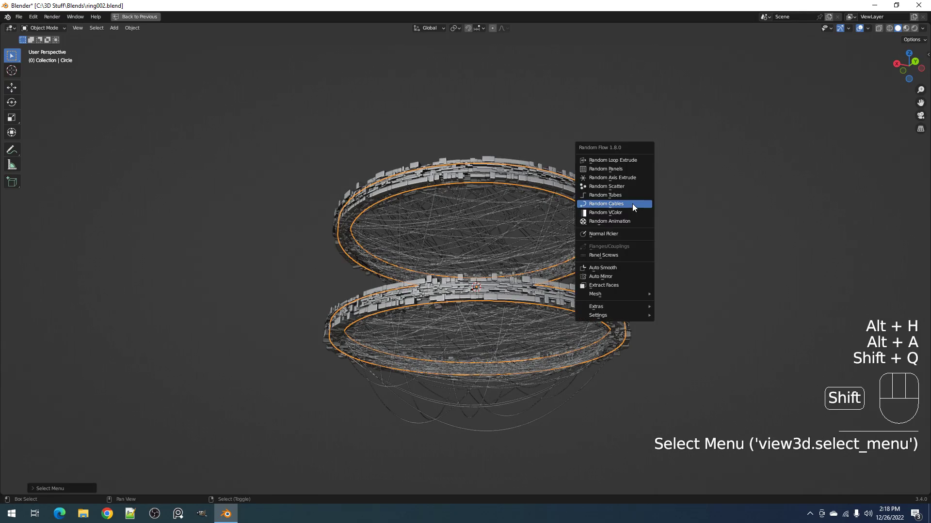
left_click(632, 206)
left_click(726, 225)
middle_click_drag(618, 221, 685, 251)
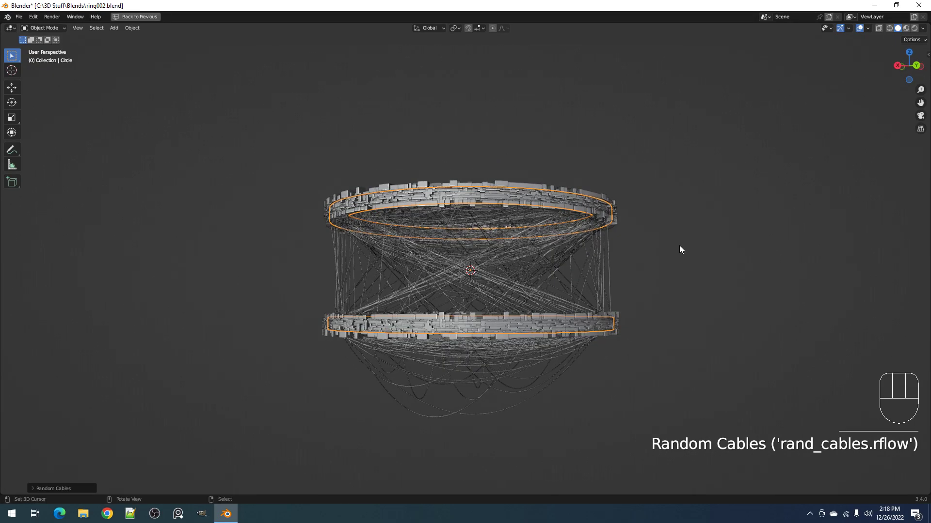
Vary the new cables' distribution by setting the origin seed to 4 and the curve seed to 5
key("F9")
scroll(769, 313, "up", 1, "ctrl")
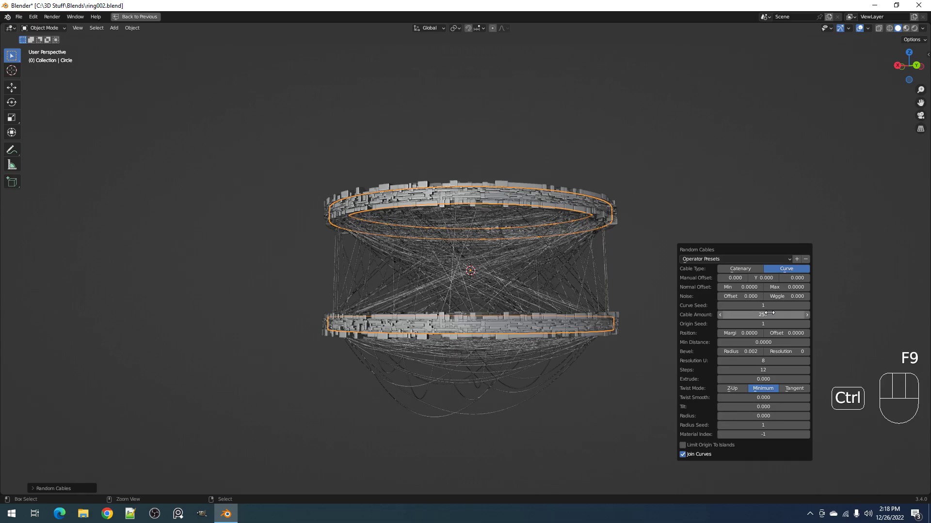
scroll(763, 305, "up", 1, "ctrl")
scroll(766, 324, "up", 1, "ctrl")
scroll(765, 323, "up", 1, "ctrl")
scroll(763, 306, "up", 2, "ctrl")
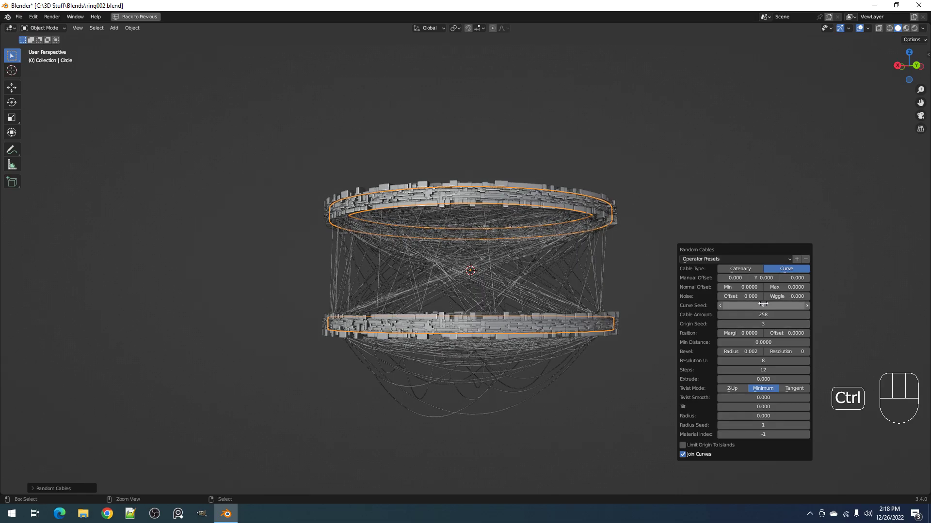
scroll(763, 323, "up", 1, "ctrl")
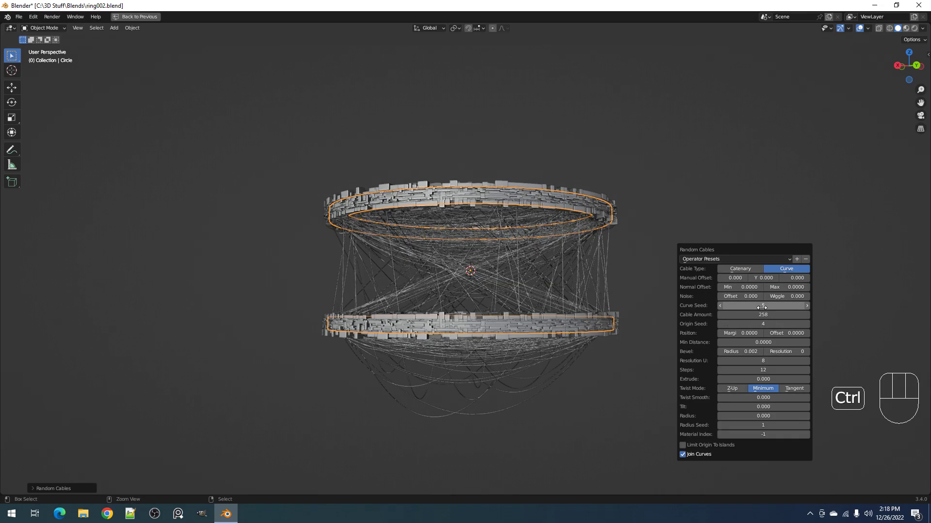
Set the connecting cables' amount to 250 and save the file
left_click(762, 315)
type("250")
key("Return")
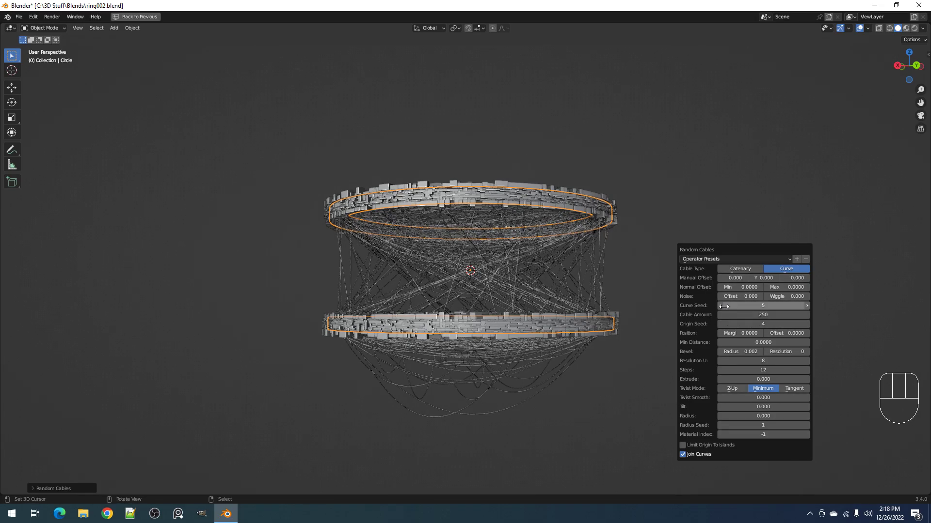
middle_click_drag(626, 276, 561, 223)
key("ctrl+s")
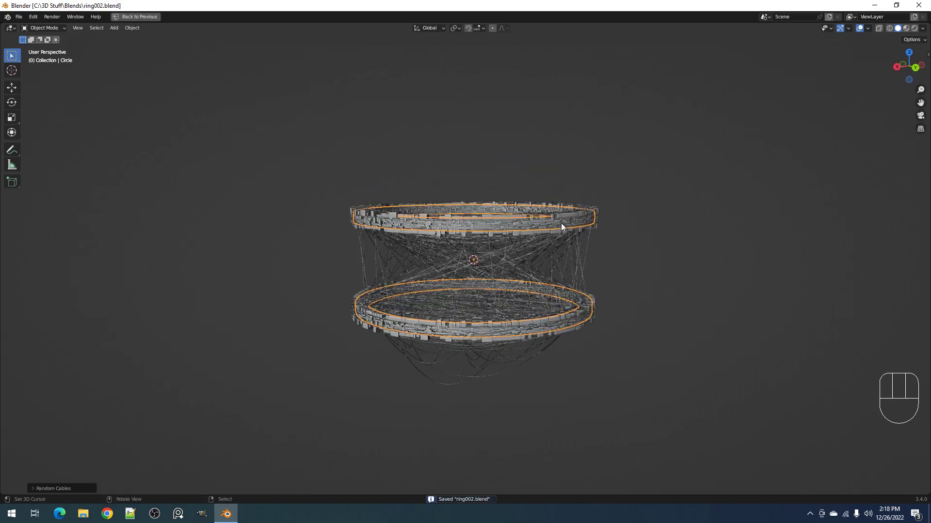
Hide everything except the base ring object Circle and enter Edit Mode on its mesh
left_click(560, 223, "alt")
left_click(561, 222)
key("shift+h")
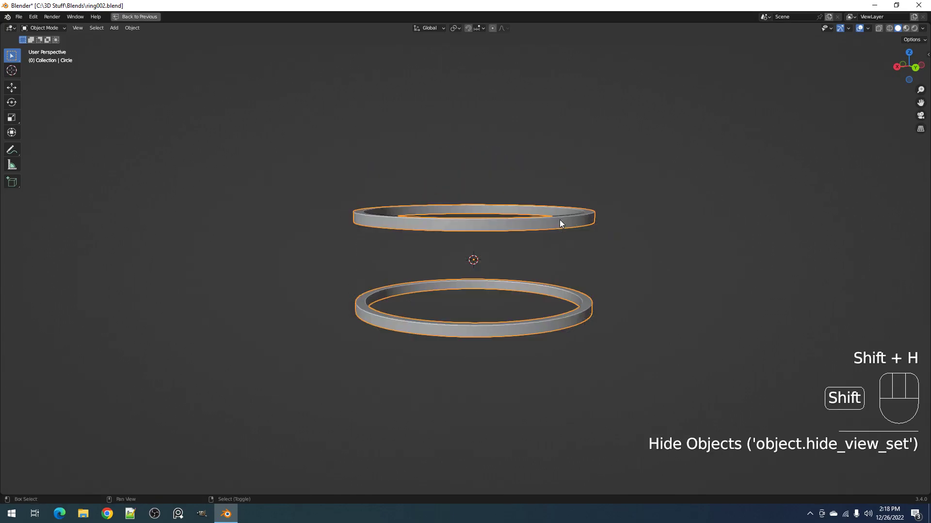
key("Tab")
middle_click_drag(560, 223, 564, 240)
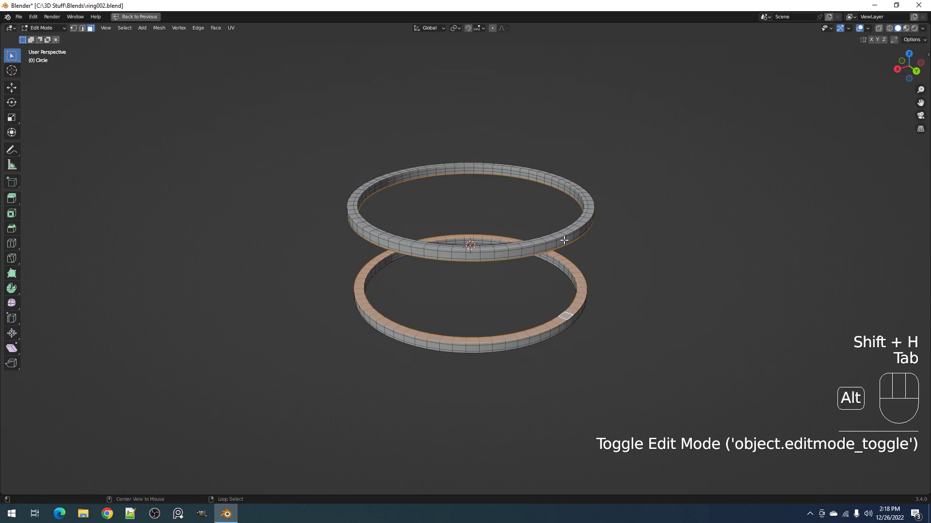
Clear the face selection, switch to edge selection, and dissolve the two horizontal edge loops around the upper ring's outer wall
key("alt+a")
scroll(563, 240, "up", 2)
key("2")
left_click(577, 231, "alt+shift")
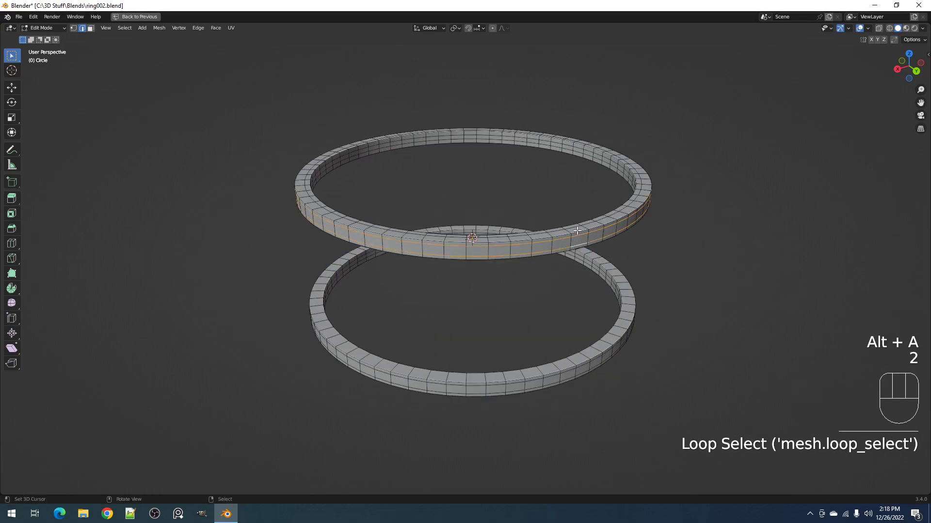
key("ctrl+x")
left_click(577, 230, "alt+shift")
key("ctrl+x")
middle_click_drag(578, 229, 561, 208)
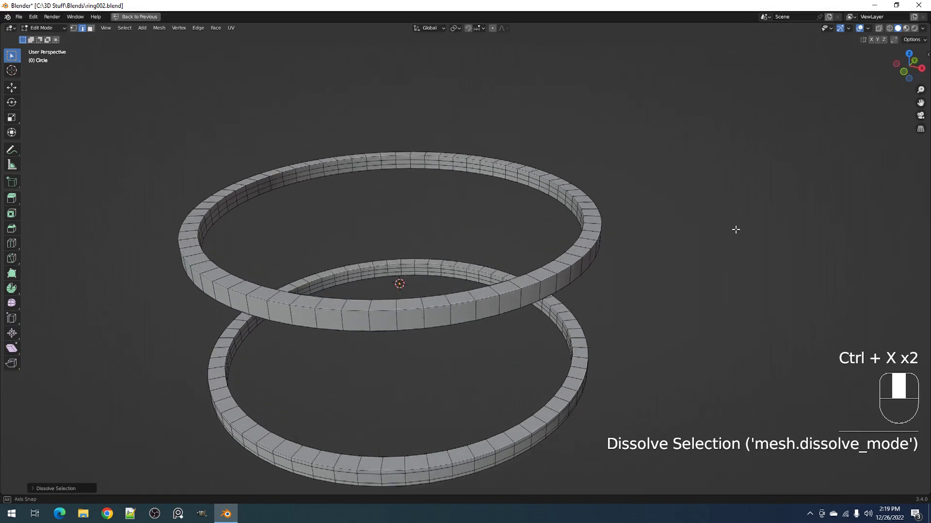
Dissolve the horizontal edge loops around the upper ring's inner wall
key("alt+a")
left_click(579, 197, "alt+shift")
left_click(583, 201, "alt+shift")
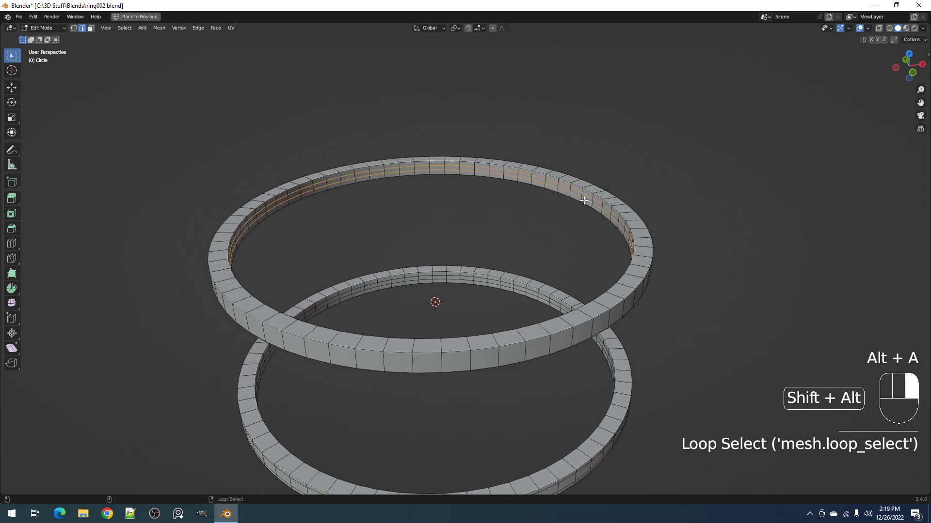
key("ctrl+x")
middle_click_drag(640, 240, 630, 316)
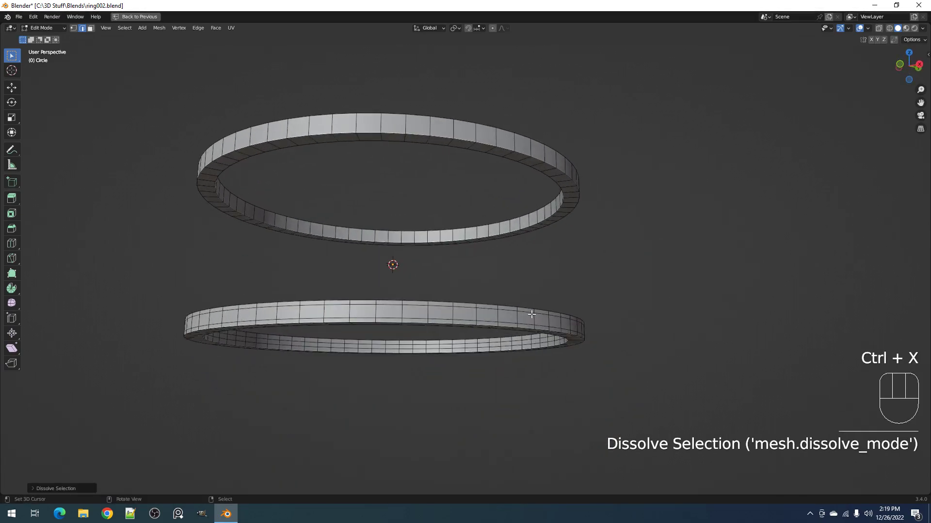
Dissolve the extra edge loops around the outer and inner walls of the lower ring
left_click(532, 314, "alt+shift")
left_click(533, 321, "alt+shift")
key("ctrl+x")
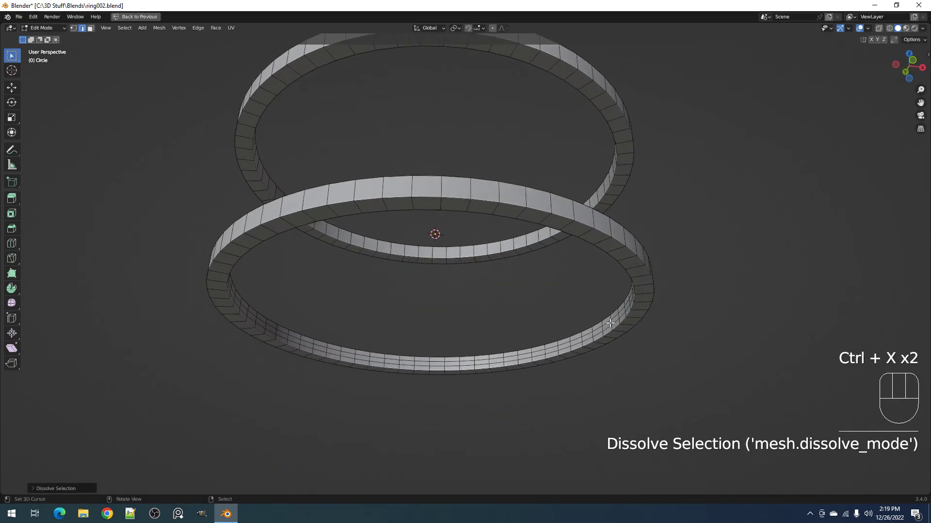
left_click(610, 323, "alt+shift")
left_click(612, 325, "alt+shift")
key("ctrl+x")
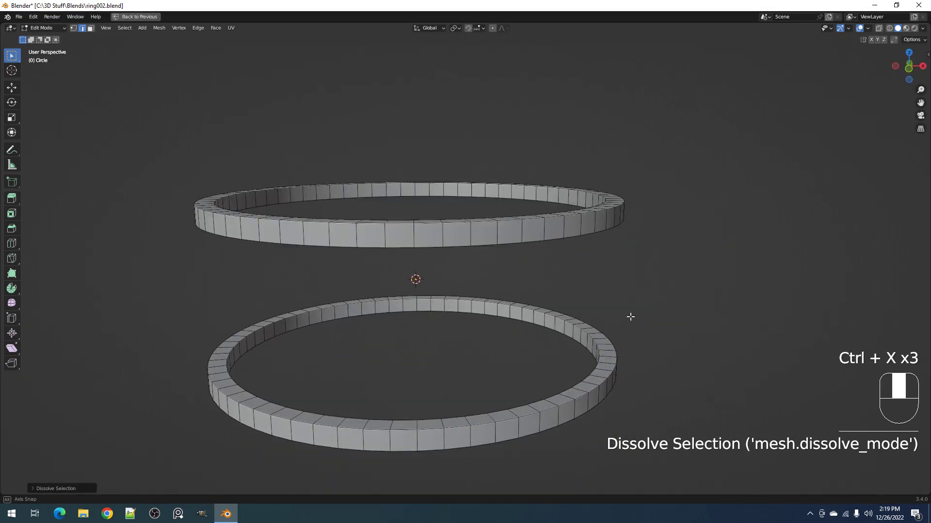
Add one centred edge loop around the inner wall and one around the top face of the lower ring
key("ctrl+r")
left_click(584, 337)
right_click(584, 337)
key("ctrl+r")
left_click(606, 344)
right_click(605, 343)
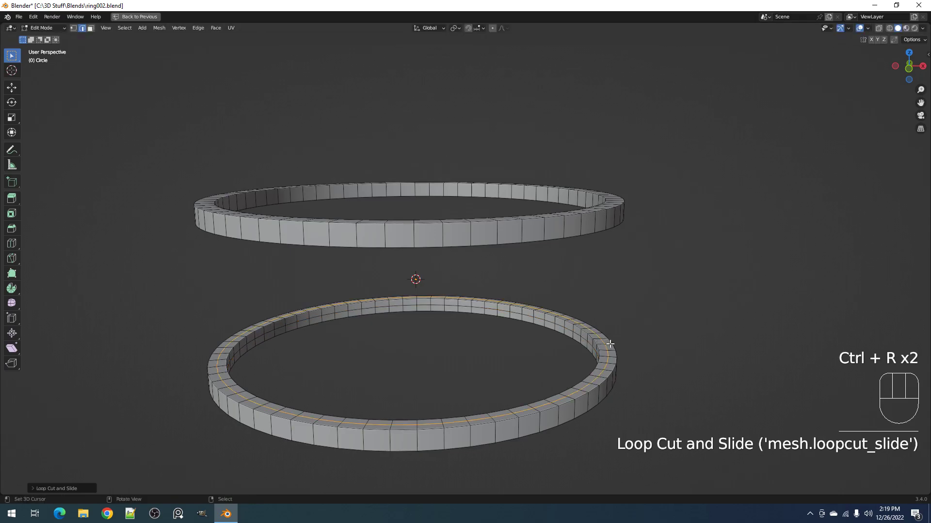
Add a centred edge loop around each remaining side of the lower and upper rings
key("ctrl+r")
middle_click_drag(605, 344, 639, 221)
key("ctrl+r")
left_click(607, 179)
right_click(608, 179)
key("ctrl+r")
left_click(620, 201)
right_click(620, 202)
key("ctrl+r")
left_click(641, 140)
right_click(641, 141)
key("ctrl+r")
left_click(633, 110)
right_click(634, 110)
middle_click_drag(633, 110, 638, 244)
key("ctrl+r")
left_click(638, 244)
right_click(638, 244)
scroll(618, 252, "down", 3)
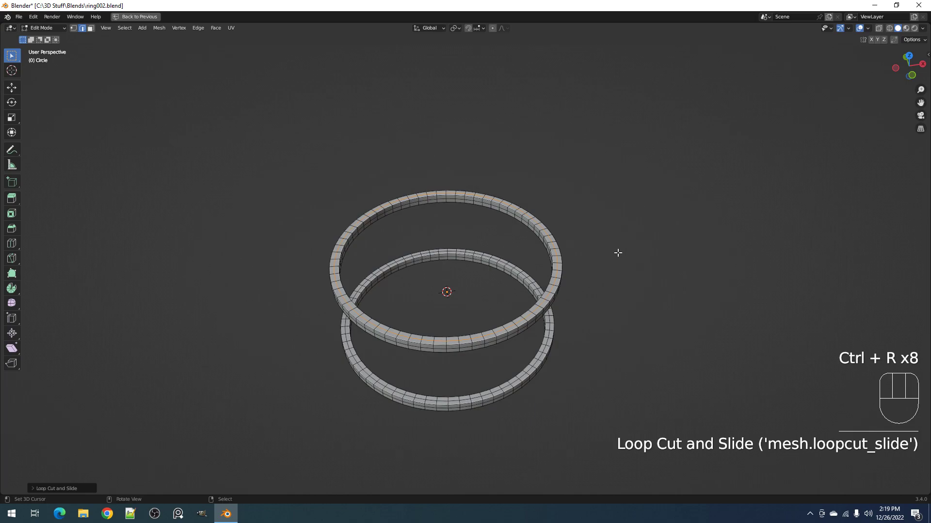
Select the entire mesh of both rings and return to Object Mode
middle_click_drag(612, 273, 567, 248)
left_click(565, 311)
key("Tab")
key("Tab")
key("alt+a")
key("Tab")
key("Tab")
key("a")
key("Tab")
key("Tab")
key("Tab")
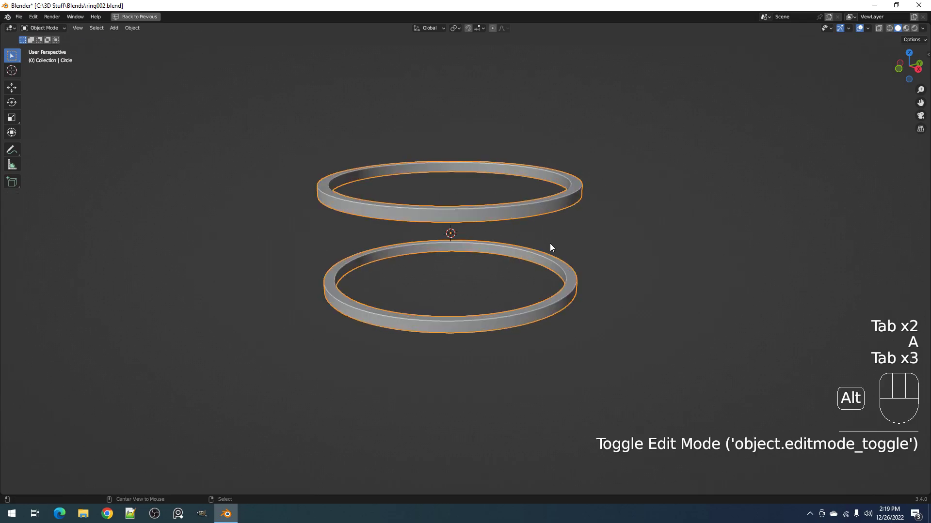
Reveal all hidden objects and select only the Circle base object among the overlapping ones
key("alt+h")
key("alt+a")
right_click(513, 213, "alt")
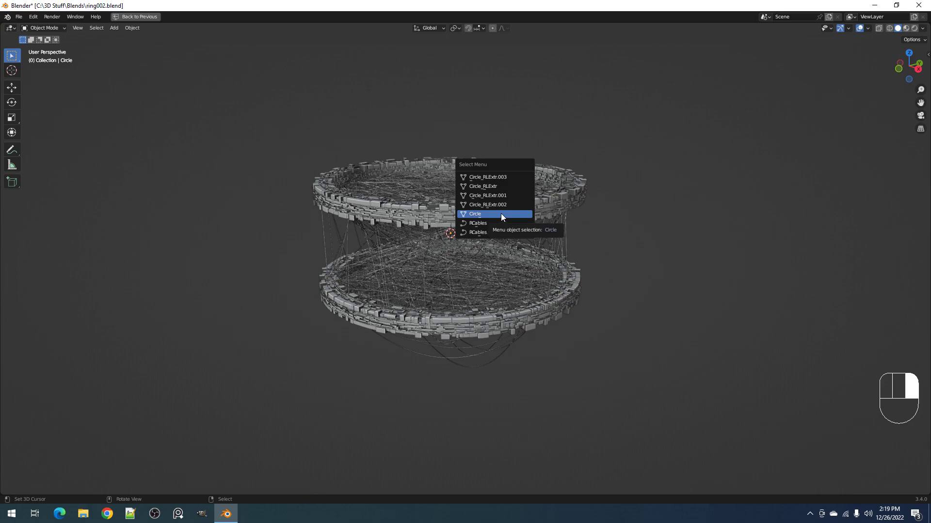
left_click(501, 214)
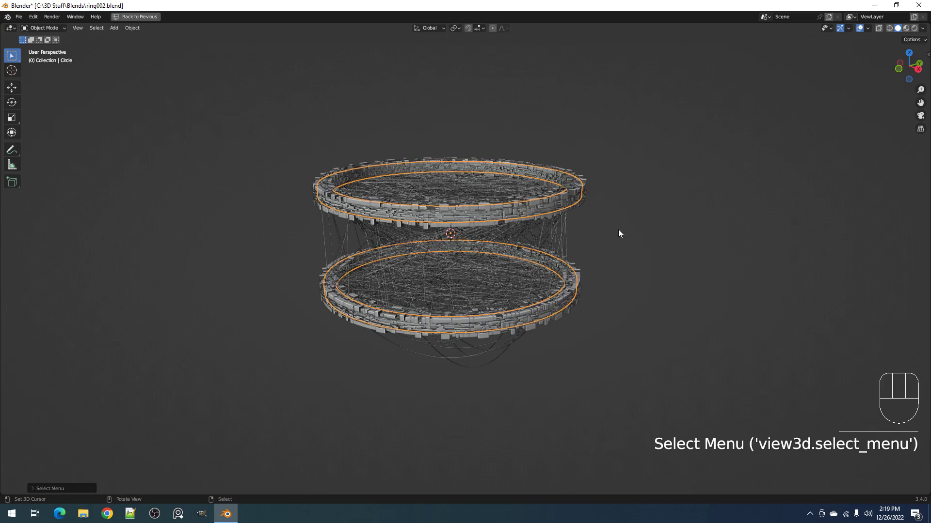
Turn off the viewport overlays and save the file
key("Tab")
key("Tab")
key("shift+alt+z")
middle_click_drag(630, 178, 597, 187, "shift")
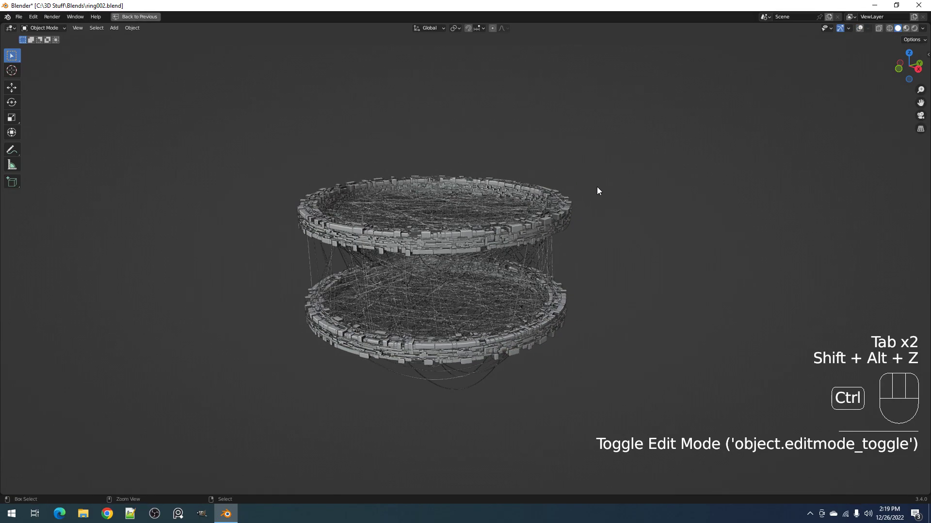
key("ctrl+s")
Try Random Panels on the base rings with 19% panel size and 5 cuts, and undo it
key("shift+q")
left_click(589, 161)
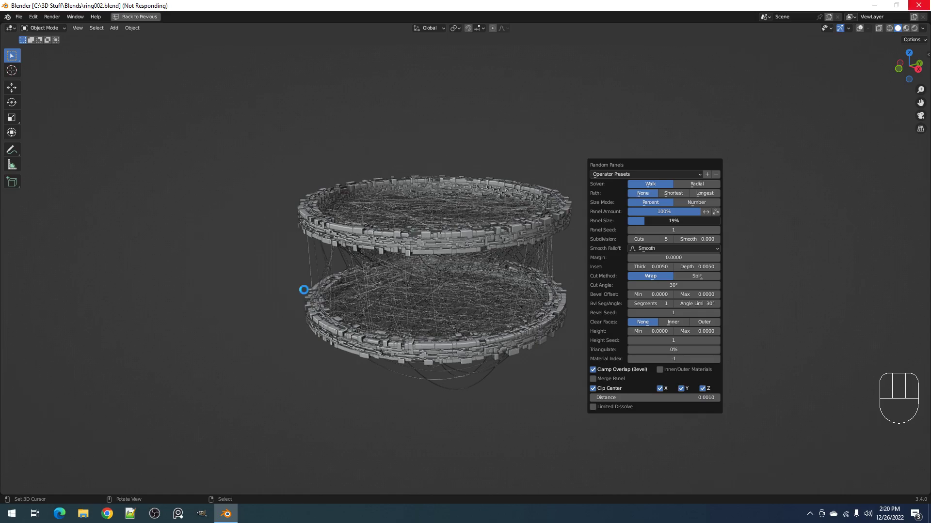
key("ctrl+z")
Run Random Panels on the base rings with 0 subdivision cuts and a panel size of 5%
key("shift+q")
left_click(601, 219)
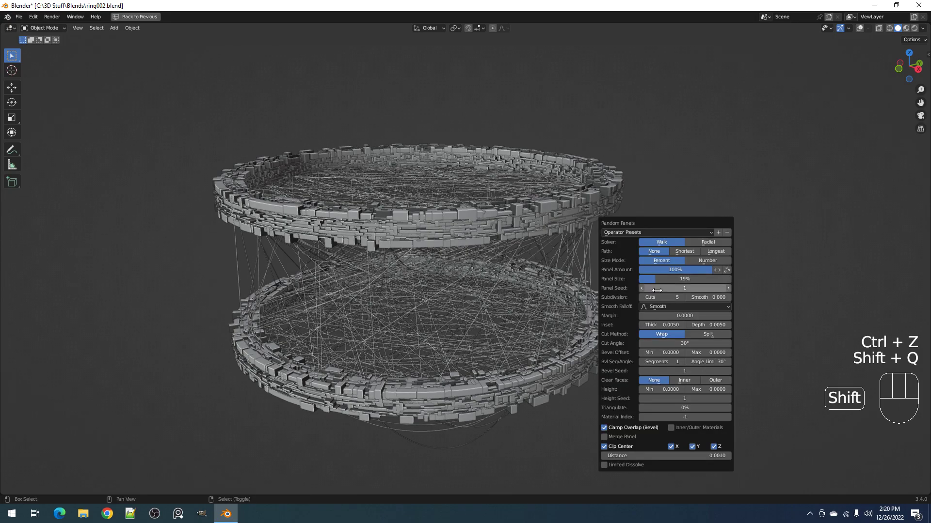
key("shift+q")
left_click(596, 132)
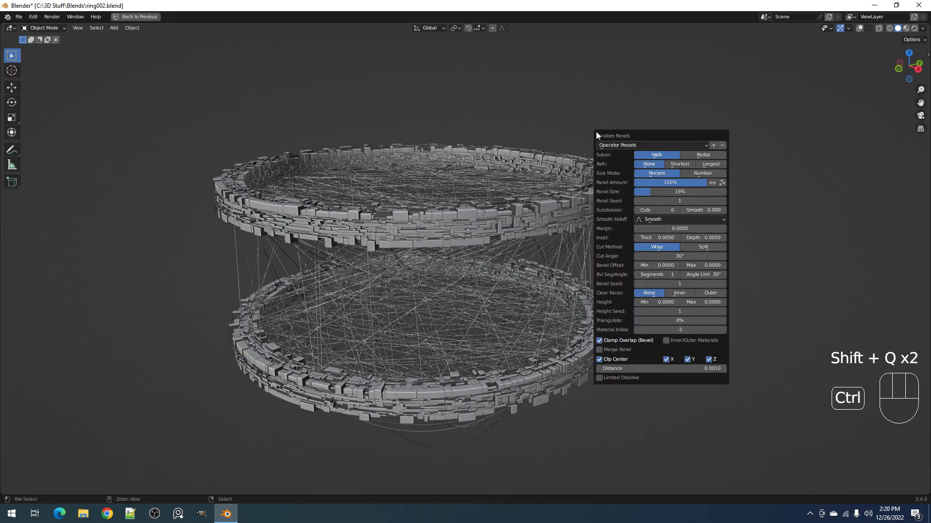
left_click_drag(654, 194, 640, 194)
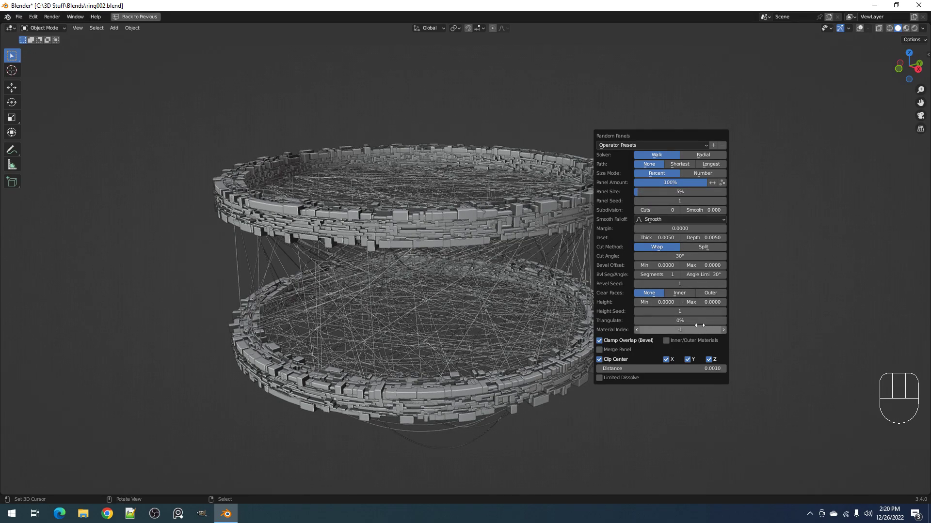
Set the panels' maximum height to 0.1480 and inset thickness to 0, and clear their outer faces
left_click_drag(703, 302, 698, 302)
left_click_drag(665, 237, 655, 237)
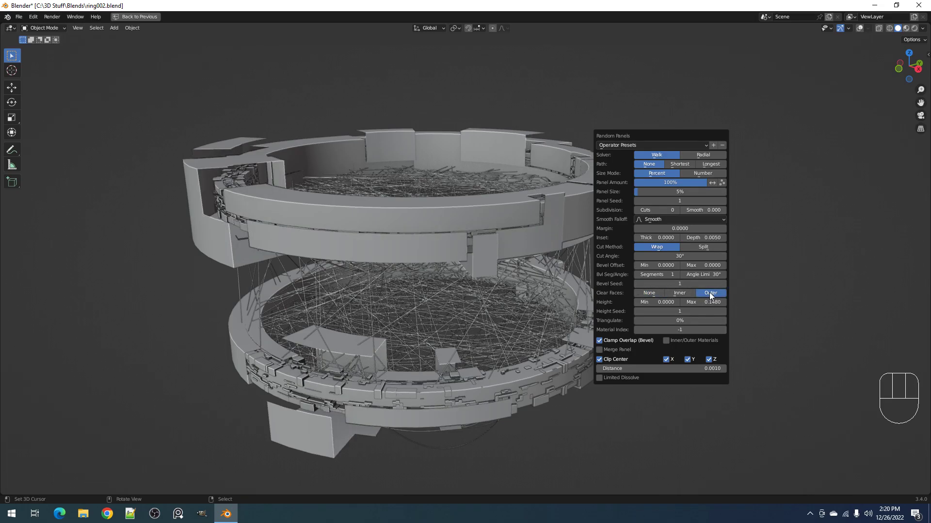
middle_click_drag(408, 298, 602, 226)
middle_click_drag(599, 214, 595, 241)
scroll(596, 241, "up", 3)
Set the panels' subdivision cuts to 1, the size mode to Number and the panel size to 5
key("F9")
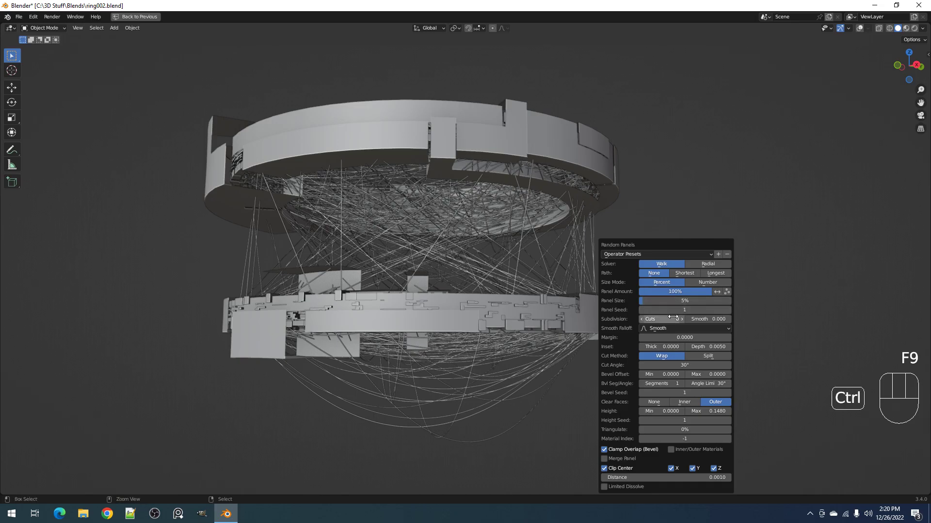
scroll(673, 317, "up", 1, "ctrl")
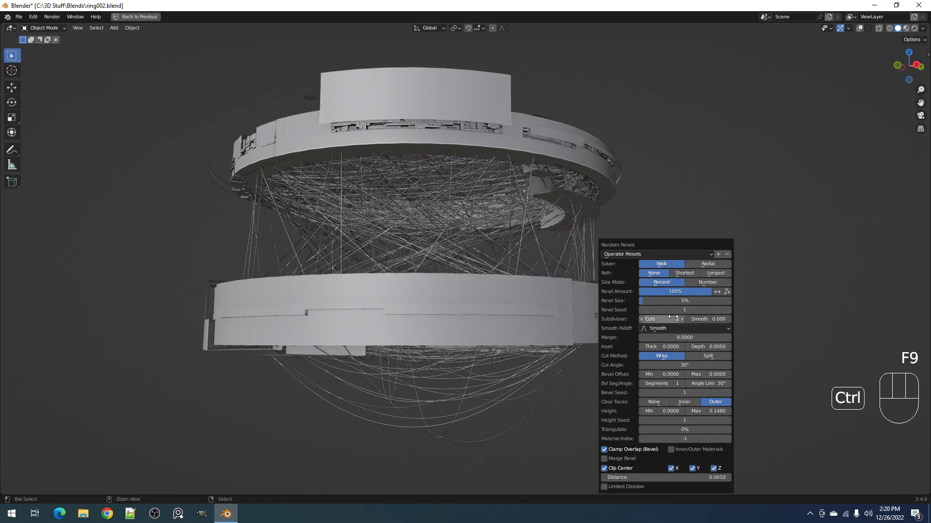
left_click(708, 281)
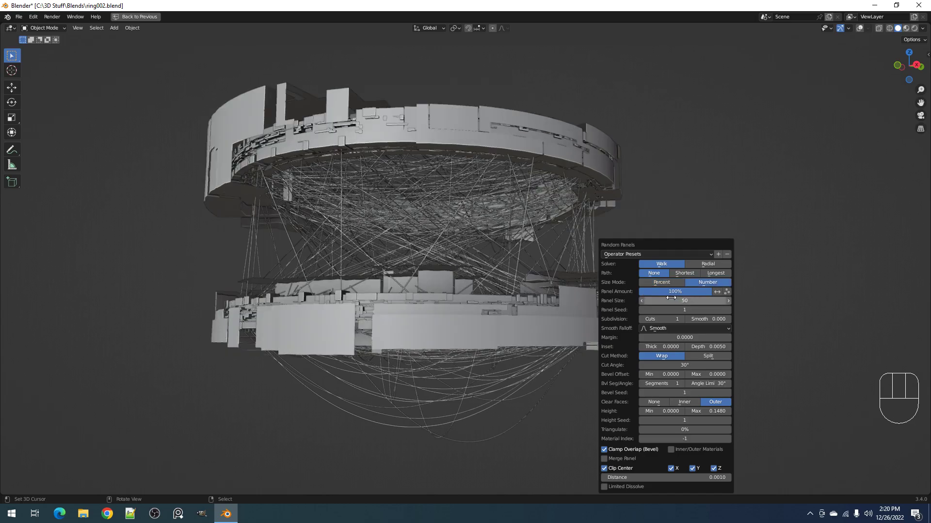
left_click(639, 303)
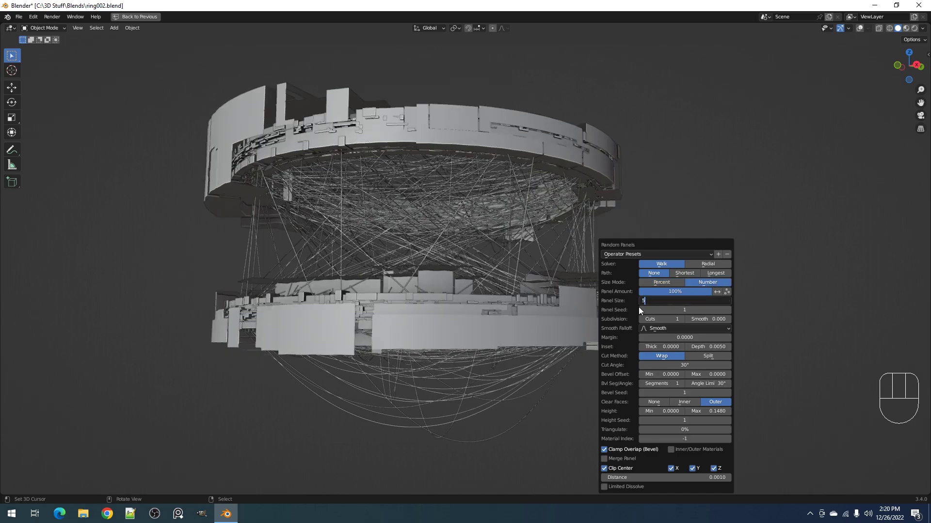
key("Return")
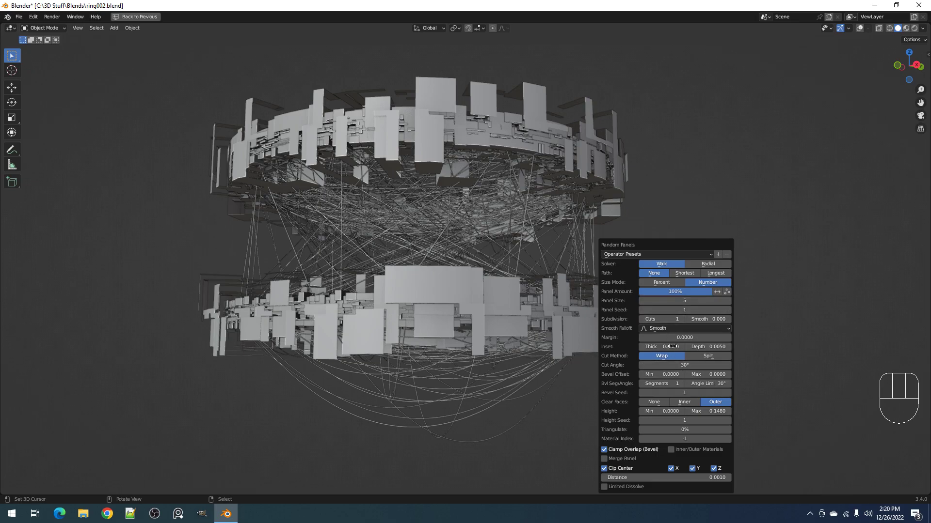
Compare 0 and 1 subdivision cuts, keep 0 and set the panel size to 2
scroll(667, 318, "down", 1, "ctrl")
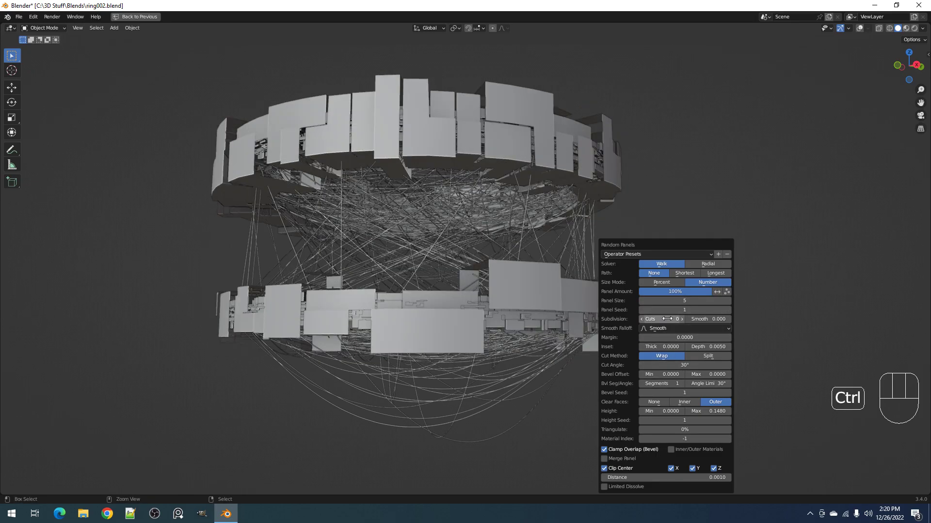
scroll(667, 319, "up", 1, "ctrl")
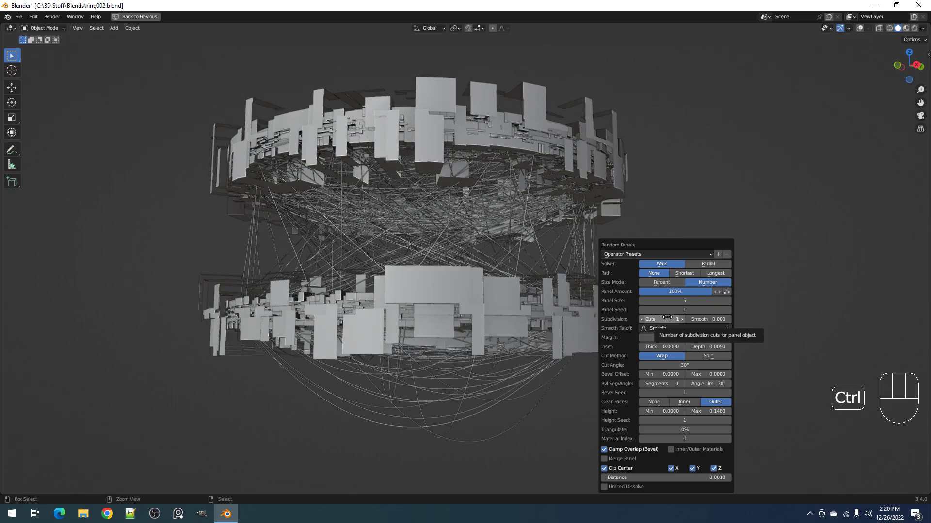
scroll(667, 318, "down", 1, "ctrl")
left_click(670, 302)
type("2")
key("Return")
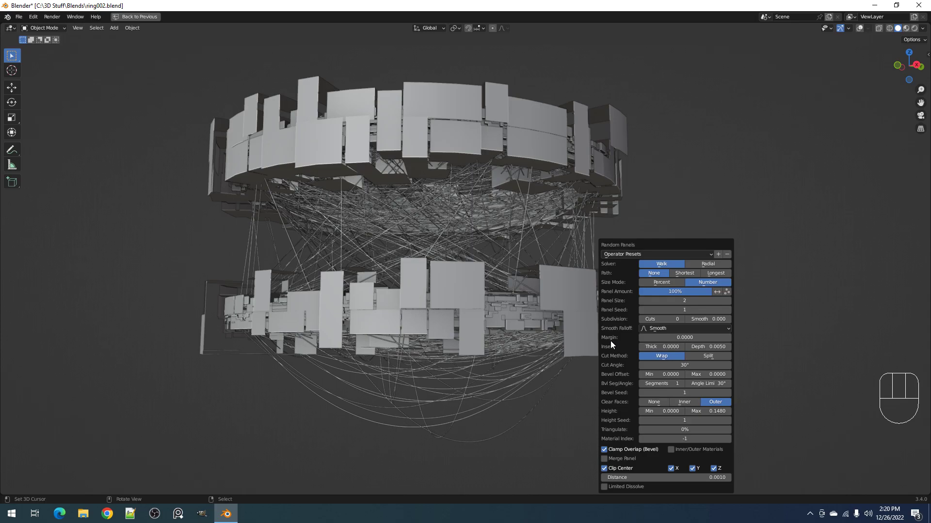
Check the panels from below and undo the Random Panels operation
scroll(516, 349, "down", 3)
middle_click_drag(516, 349, 532, 331)
scroll(531, 292, "up", 3)
key("ctrl+z")
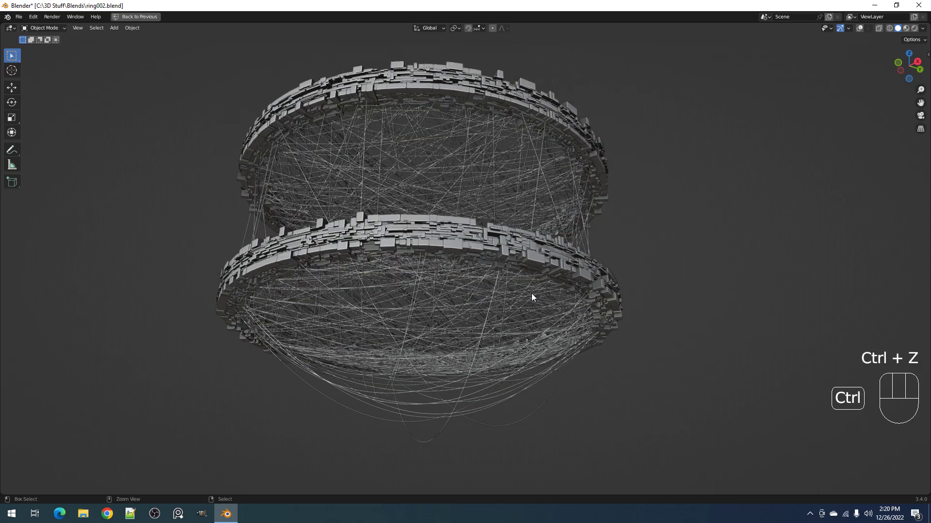
Run Random Panels on the base rings again with a panel size of 20
key("shift+q")
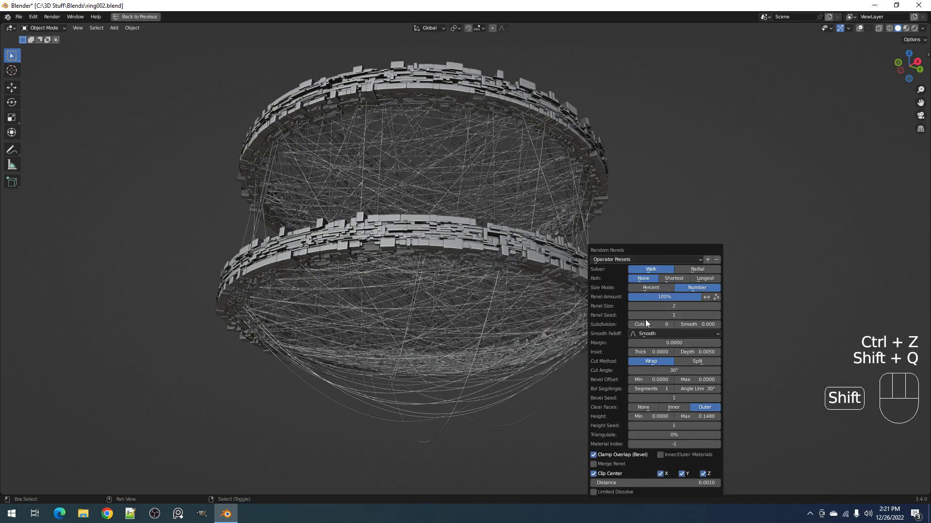
left_click(651, 306)
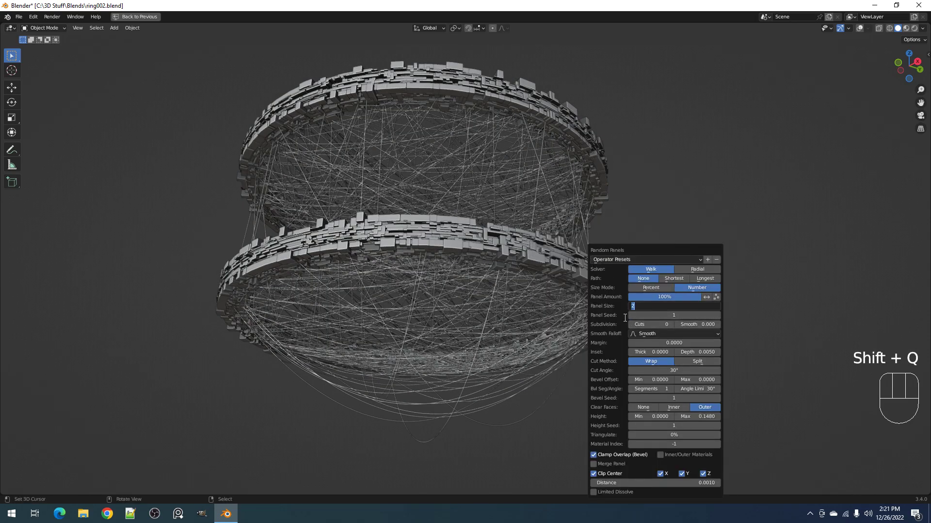
type("20")
key("Return")
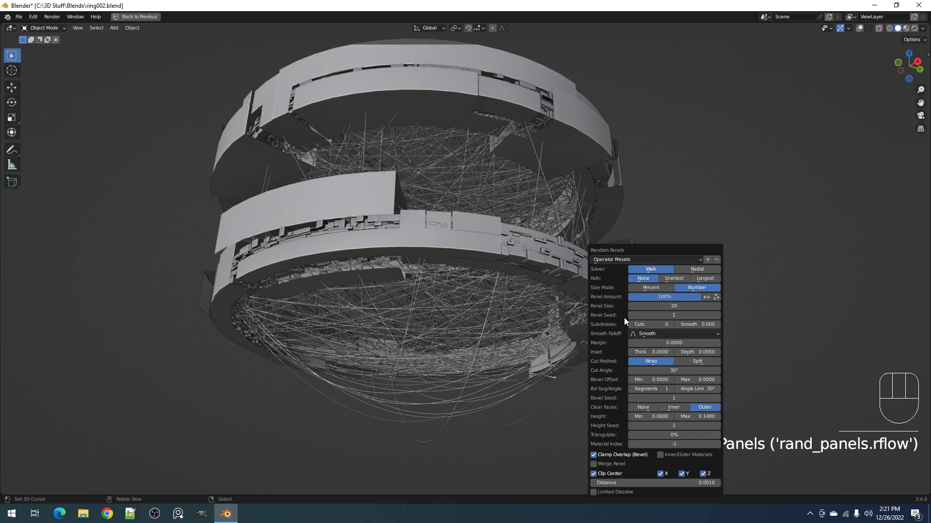
Compare the Clear Faces options on the panels and set it back to Outer
left_click(669, 408)
left_click(651, 408)
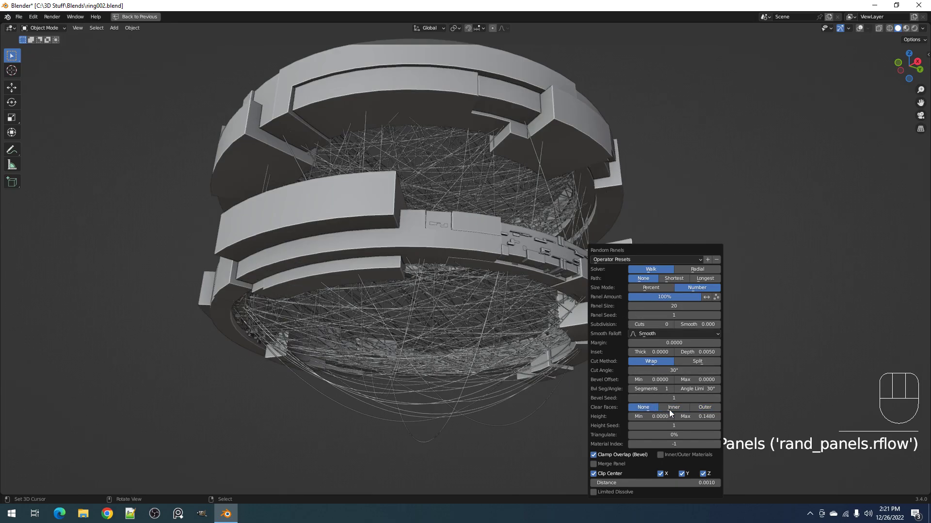
left_click(701, 407)
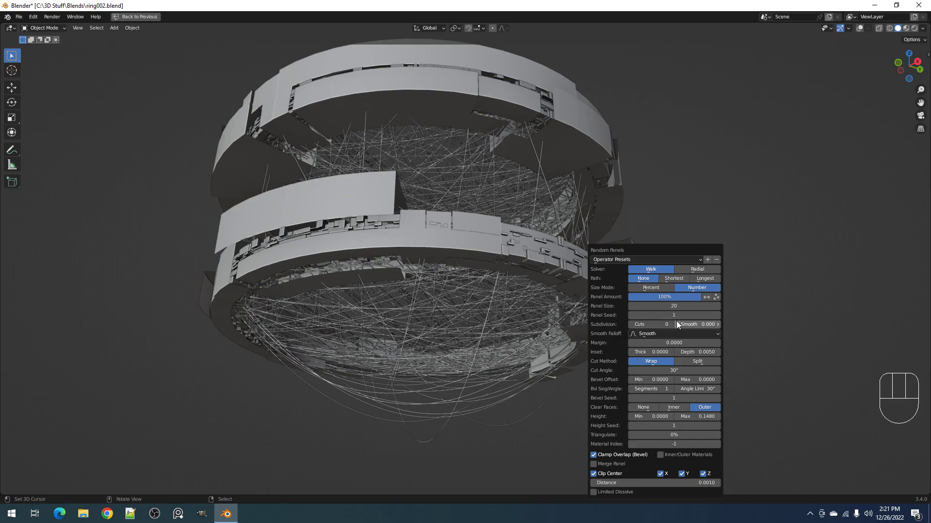
Set the panels' maximum height to 0.0880, the panel amount to 52% and the panel size to 5
mouse_move(700, 417)
left_mouse_down()
mouse_move(737, 417)
mouse_move(684, 416)
left_mouse_up()
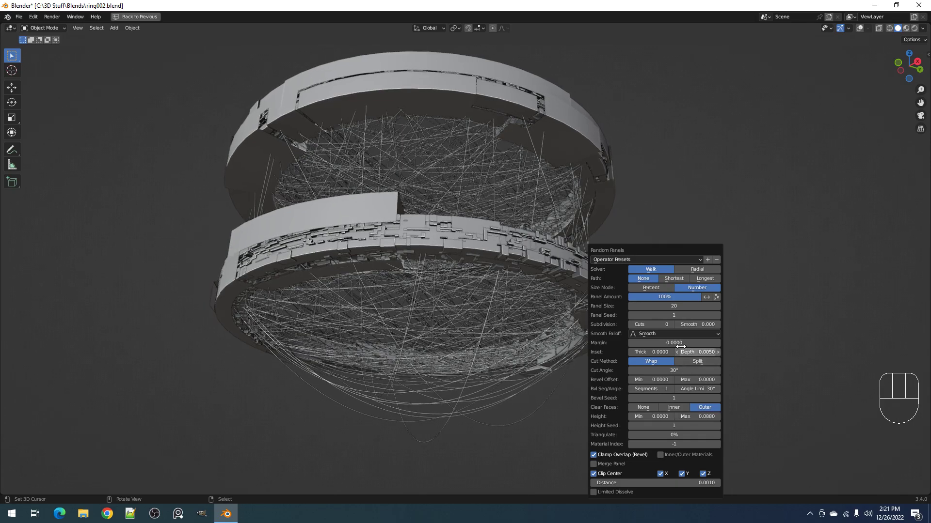
left_click_drag(687, 297, 665, 297)
left_click(663, 306)
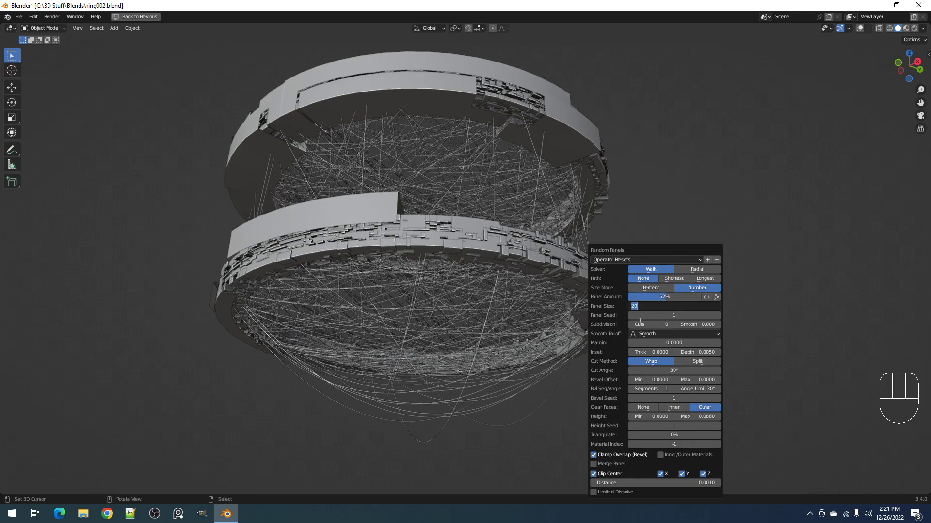
type("5")
key("Return")
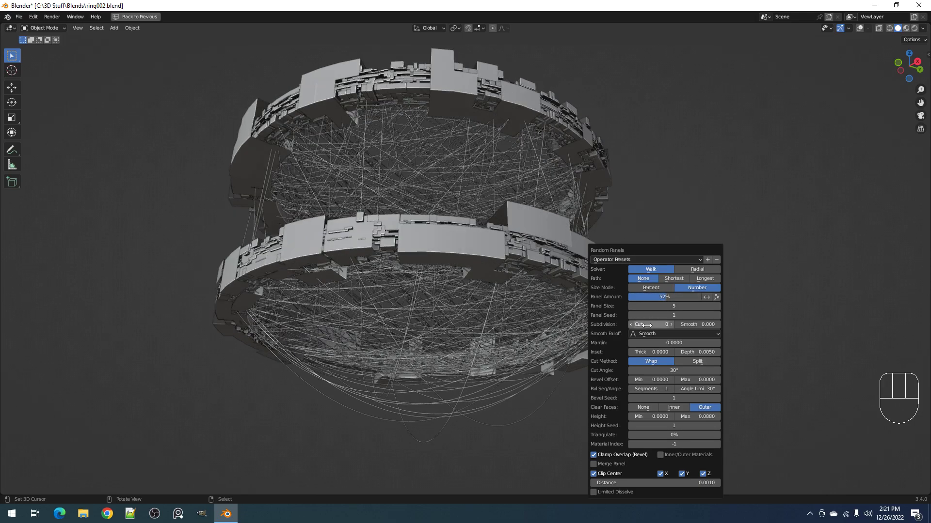
Try 2 subdivision cuts for the panels and undo the whole Random Panels operation
scroll(649, 326, "up", 1, "ctrl")
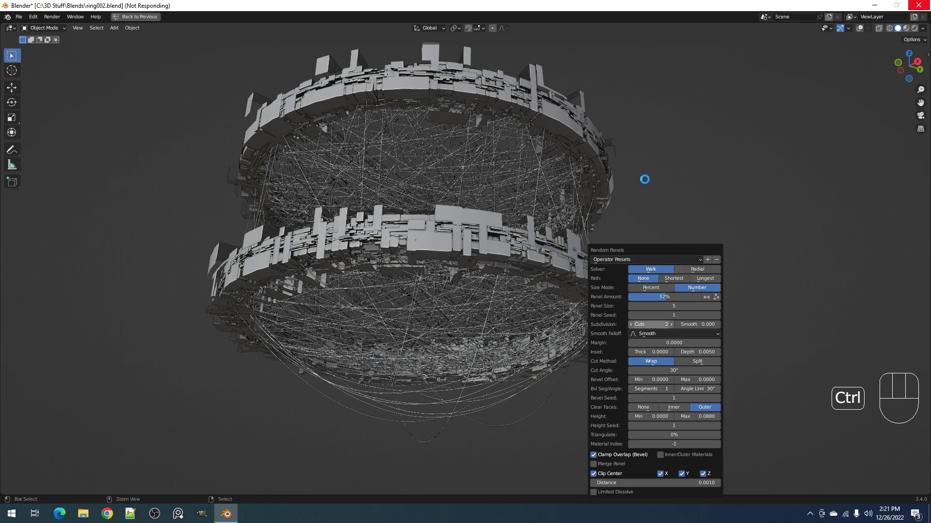
left_click(648, 177)
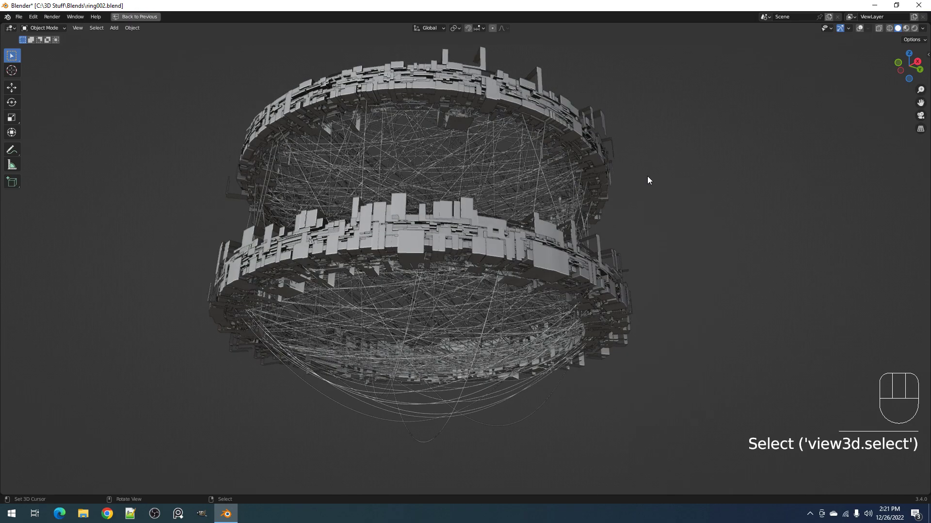
key("ctrl+z")
key("ctrl+z")
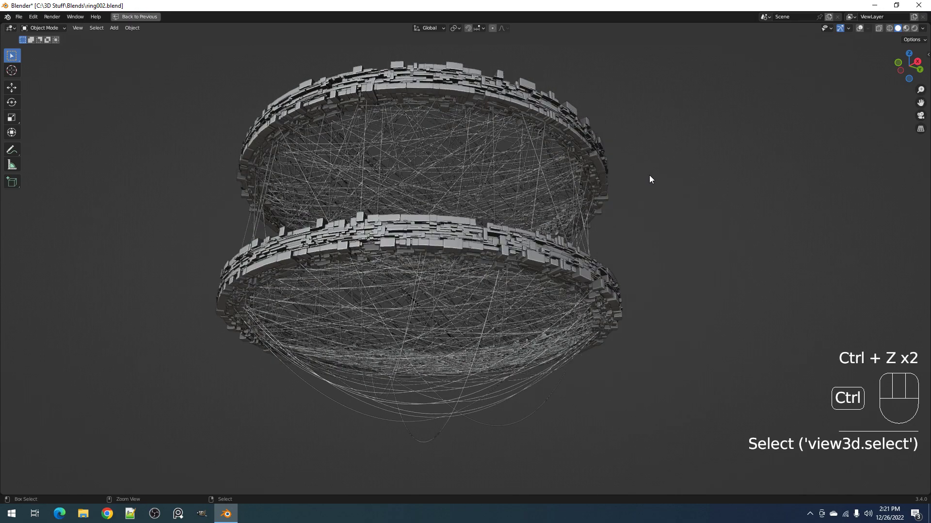
Turn the viewport overlays back on, hide the Circle base object and undo the hiding
key("shift+alt+z")
key("h")
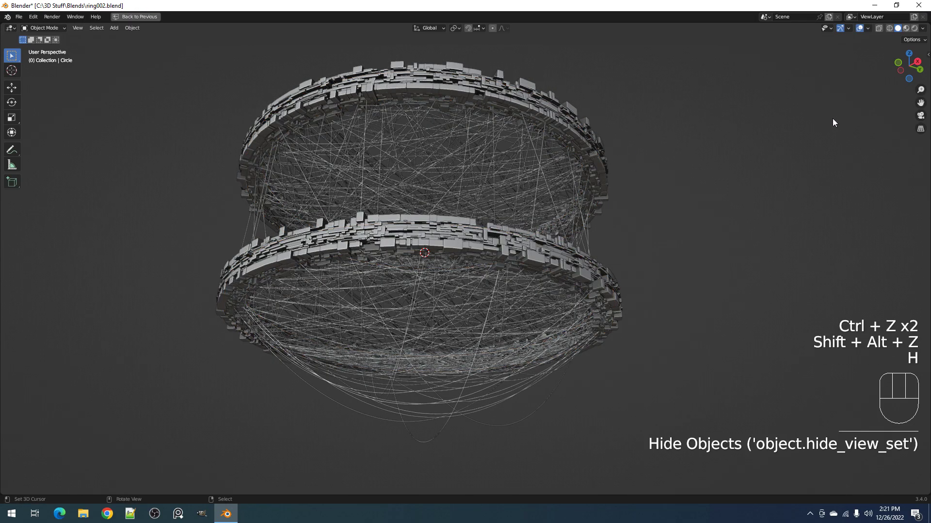
key("ctrl+z")
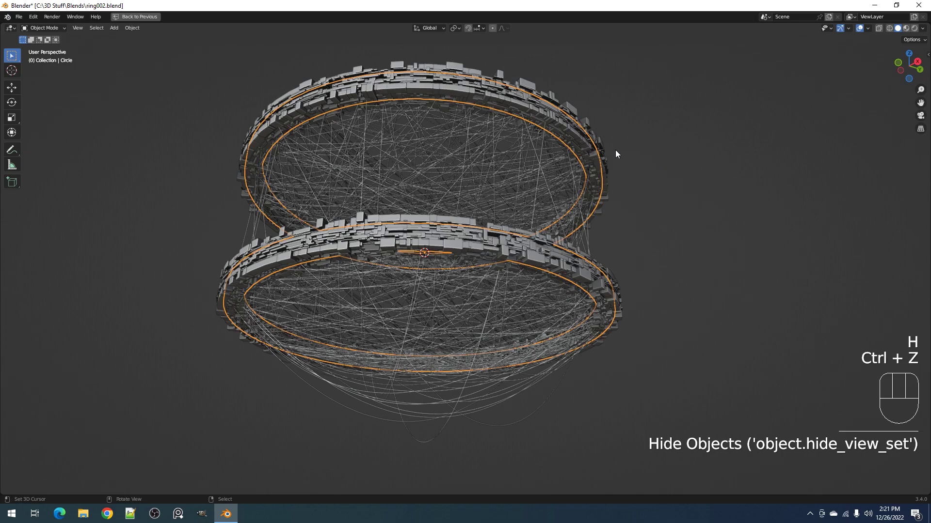
Isolate the Circle base object and select only its upper ring's linked geometry in Edit Mode, then return to Object Mode
key("g")
right_click(692, 124)
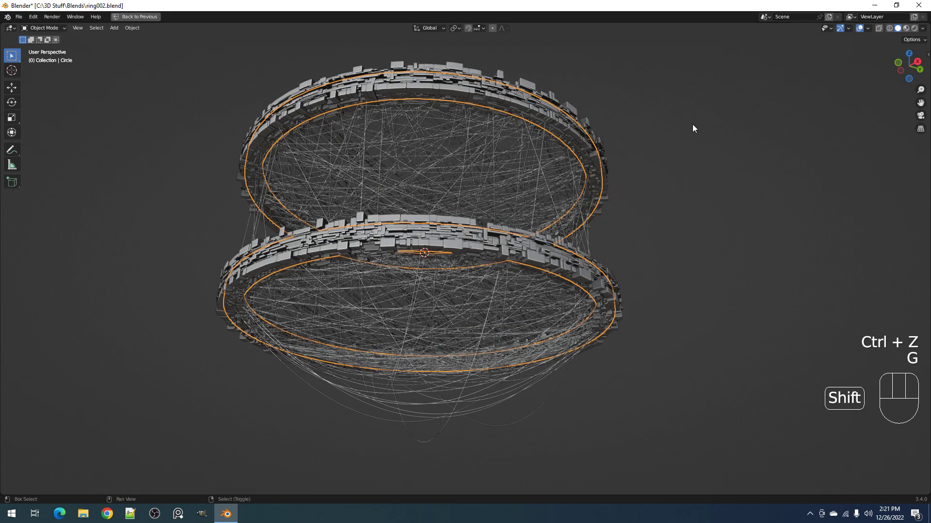
key("shift+h")
key("Tab")
middle_click_drag(692, 124, 579, 220)
key("alt+a")
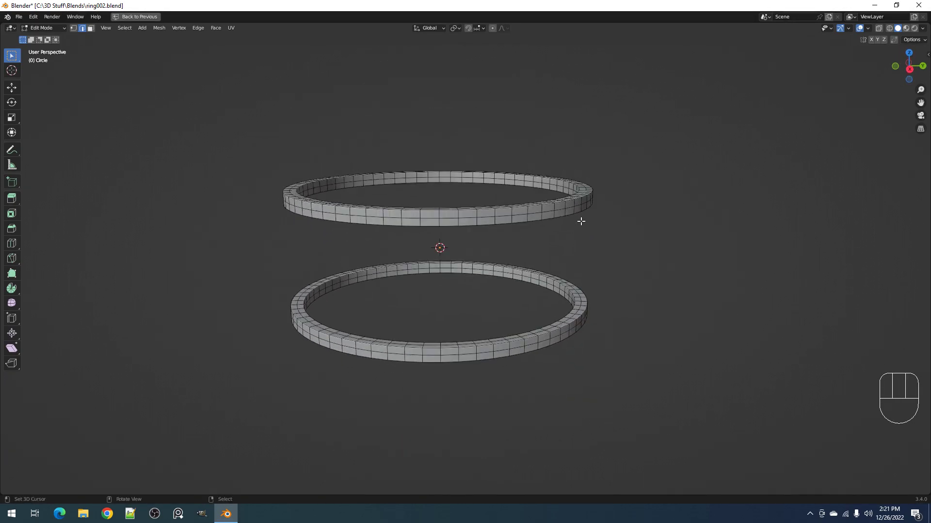
key("Tab")
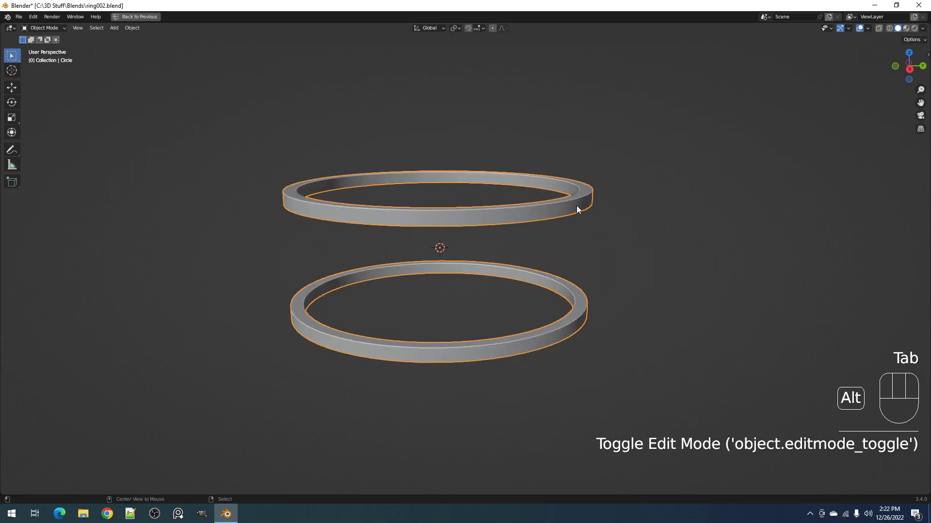
key("Tab")
key("alt+a")
key("l")
key("Tab")
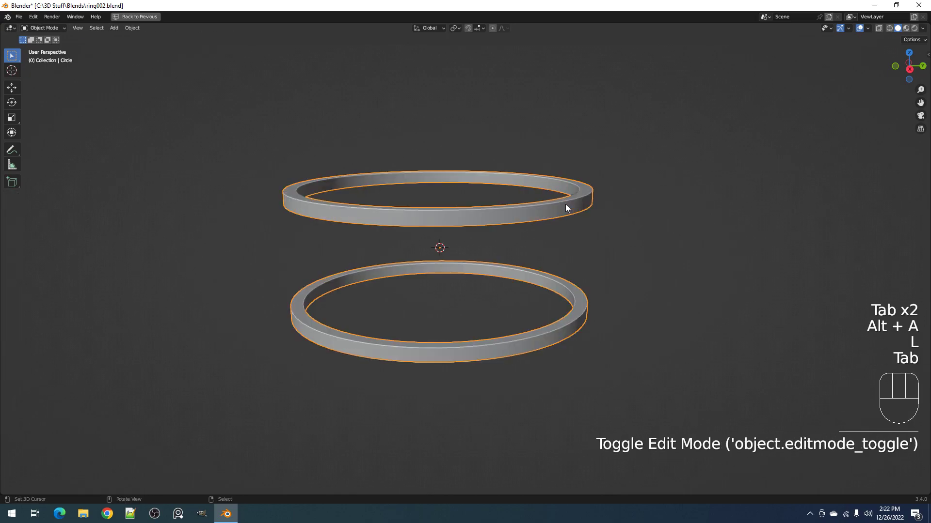
Unhide all the other objects and make the Circle base object the only selected one
key("alt+h")
key("alt+a")
right_click(562, 214, "alt")
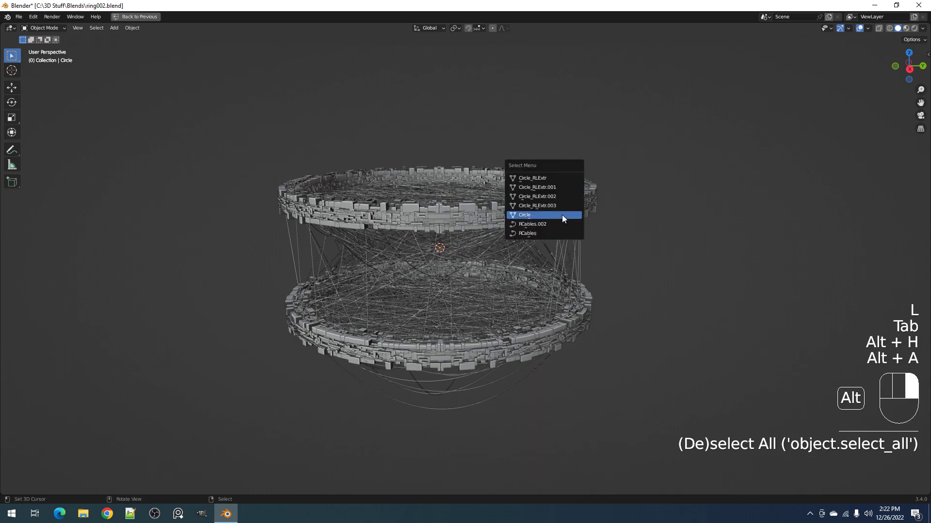
left_click(562, 214)
Hide the viewport overlays, try Random Panels on the Circle with a subdivision of 1 cut, and undo the operation
middle_click_drag(590, 235, 603, 203)
key("shift+alt+z")
key("shift+q")
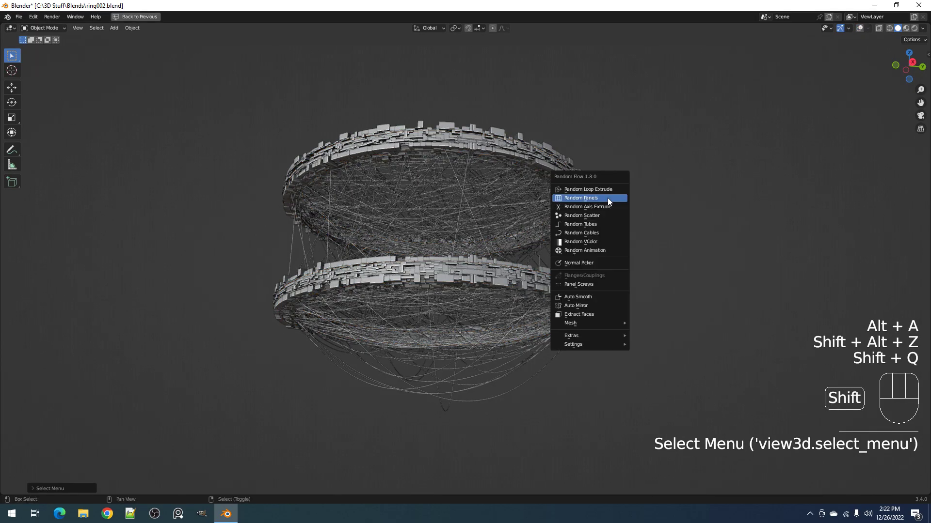
left_click(608, 198)
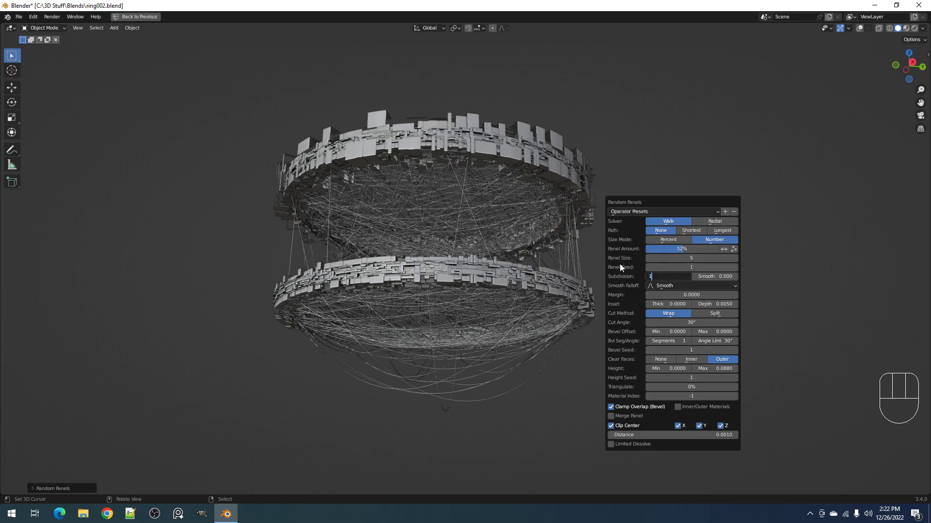
key("ctrl+z")
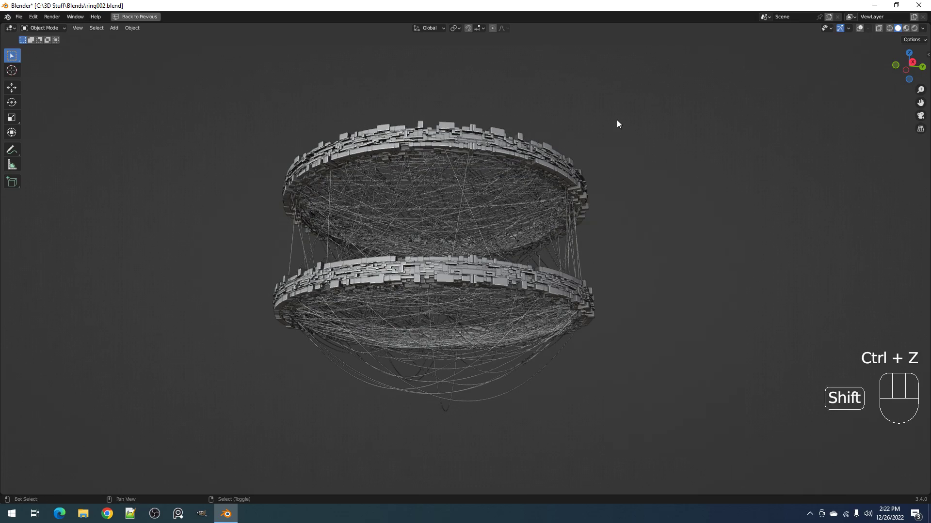
Isolate the Circle base object with overlays on and merge all its vertices by distance in Edit Mode
key("shift+h")
key("Tab")
key("shift+alt+z")
key("a")
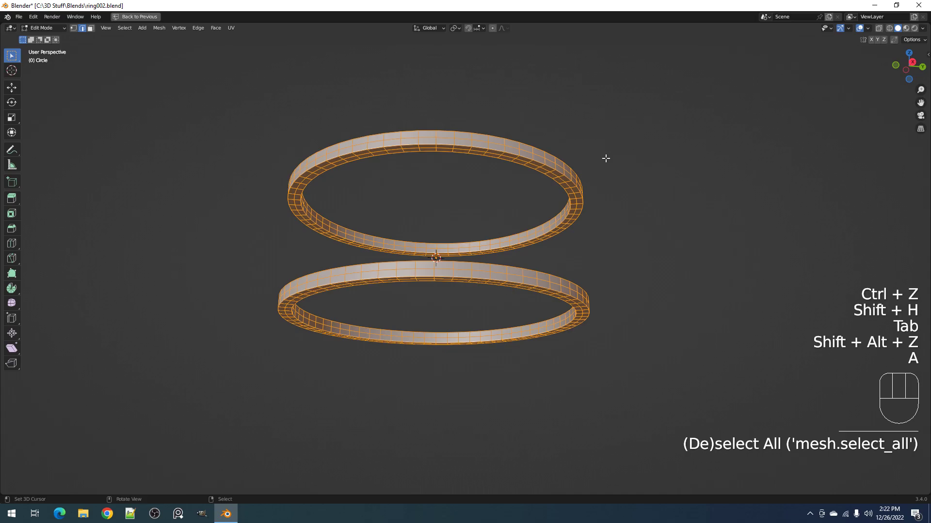
key("m")
left_click(601, 190)
Inspect the base mesh in wireframe and select only the upper ring's linked geometry
middle_click_drag(601, 190, 601, 224)
scroll(601, 223, "up", 2)
scroll(601, 223, "up", 6)
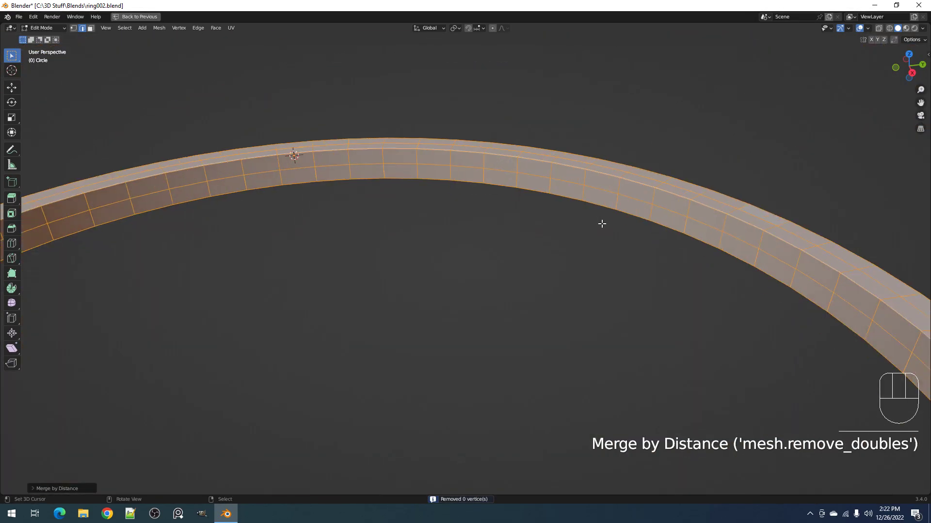
key("shift+z")
scroll(602, 223, "down", 6)
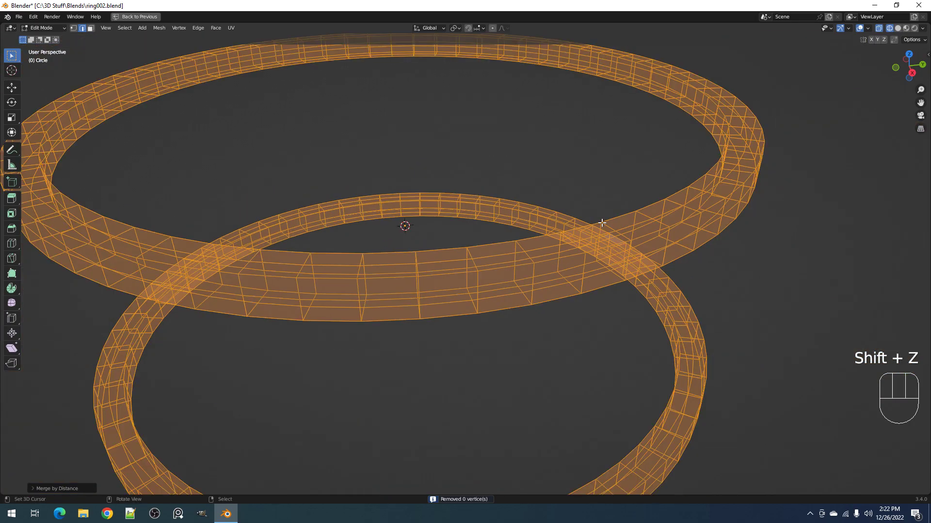
middle_click_drag(602, 222, 607, 176)
key("alt+a")
key("l")
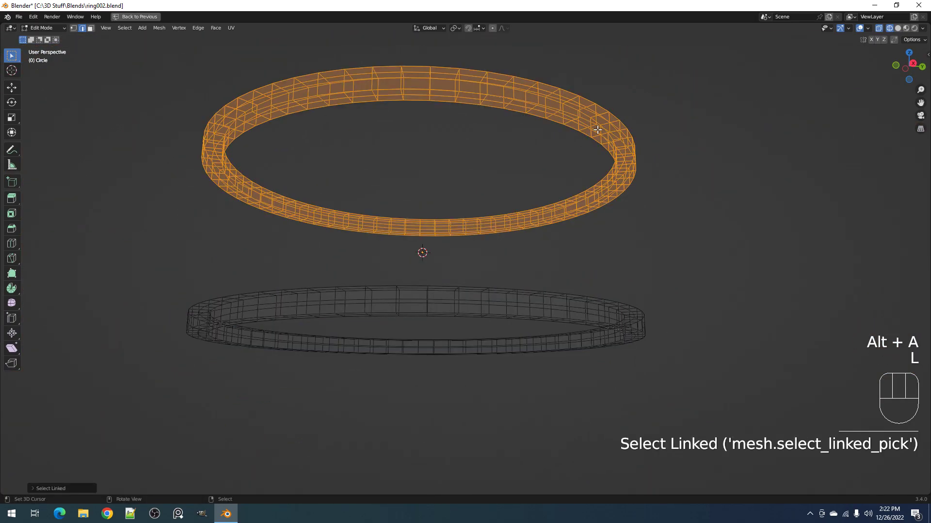
Run Random Panels on the upper ring in Object Mode with a panel amount of 100% and a maximum height of 0.0000
key("shift+z")
key("Tab")
key("shift+q")
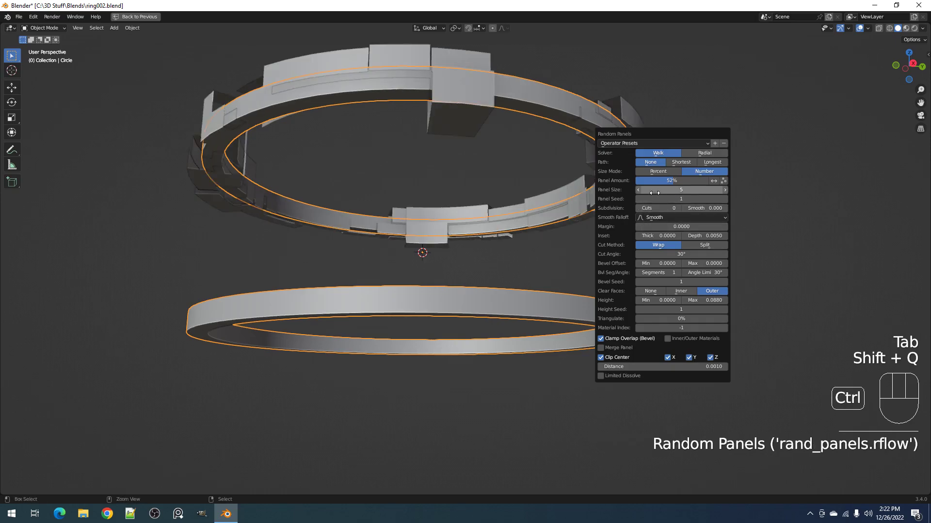
left_click_drag(672, 180, 724, 181)
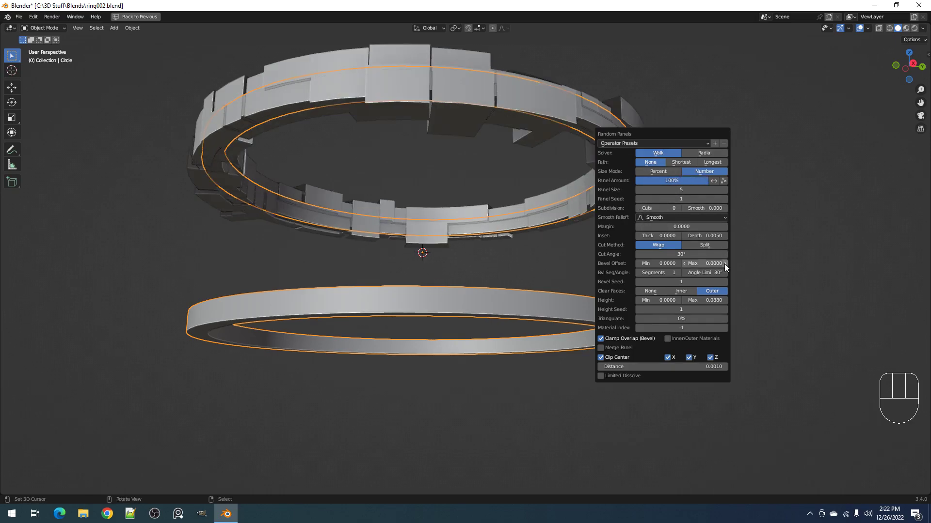
left_click_drag(708, 301, 681, 300)
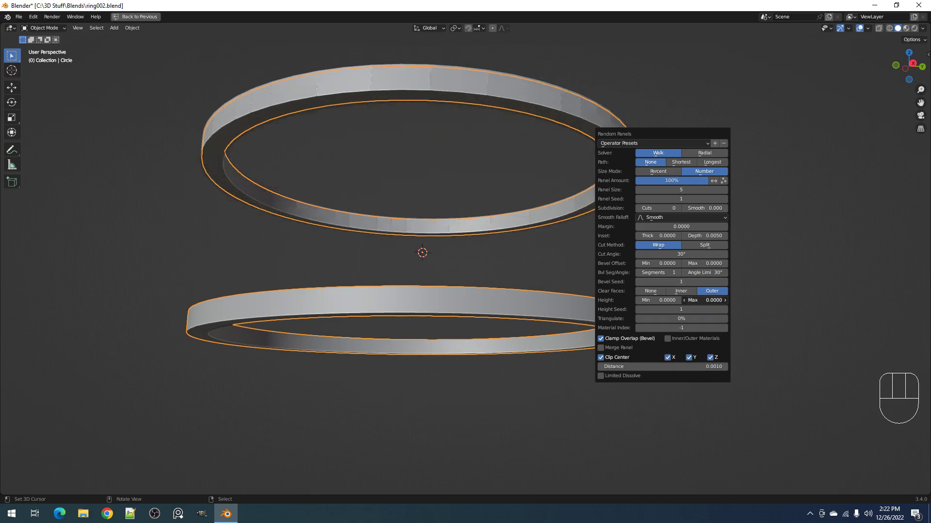
Set the panel size to 3 and the subdivision to 1 cut, then undo the Random Panels operation
scroll(672, 189, "down", 2, "ctrl")
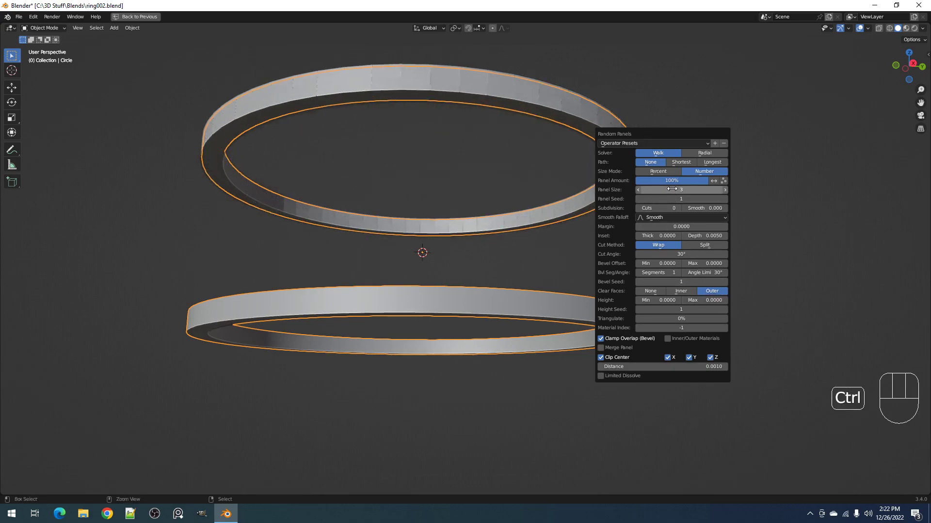
scroll(665, 207, "up", 1, "ctrl")
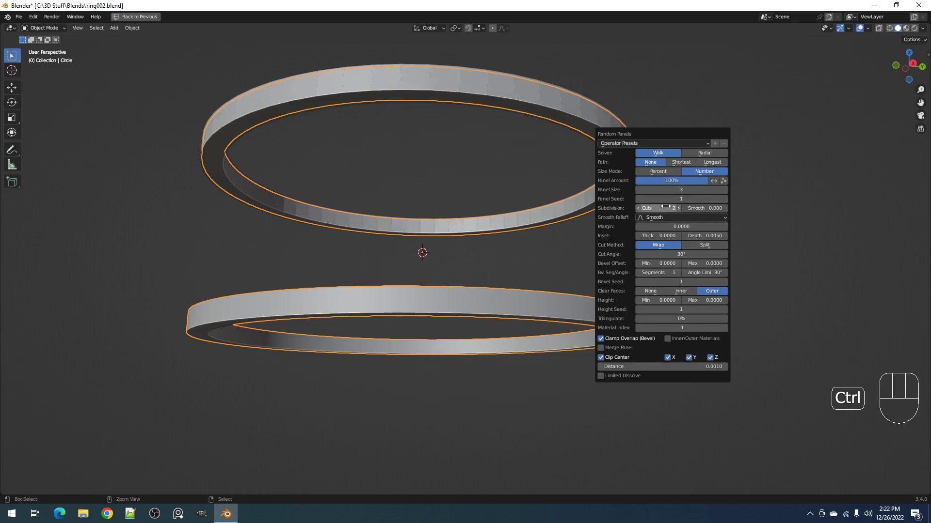
scroll(665, 207, "up", 1, "ctrl")
scroll(666, 207, "down", 4, "ctrl")
scroll(665, 207, "up", 1, "ctrl")
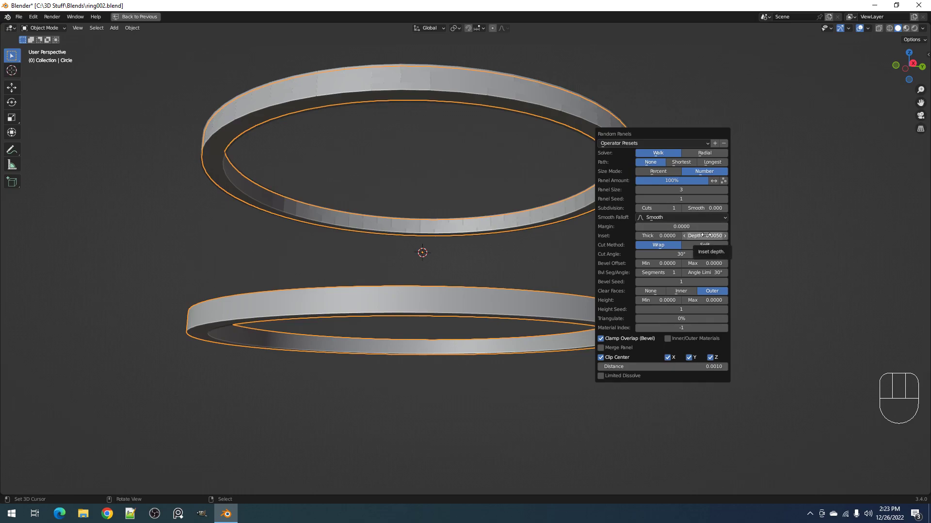
key("ctrl+z")
Bring back the hidden cables and extrusions and select only the Circle base object
key("shift+h")
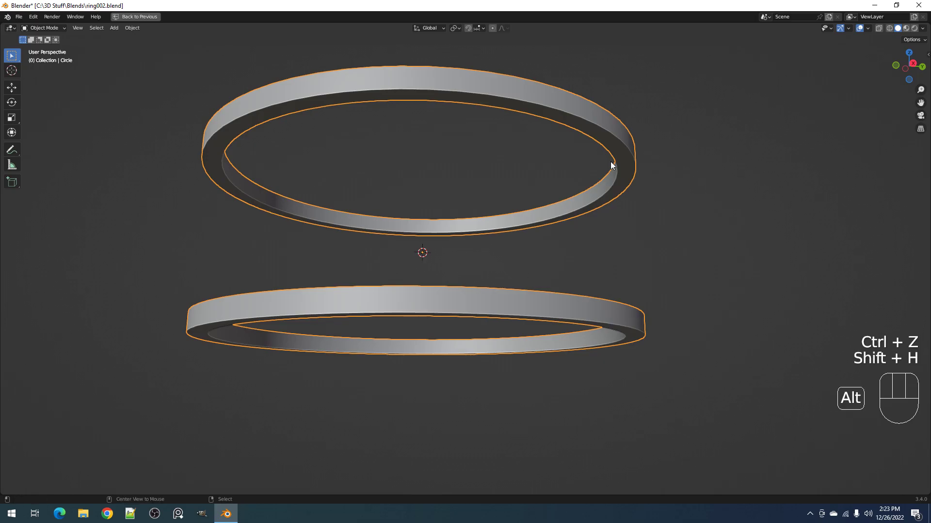
key("alt+h")
key("alt+a")
right_click(592, 121, "alt")
left_click(592, 120)
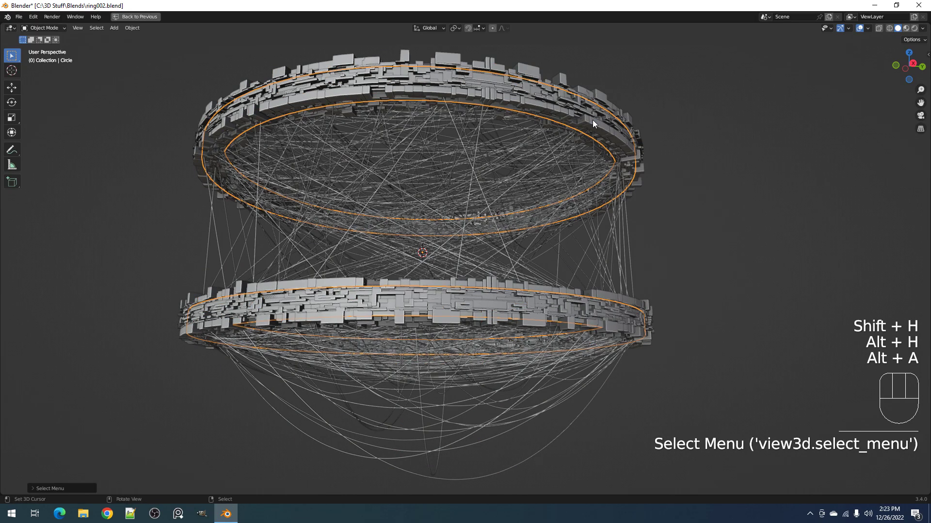
Check the Circle's upper ring selection in wireframe, hide the overlays and run Random Panels on that ring
key("Tab")
key("shift+z")
key("shift+z")
key("Tab")
scroll(601, 121, "down", 3)
key("shift+alt+z")
key("shift+q")
left_click(611, 123)
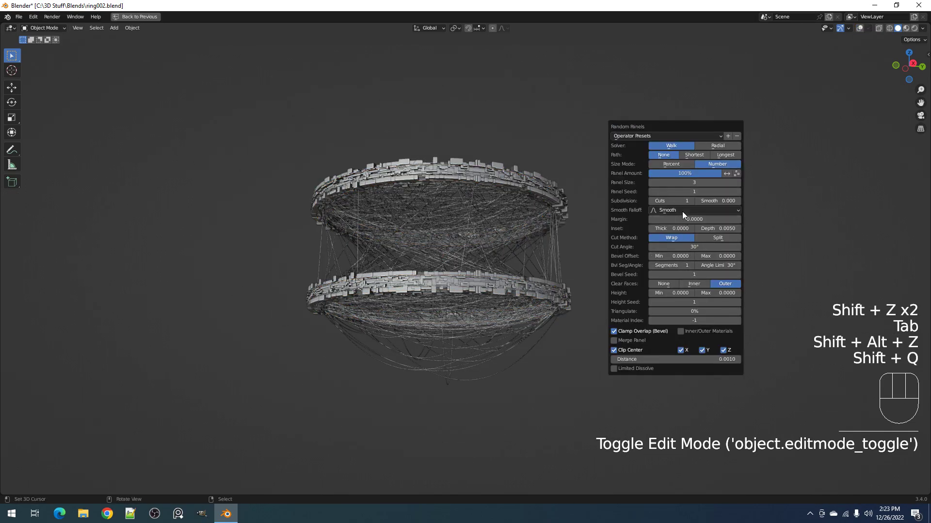
Set the panels' maximum height to 0.1 and the subdivision to 2 cuts
left_click(723, 292)
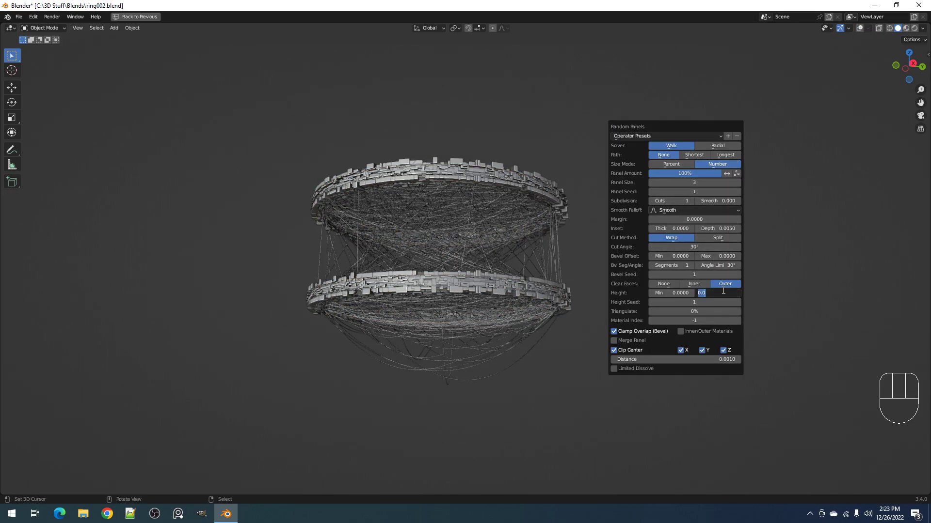
key("BackSpace")
type(".1")
key("Return")
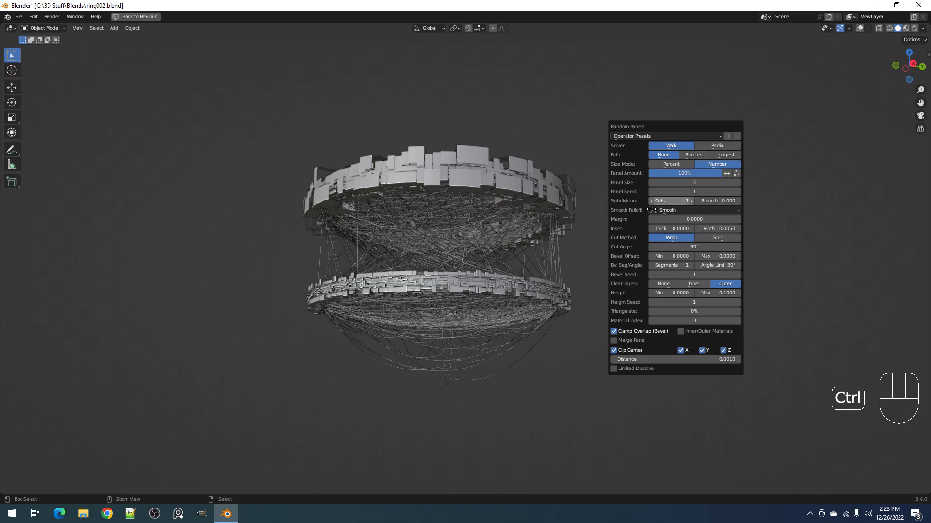
scroll(656, 204, "up", 1, "ctrl")
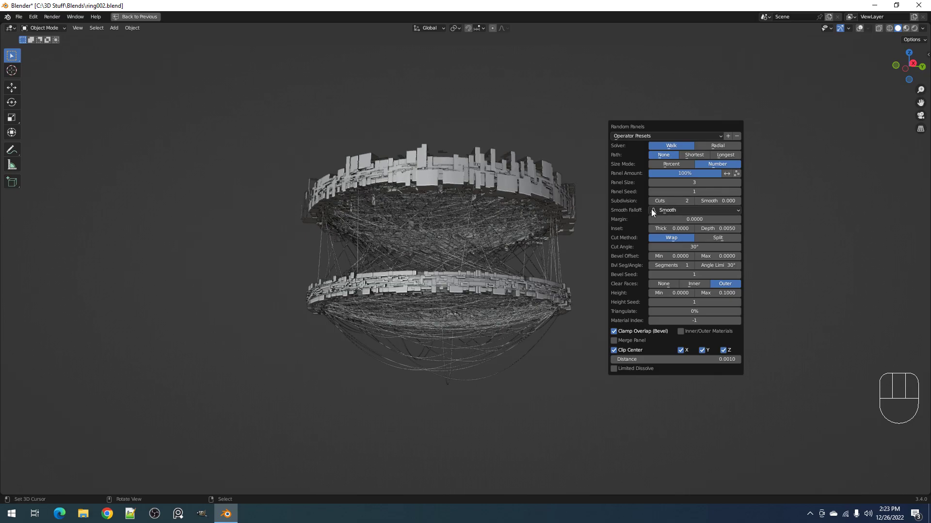
Try the Radial solver for the panels and set it back to Walk
mouse_move(527, 233)
middle_mouse_down()
mouse_move(520, 198)
mouse_move(522, 304)
mouse_move(523, 244)
middle_mouse_up()
key("F9")
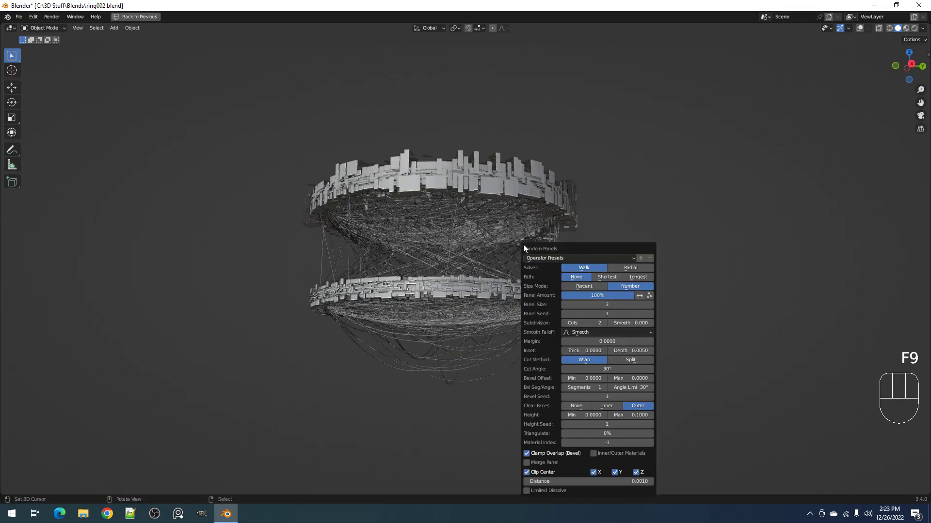
left_click(621, 269)
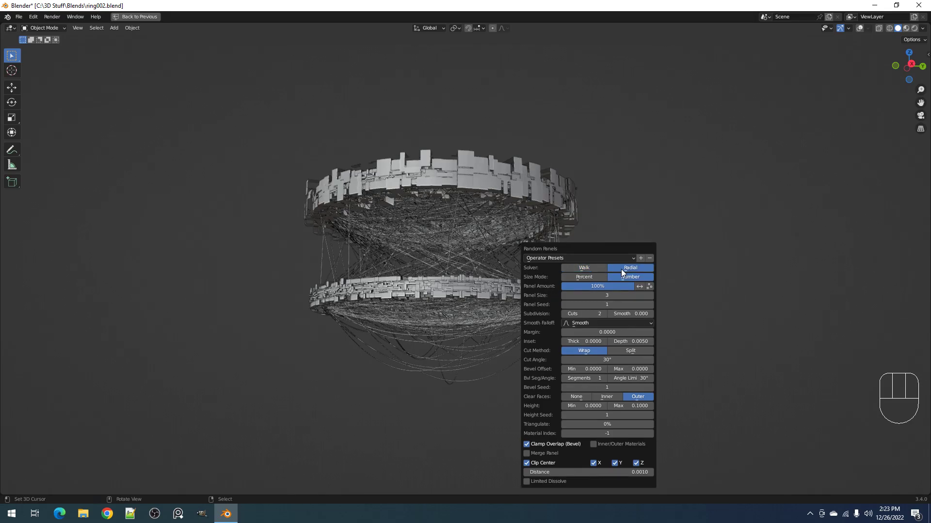
left_click(596, 268)
Set the panel amount to 50% and the panel seed to 3, and enable both options beside the panel amount
left_click(577, 296)
type("50")
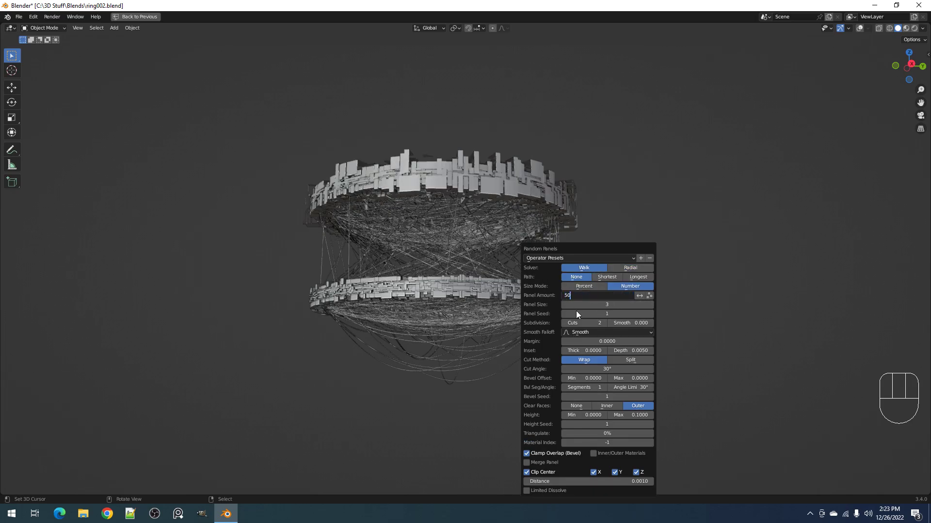
key("Return")
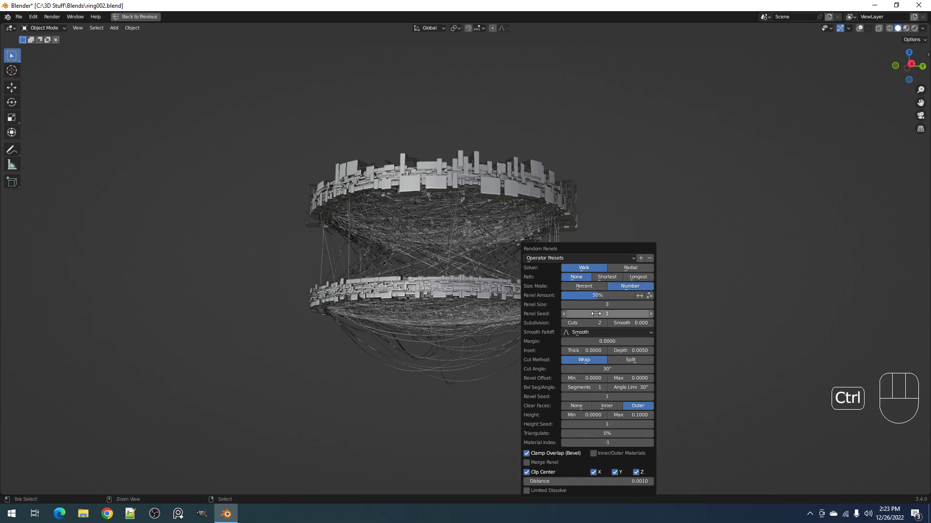
scroll(596, 314, "up", 1, "ctrl")
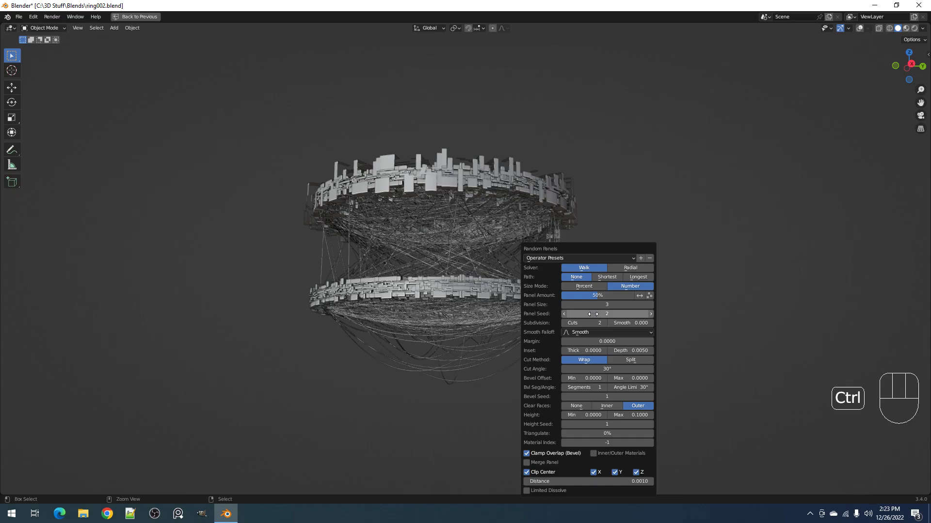
scroll(592, 314, "up", 1, "ctrl")
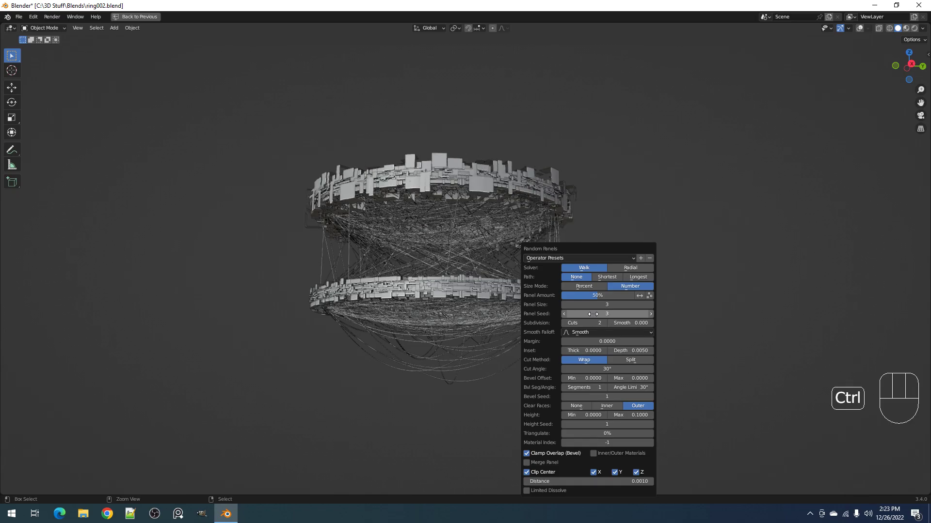
left_click(640, 296)
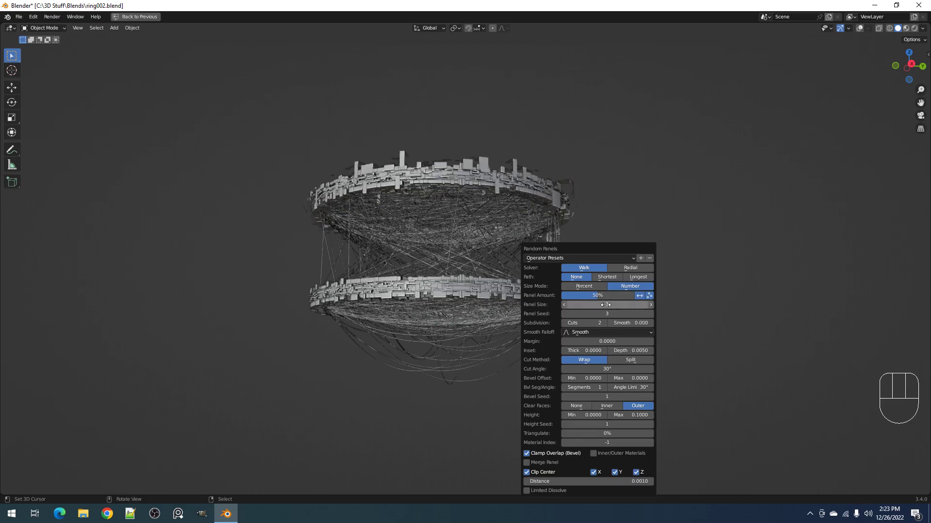
Undo the last change, turn the viewport overlays back on and clear the object selection
key("ctrl+z")
middle_click_drag(342, 307, 515, 237)
key("shift+alt+z")
key("alt+a")
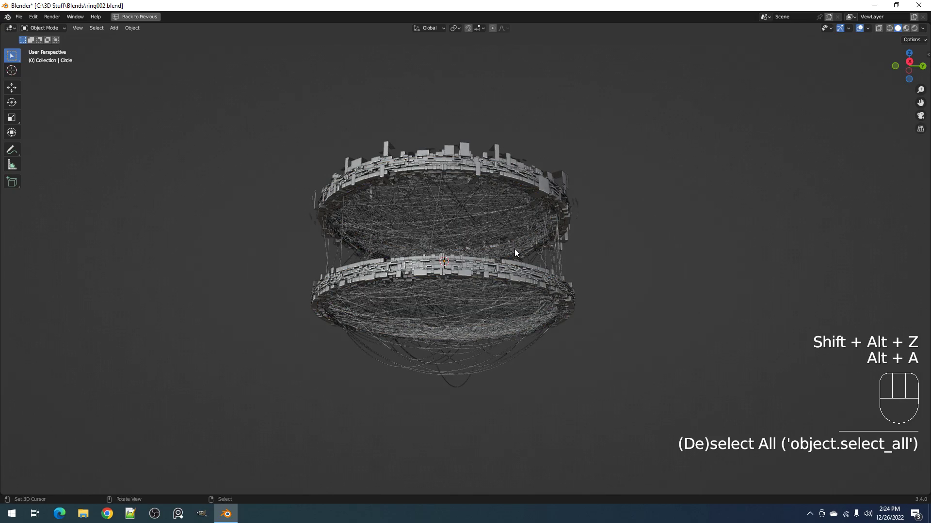
Isolate the Circle base object, select only its lower ring's linked geometry in Edit Mode, and unhide the other objects
key("alt+a")
left_click(514, 268, "alt")
left_click(513, 268)
key("shift+h")
key("Tab")
key("alt+a")
key("l")
key("Tab")
key("alt+h")
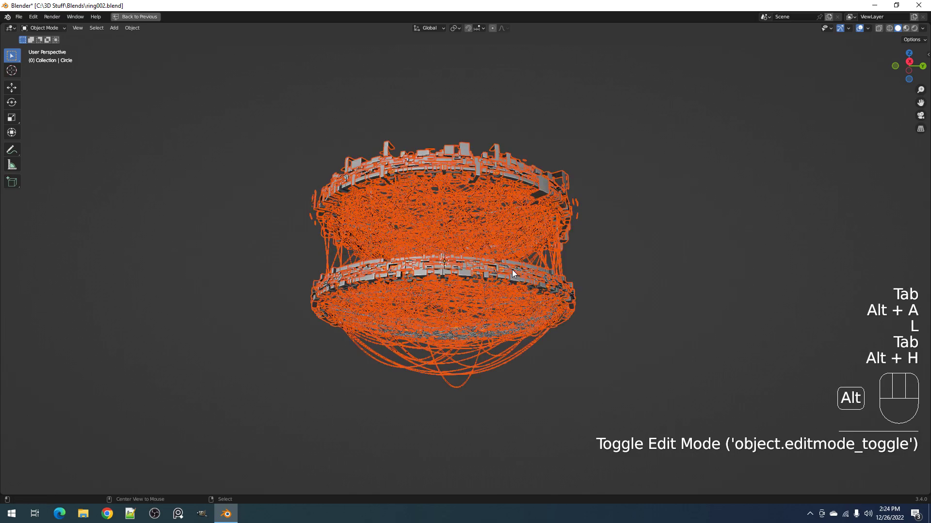
Add Random Panels to the selected lower ring of the Circle object with panel seed 4, and save the file
key("alt+a")
key("shift+q")
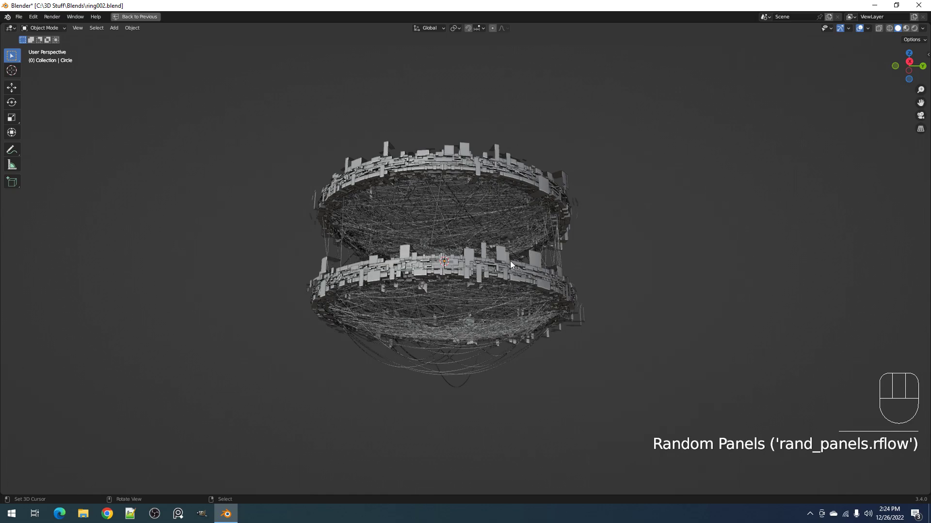
key("F9")
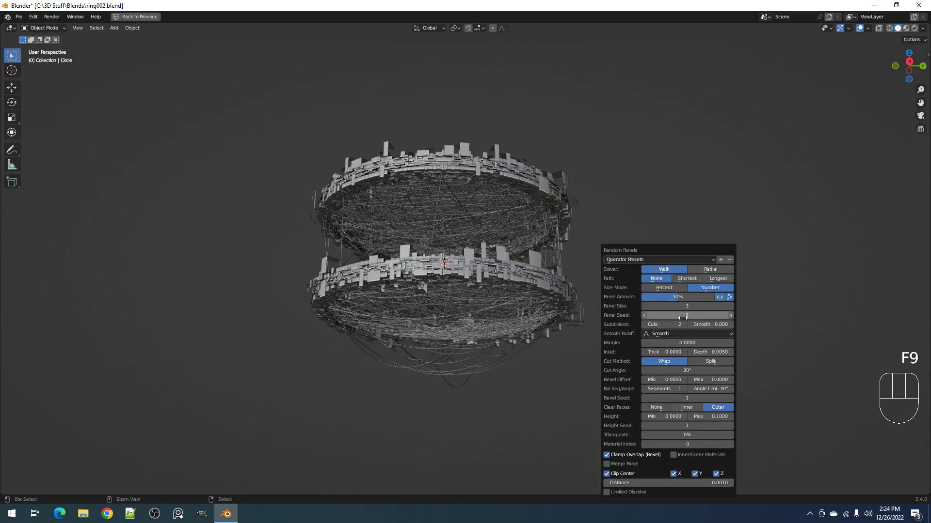
scroll(682, 317, "up", 1, "ctrl")
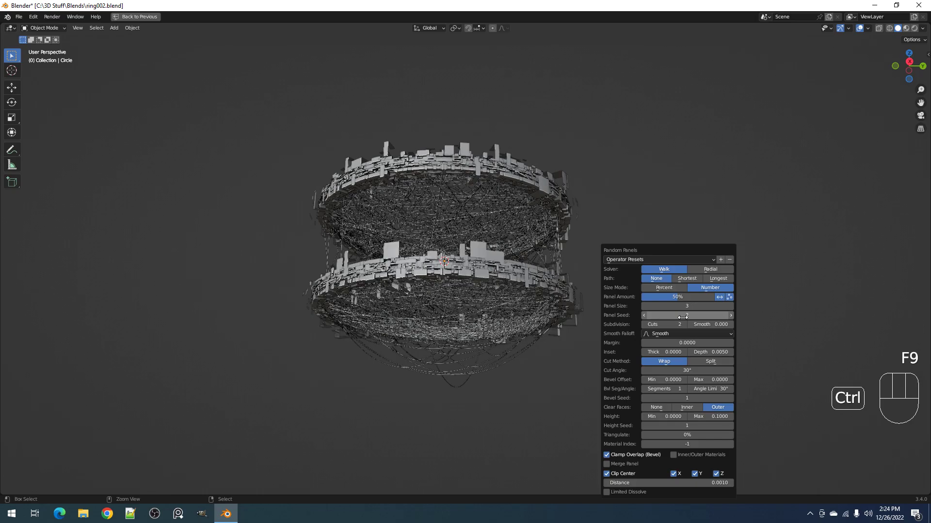
scroll(675, 317, "up", 1, "ctrl")
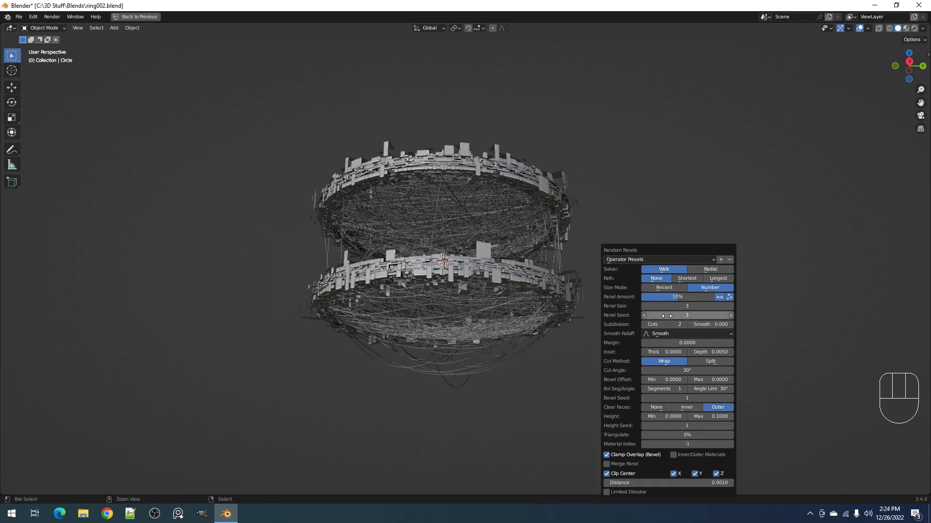
scroll(666, 315, "up", 1, "ctrl")
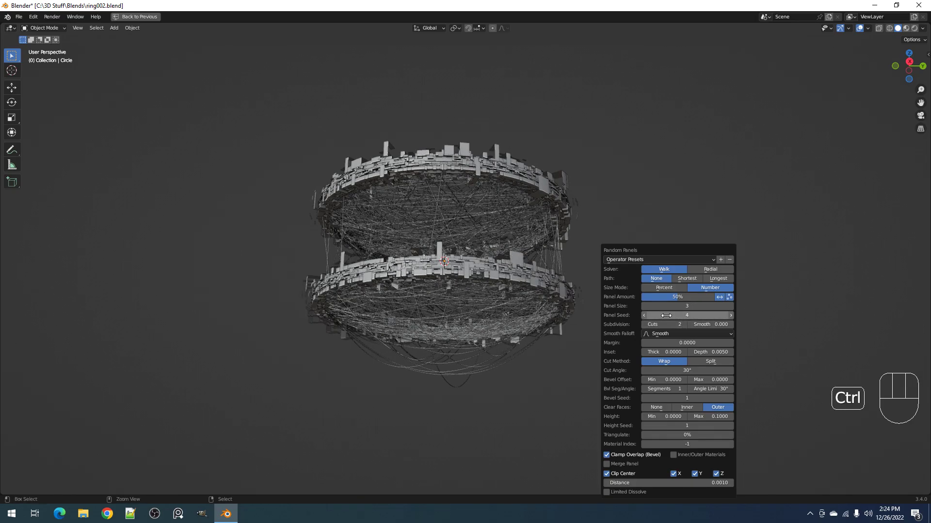
key("ctrl+s")
Isolate the Circle base object, select all of its geometry in Edit Mode, and unhide and deselect all objects
scroll(576, 233, "down", 2)
middle_click_drag(577, 229, 512, 236)
key("shift+q")
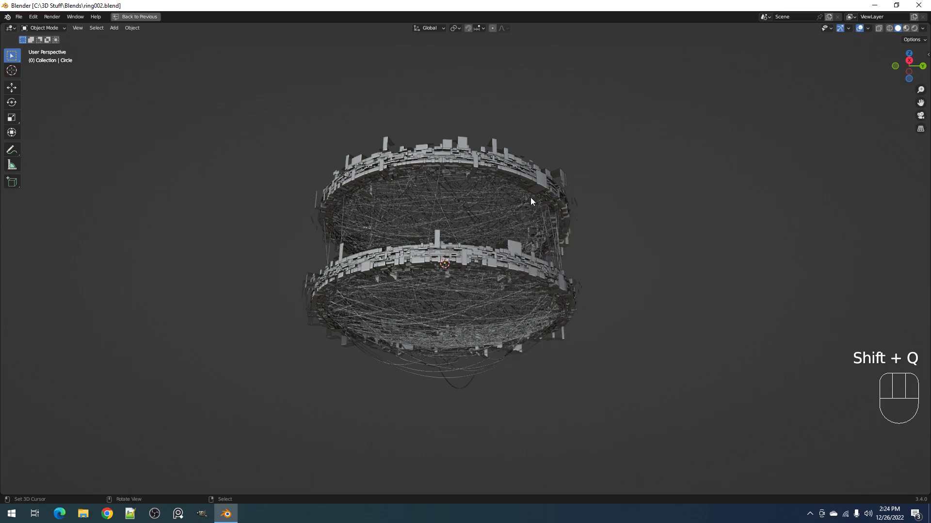
left_click(519, 176, "alt")
left_click(519, 176)
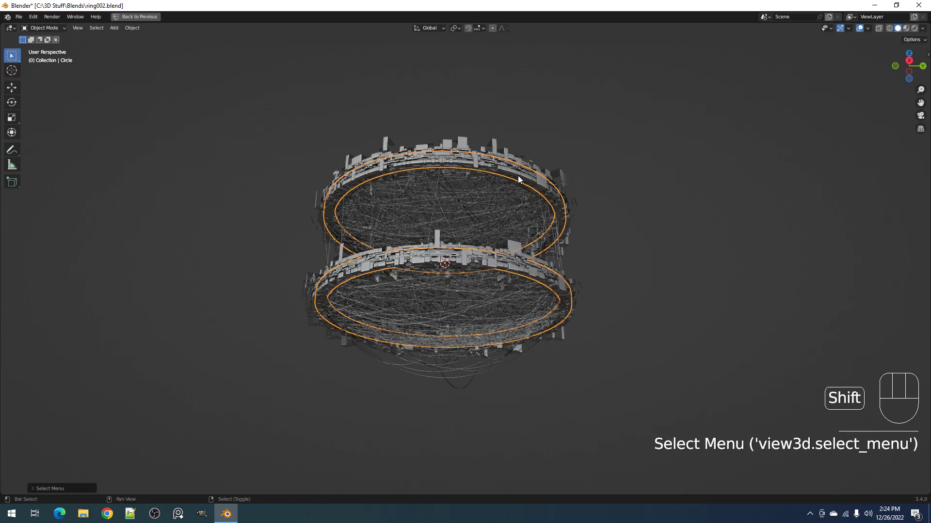
key("shift+h")
key("Tab")
key("a")
key("Tab")
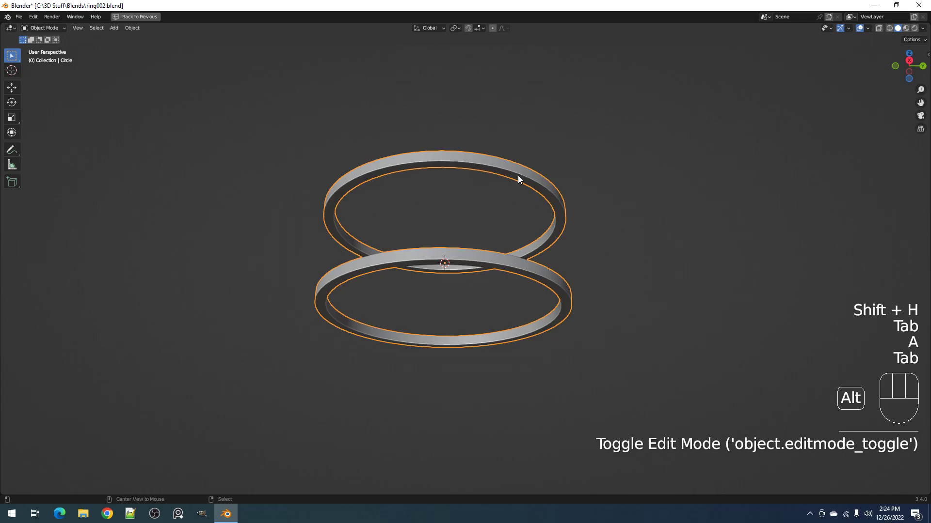
key("alt+h")
key("alt+a")
Select the Circle base object, turn off the viewport overlays, and run Random Scatter on it
left_click(518, 176, "alt")
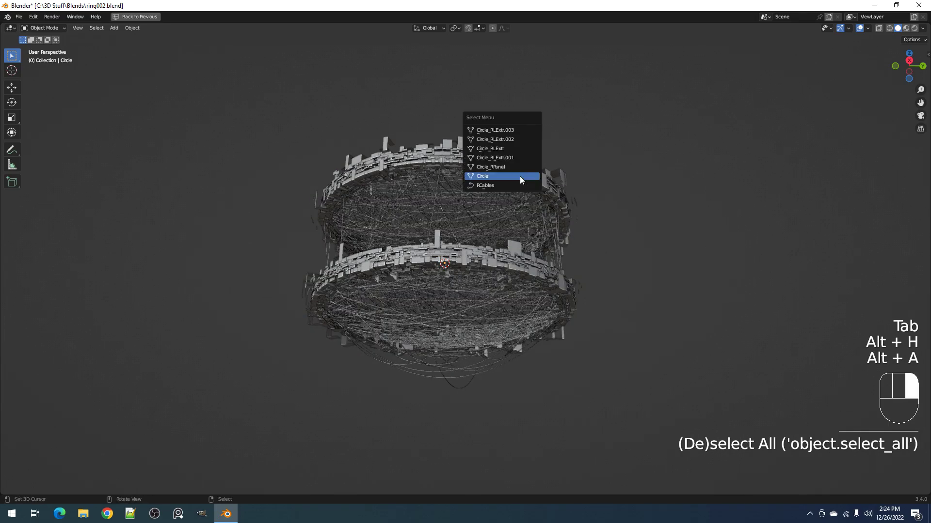
left_click(520, 176)
key("shift+alt+z")
key("shift+q")
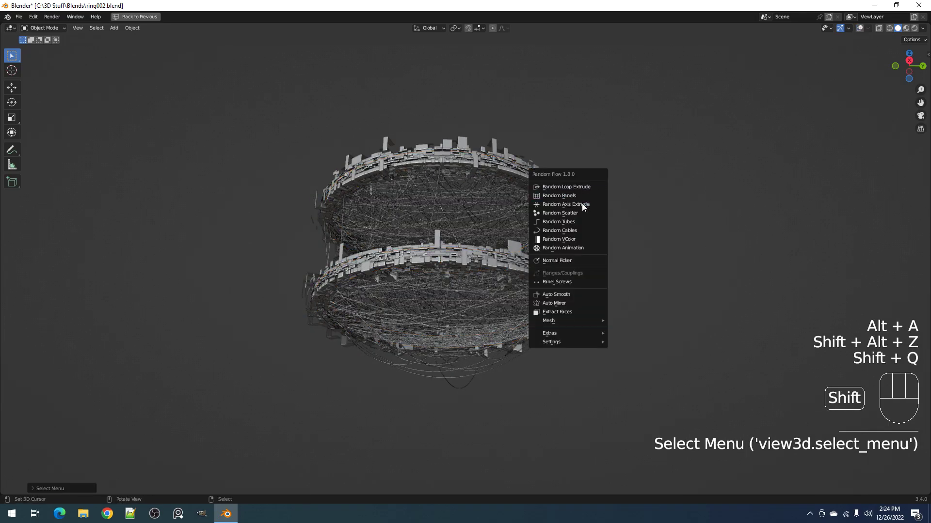
left_click(580, 212)
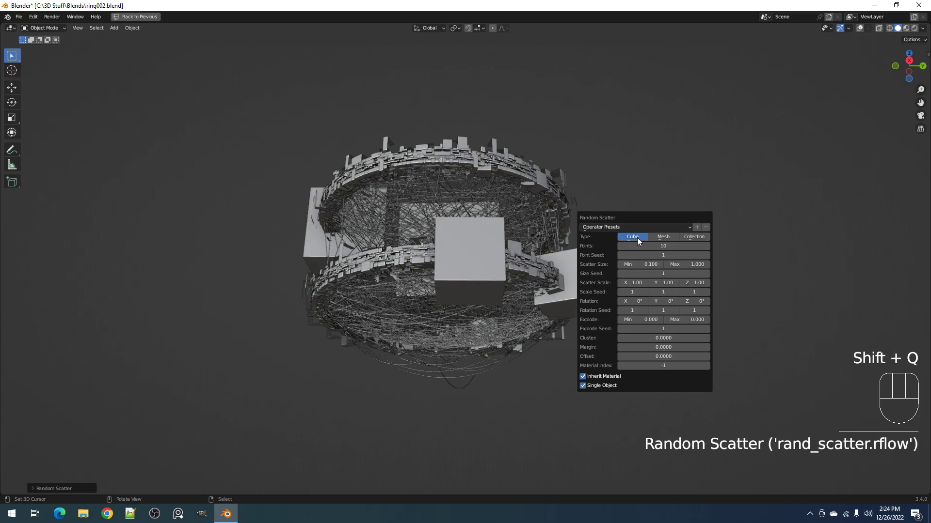
Set the scatter to 500 points with a maximum scatter size of 0.005 and a maximum explode of 2.454
left_click_drag(688, 319, 677, 301)
left_click_drag(678, 265, 688, 249)
left_click(651, 249)
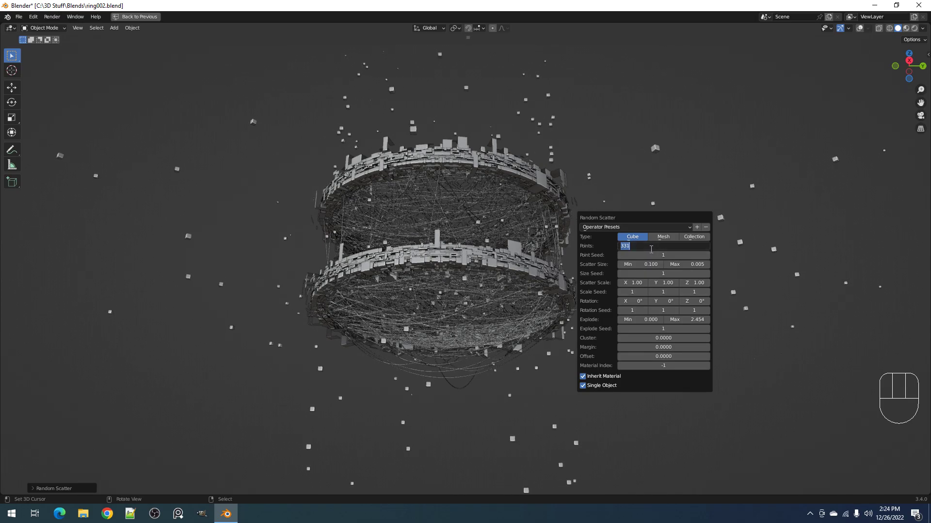
type("500")
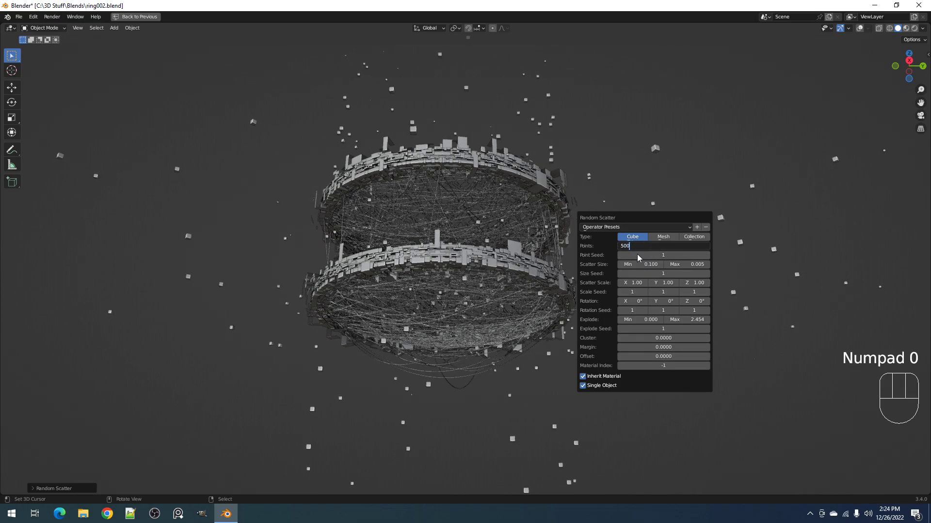
key("Return")
Set the minimum scatter size to 0.034 and the maximum explode to 0.484
left_click(691, 265, "shift")
left_click(650, 265)
left_click_drag(650, 265, 634, 265, "shift")
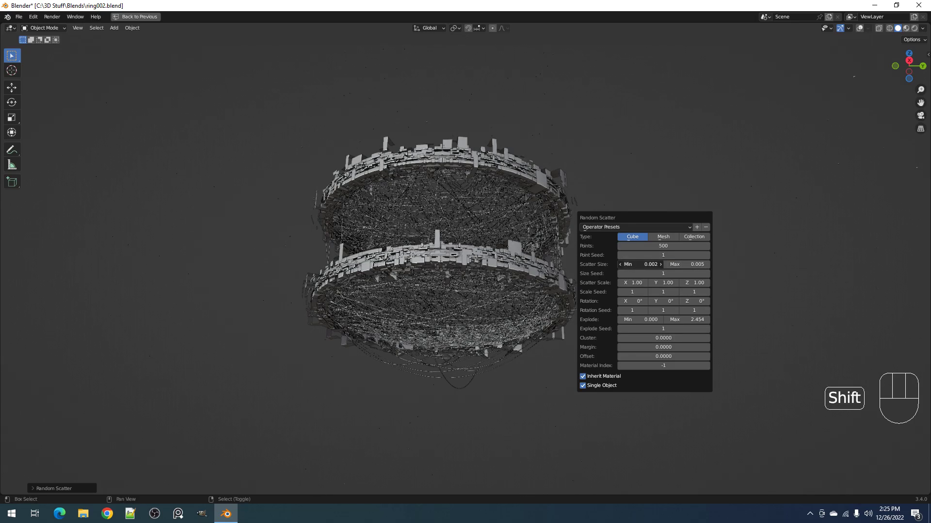
left_click_drag(651, 265, 656, 265, "shift")
left_click_drag(688, 320, 656, 320)
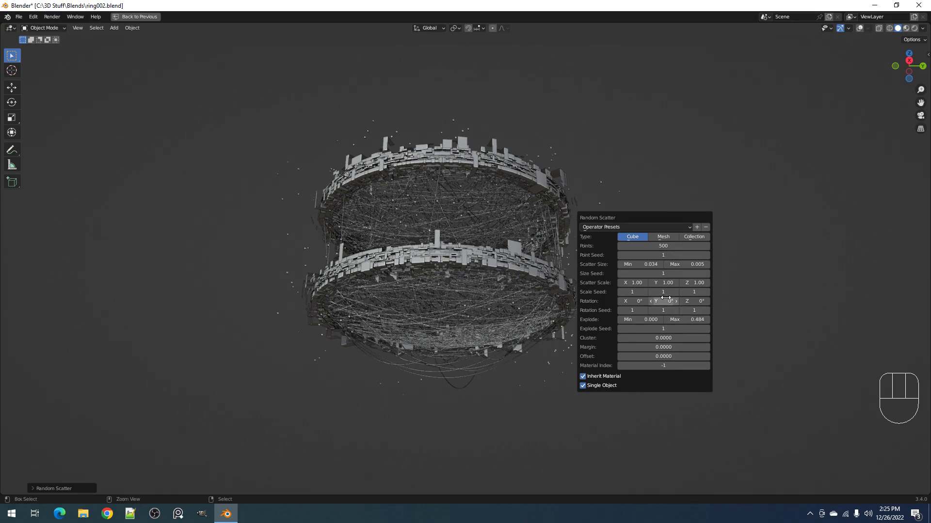
Change the scatter's three scale seeds to 8, 7 and 7
scroll(621, 294, "up", 1, "ctrl")
scroll(657, 294, "up", 2, "ctrl")
scroll(694, 292, "up", 1, "ctrl")
scroll(630, 292, "up", 1, "ctrl")
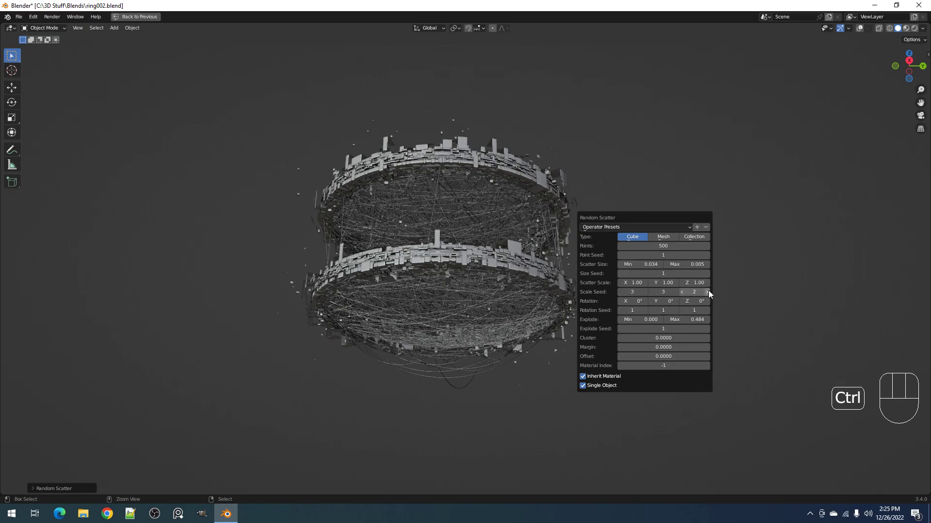
scroll(698, 292, "up", 3, "ctrl")
scroll(663, 292, "up", 2, "ctrl")
scroll(629, 292, "up", 1, "ctrl")
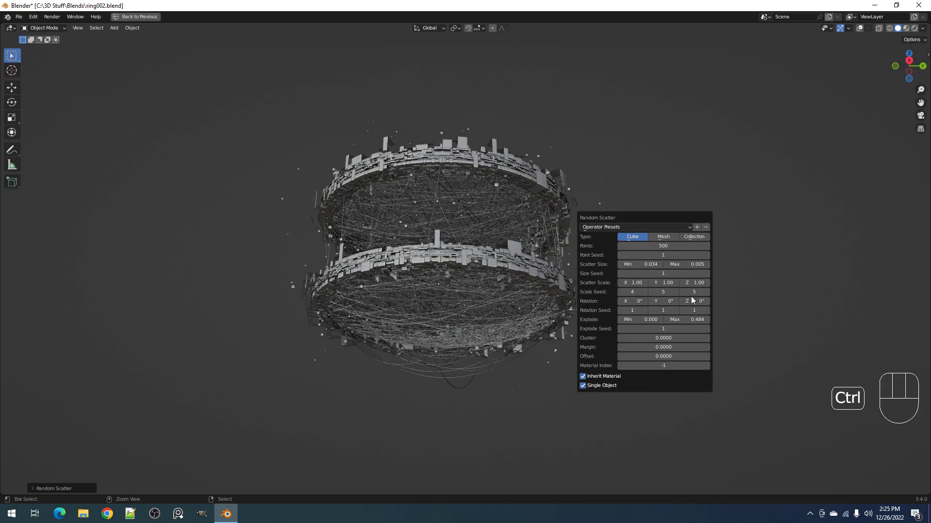
scroll(552, 277, "up", 2)
middle_click_drag(616, 289, 632, 260)
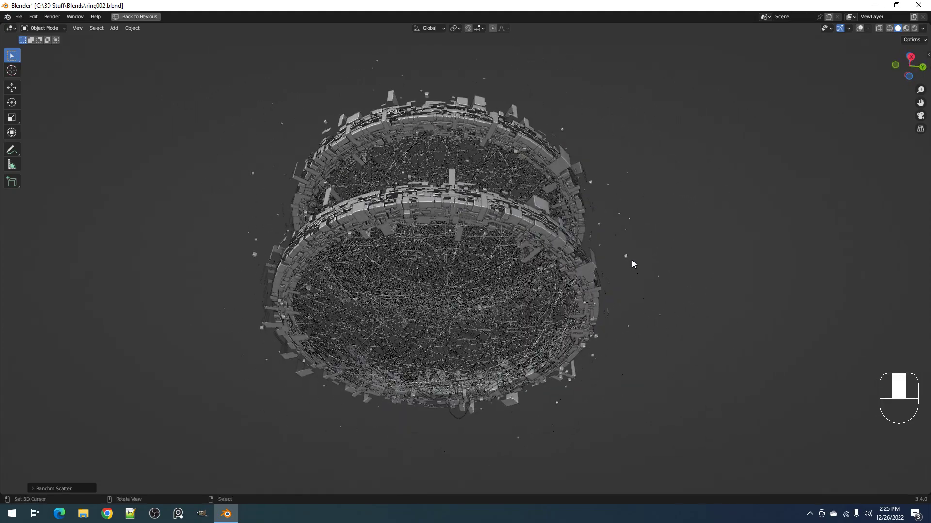
key("F9")
scroll(685, 338, "up", 1, "ctrl")
scroll(716, 338, "up", 1, "ctrl")
scroll(747, 338, "up", 1, "ctrl")
scroll(685, 338, "up", 1, "ctrl")
scroll(716, 338, "up", 1, "ctrl")
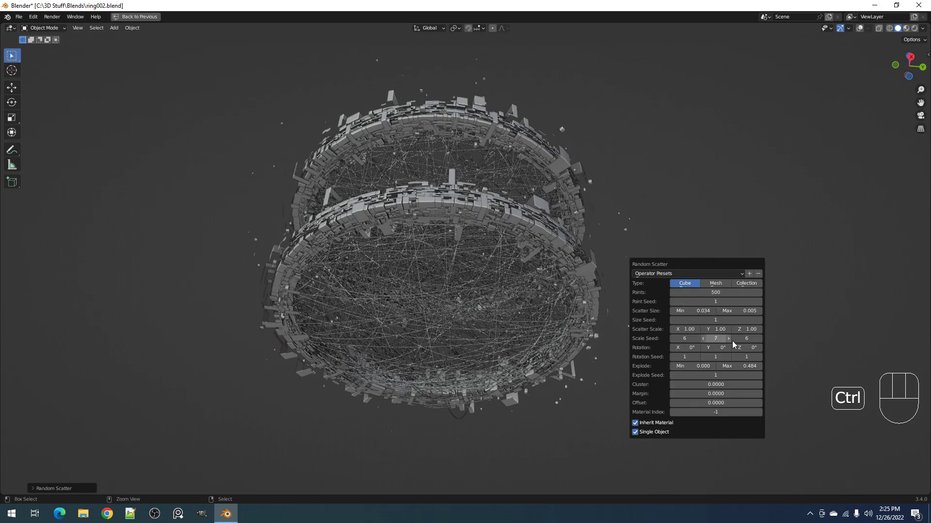
scroll(748, 339, "up", 1, "ctrl")
scroll(688, 338, "up", 1, "ctrl")
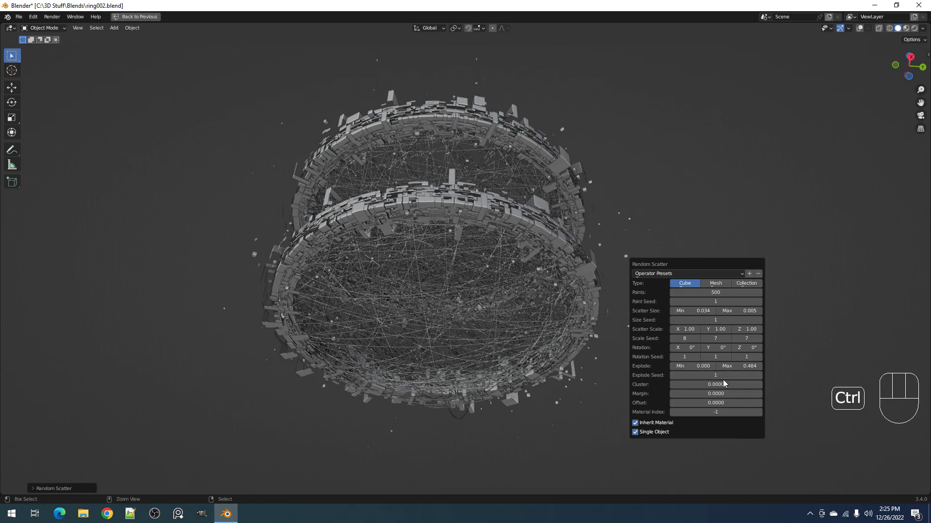
Set the scatter offset to -0.1227, leaving cluster and margin at 0
left_click_drag(698, 385, 631, 403)
key("BackSpace")
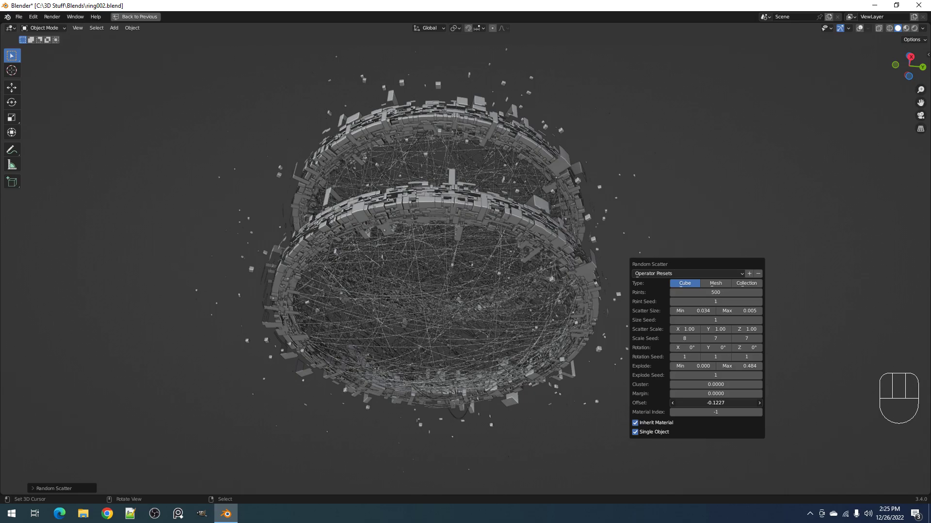
scroll(504, 263, "down", 4)
middle_click_drag(505, 263, 499, 282)
scroll(499, 282, "up", 3)
Set the scatter to 1000 points with a minimum scatter size of 0.010, and save the file
key("F9")
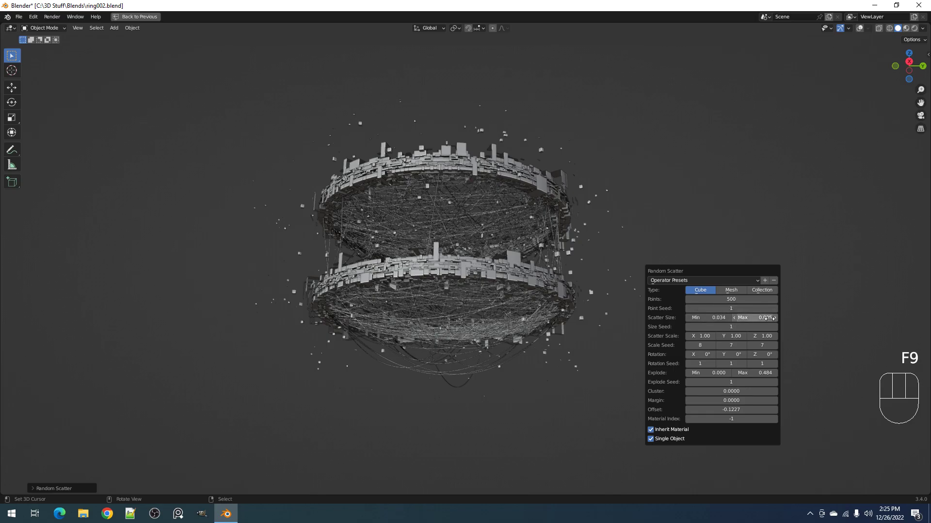
left_click_drag(730, 317, 722, 317, "shift")
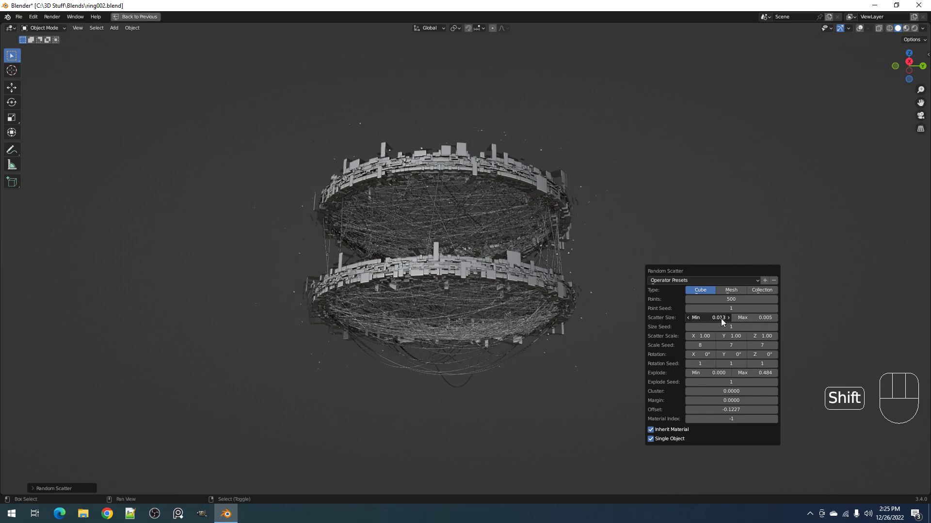
type("1000")
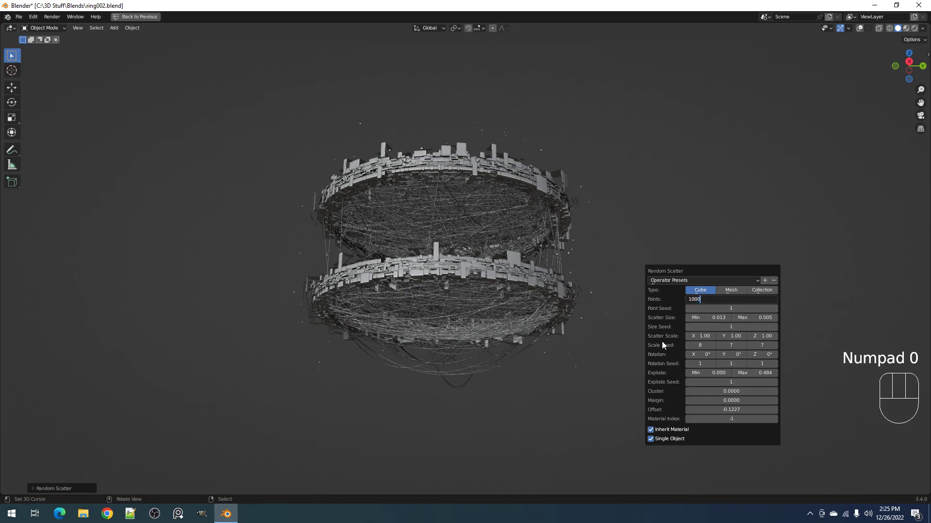
key("Return")
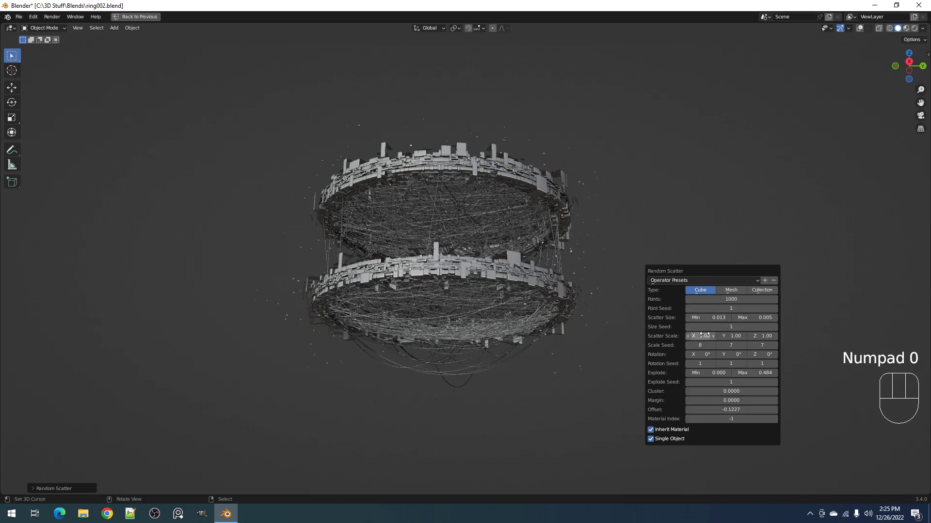
left_click_drag(712, 320, 700, 320, "shift")
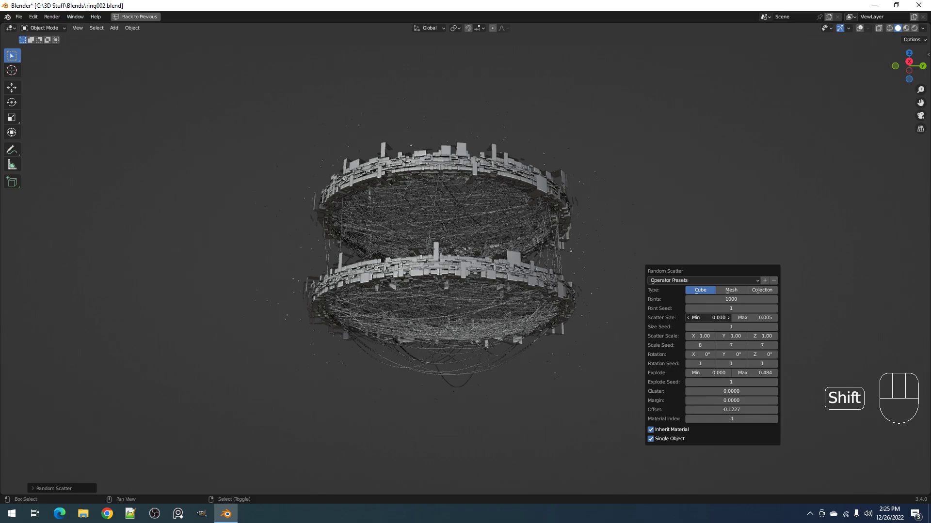
middle_click_drag(450, 260, 510, 251)
key("ctrl+s")
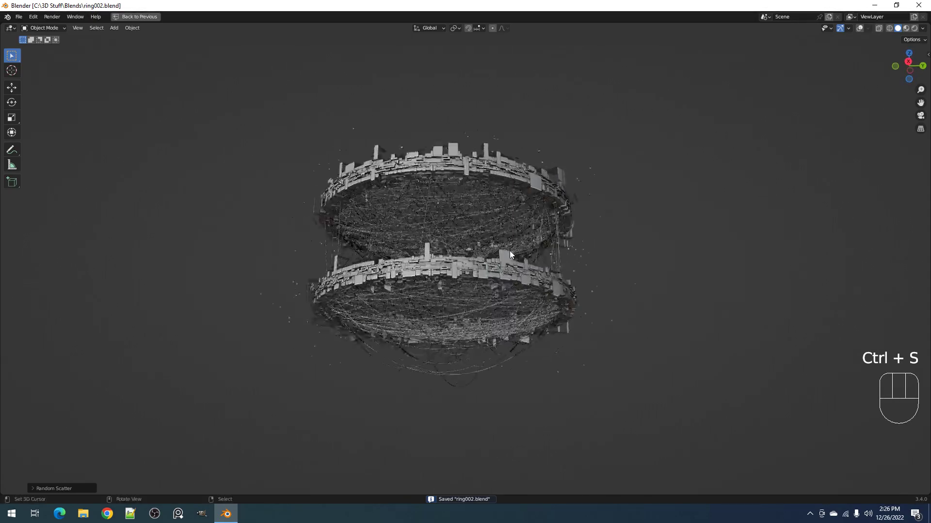
Turn the overlays on, select all the cable objects with Select Grouped, and convert them using Apply Mesh
left_click(574, 232)
key("shift+alt+z")
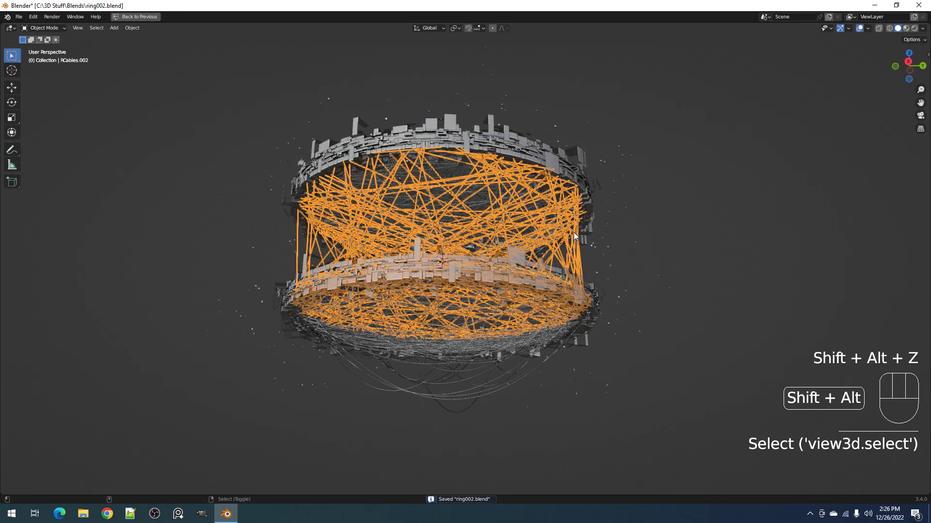
key("shift+g")
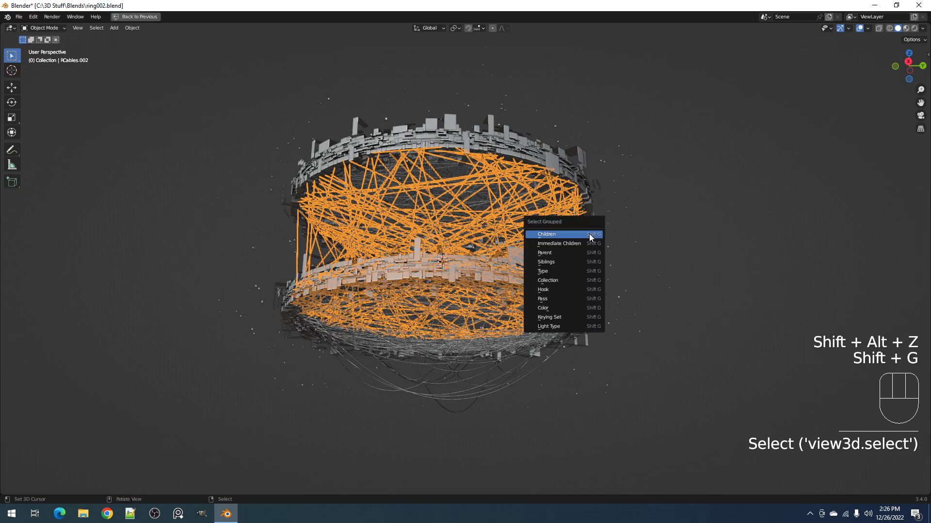
left_click(589, 233)
middle_click_drag(589, 233, 583, 253)
scroll(584, 253, "up", 3)
key("shift+ctrl+x")
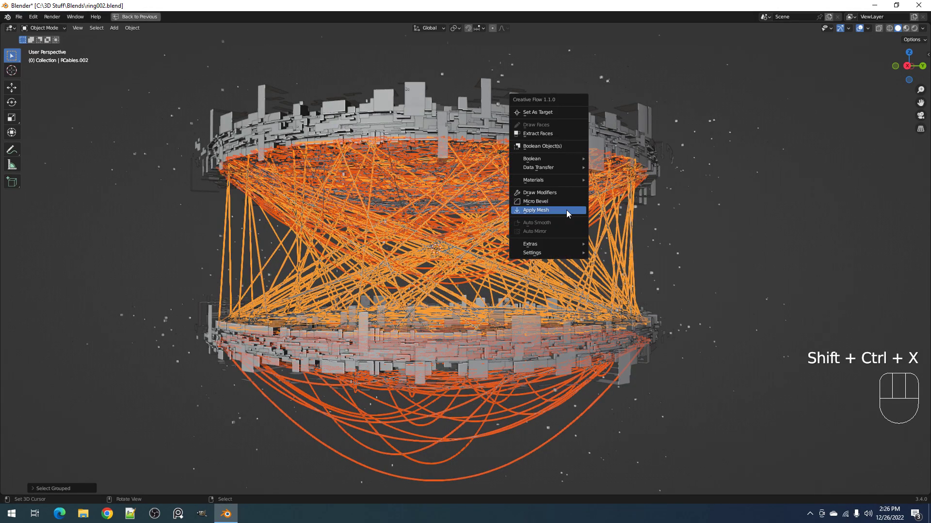
left_click(567, 211)
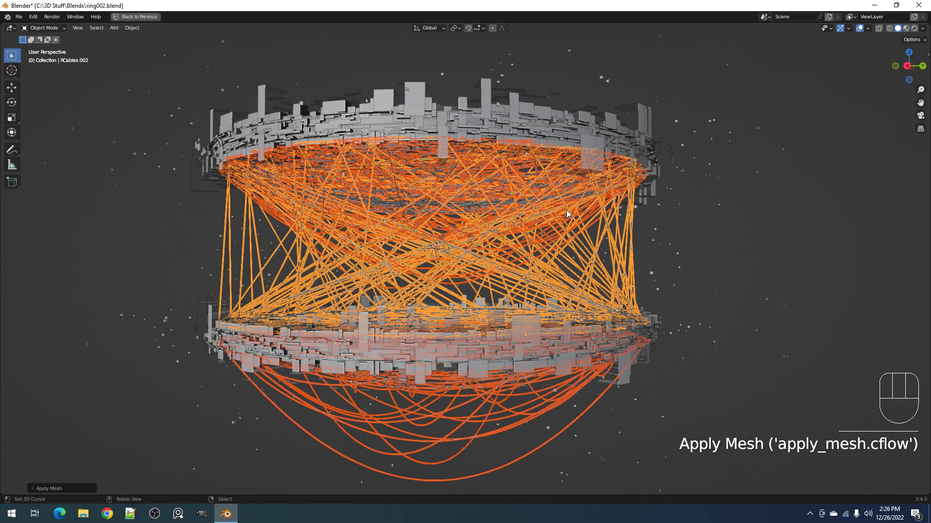
key("Tab")
key("Tab")
scroll(566, 210, "down", 10)
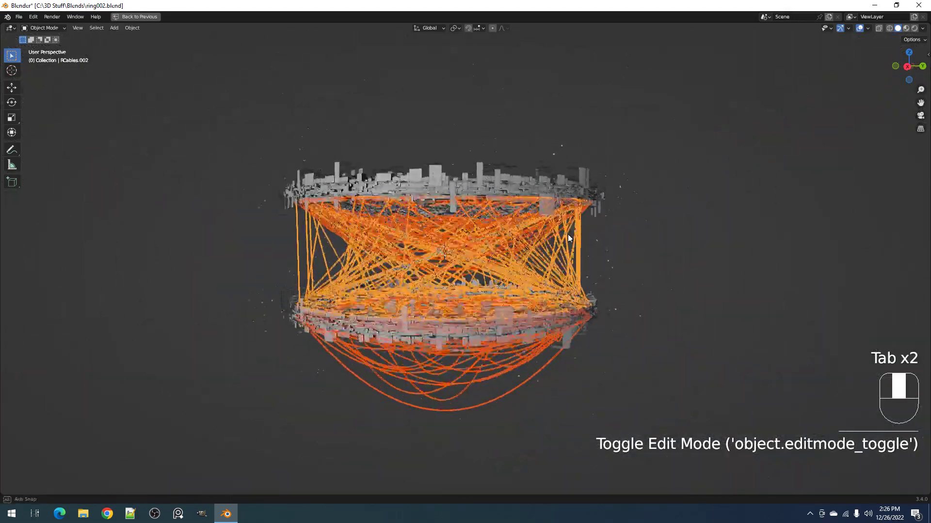
Run Select Grouped from the converted cables, turn off the viewport overlays, and save the file
key("shift+g")
left_click(570, 238)
key("shift+alt+z")
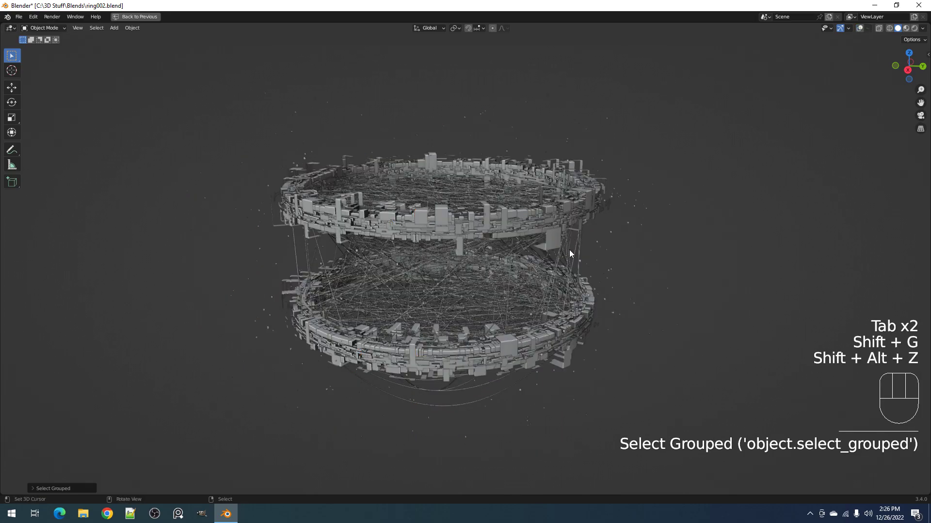
middle_click_drag(569, 249, 574, 218)
key("ctrl+s")
Run Random VColor on the selected objects using the bw preset, with the color limit set to Island
key("shift+q")
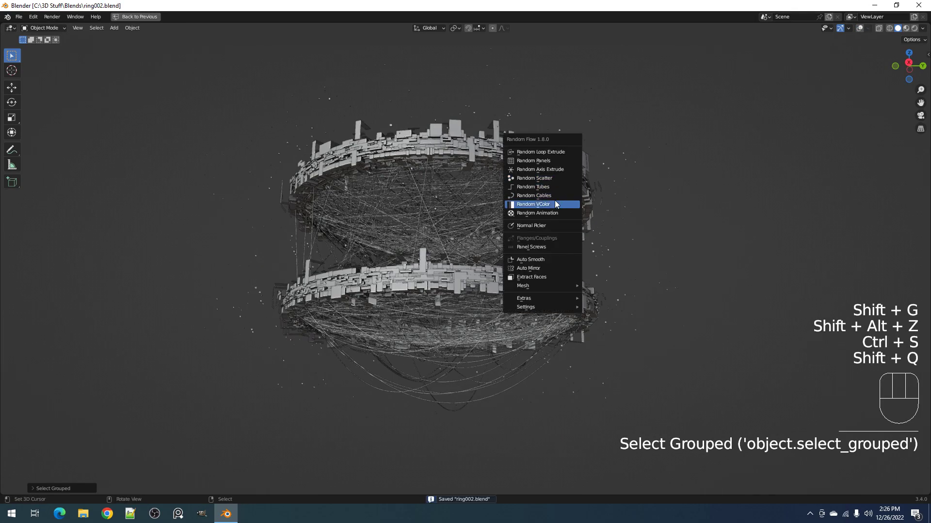
left_click(579, 204)
left_click(583, 212)
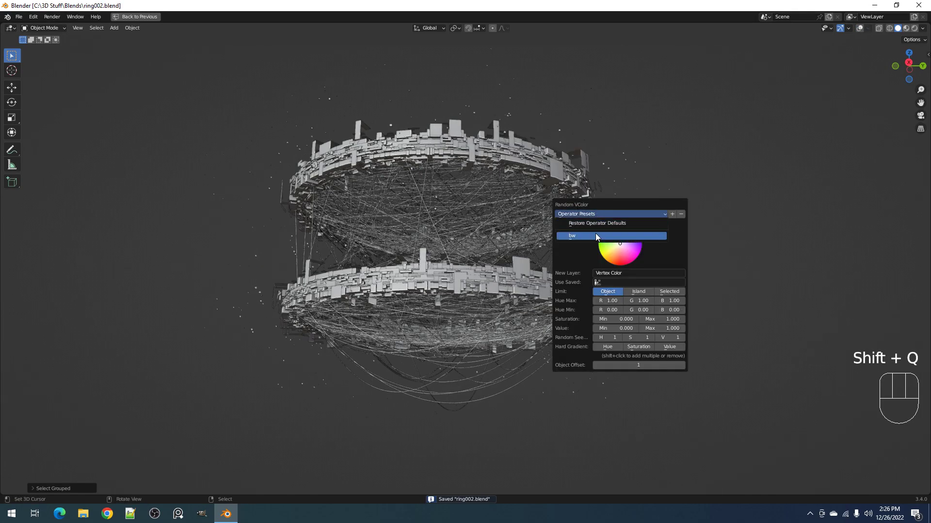
left_click(593, 232)
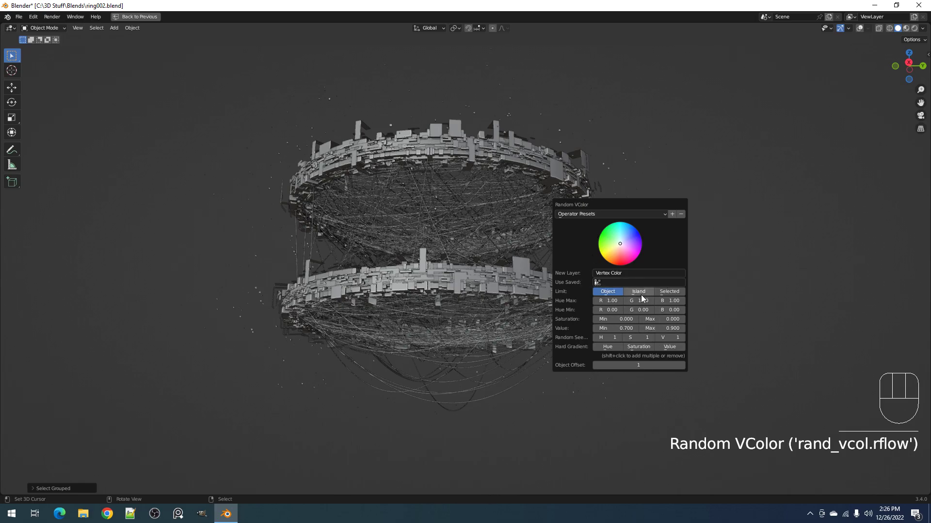
left_click(610, 329)
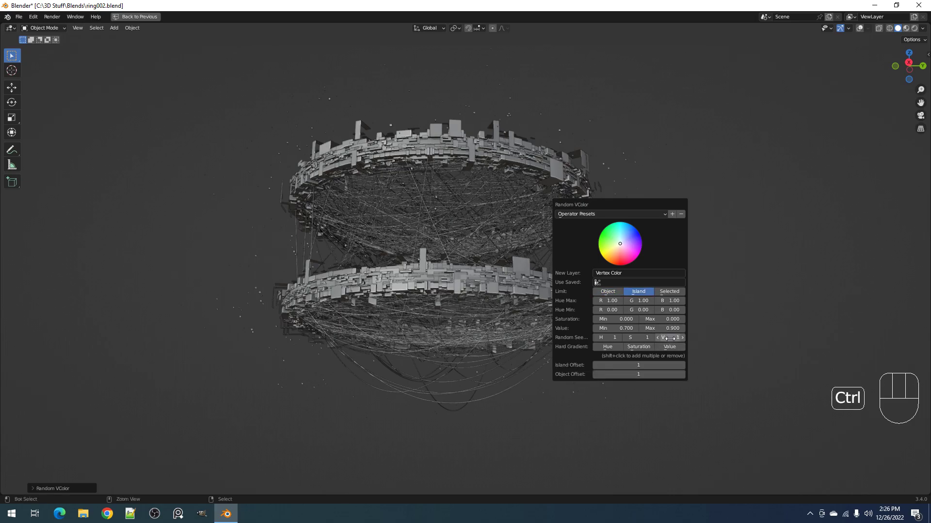
Set the vertex color's value random seed to 6 and save the file
scroll(671, 338, "up", 1, "ctrl")
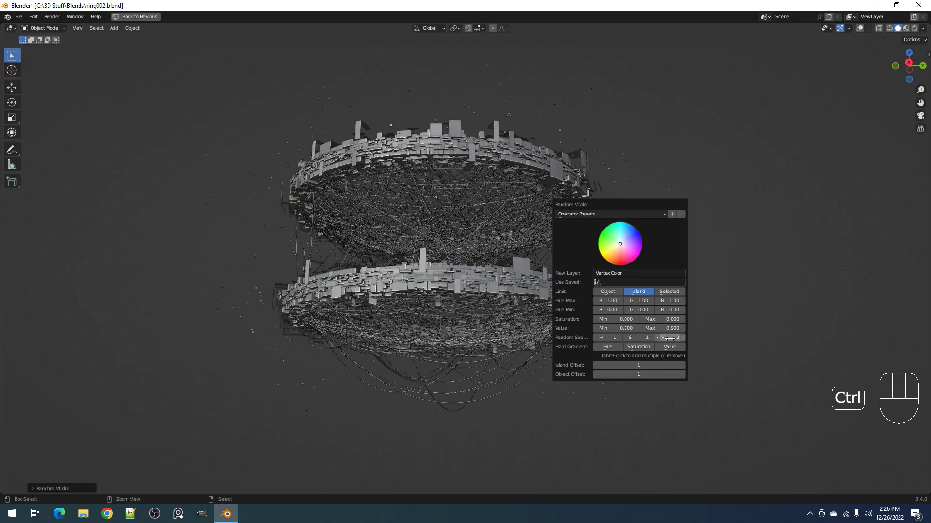
scroll(670, 339, "up", 1, "ctrl")
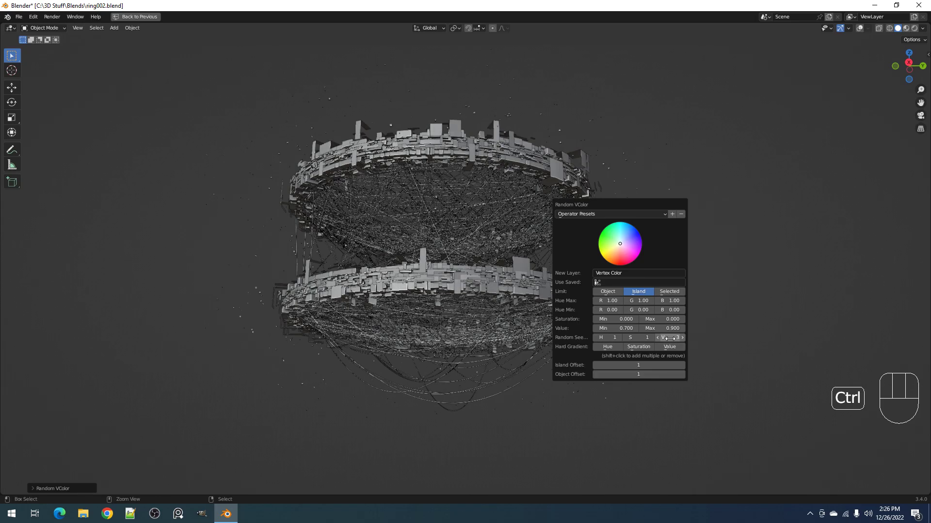
scroll(670, 338, "up", 1, "ctrl")
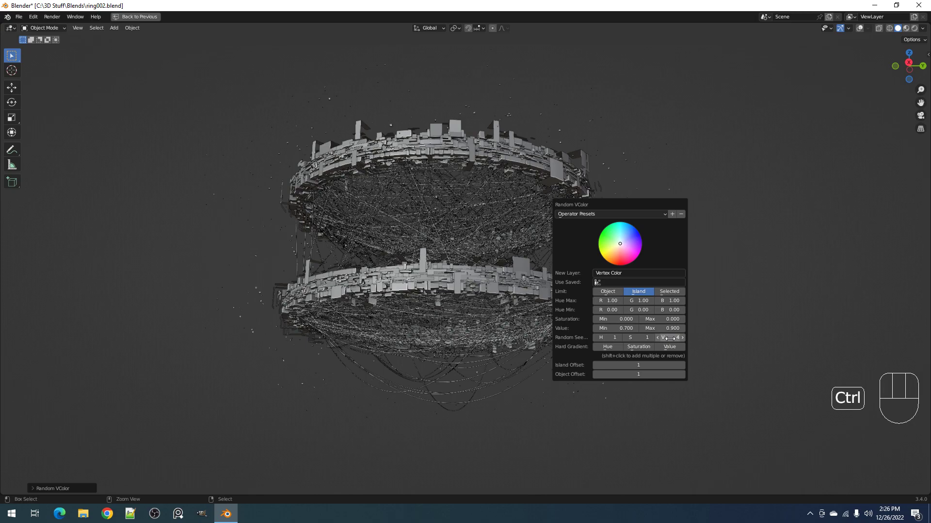
scroll(670, 338, "up", 1, "ctrl")
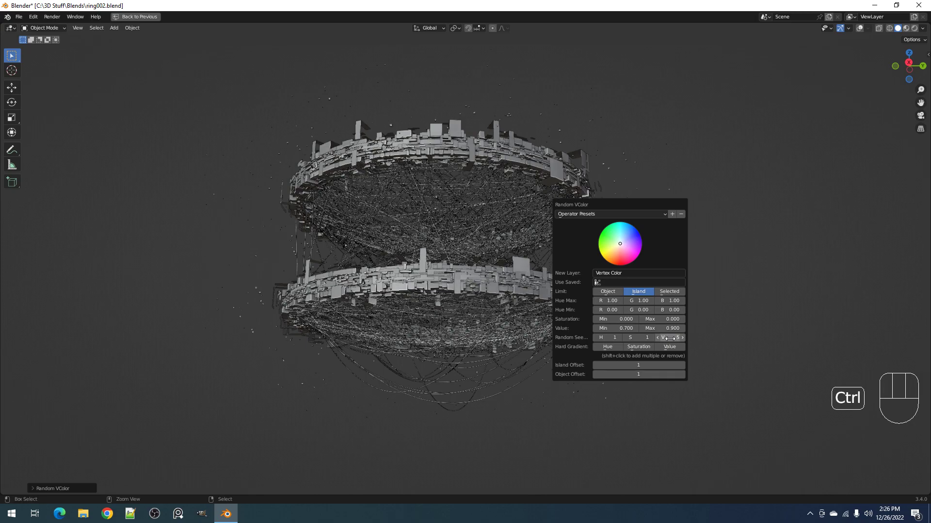
scroll(671, 338, "up", 1, "ctrl")
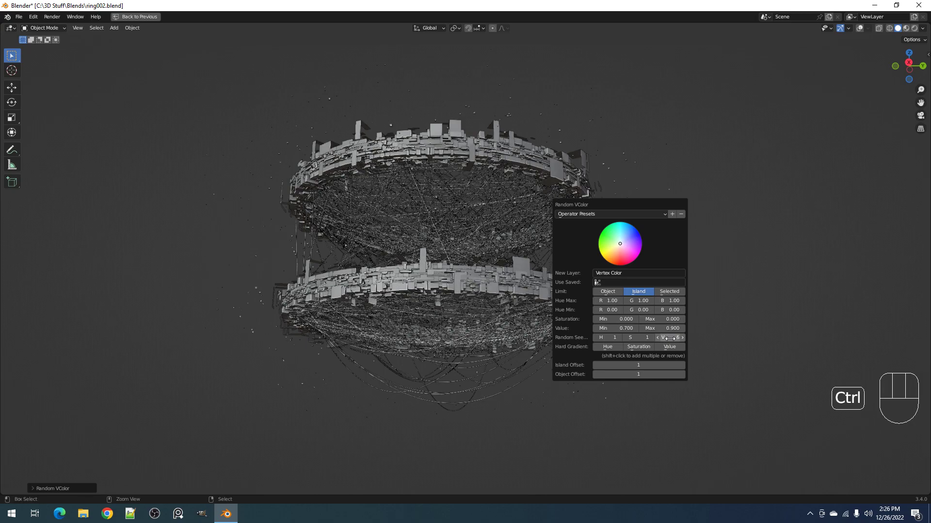
middle_click_drag(432, 271, 454, 284)
key("ctrl+s")
Enable the world HDRI, choose kloofendal_38d_partly_cloudy_2k.hdr as the environment, and save the file
key("ctrl+space")
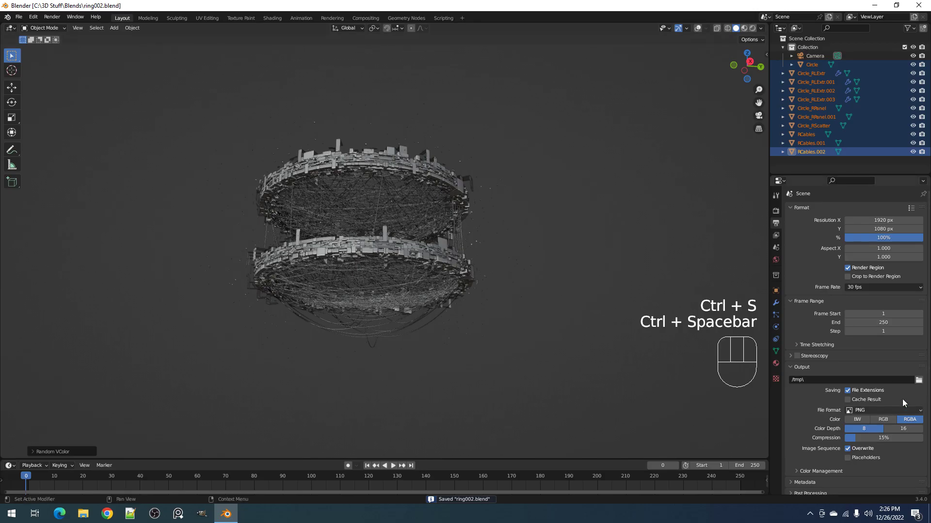
left_click(779, 262)
left_click(799, 318)
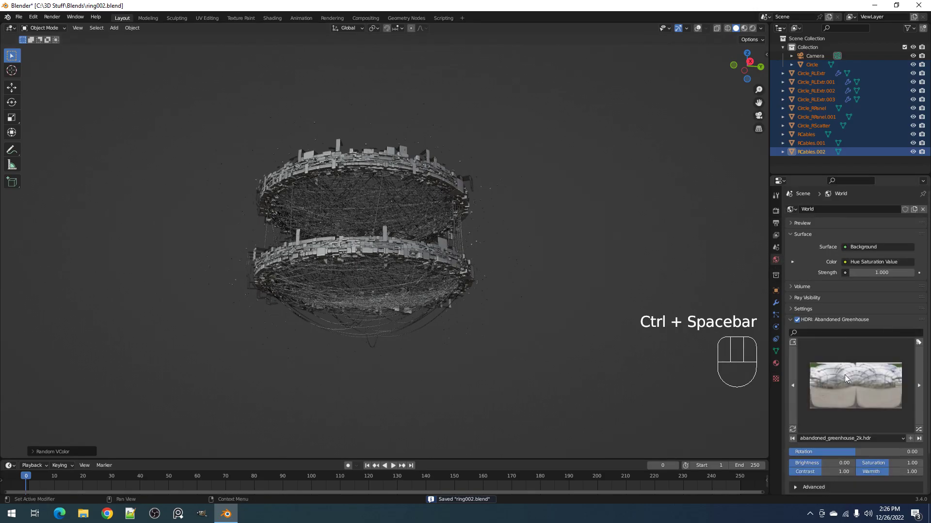
left_click(844, 375)
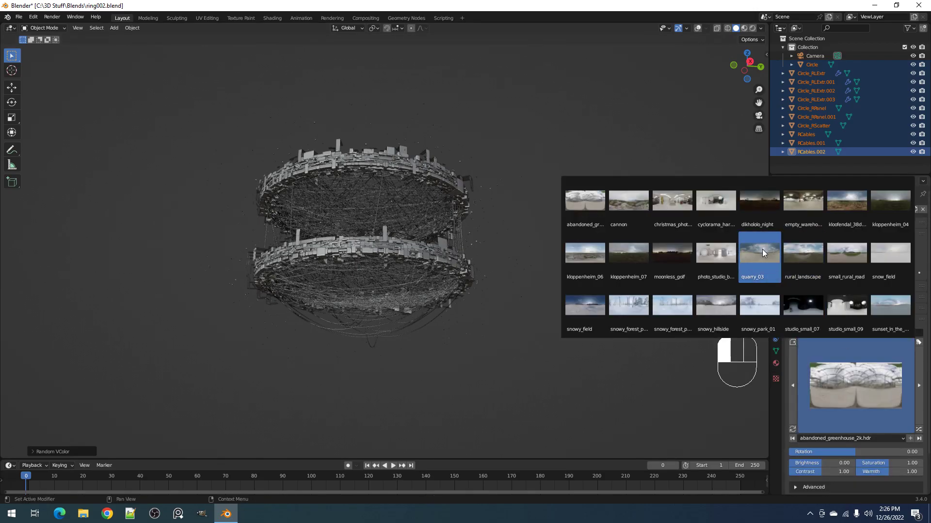
left_click(762, 249)
left_click(849, 341)
left_click(858, 208)
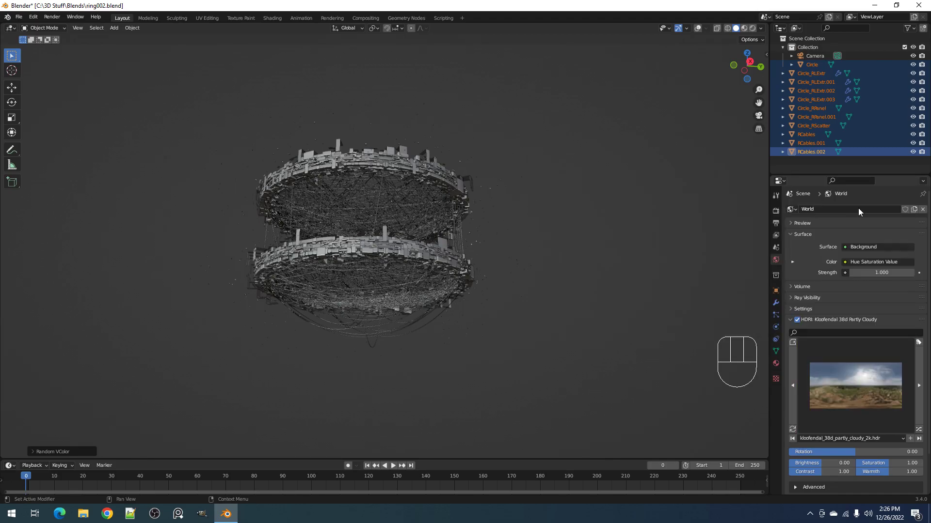
key("ctrl+s")
Append the material stored in rings.blend to the current file
mouse_move(458, 237)
middle_mouse_down()
mouse_move(448, 231)
mouse_move(447, 243)
mouse_move(446, 233)
mouse_move(469, 242)
middle_mouse_up()
key("F4")
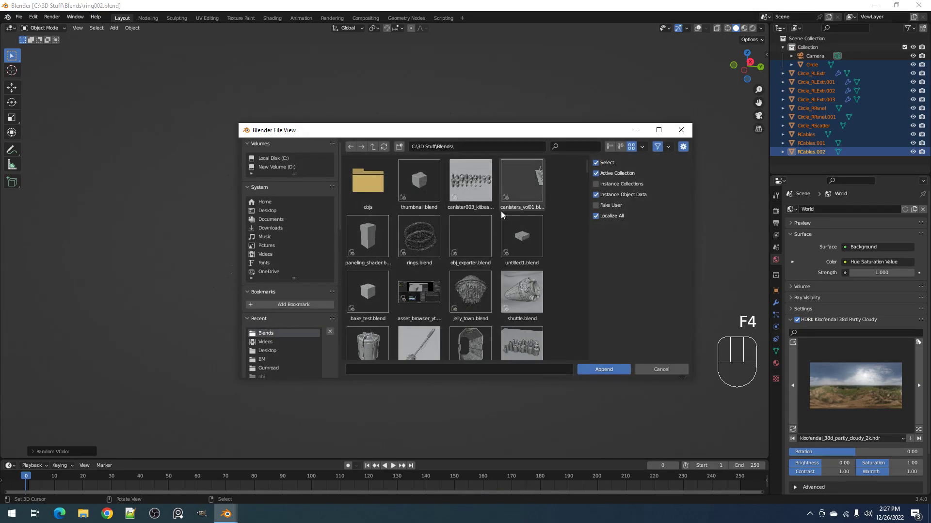
double_click(432, 226)
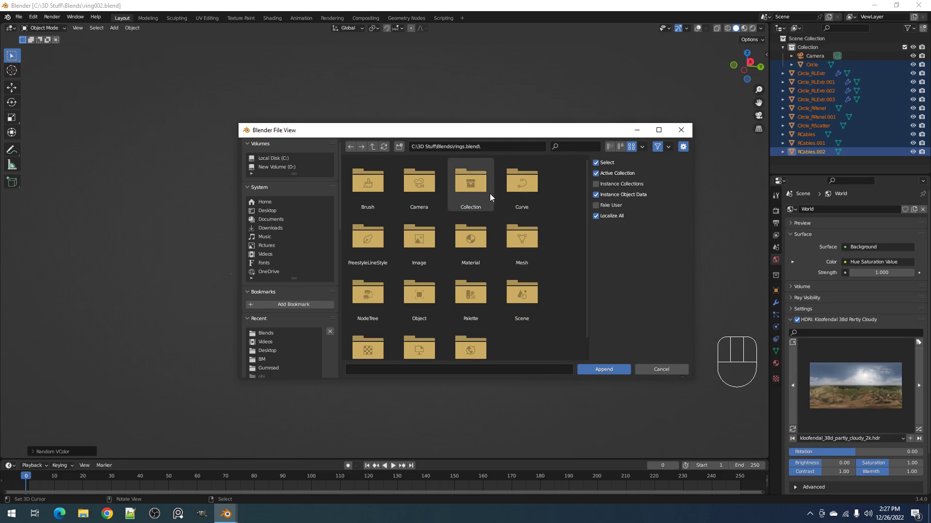
double_click(479, 247)
double_click(426, 200)
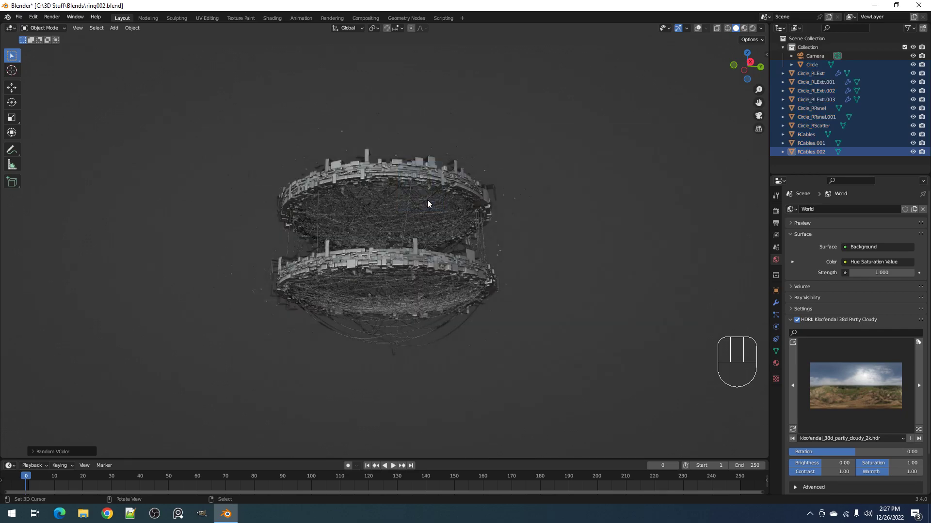
Turn the viewport overlays on and select all the ring, panel, scatter and cable meshes with Select Grouped
key("shift+ctrl+x")
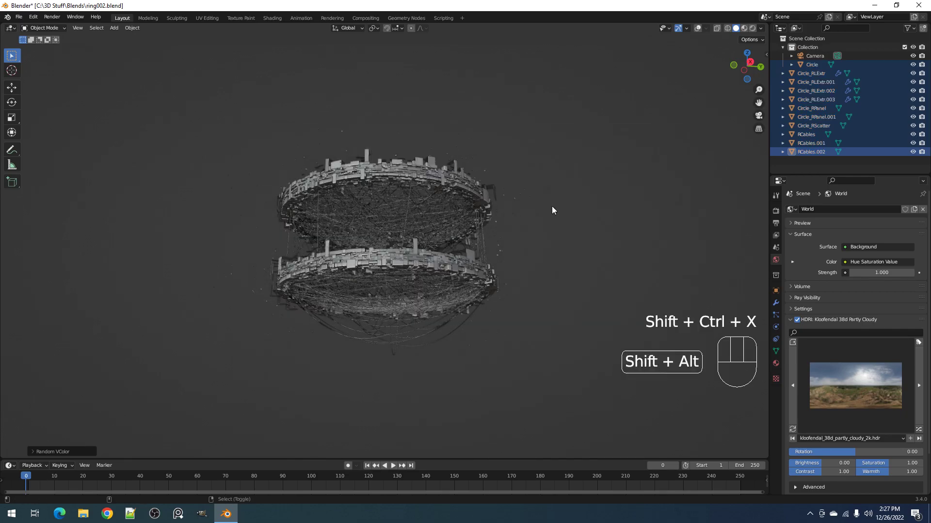
key("shift+alt+z")
left_click(471, 226, "shift")
key("shift+g")
left_click(446, 256)
Assign the material named Material to all the selected meshes, then clear the selection
key("shift+ctrl+x")
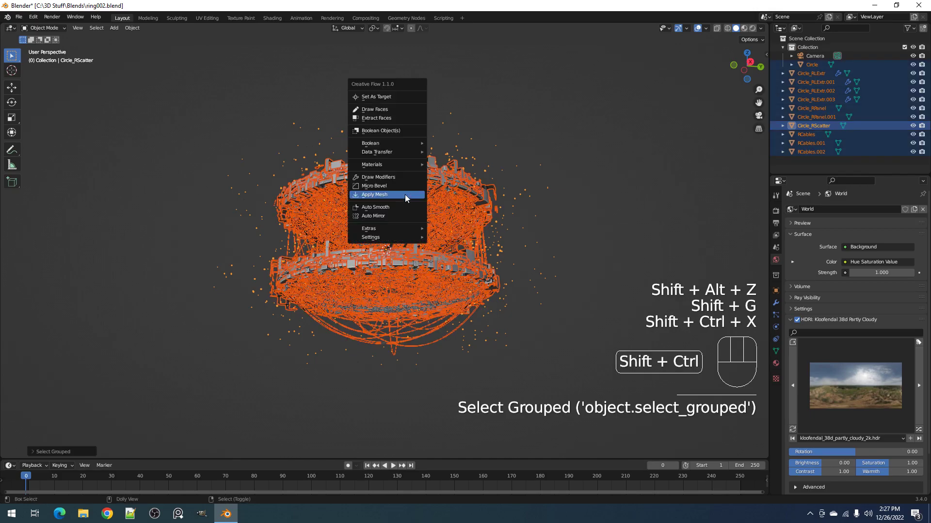
mouse_move(402, 165)
left_click(460, 165)
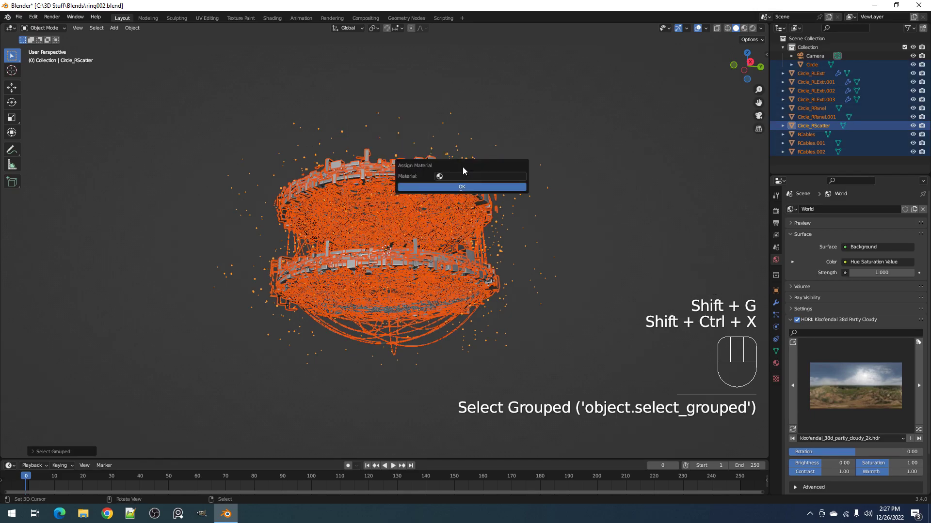
left_click(468, 176)
left_click(468, 197)
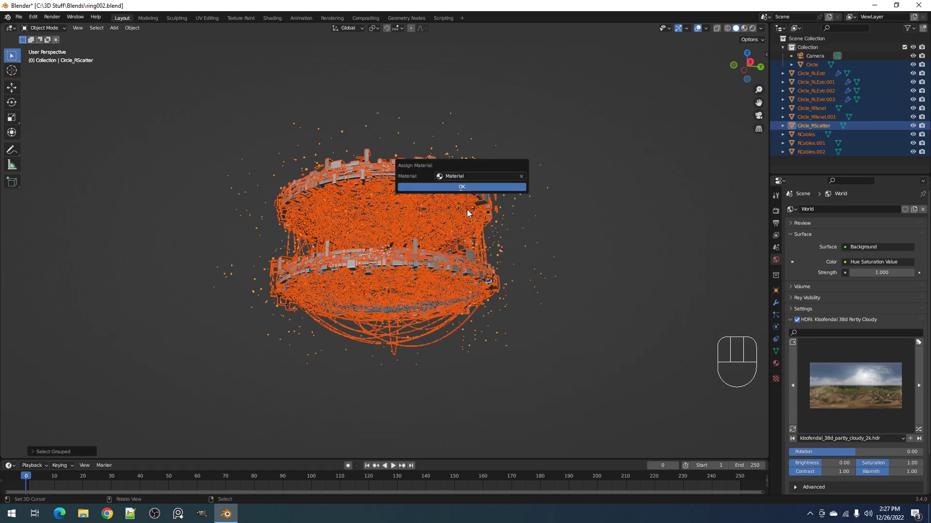
left_click(461, 187)
key("alt+a")
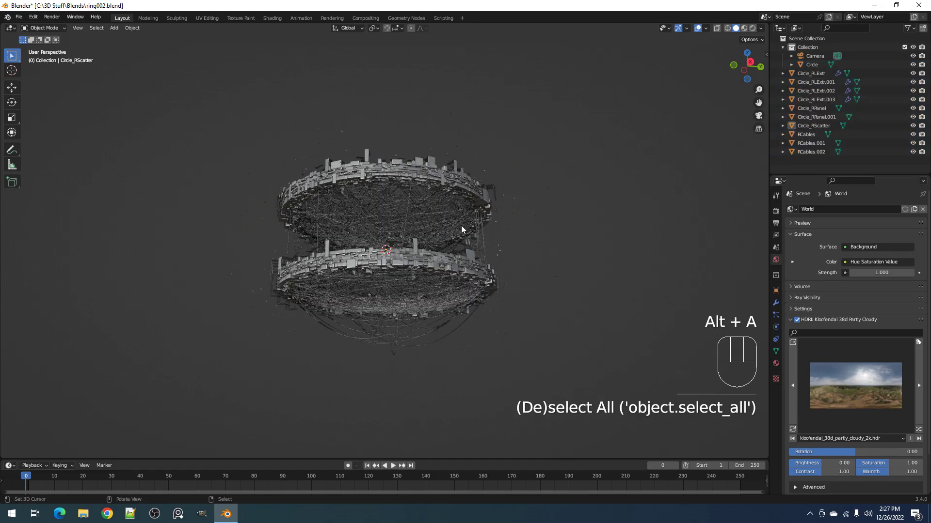
Switch the maximized viewport to Rendered shading and turn off the viewport overlays
key("ctrl+space")
key("z")
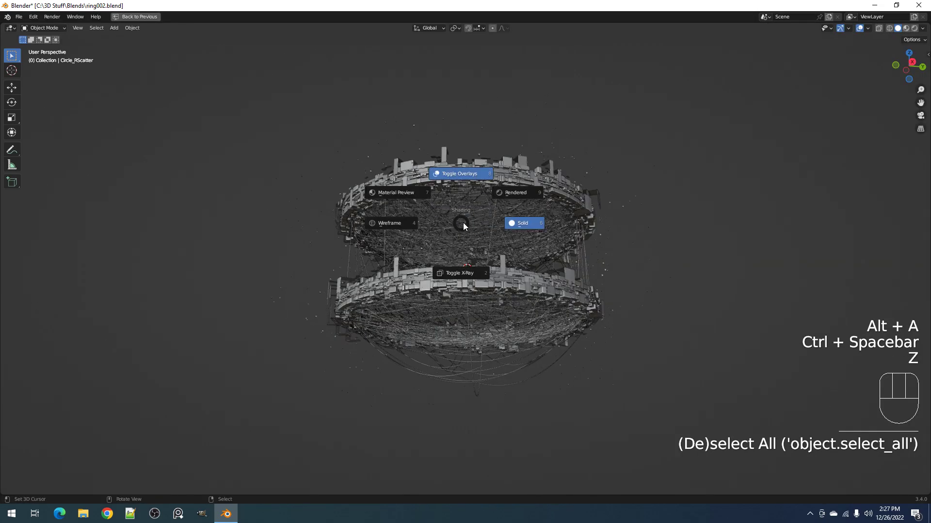
left_click(515, 195)
middle_click_drag(512, 230, 498, 209)
key("shift+alt+z")
middle_click_drag(572, 243, 524, 218, "shift")
Restore the full layout, frame both rings against the sky, and align the camera to that view
key("ctrl+space")
middle_click_drag(429, 231, 485, 224, "shift")
scroll(484, 229, "up", 2)
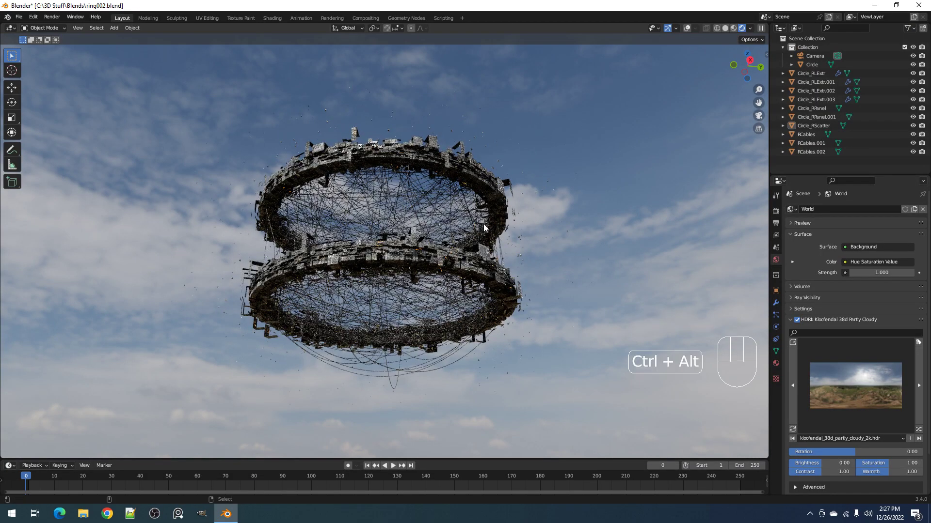
key("ctrl+alt+KP_0")
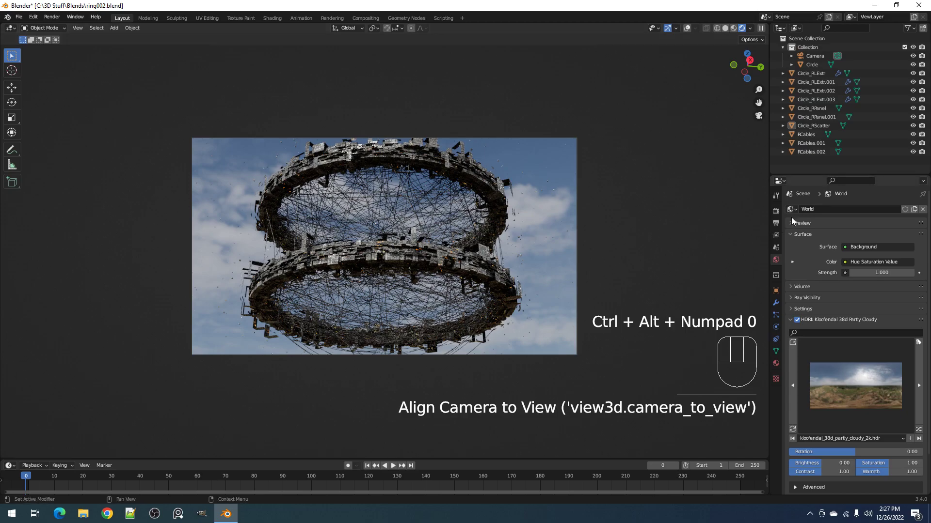
Make the render output square by copying the vertical resolution of 1080 px to the horizontal resolution
left_click(776, 222)
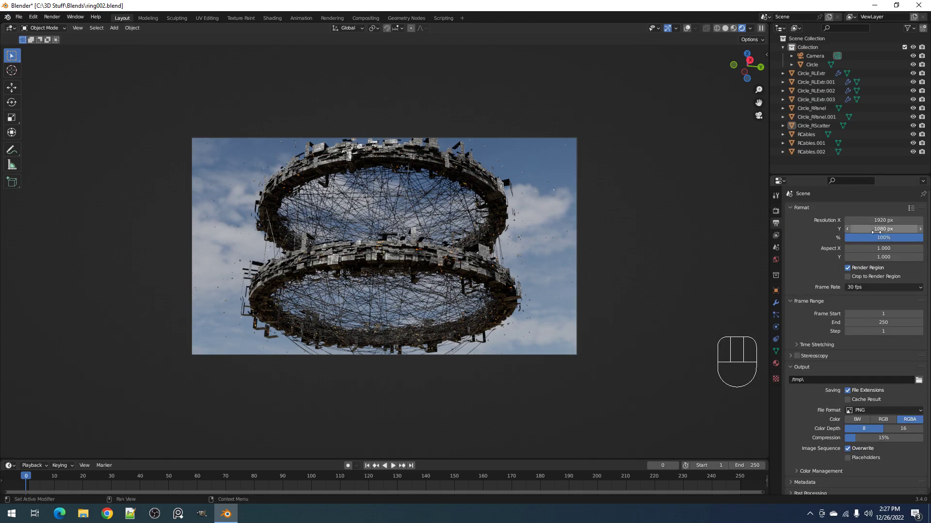
key("ctrl+c")
key("ctrl+v")
Enable Lock Camera to View and reframe the two rings closer in the camera frame
key("n")
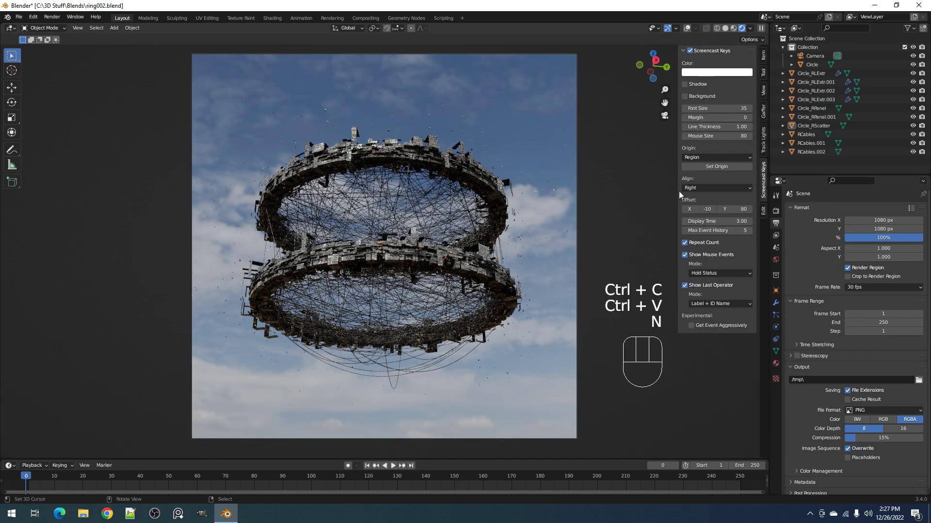
left_click(763, 143)
left_click(702, 50)
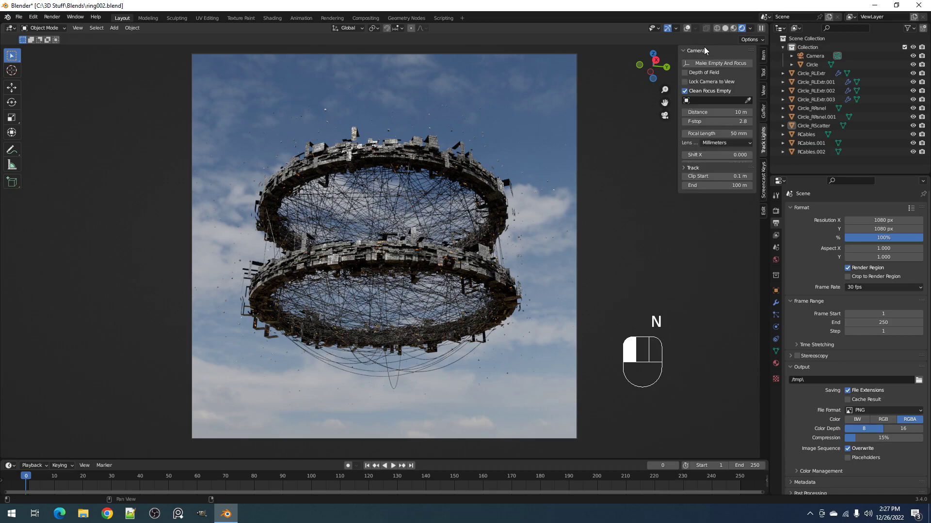
scroll(432, 215, "up", 2)
middle_click_drag(432, 215, 475, 205, "shift")
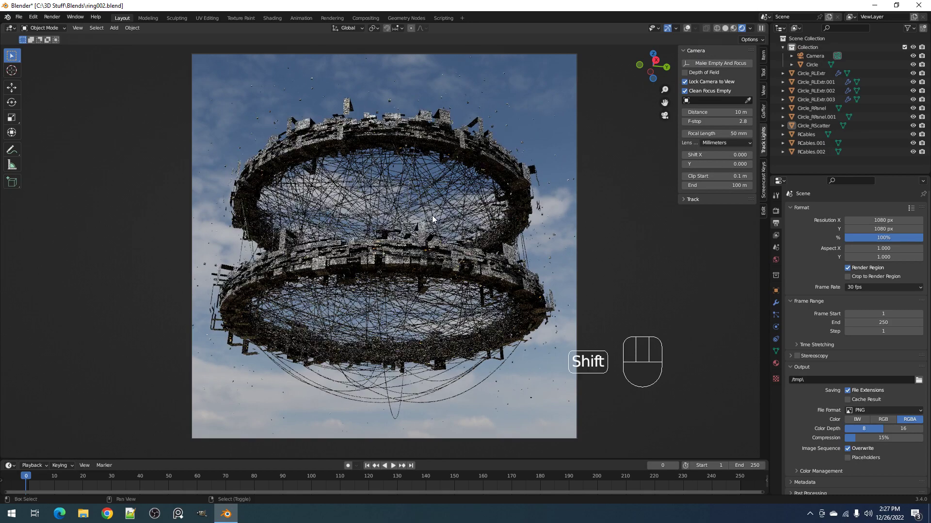
Set the camera's focal length to 150 mm and move the camera back until both rings fit the frame
left_click(702, 133)
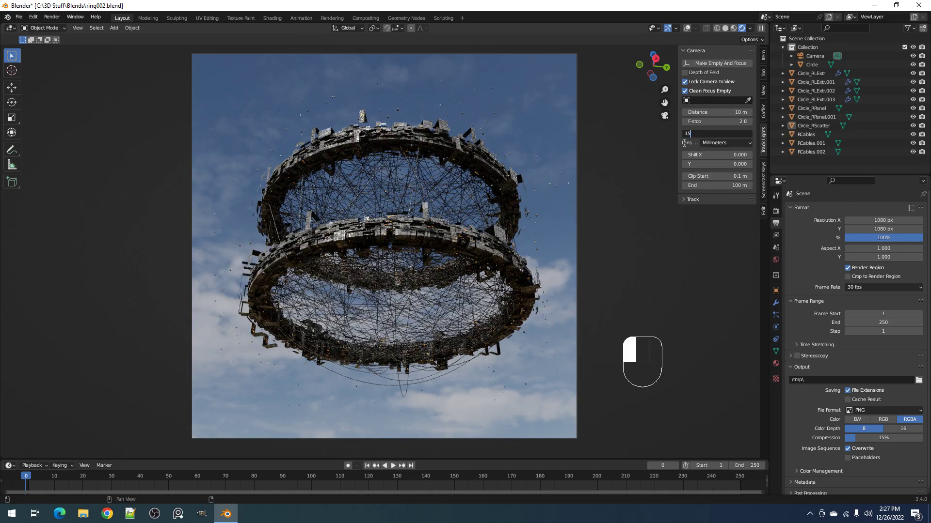
type("150")
key("Return")
scroll(458, 186, "down", 4)
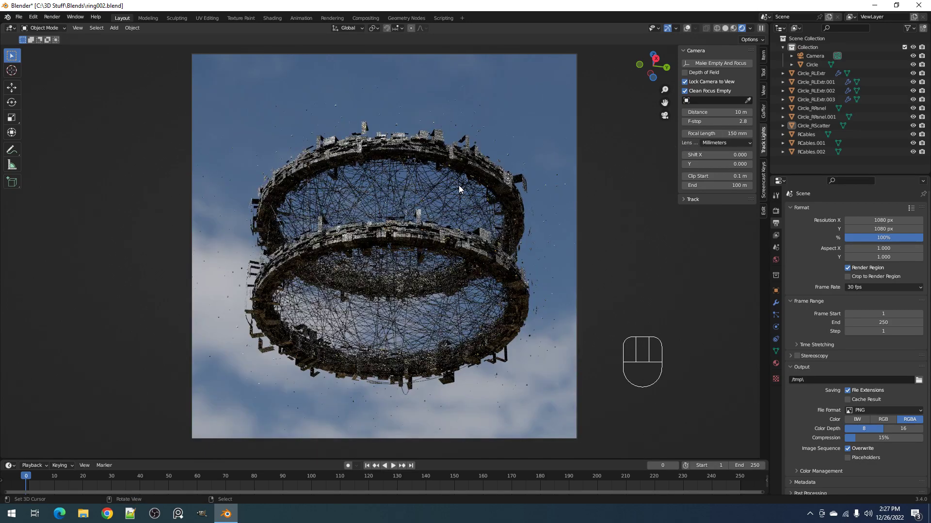
Rotate the world HDRI to -69.68 and re-angle the camera to view the rings from below
left_click(775, 260)
left_click_drag(859, 406, 829, 407)
middle_click_drag(457, 224, 472, 239)
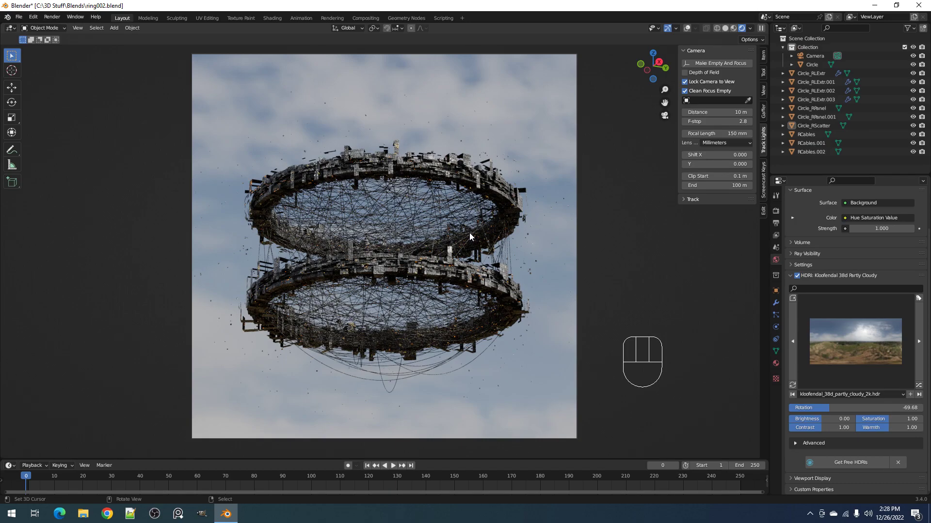
middle_click_drag(465, 229, 477, 229, "shift")
Change the world HDRI to quarry_03, set its rotation to 70.97, and check the render in a maximized viewport
left_click(848, 347)
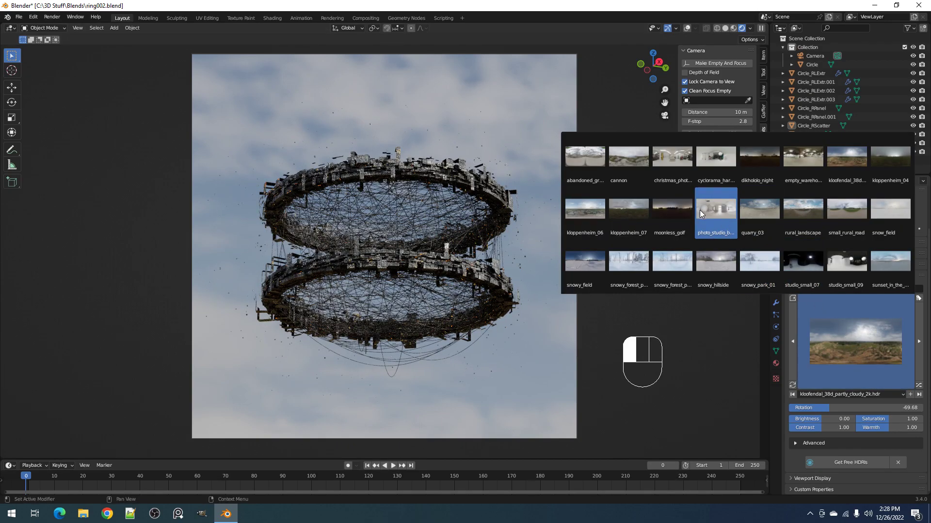
left_click(754, 213)
left_click_drag(845, 406, 882, 408)
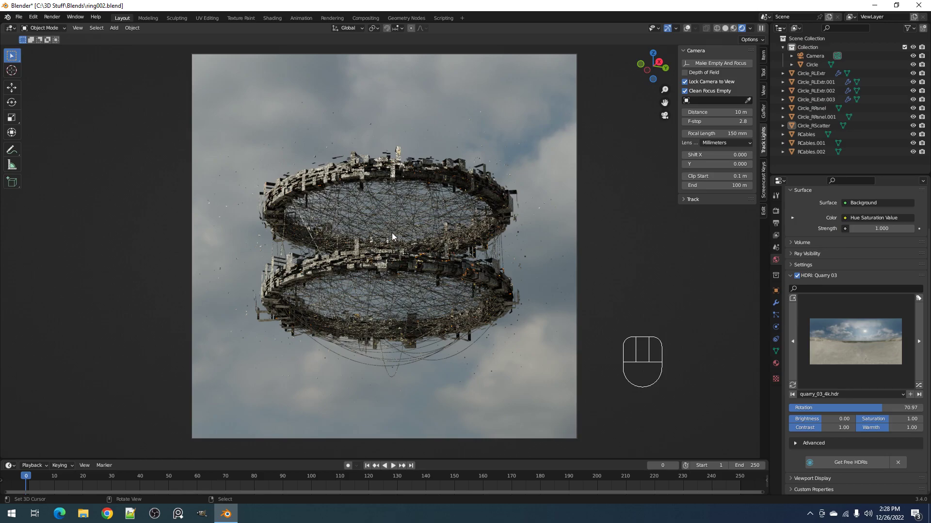
key("ctrl+space")
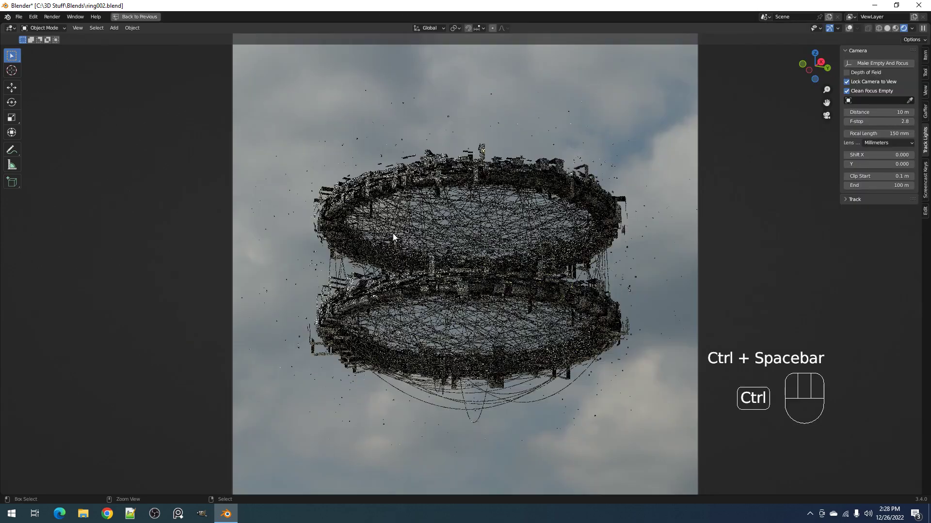
key("ctrl+space")
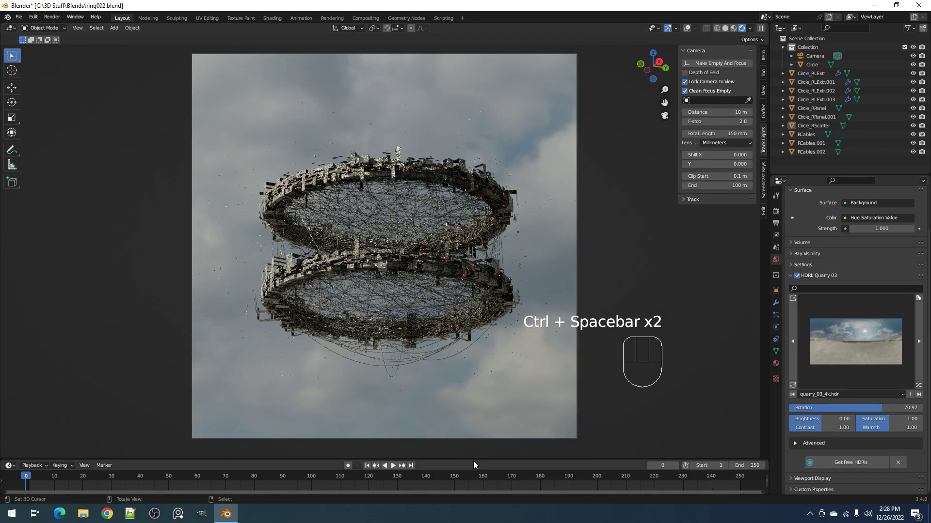
Enlarge the timeline area, switch the viewport to solid shading, and turn that area into a Shader Editor
mouse_move(473, 459)
left_mouse_down()
mouse_move(473, 322)
mouse_move(474, 339)
left_mouse_up()
key("z")
left_click(488, 266)
left_click(9, 345)
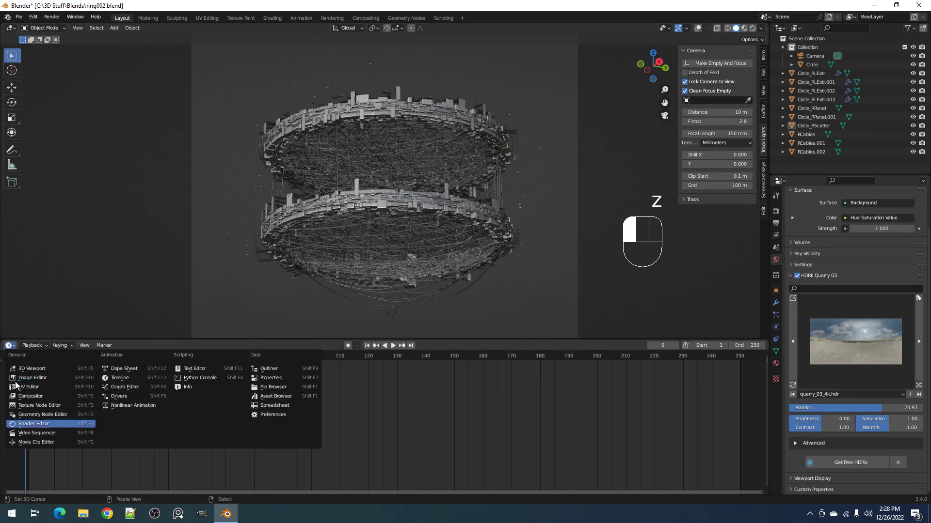
left_click(30, 425)
Examine the material's texture, color ramp and multiply nodes in the maximized shader editor, saving the file along the way
key("ctrl+space")
scroll(536, 231, "up", 5)
key("ctrl+s")
middle_click_drag(500, 187, 335, 234)
scroll(325, 230, "up", 3)
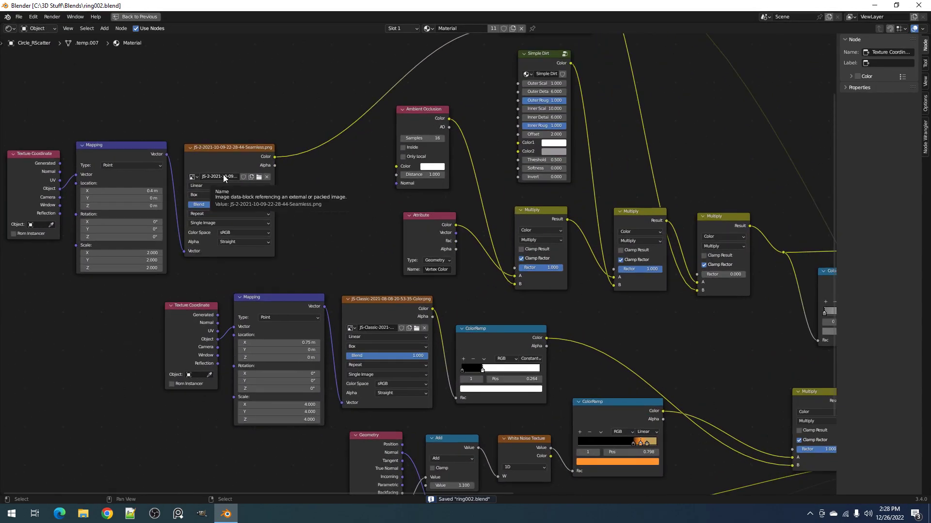
scroll(481, 127, "down", 2)
scroll(476, 146, "down", 2)
middle_click_drag(575, 317, 455, 235)
scroll(455, 235, "up", 4)
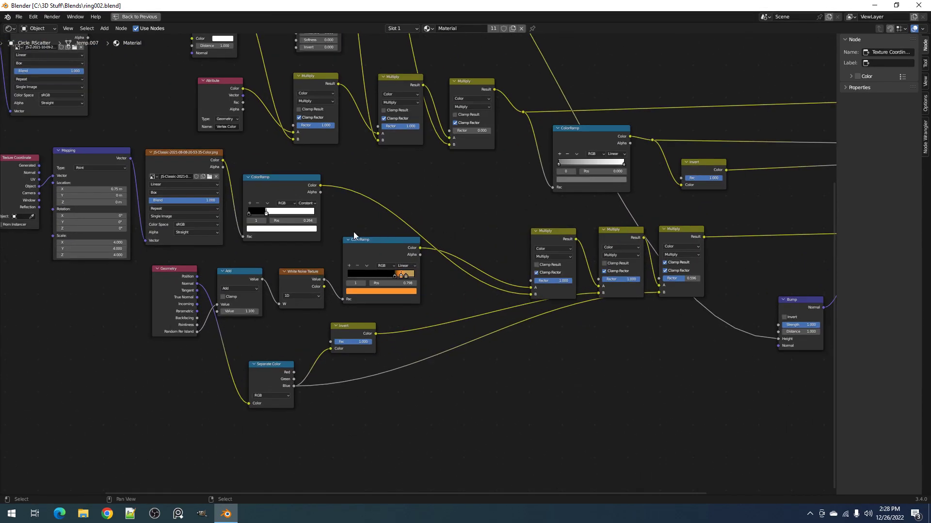
middle_click_drag(124, 229, 290, 283)
key("ctrl+space")
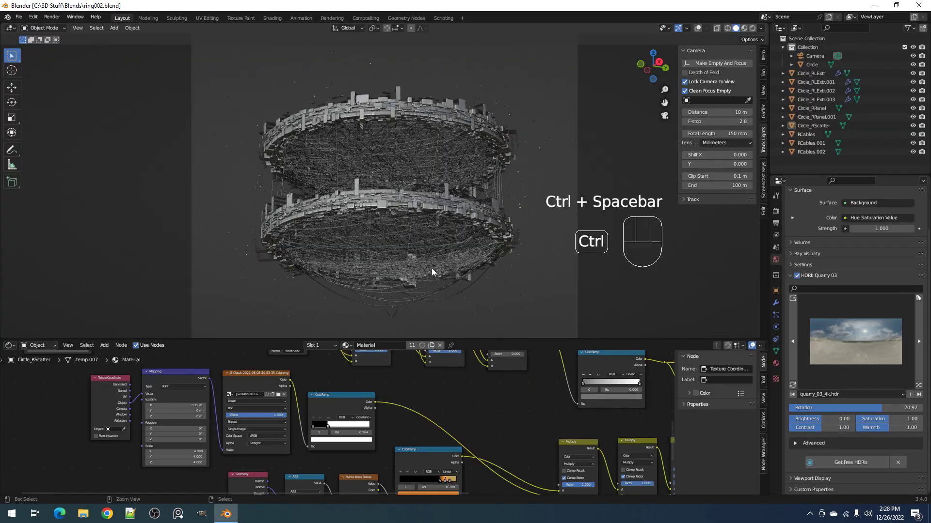
Switch the viewport to rendered shading and reset the color ramp fed by the White Noise Texture
key("z")
left_click(463, 205)
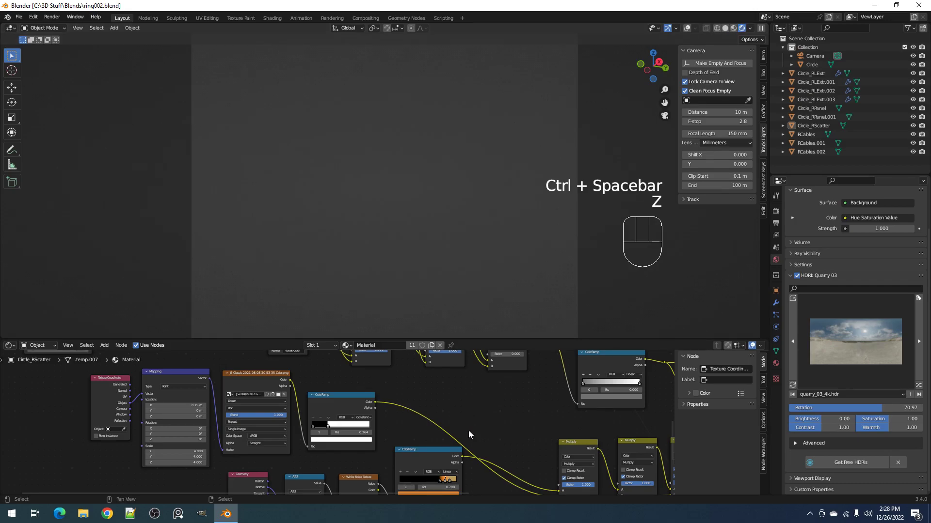
scroll(436, 397, "up", 4)
left_click(393, 373)
left_click(425, 385)
left_click(393, 373)
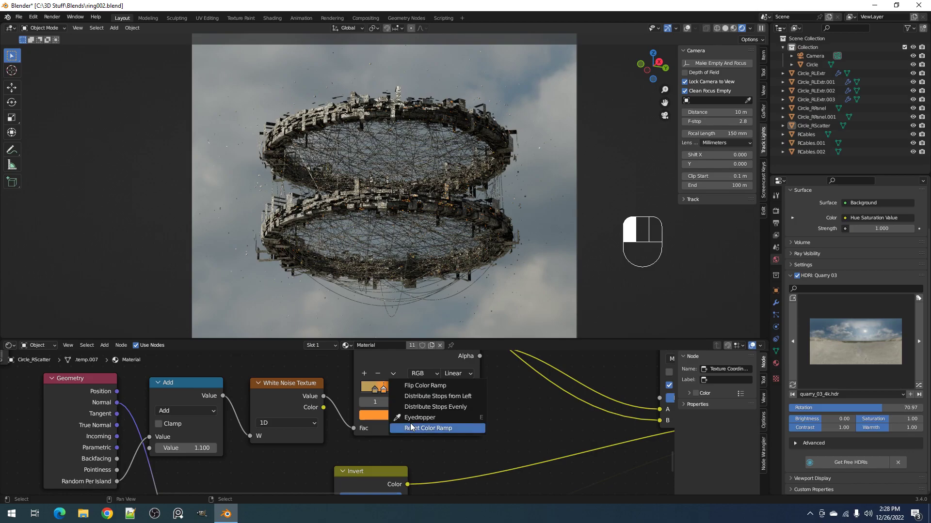
left_click(411, 428)
Move the reset ramp's black stop to about 0.4, tint its white stop pale peach, and save the file
left_click_drag(366, 389, 406, 386)
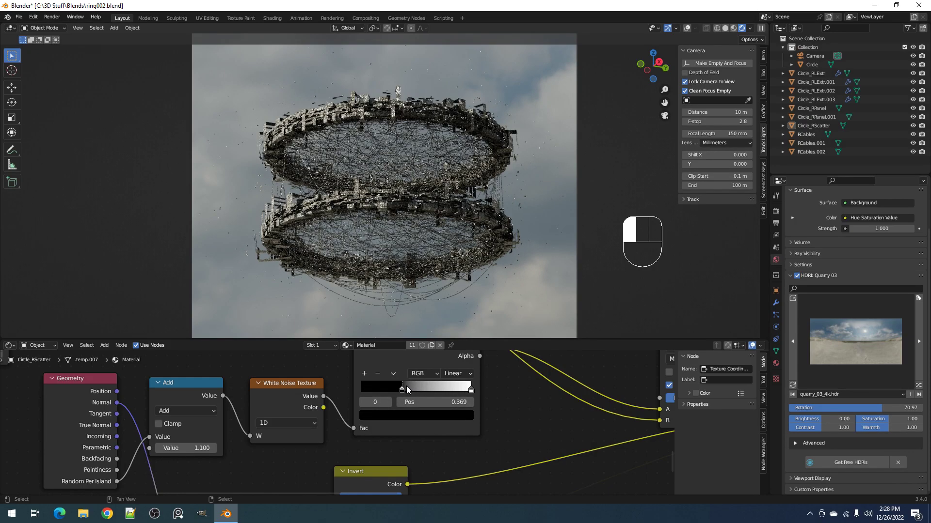
scroll(387, 400, "up", 1, "ctrl")
left_click(389, 416)
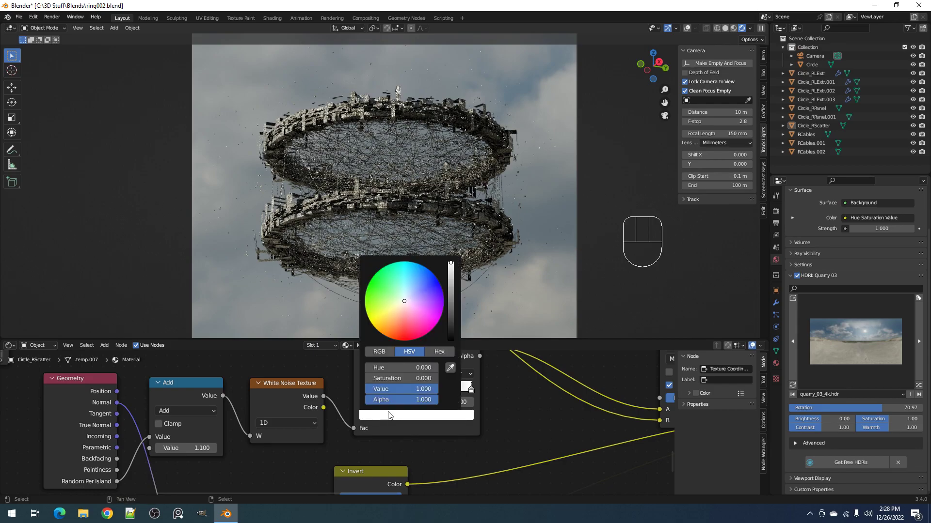
left_click(396, 318)
left_click(395, 311)
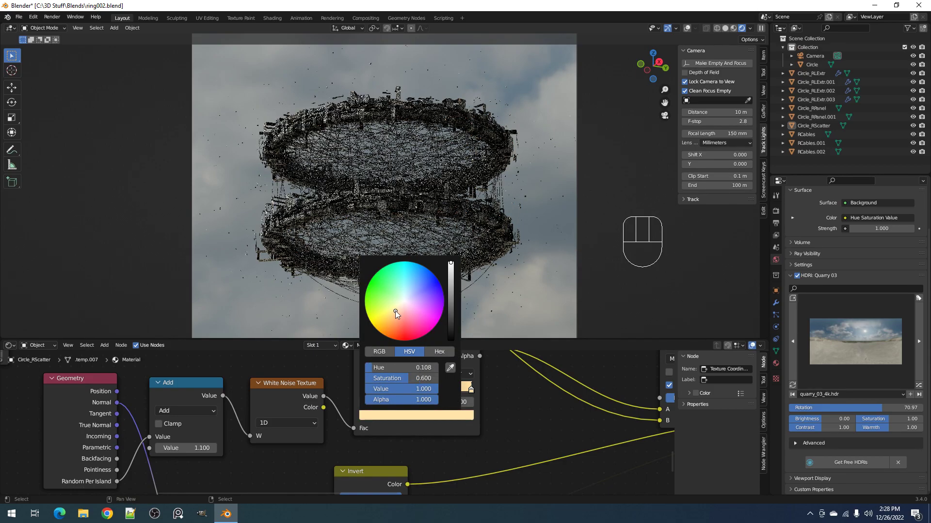
left_click(397, 310)
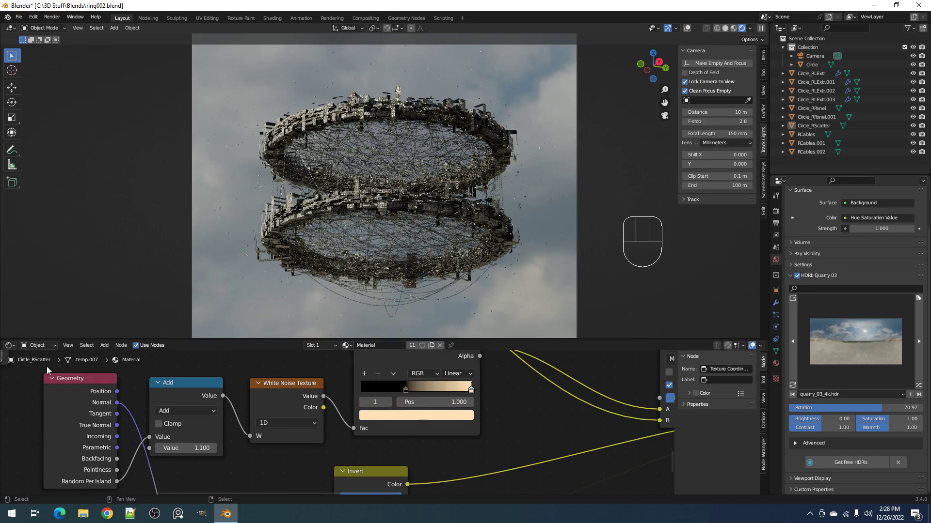
key("ctrl+s")
Re-angle the camera to view the rings from below, move it closer so they fill the frame, and save
middle_click_drag(424, 243, 437, 229)
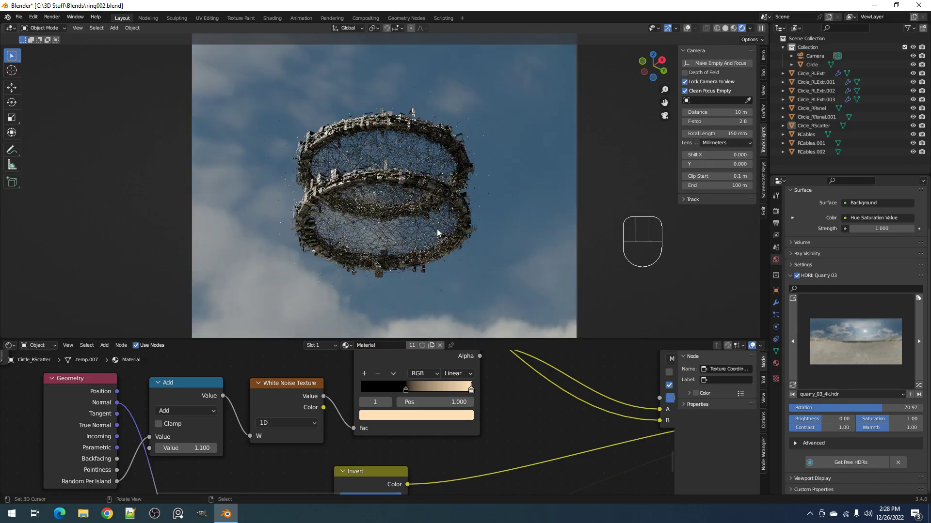
scroll(437, 238, "up", 5)
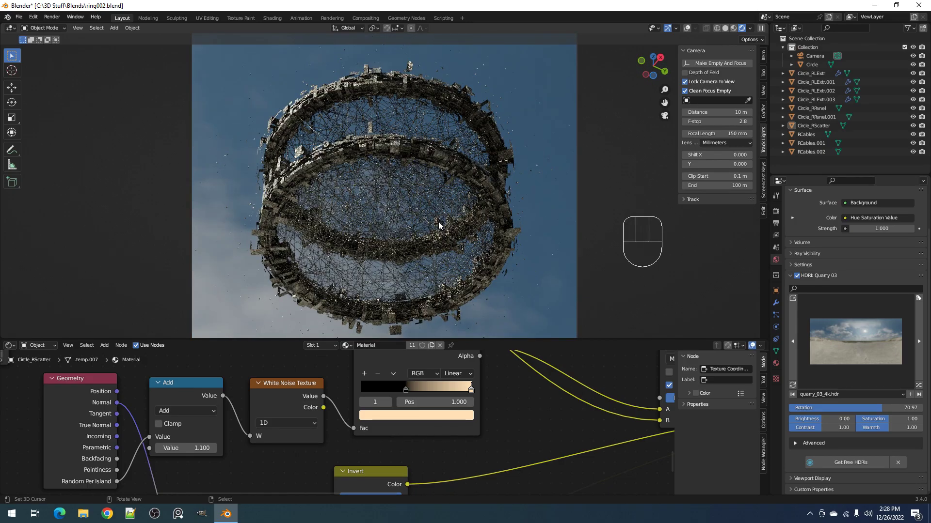
middle_click_drag(438, 222, 631, 178)
key("ctrl+s")
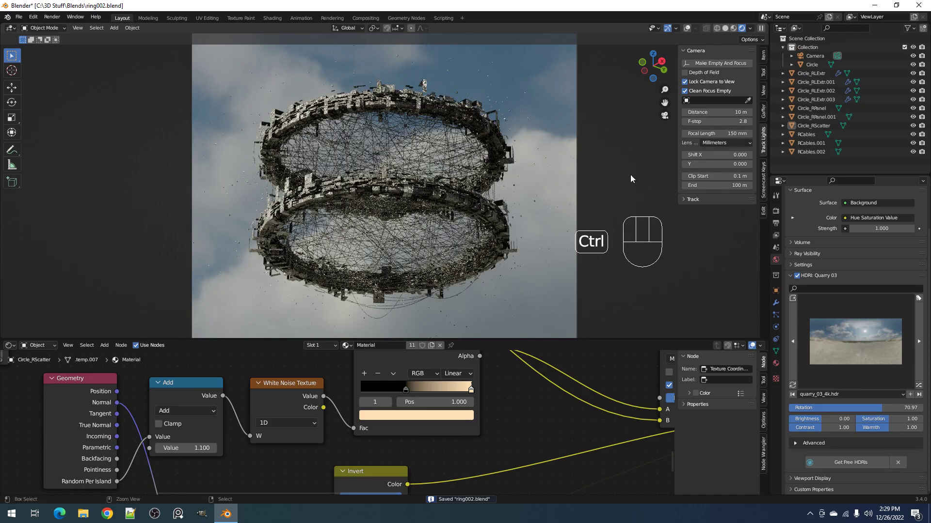
Set the camera's focal length to 200 mm
left_click(701, 134)
type("200")
key("Return")
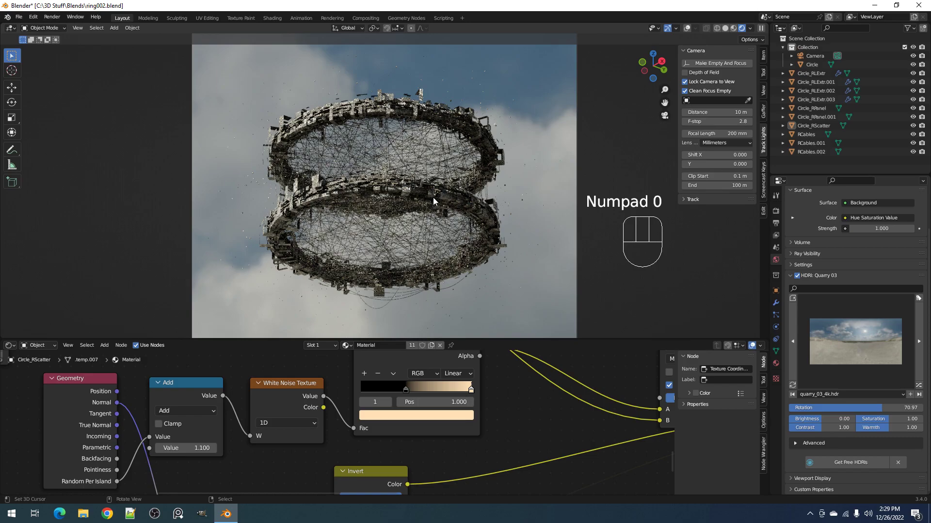
Change the world HDRI to kloofendal_38d_partly_cloudy, set its rotation to -59.35, and save the file
left_click(881, 337)
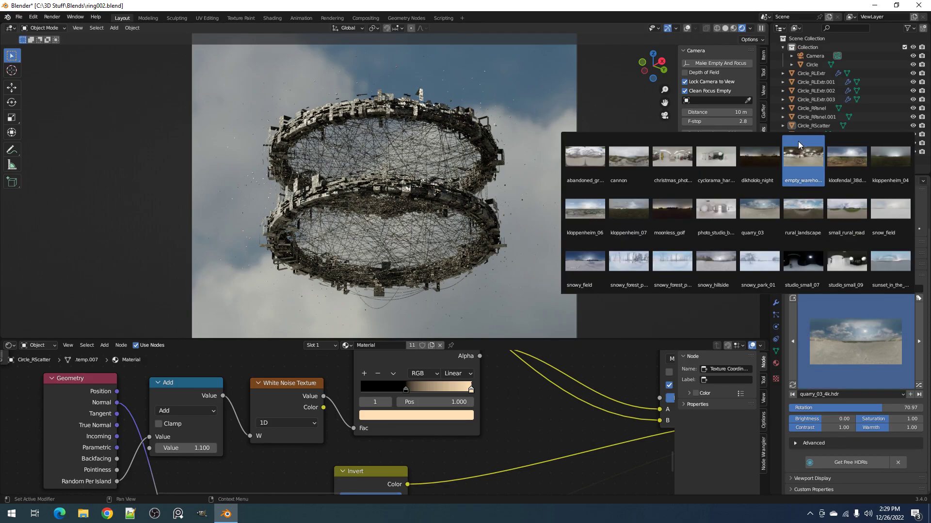
left_click(842, 161)
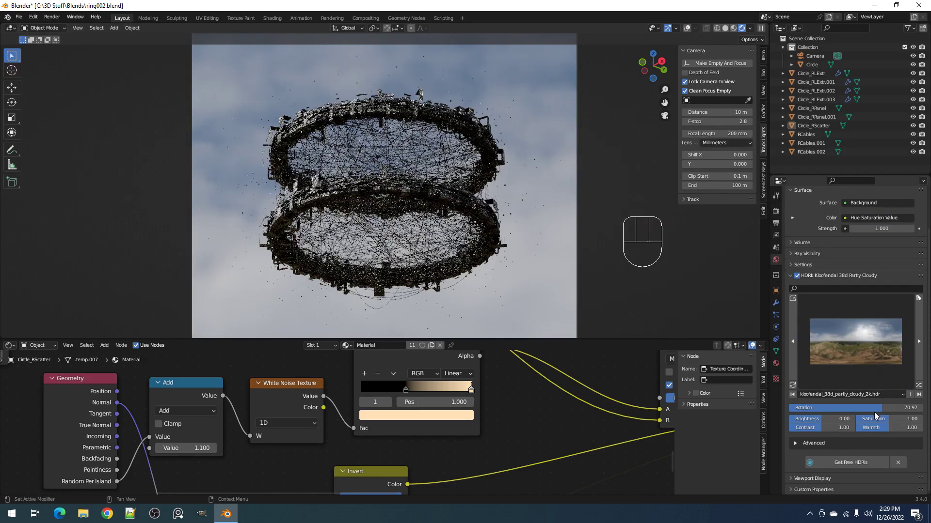
left_click_drag(874, 406, 832, 408)
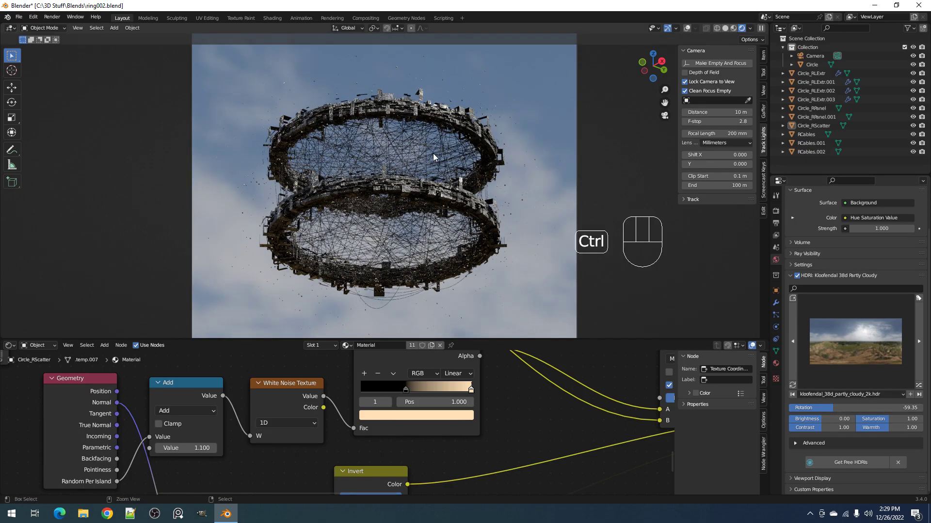
key("ctrl+s")
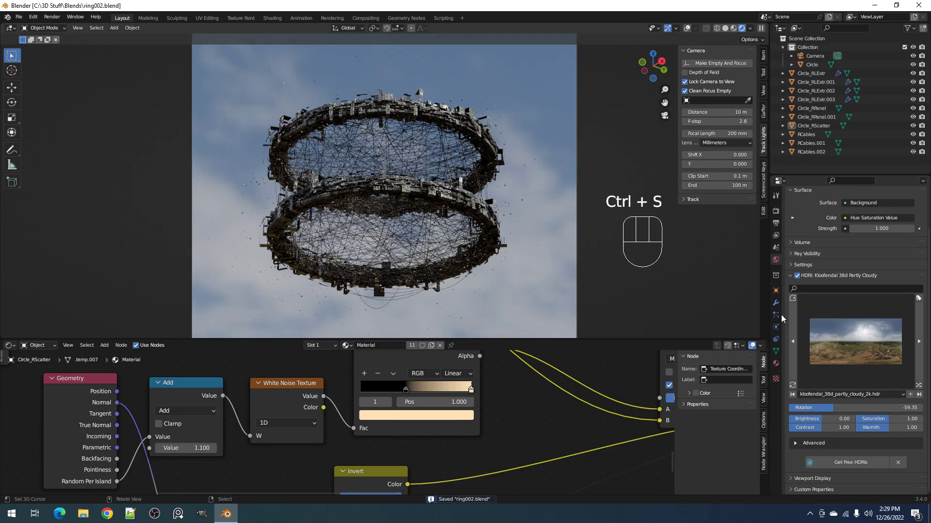
Desaturate the world HDRI by setting its saturation to 0.20
left_click_drag(861, 418, 856, 418)
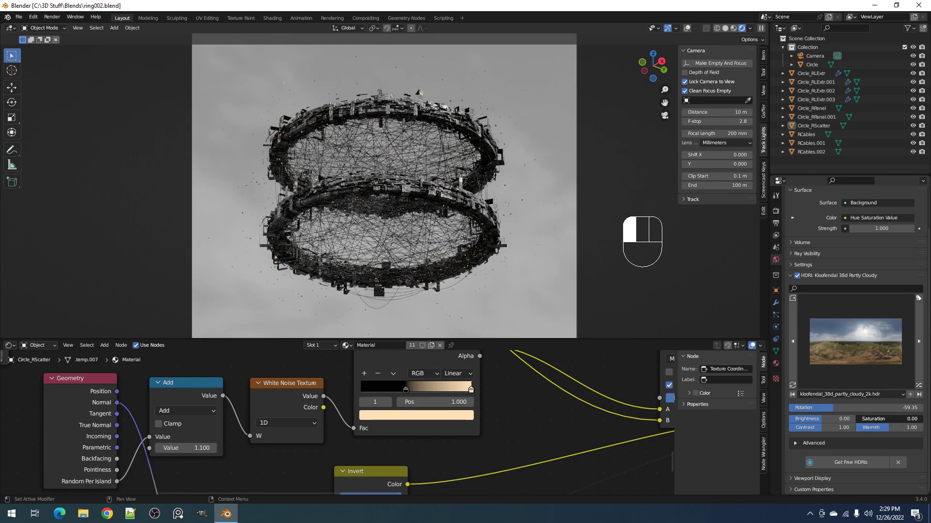
left_click(868, 418)
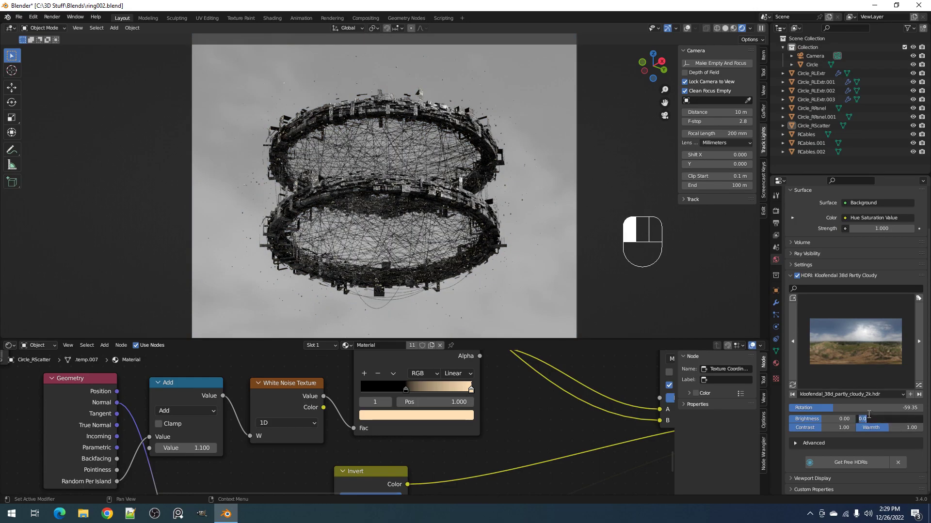
type(".4")
key("Return")
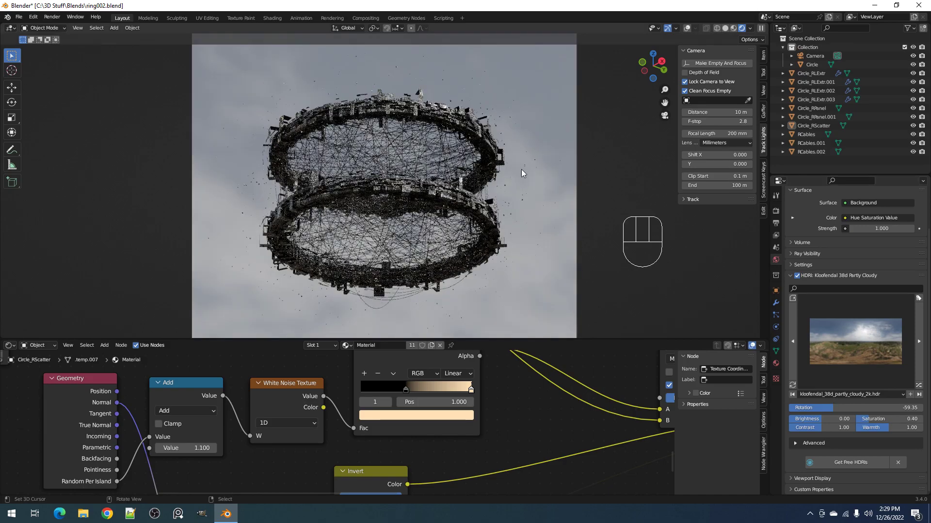
left_click(866, 419)
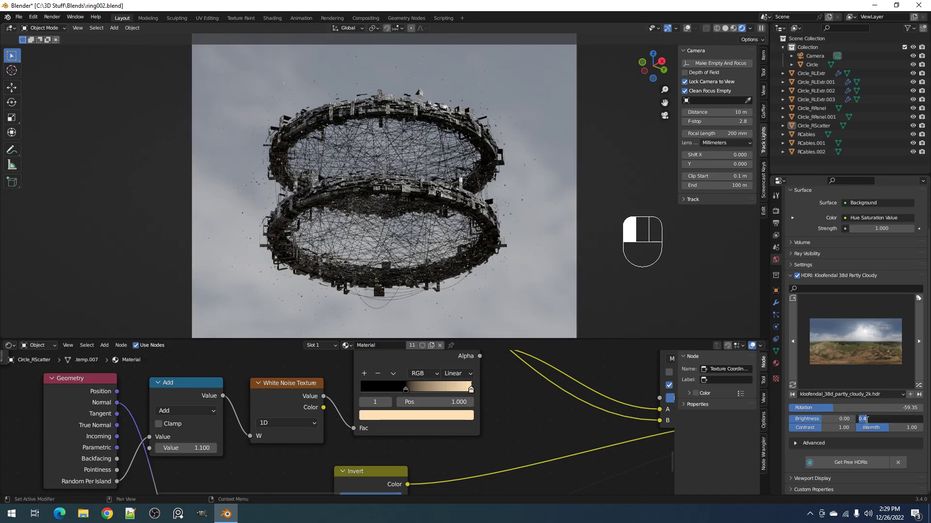
type(".2")
key("Return")
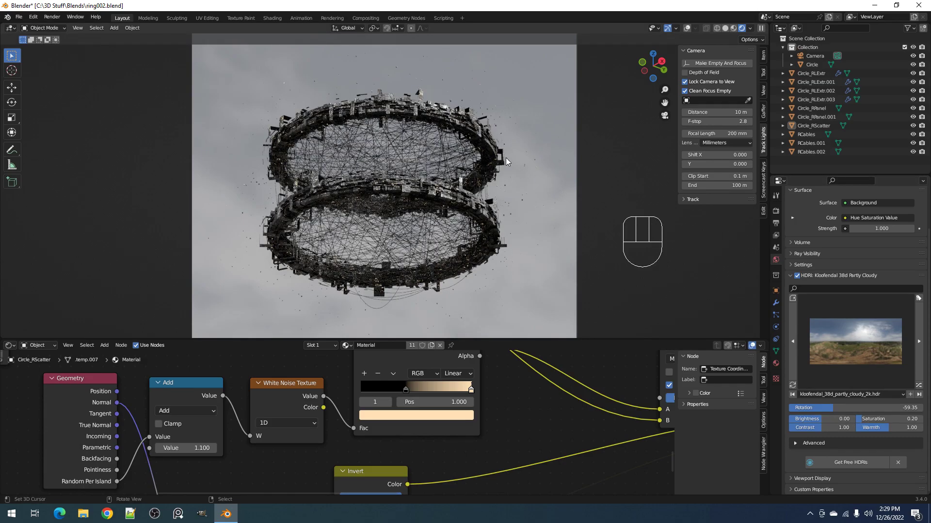
Select the scattered debris object Circle_RScatter and briefly show the overlays to check the selection
left_click(531, 160, "alt+shift")
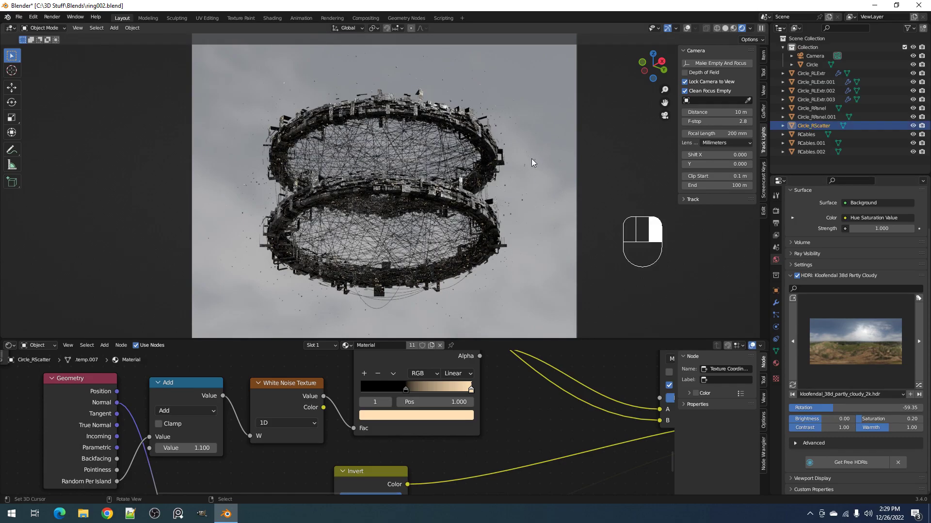
key("shift+alt+z")
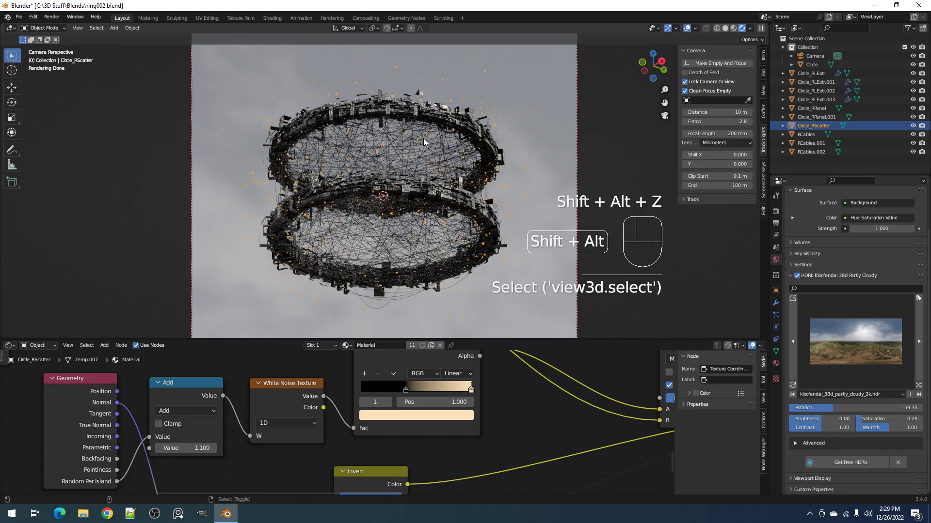
key("shift+alt+z")
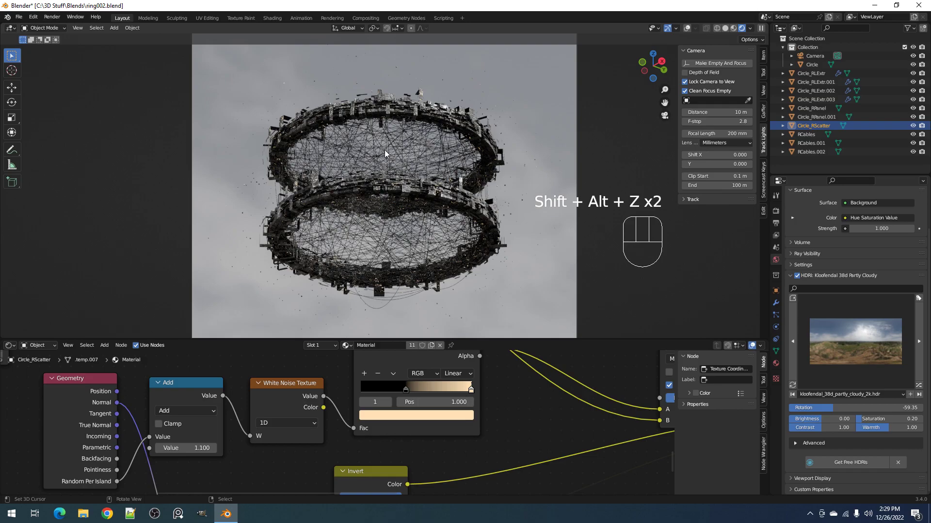
Save the file, leave the camera view, and view the rings up close in material preview shading
key("z")
left_click(447, 151)
key("ctrl+s")
key("KP_0")
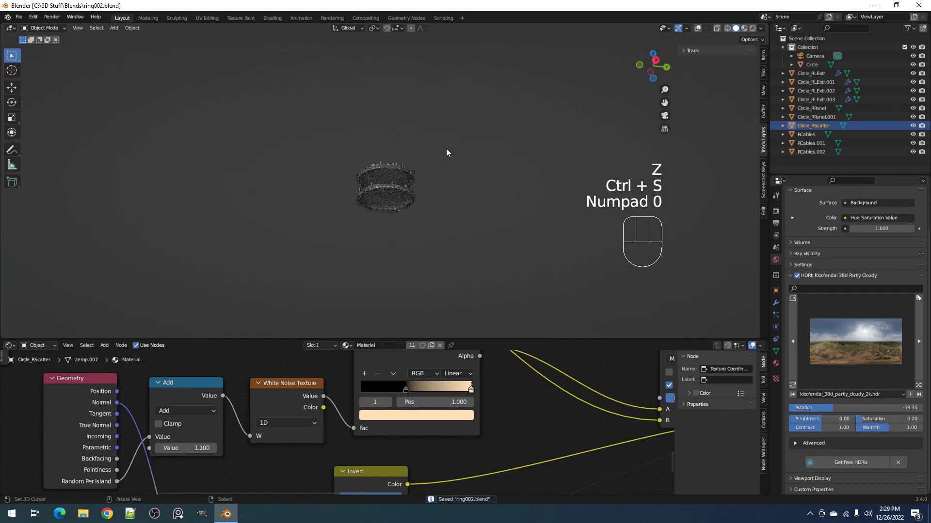
key("ctrl+s")
key("z")
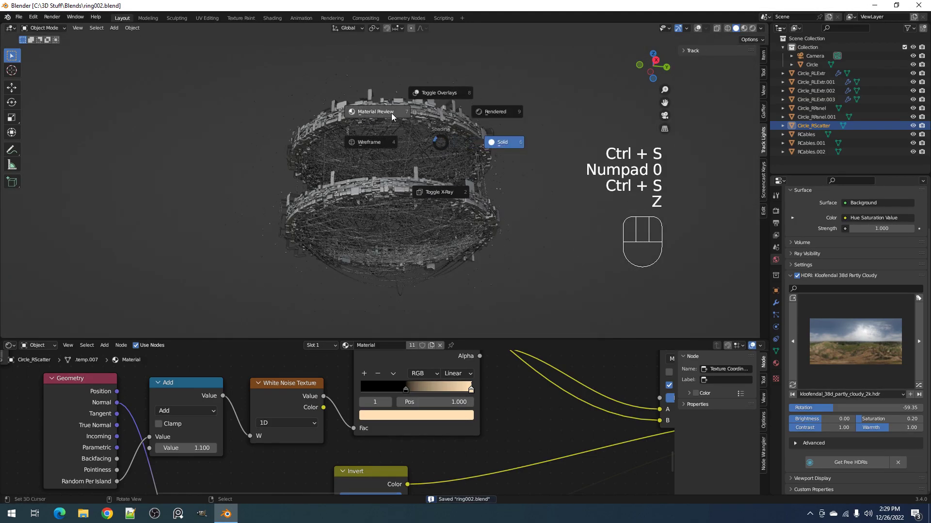
left_click(429, 158)
mouse_move(437, 153)
middle_mouse_down()
mouse_move(451, 202)
mouse_move(450, 248)
mouse_move(456, 141)
middle_mouse_up()
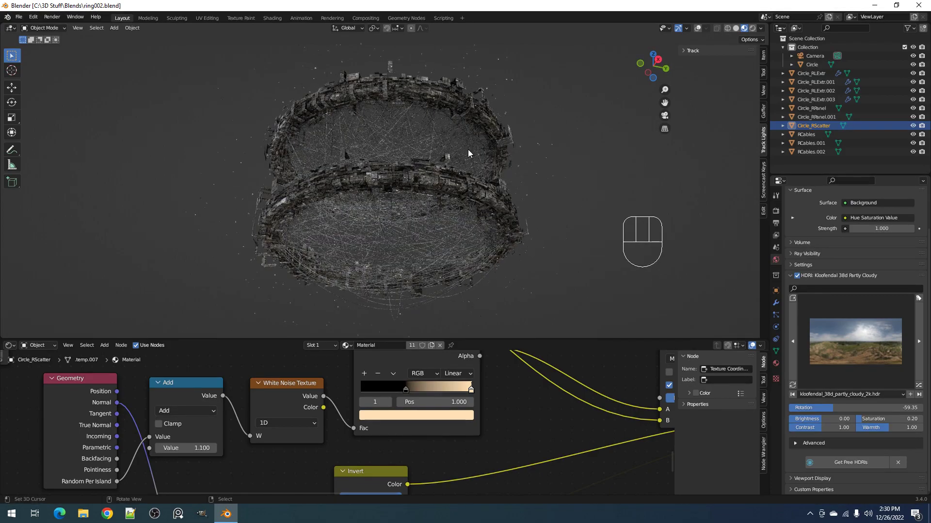
Compare with the camera view, reselect the scattered debris object, check it with overlays, and save the file
key("KP_0")
key("z")
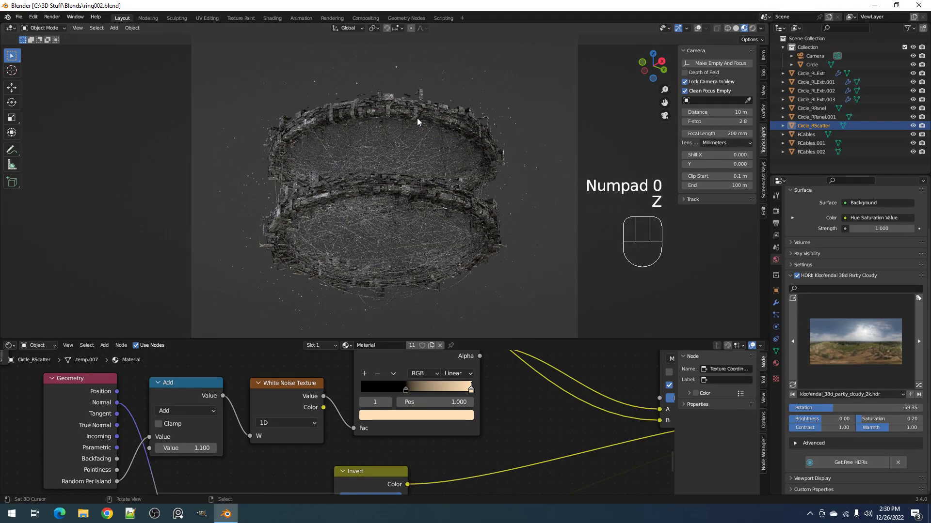
key("KP_0")
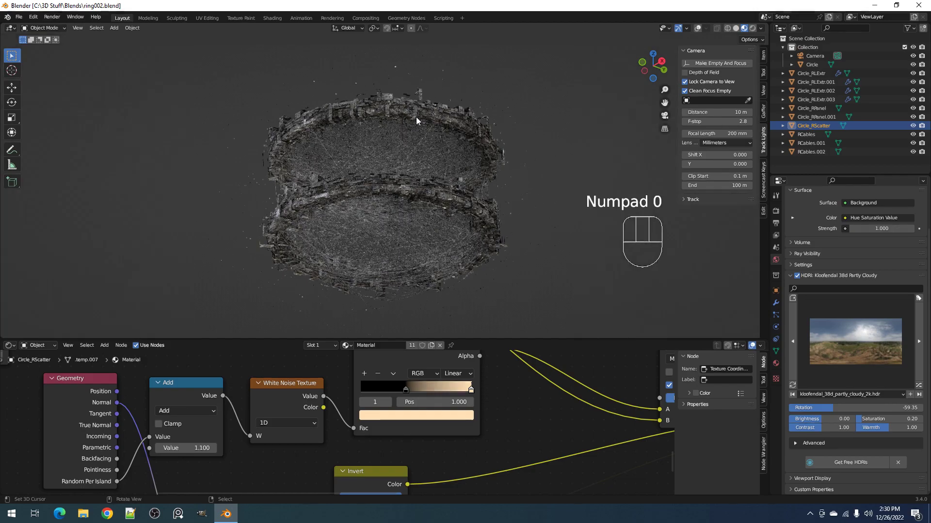
left_click(511, 80)
key("shift+alt+z")
key("shift+alt+z")
key("ctrl")
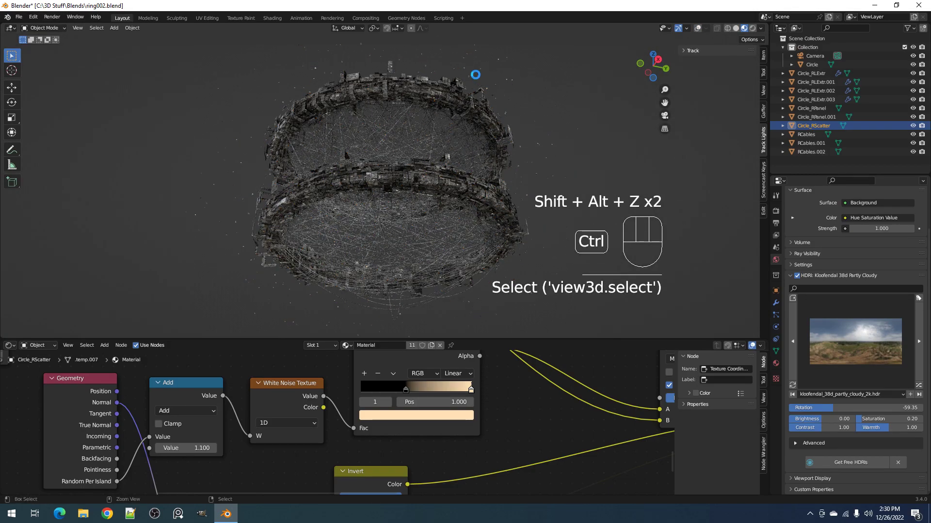
key("ctrl+s")
Start timeline playback and apply Random Animation to the scattered debris, rotating it around the Z axis
key("shift+q")
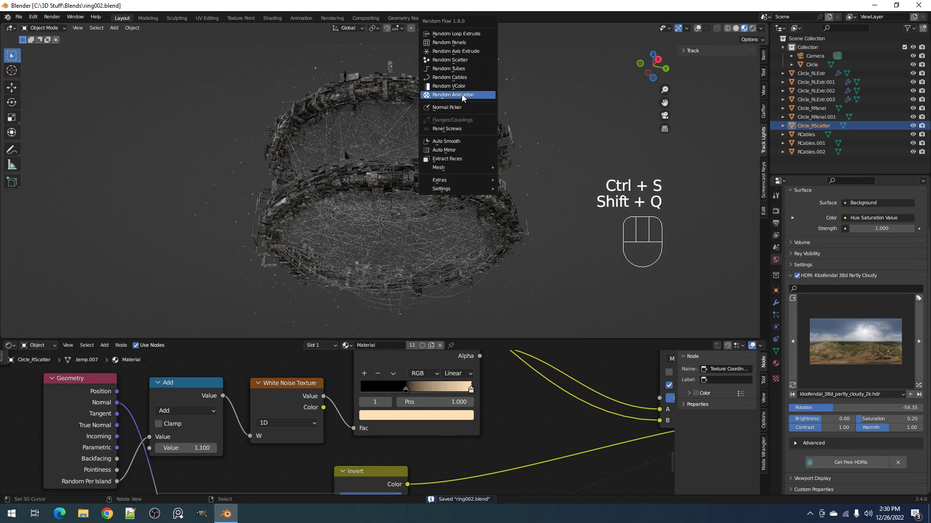
left_click(469, 95)
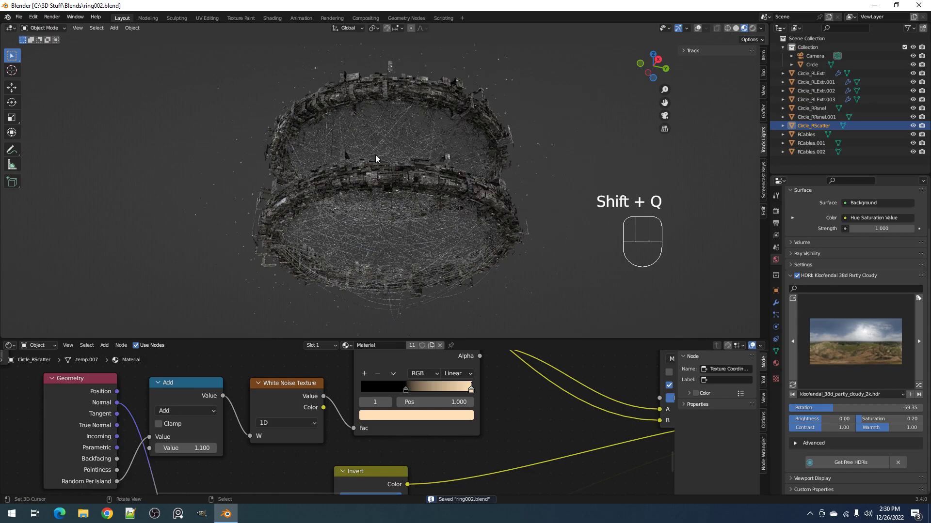
key("space")
key("shift+q")
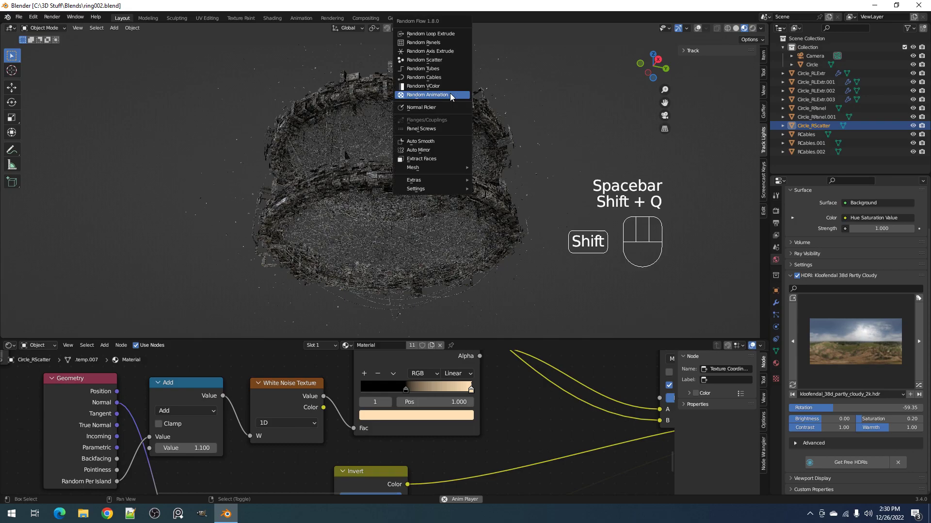
left_click(451, 95)
left_click(562, 144)
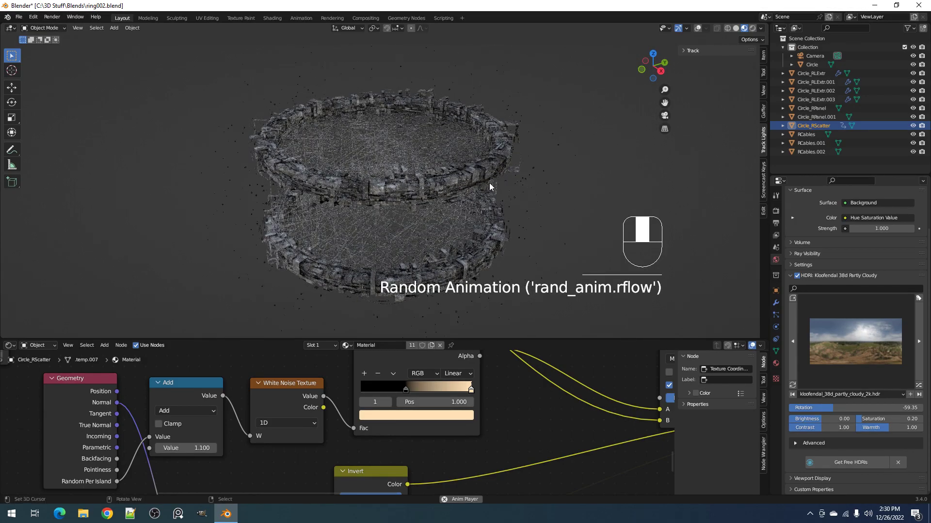
Adjust the debris animation to Continuous mode with a frames seed of 5 and an animation seed of 2
middle_click_drag(520, 179, 528, 127)
key("F9")
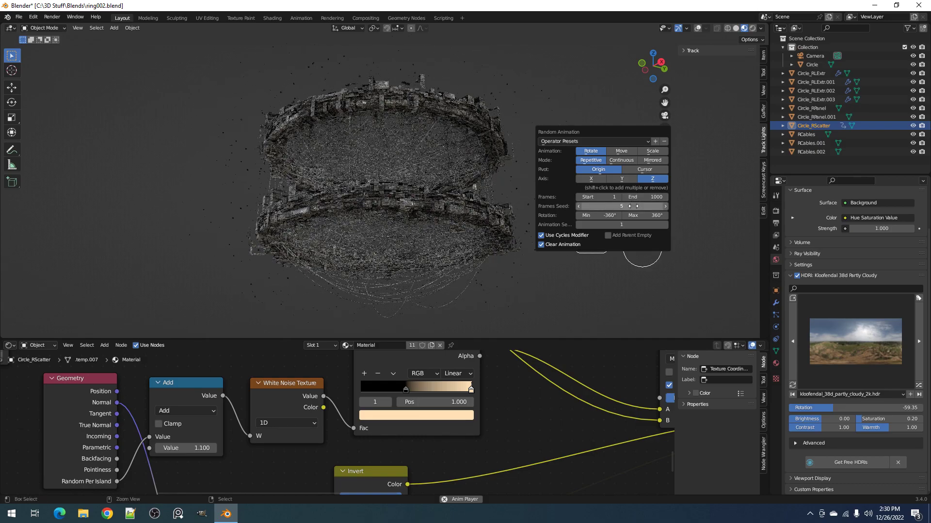
left_click_drag(633, 206, 627, 207)
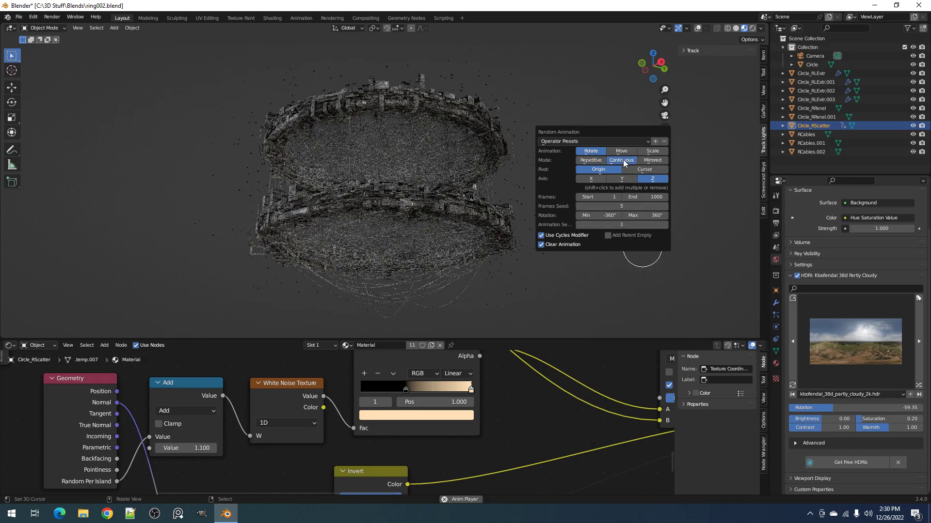
Maximize the viewport and examine the playing debris animation around the rings from several angles and up close
middle_click_drag(506, 233, 506, 200)
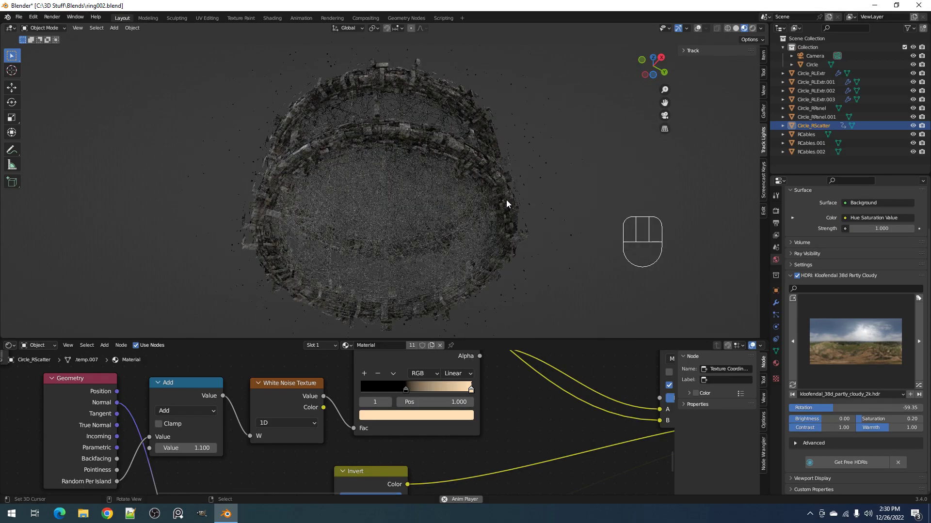
scroll(507, 198, "up", 5)
key("ctrl+space")
middle_click_drag(507, 196, 548, 249)
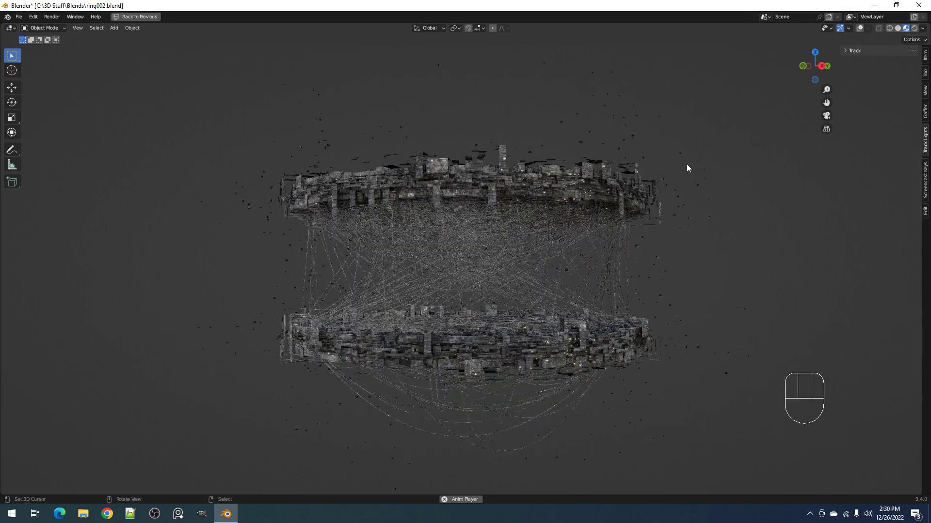
middle_click_drag(636, 132, 611, 168)
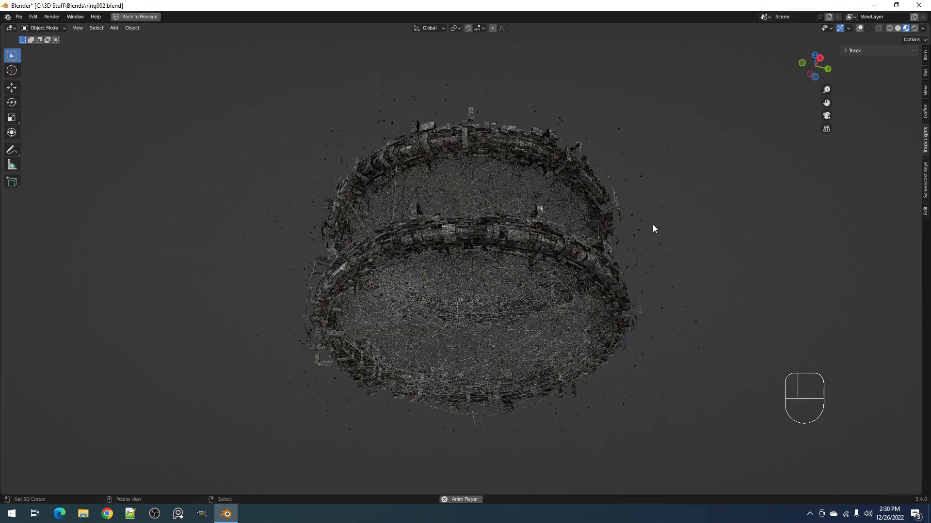
middle_click_drag(652, 219, 624, 226, "shift")
scroll(625, 226, "up", 3)
middle_click_drag(717, 223, 493, 237, "shift")
scroll(494, 237, "up", 3)
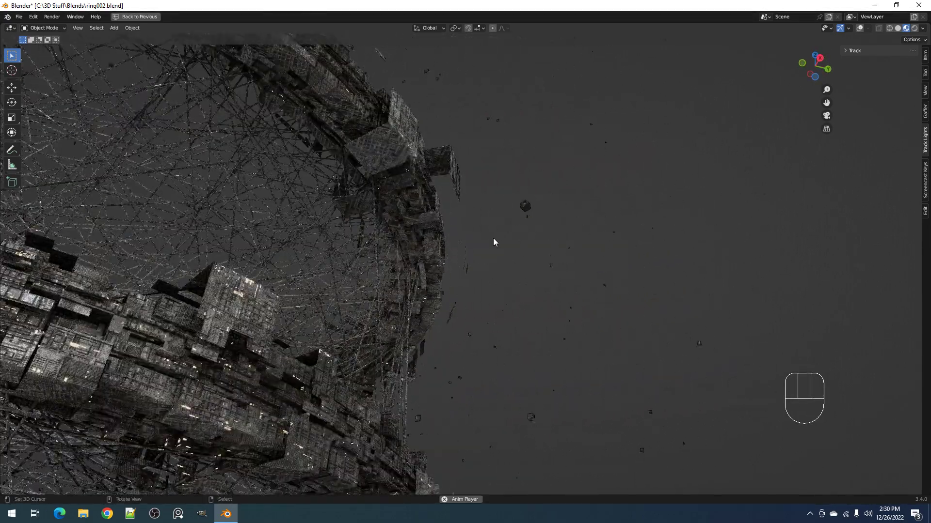
scroll(492, 235, "down", 5)
middle_click_drag(406, 253, 602, 187, "shift")
middle_click_drag(602, 187, 579, 226, "shift")
scroll(548, 140, "up", 1)
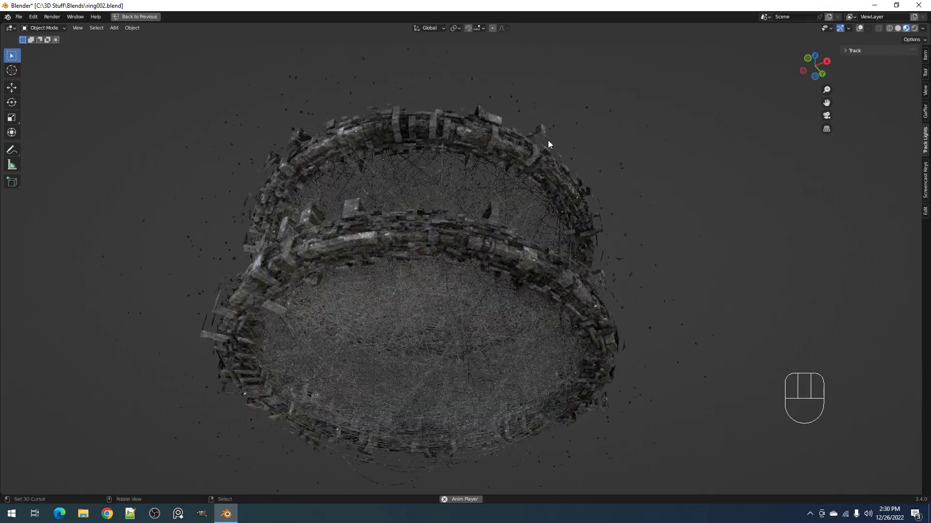
Select the upper ring's panel object Circle_RPanel and briefly show the overlays to check the selection
right_click(540, 128)
key("shift+alt+z")
key("shift+alt+z")
scroll(553, 136, "down", 3)
middle_click_drag(569, 148, 583, 180)
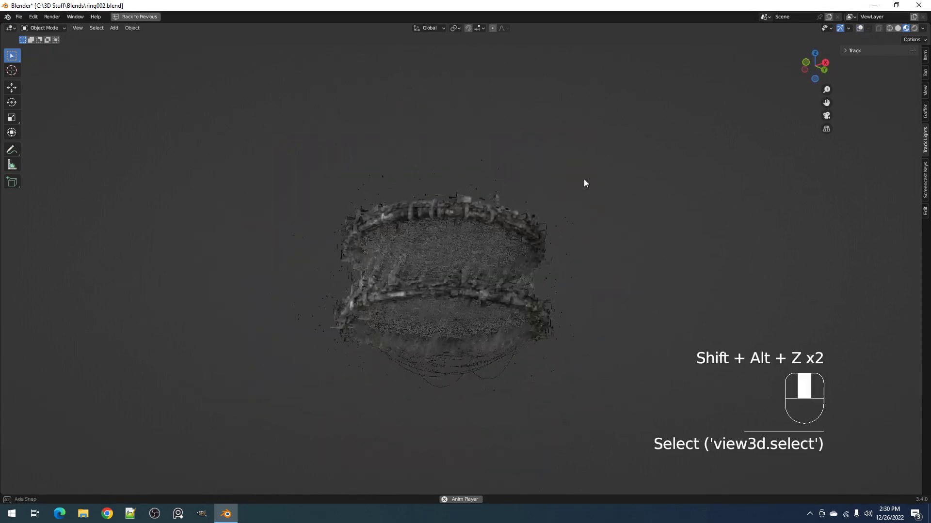
Apply a continuous Random Animation rotating Circle_RPanel around Z, with frames seed 6 and animation seed 9
scroll(582, 180, "up", 3)
key("shift+q")
left_click(582, 179)
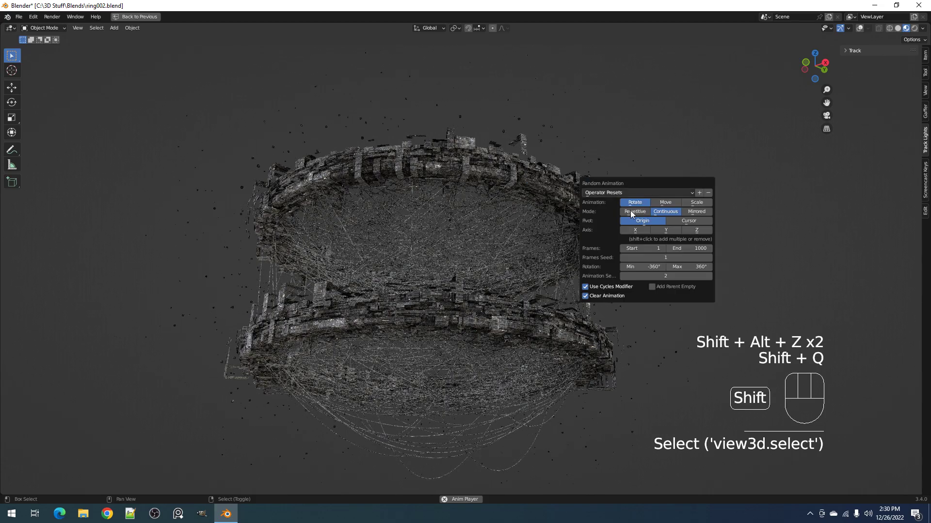
left_click(692, 230)
scroll(663, 255, "up", 1, "ctrl")
scroll(664, 255, "up", 4, "ctrl")
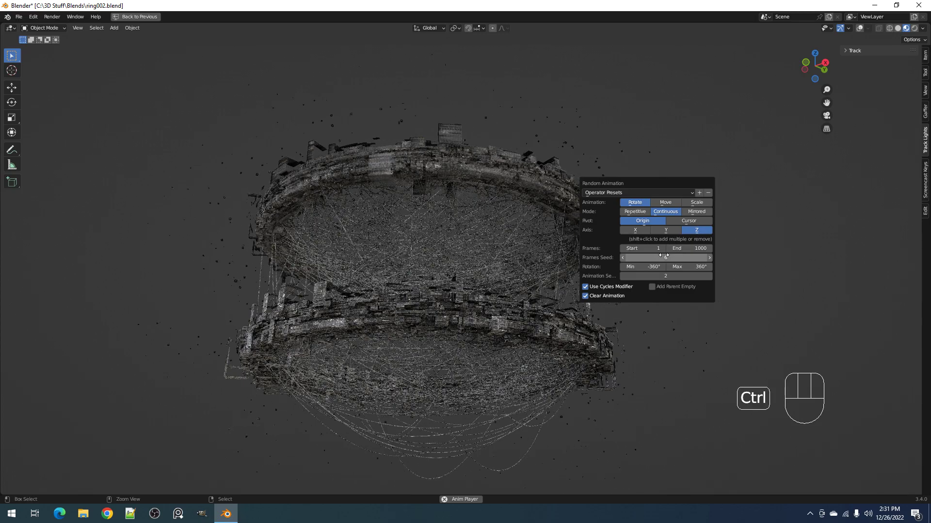
scroll(660, 277, "up", 1, "ctrl")
scroll(659, 278, "up", 5, "ctrl")
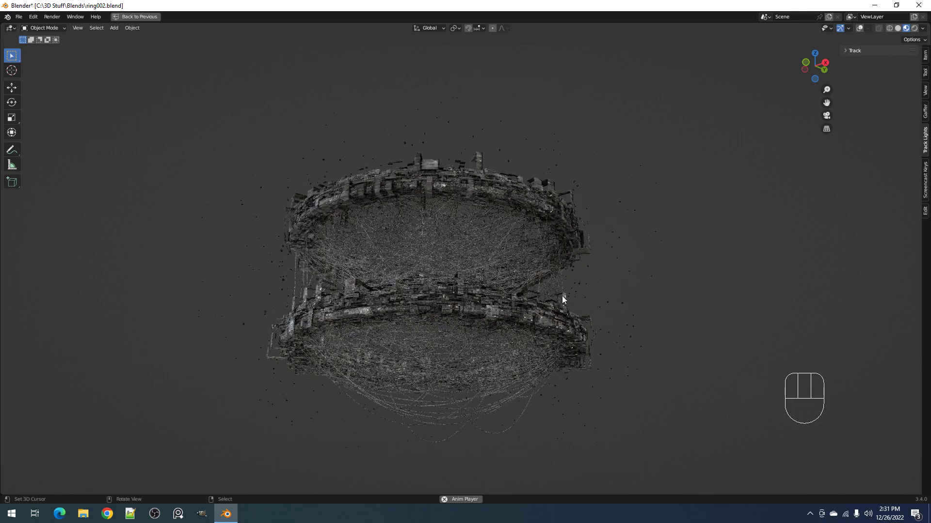
Select the lower ring's panel object Circle_RPanel.001 and apply a continuous Random Animation rotating it around Z
middle_click_drag(596, 294, 580, 271, "shift")
left_click(593, 277, "alt+shift")
key("shift+alt+z")
key("shift+alt+z")
key("shift+q")
left_click(606, 203)
left_click(719, 256)
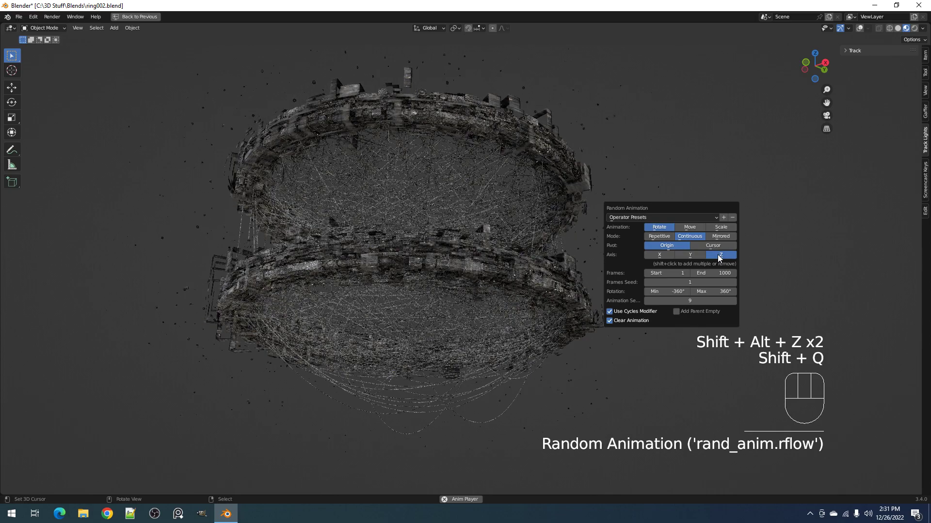
Raise the animation seed of the Circle_RPanel.001 rotation and review the panels' motion during playback
scroll(691, 301, "up", 3, "ctrl")
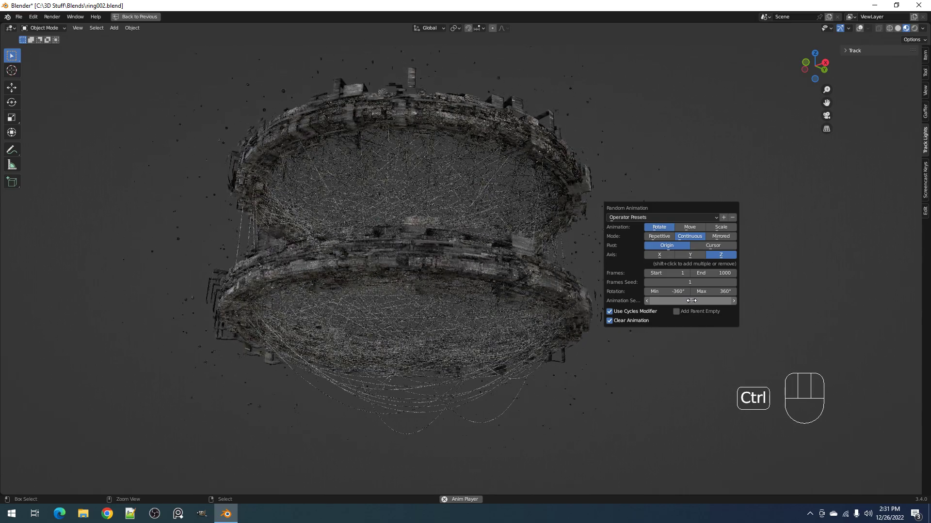
scroll(438, 224, "down", 2)
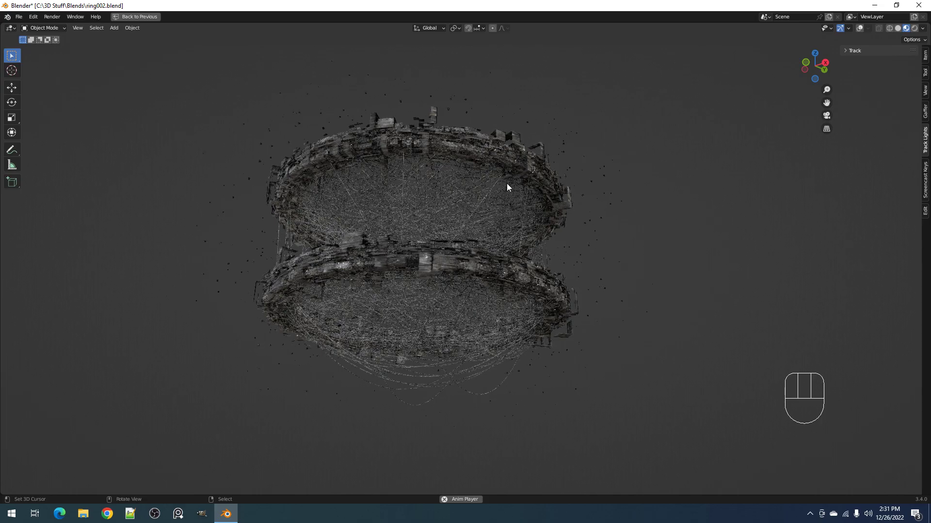
scroll(553, 224, "up", 2)
key("F9")
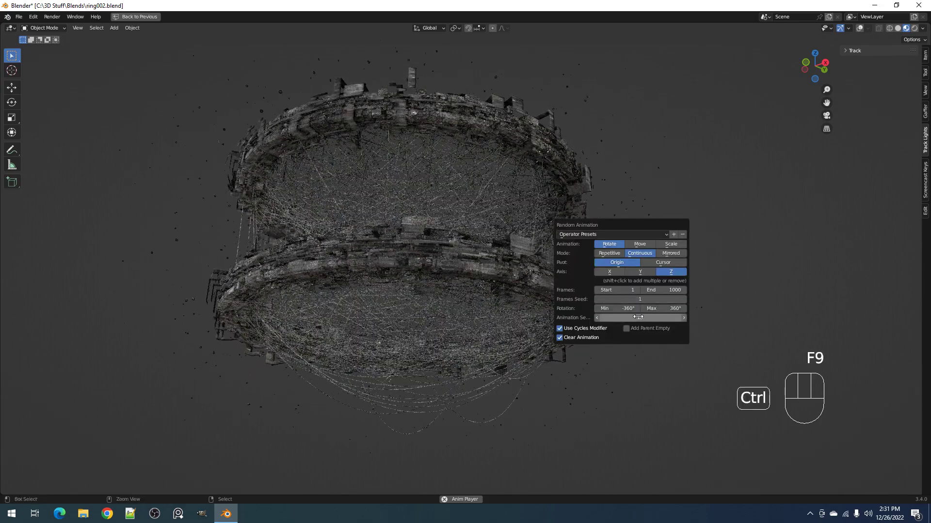
scroll(590, 229, "down", 1)
middle_click_drag(588, 225, 582, 207)
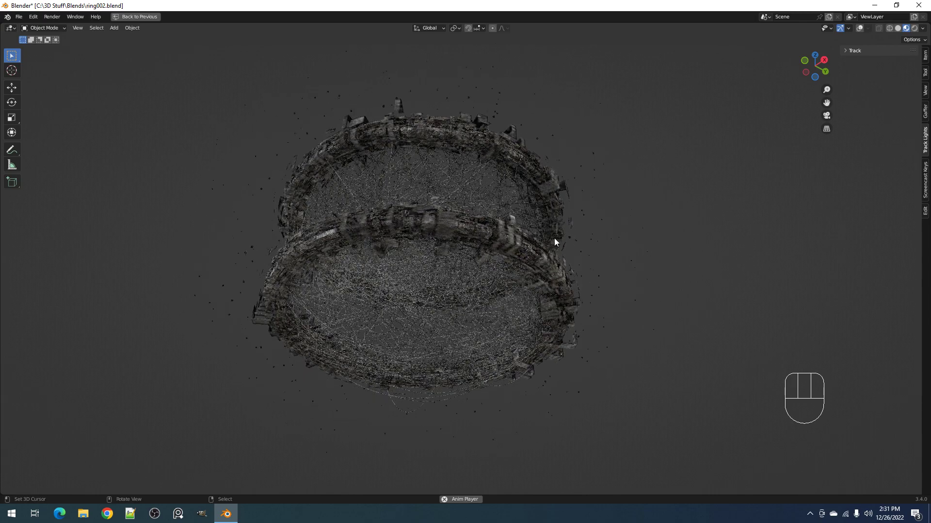
Switch the viewport to solid shading and save the file
key("z")
left_click(569, 232)
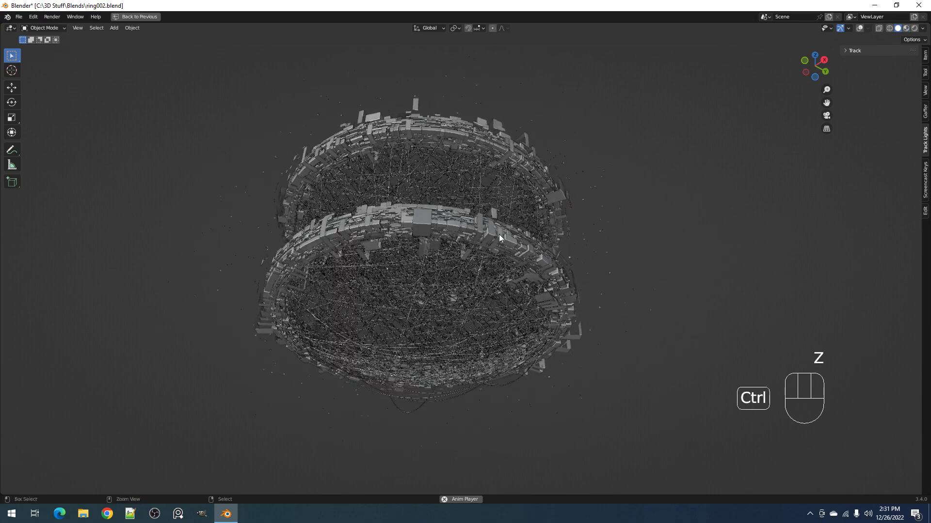
key("ctrl+s")
Preview the animated rings in rendered shading, then return through solid to material preview shading
key("z")
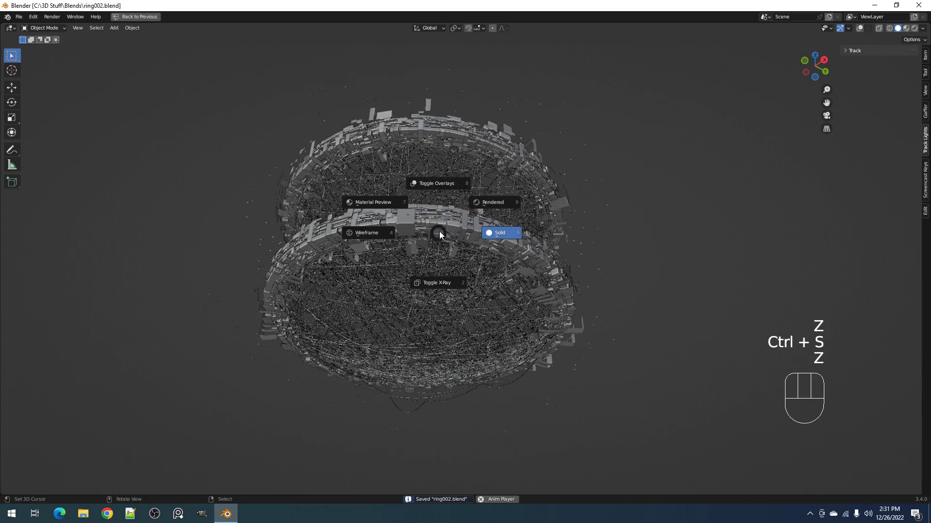
left_click(488, 200)
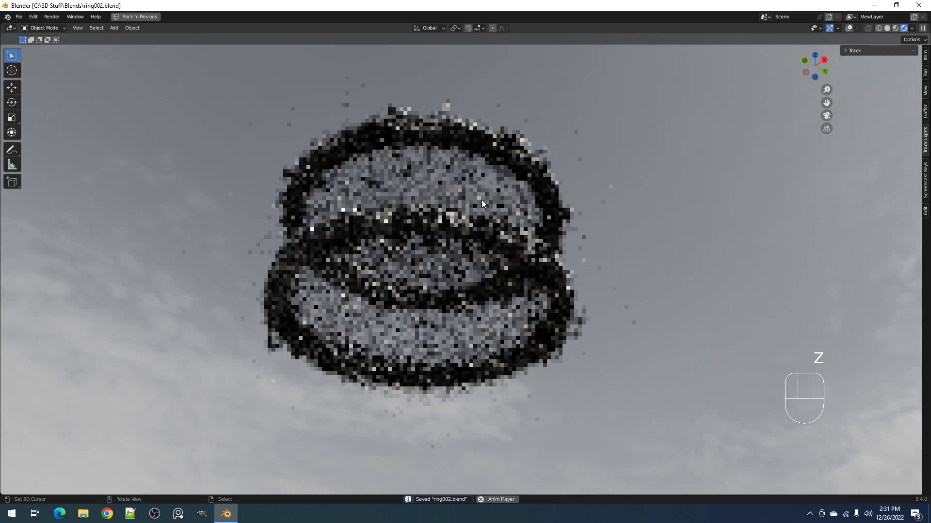
key("z")
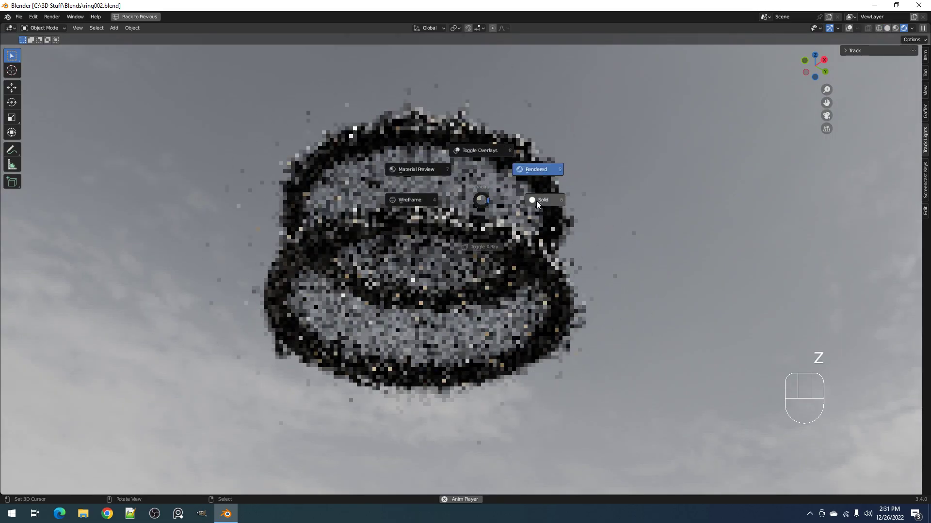
left_click(536, 200)
key("z")
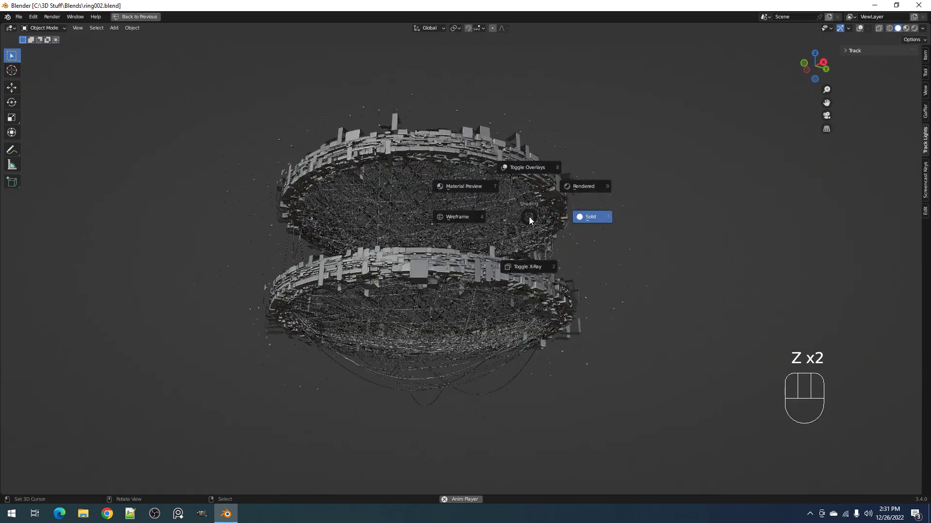
left_click(473, 187)
Restore the full layout, fit the camera view in the viewport, and orbit the locked camera to see the rings more from below
middle_click_drag(480, 188, 533, 239)
scroll(526, 250, "down", 3)
key("ctrl+space")
middle_click_drag(482, 221, 476, 165, "shift")
scroll(497, 186, "up", 2)
key("KP_0")
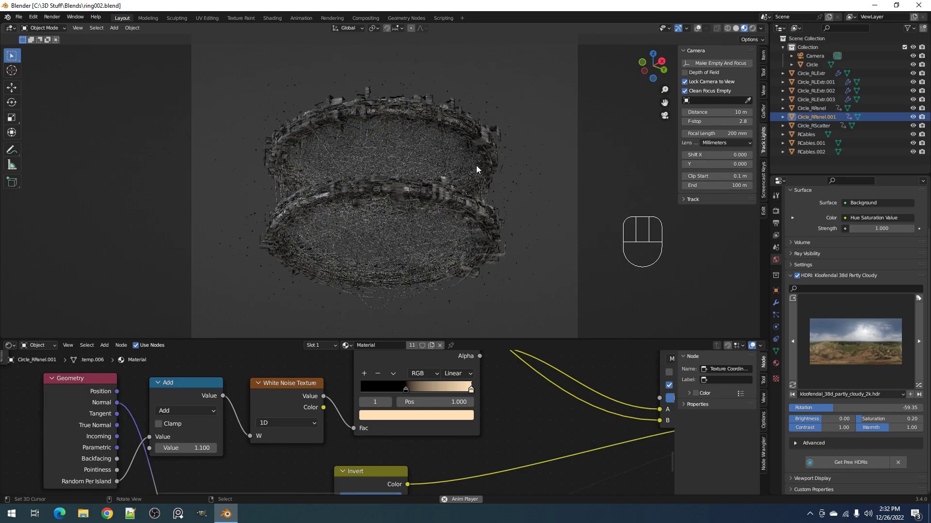
key("Home")
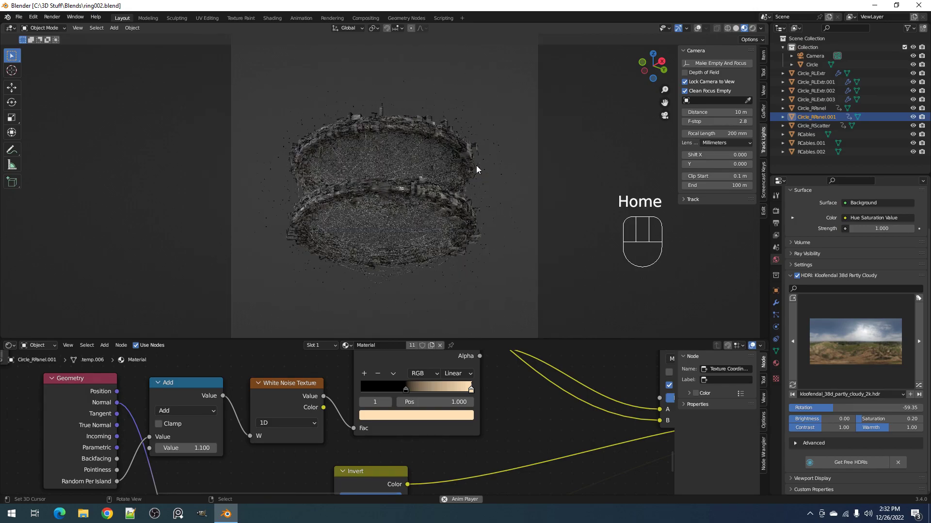
middle_click_drag(426, 222, 444, 185)
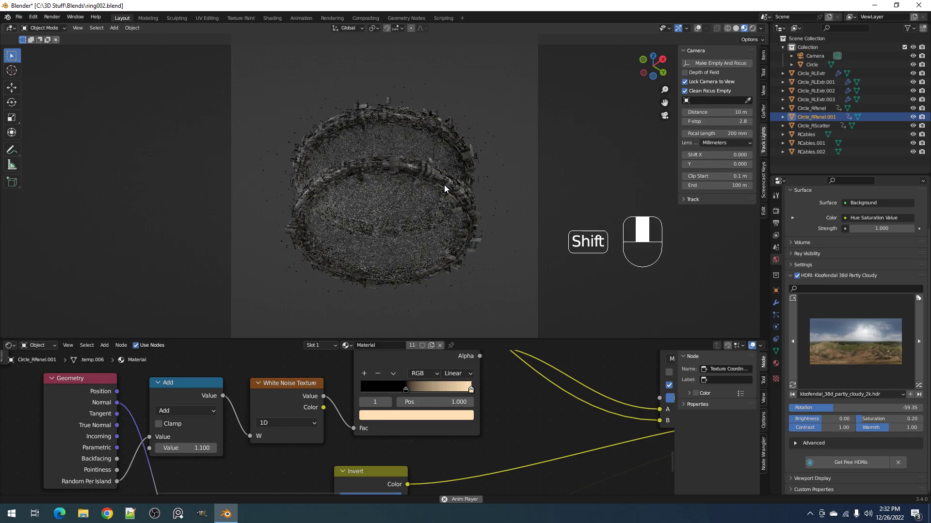
Change the shader editor area to a Timeline and pause the animation playback
left_click(9, 345)
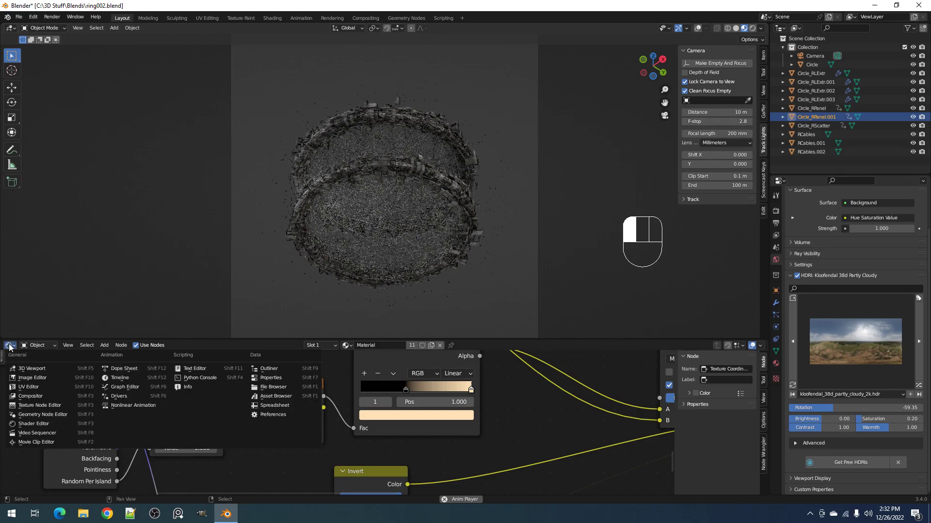
left_click(119, 378)
scroll(588, 408, "down", 2)
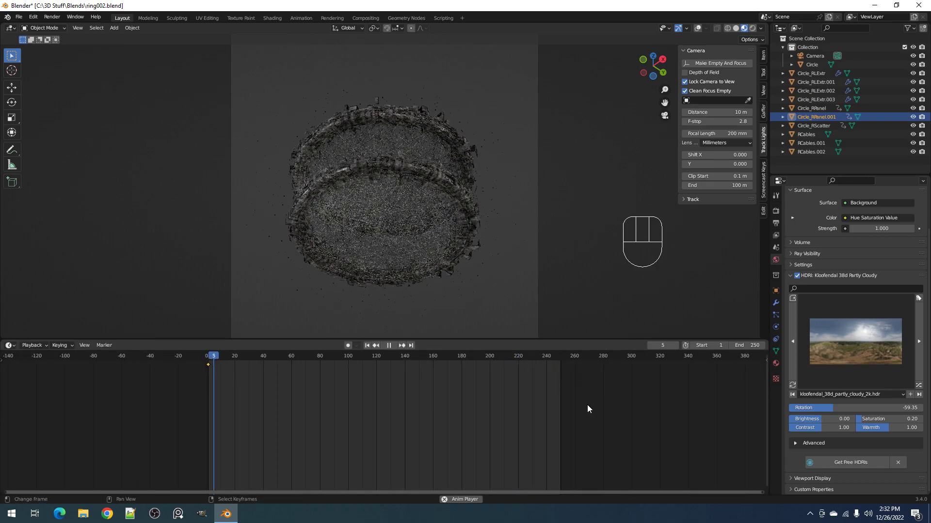
key("space")
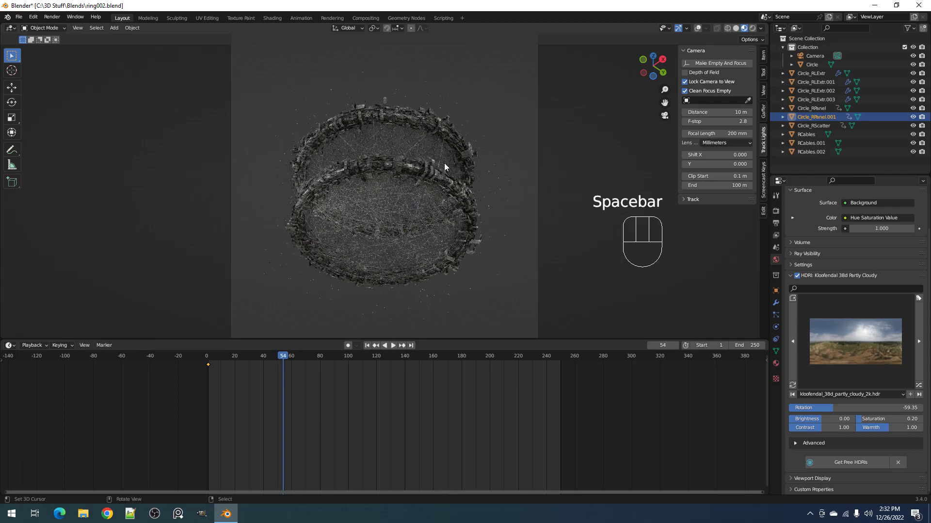
key("space")
key("space")
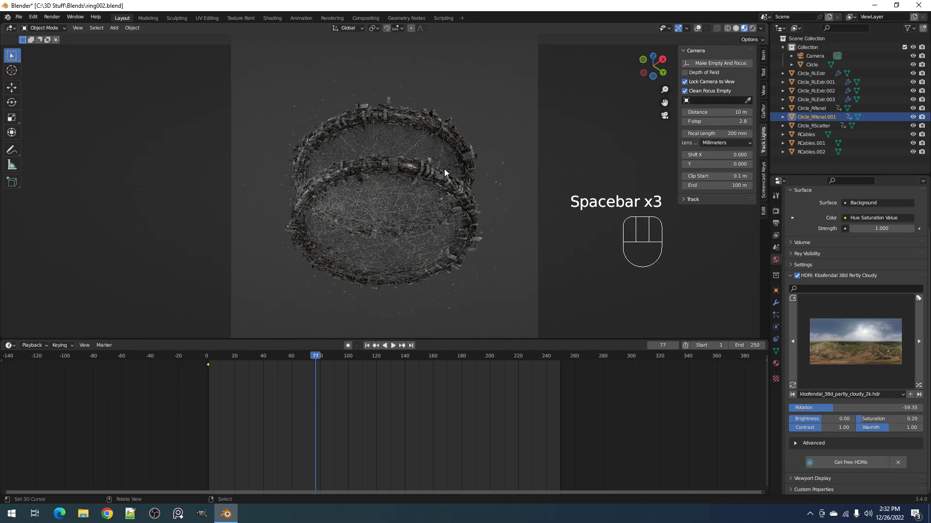
Leave the camera view and examine the two rings from the side and from below
key("KP_0")
scroll(463, 155, "up", 8)
middle_click_drag(484, 161, 486, 175)
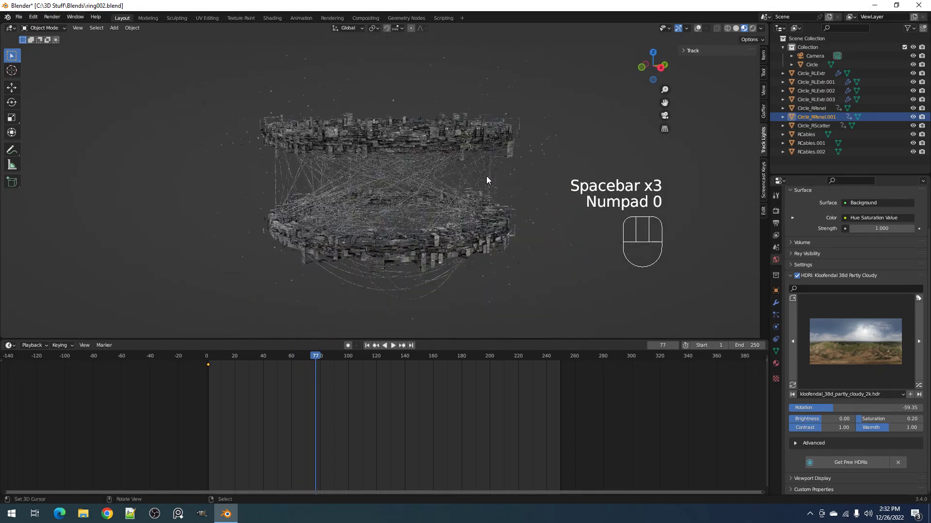
key("z")
key("Escape")
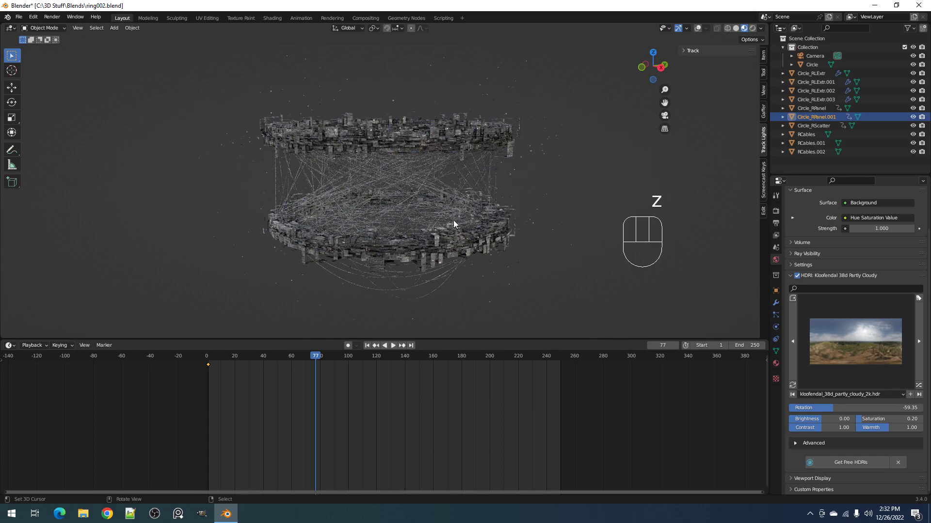
middle_click_drag(486, 164, 489, 131)
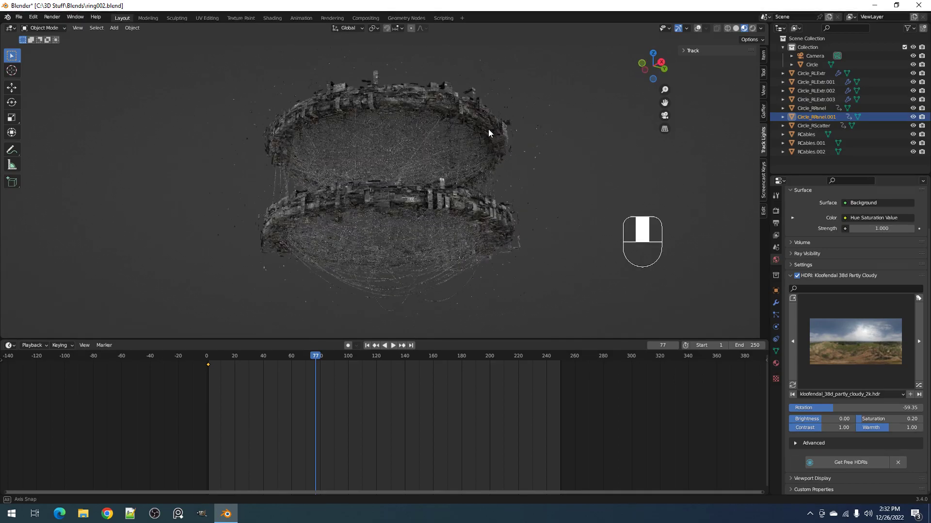
Change the Timeline area back to the Shader Editor, then return to the camera view and save the file
scroll(490, 131, "up", 4)
left_click(8, 347)
left_click(25, 423)
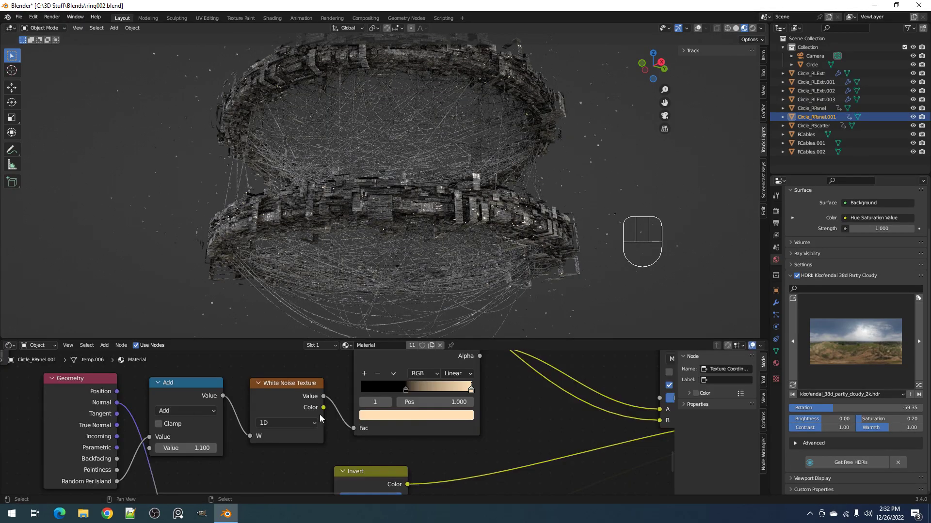
scroll(442, 413, "down", 3)
scroll(443, 413, "down", 2)
middle_click_drag(442, 413, 446, 450)
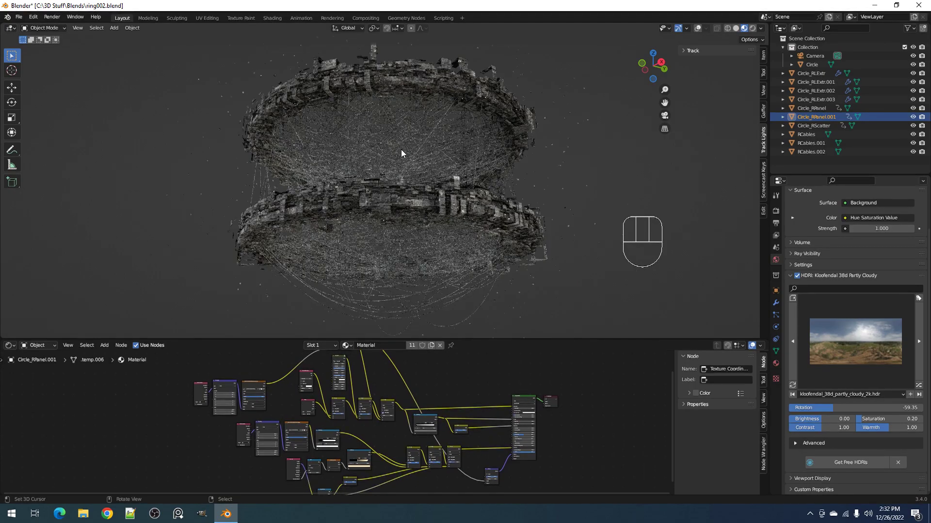
key("KP_0")
key("ctrl+s")
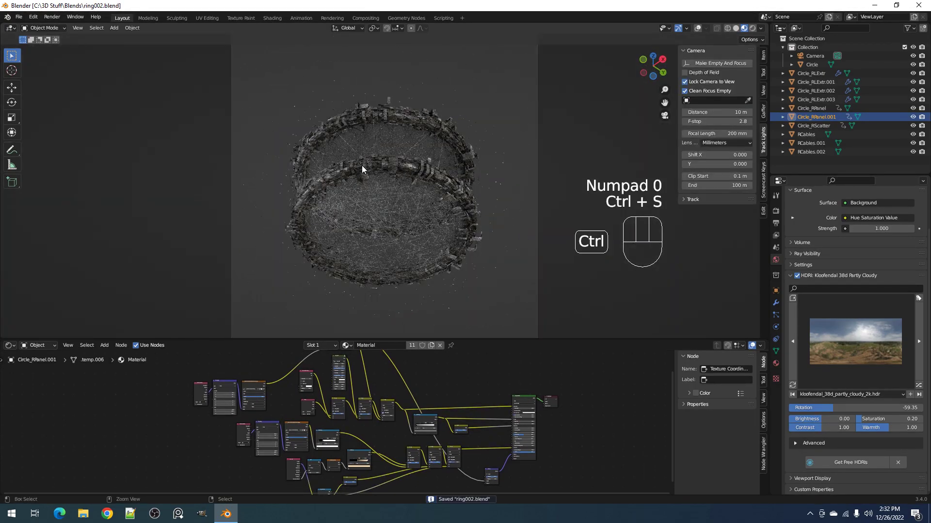
Set the maximum samples for the final Cycles render to 64
left_click(776, 223)
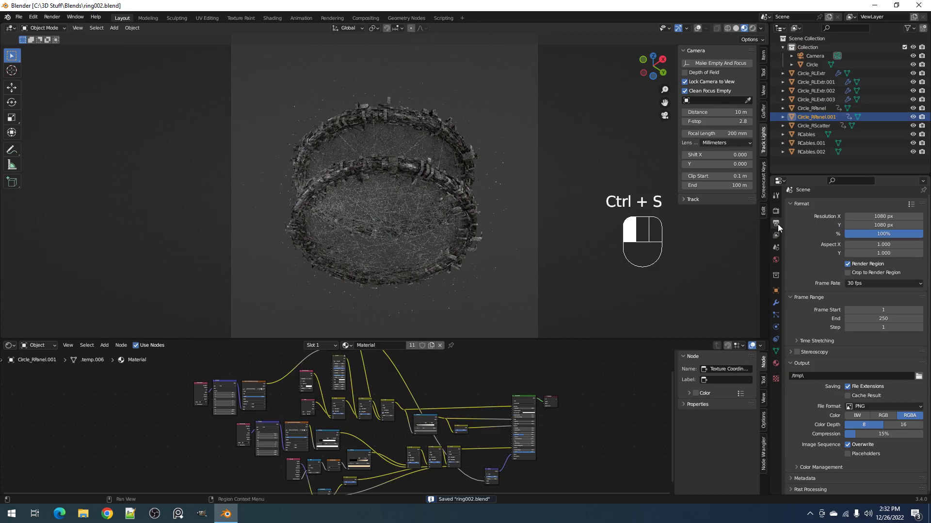
left_click(775, 214)
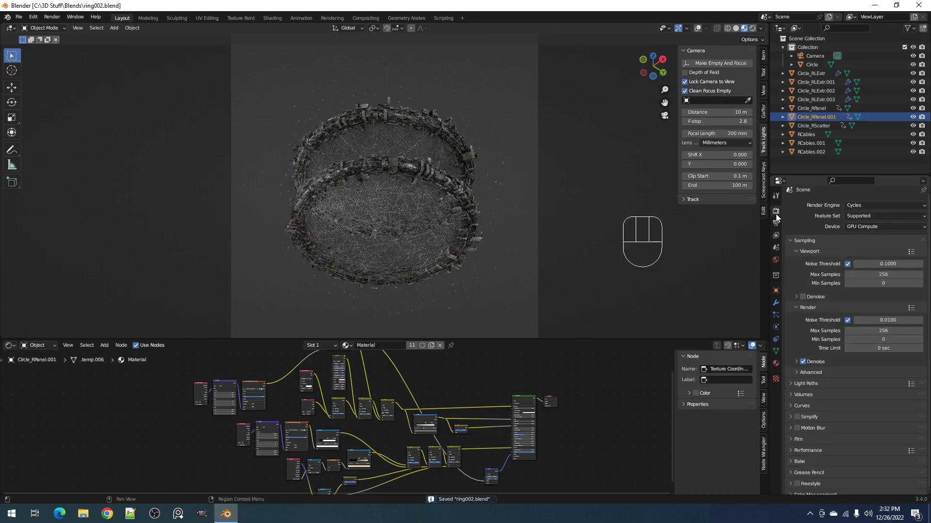
left_click(775, 231)
left_click(774, 226)
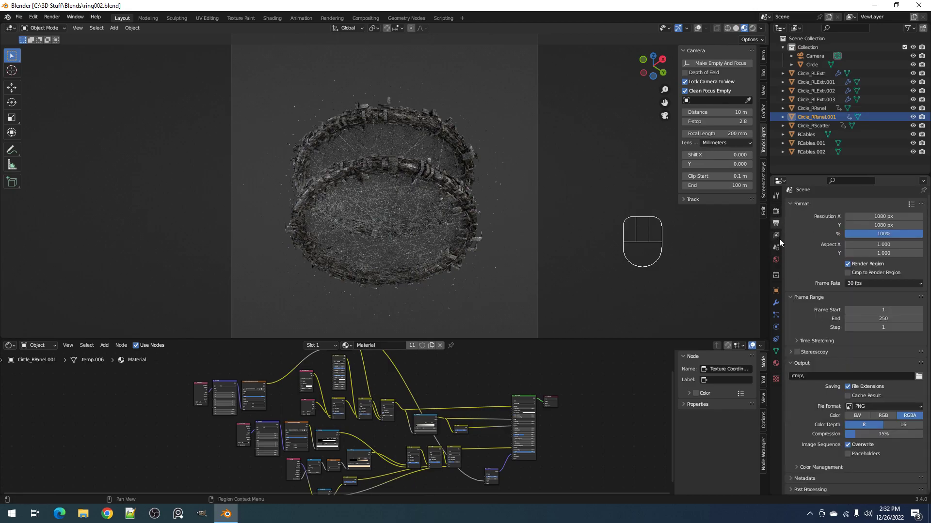
left_click(776, 213)
double_click(883, 338)
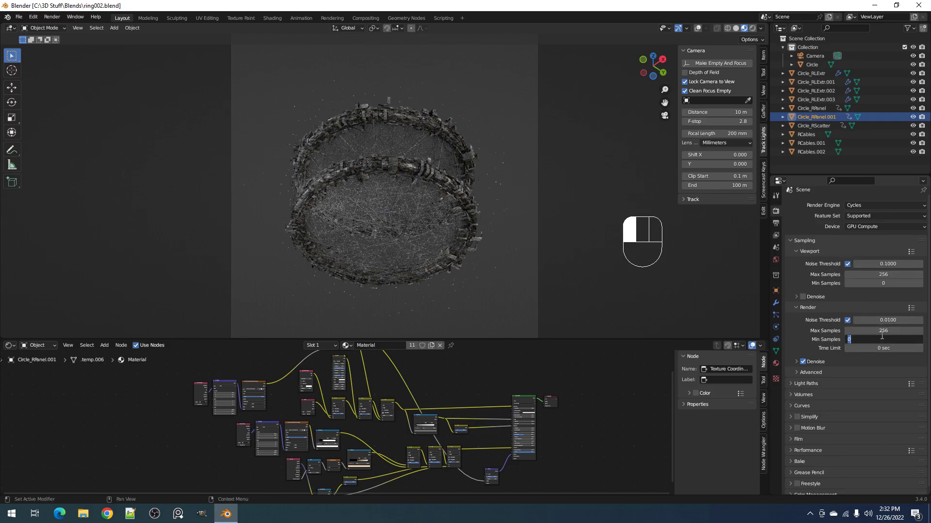
double_click(881, 331)
type("64")
key("Return")
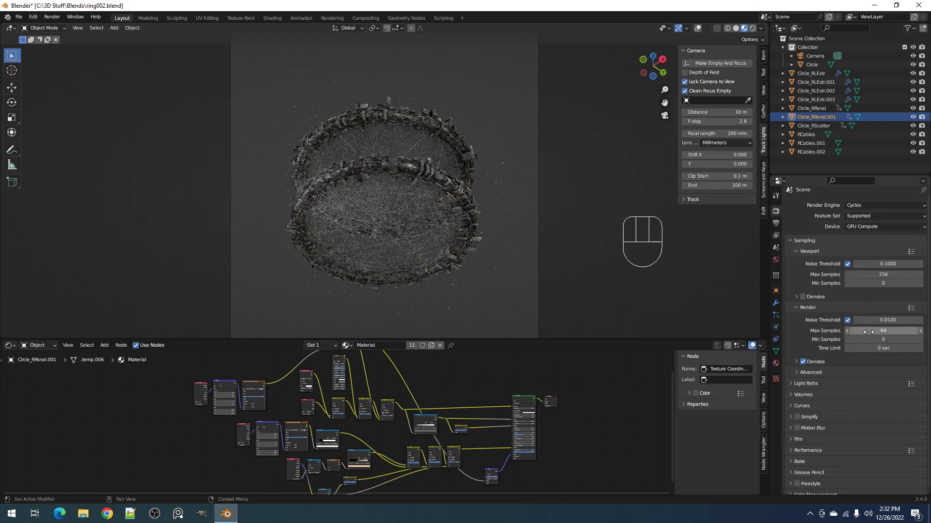
Set the tile size in the render performance memory settings to 256
scroll(854, 394, "down", 1)
left_click(823, 442)
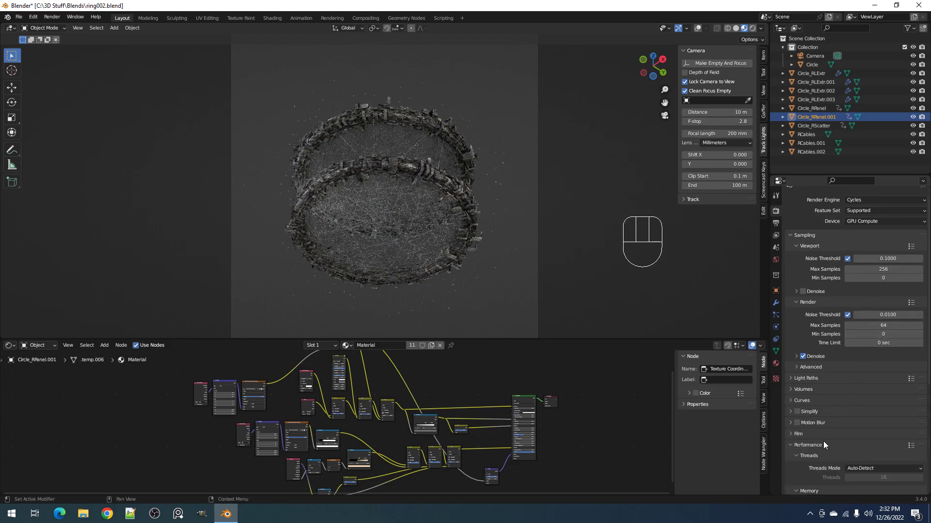
scroll(824, 437, "down", 8)
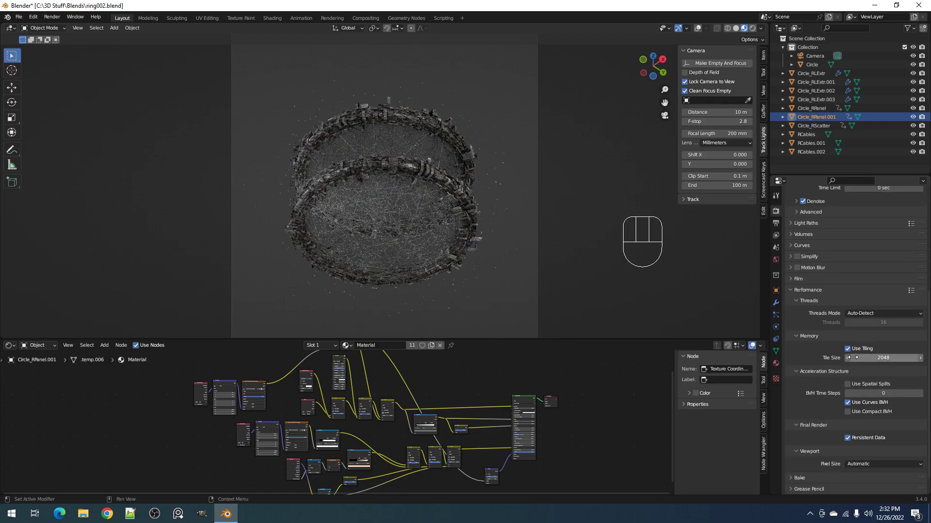
left_click(877, 358)
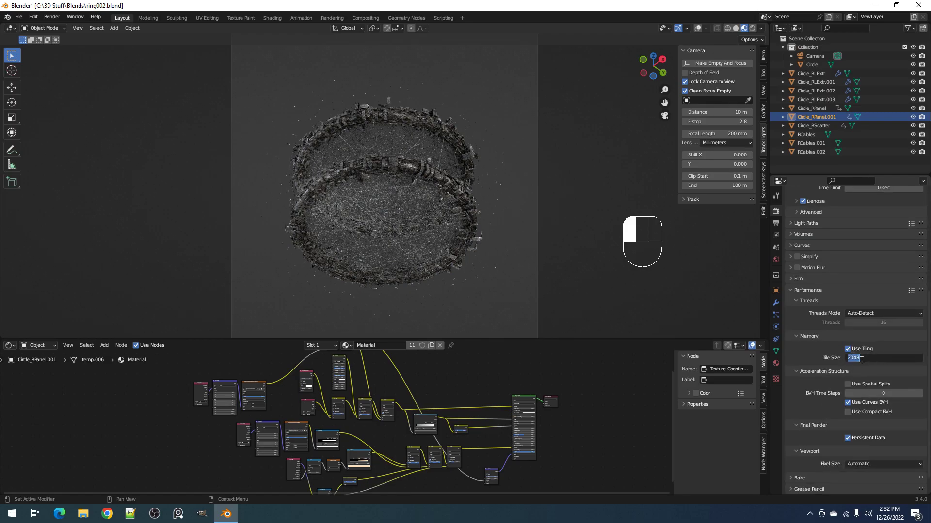
type("256")
key("Return")
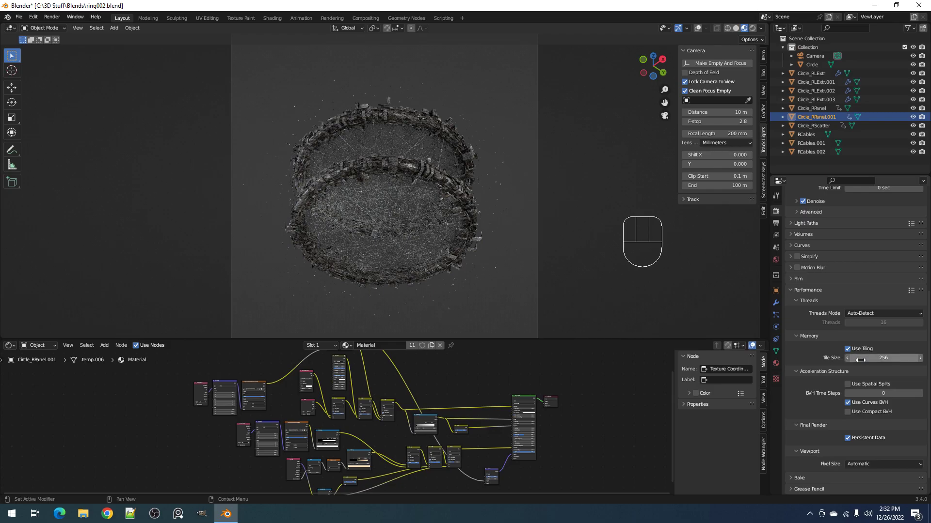
Enable the Z and Denoising Data passes for the view layer and save the file
left_click(776, 235)
scroll(852, 215, "up", 3)
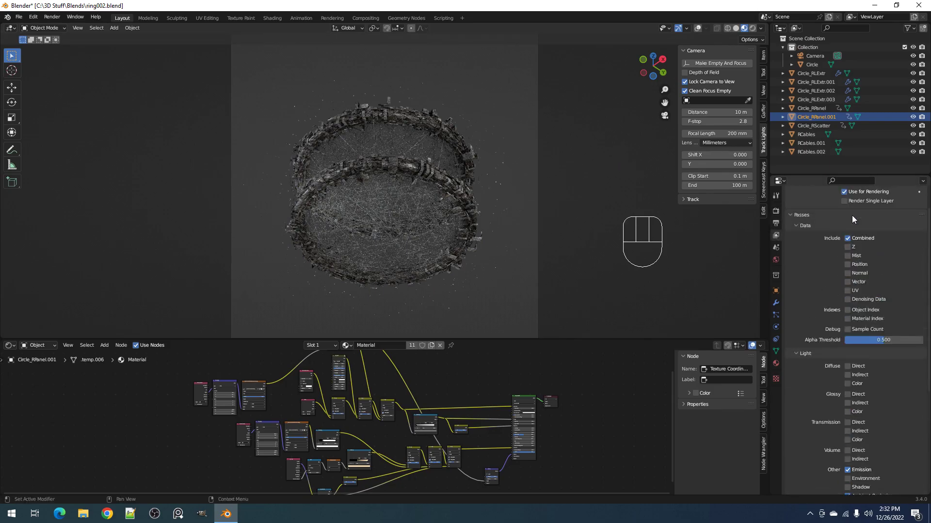
left_click(847, 247)
key("ctrl+s")
Change the shader editor area to the Compositor and save ring002.blend
left_click(12, 346)
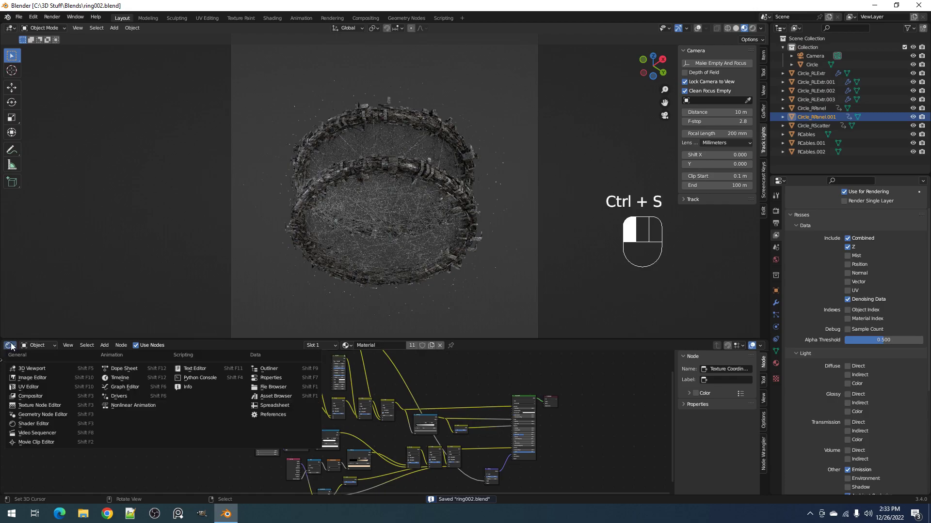
left_click(31, 407)
key("ctrl+s")
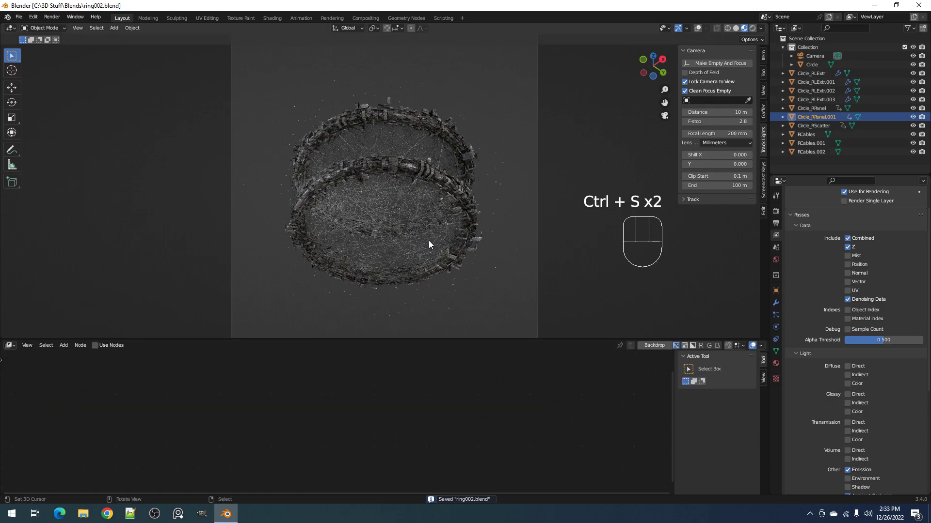
key("ctrl+s")
Open rings.blend, copy its entire compositing node tree, and paste a duplicate beside the original nodes
key("ctrl+o")
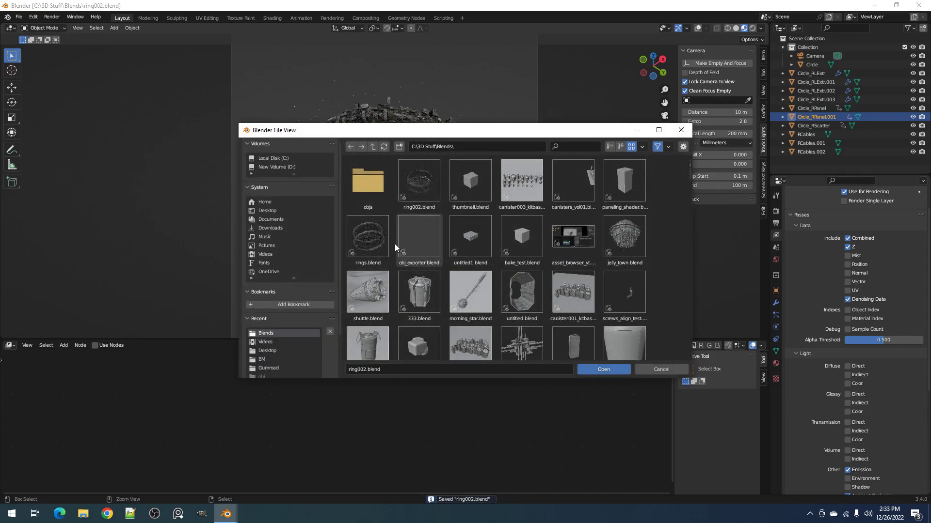
double_click(368, 243, "ctrl")
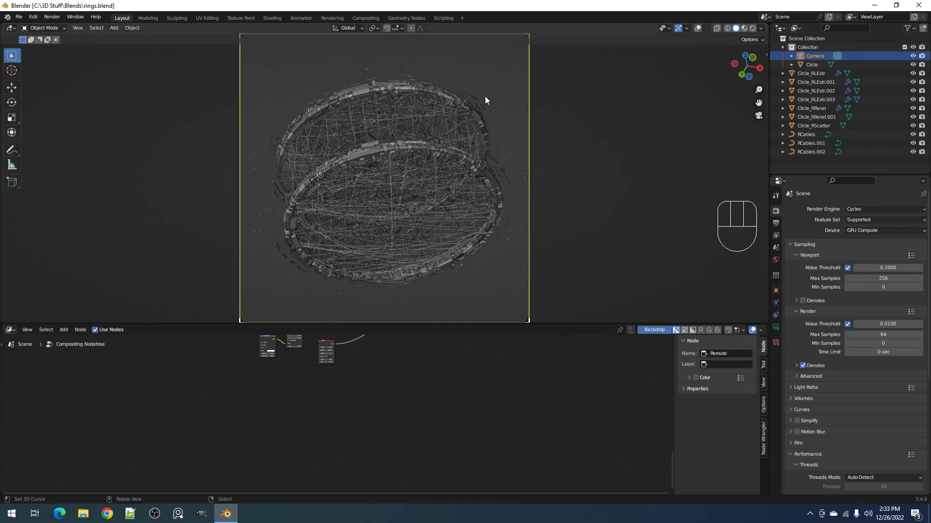
left_click(10, 331)
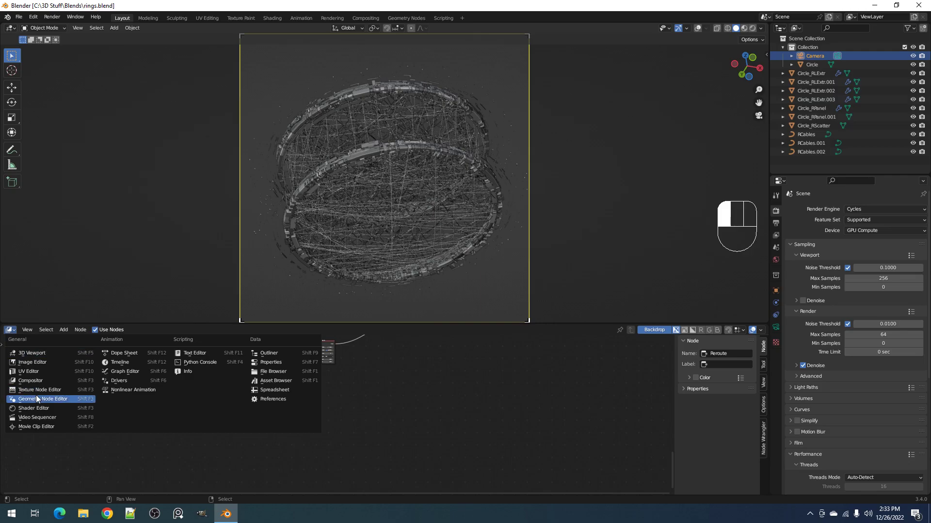
key("Home")
key("a")
key("ctrl+c")
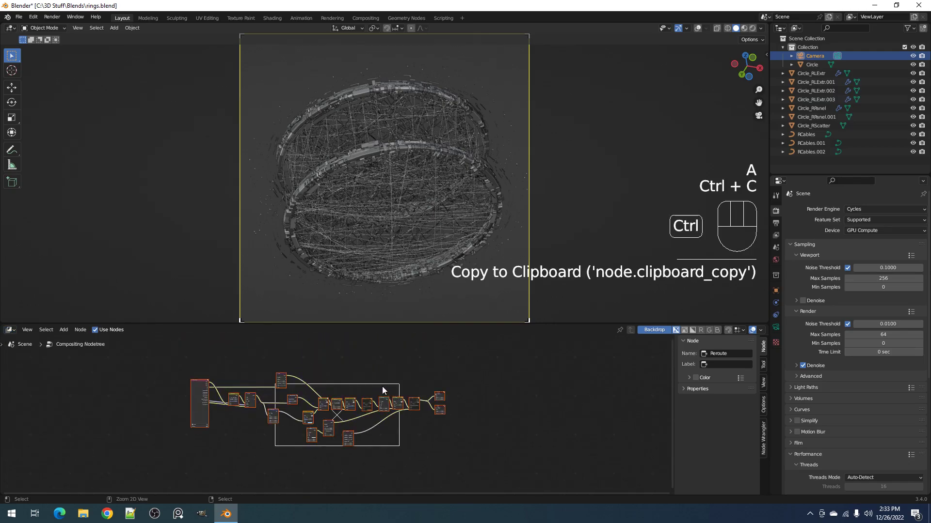
key("ctrl+v")
key("g")
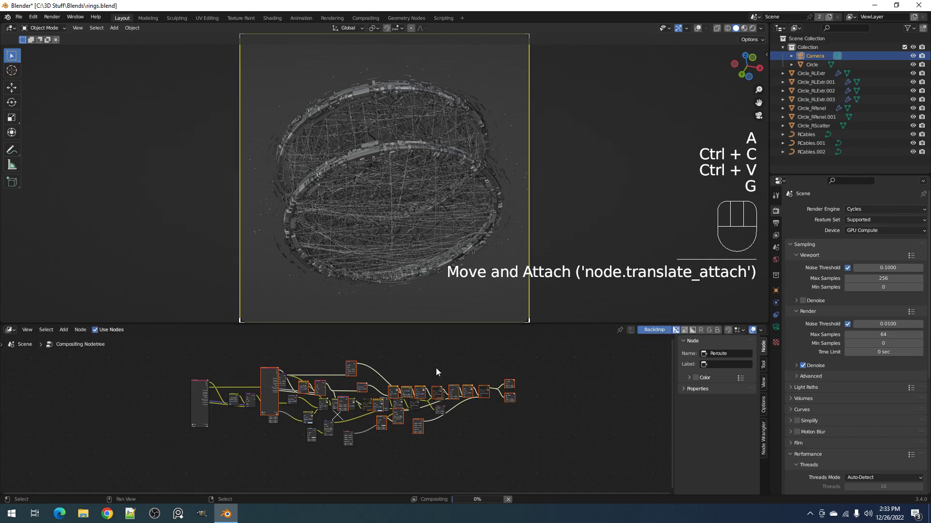
Try to return from rings.blend to the recent file ring002.blend
key("ctrl+shift+o")
left_click(427, 372)
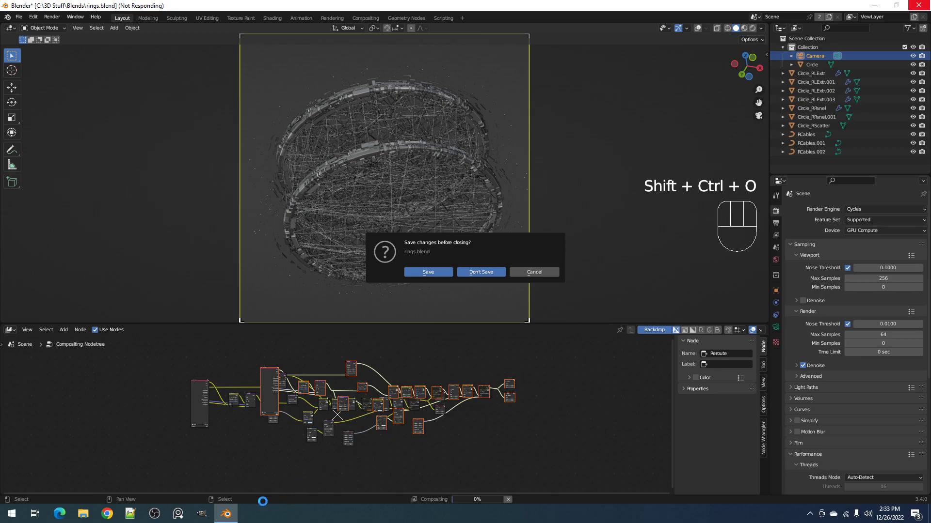
left_click(230, 512)
left_click(236, 514)
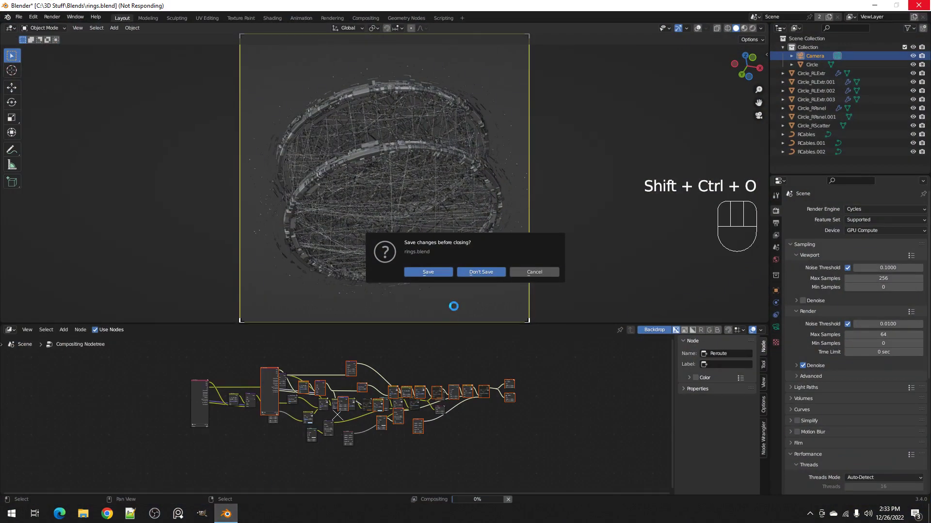
right_click(238, 516)
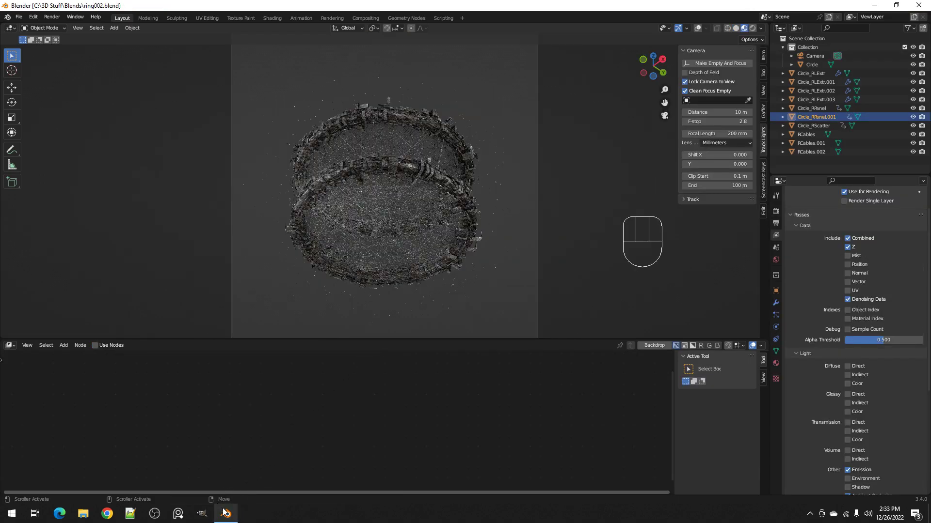
Launch a new Blender session and open the recent file ring002.blend
right_click(226, 514)
left_click(225, 493)
left_click(226, 514)
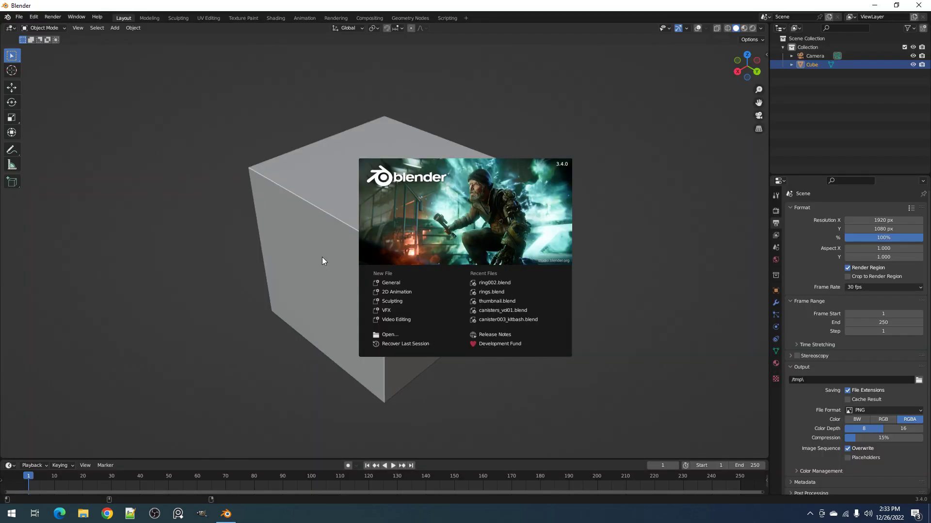
left_click(501, 284)
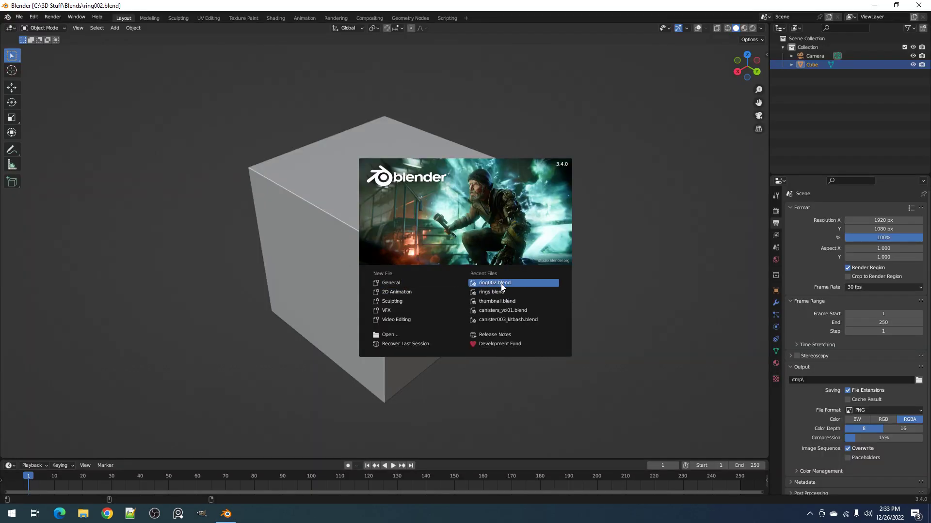
Orbit the locked camera slightly around the rings, switch the viewport to solid shading, and save the file
middle_click_drag(470, 289, 484, 268)
key("z")
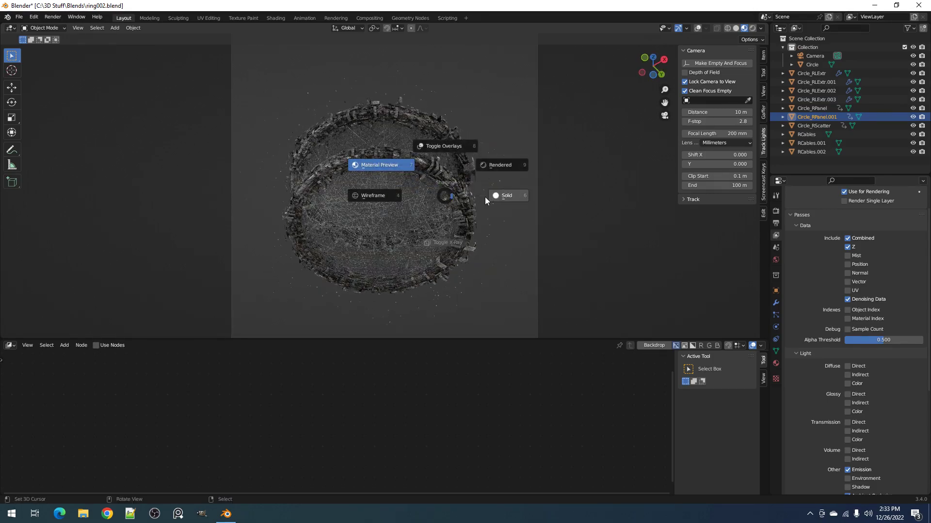
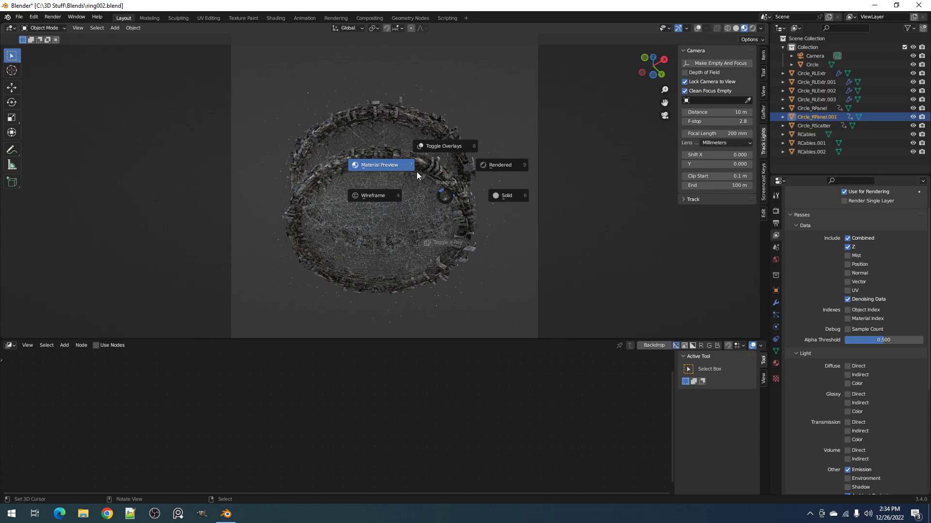
left_click(502, 196)
key("ctrl+s")
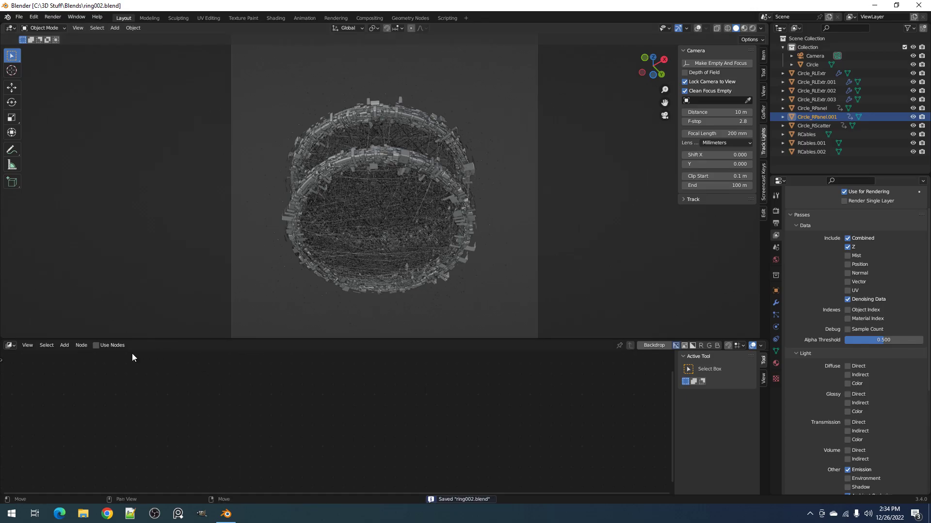
Enable Use Nodes and the Backdrop in the Compositor of ring002.blend
left_click(9, 346)
left_click(26, 376)
left_click(96, 345)
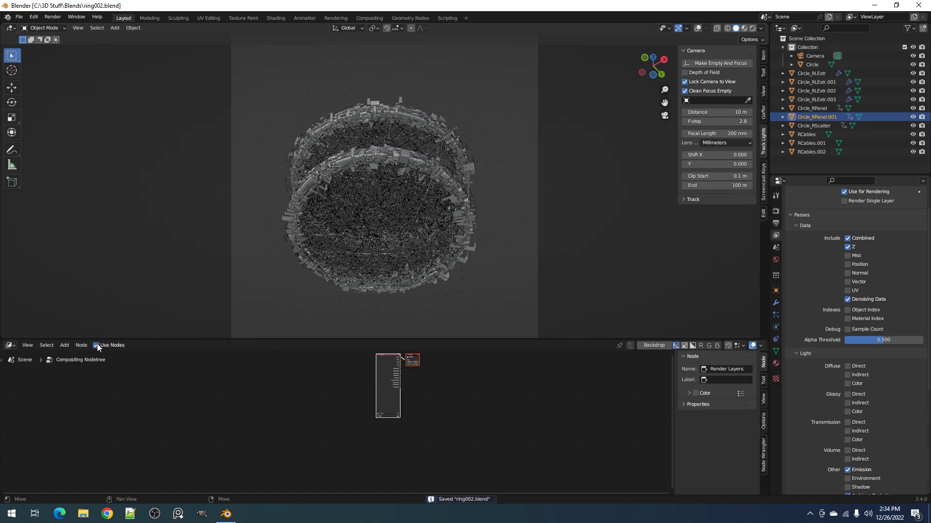
left_click(656, 345)
scroll(460, 383, "down", 4)
middle_click_drag(451, 376, 436, 404)
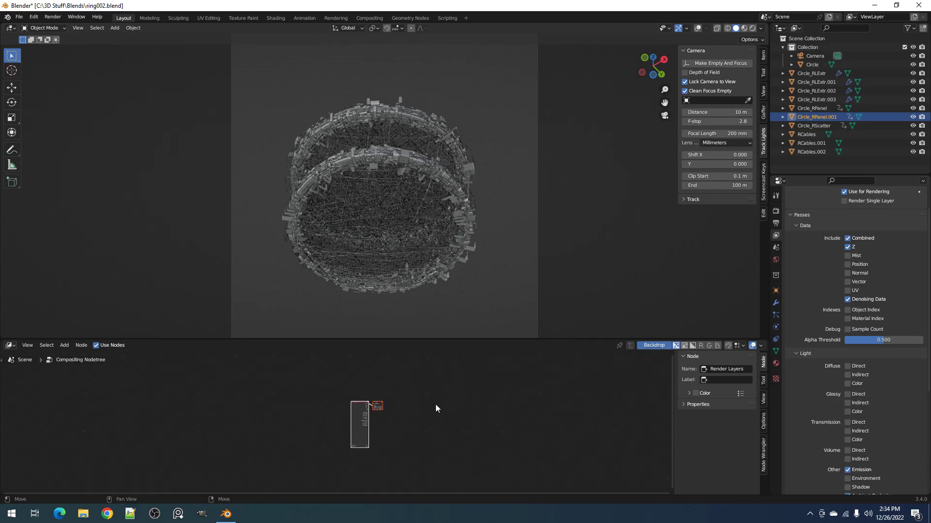
Delete the default Render Layers and Composite nodes from the compositing tree and save the file
key("x")
key("ctrl+s")
left_click(382, 400)
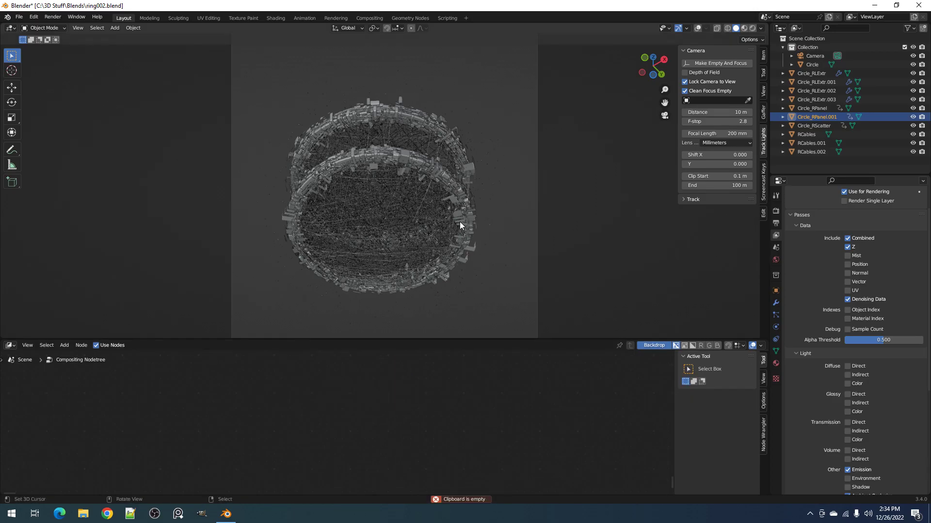
Open rings.blend again and copy its complete compositing node setup, pasting a duplicate in the same tree
key("ctrl+o")
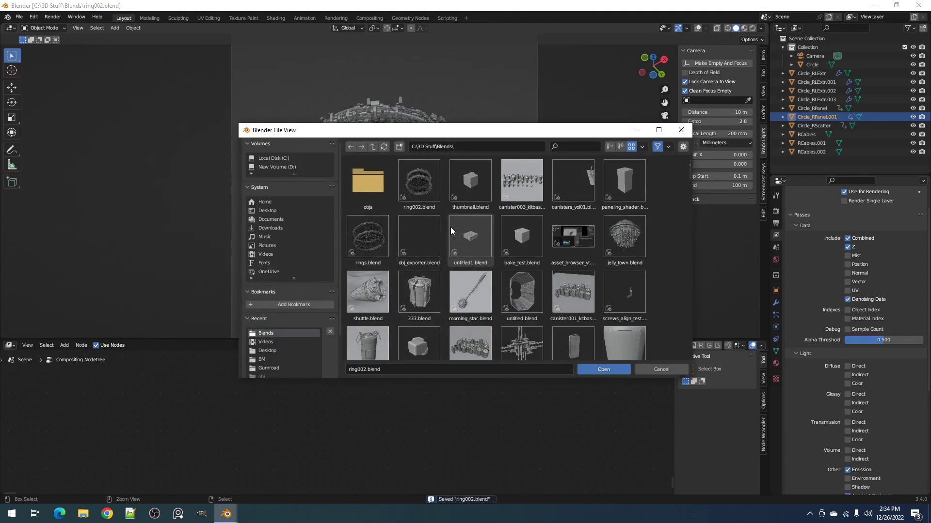
double_click(367, 236)
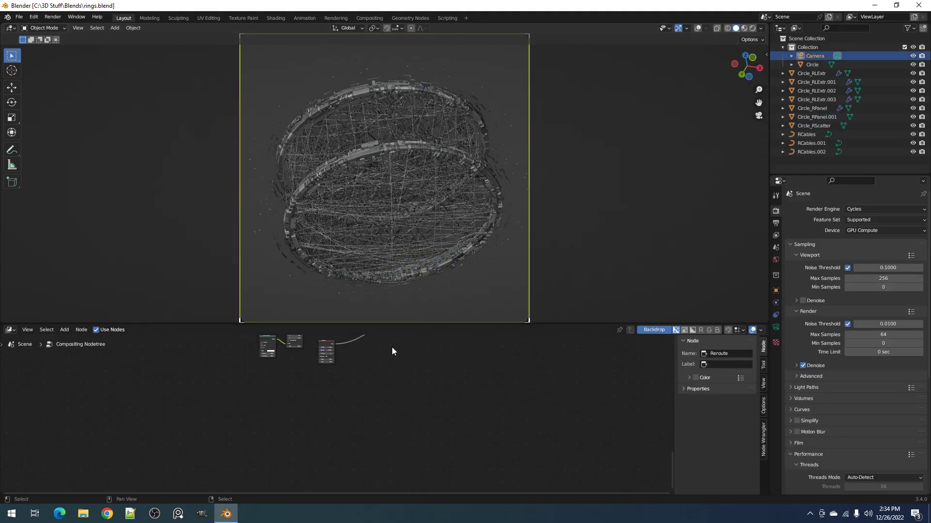
scroll(351, 382, "down", 2)
middle_click_drag(417, 350, 423, 414)
key("a")
key("ctrl+c")
key("ctrl+v")
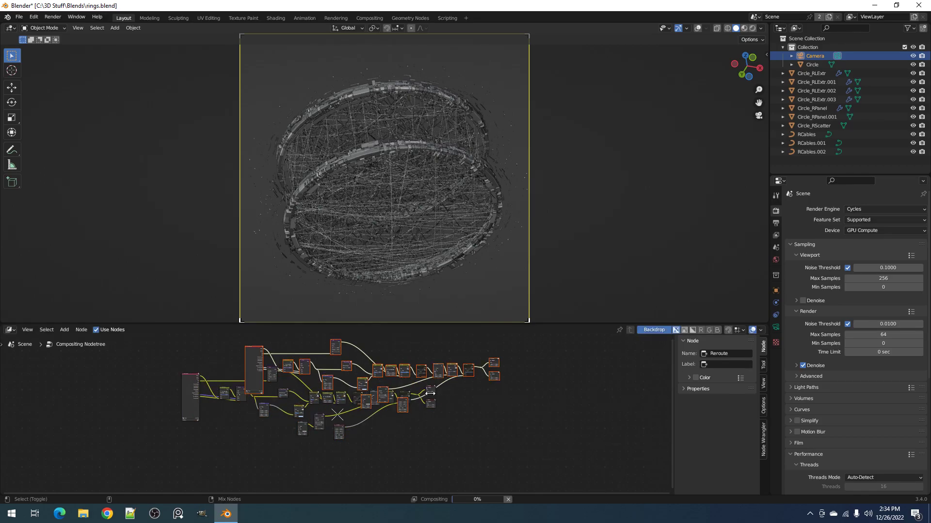
Try to leave rings.blend without saving the changes and force the unresponsive program to close
key("ctrl+shift+o")
left_click(430, 393)
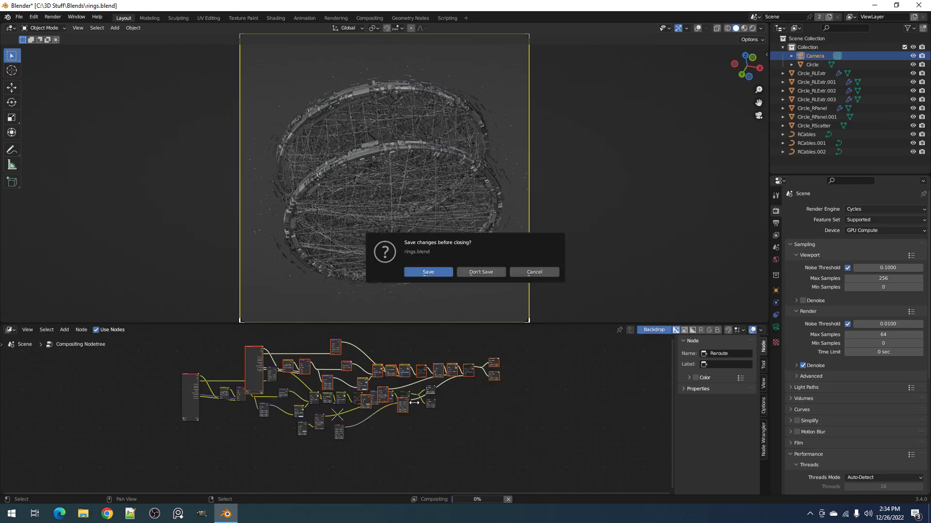
left_click(475, 273)
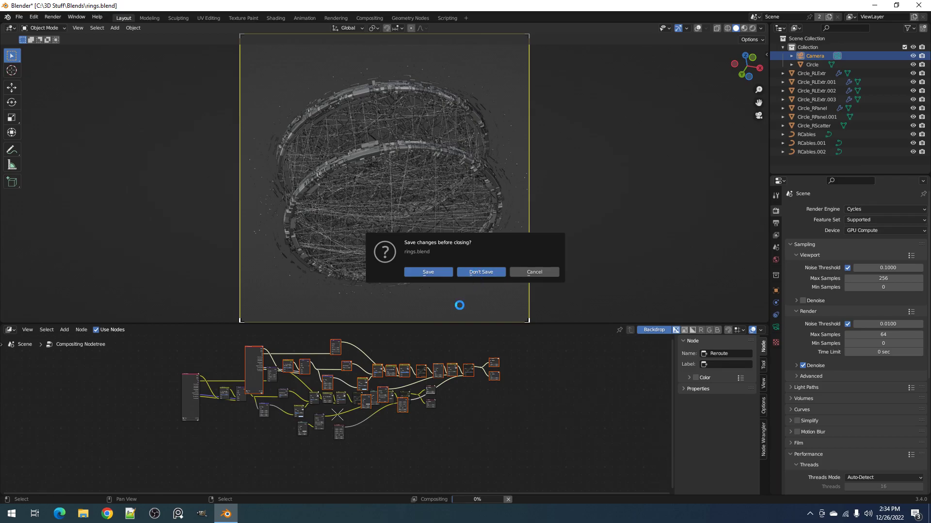
right_click(226, 514)
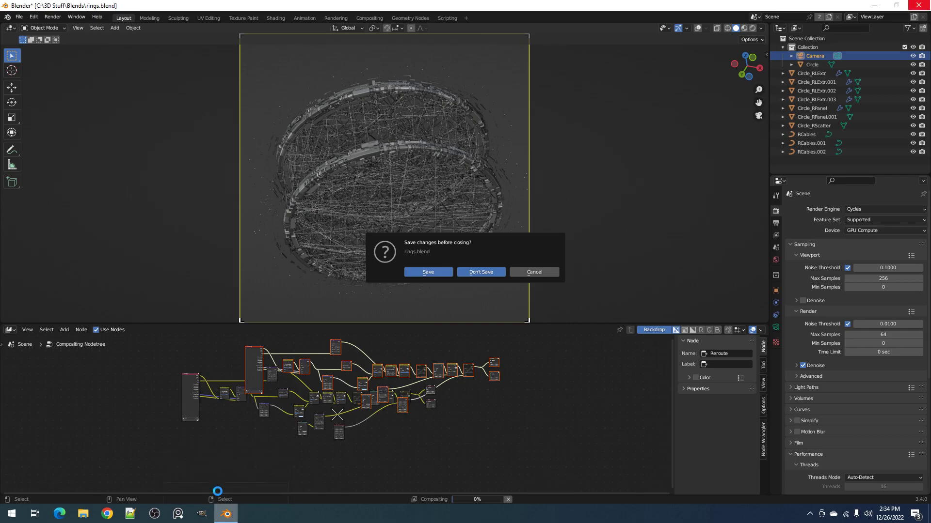
left_click(220, 498)
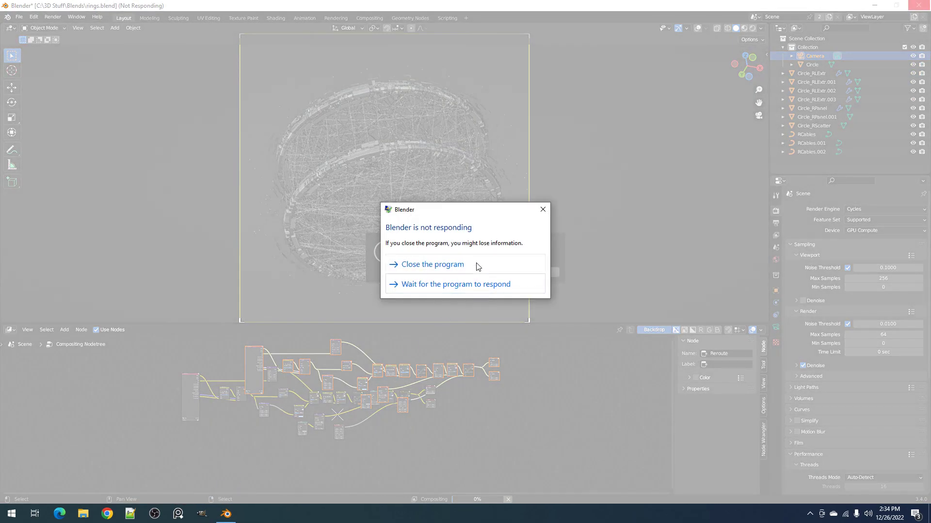
left_click(478, 267)
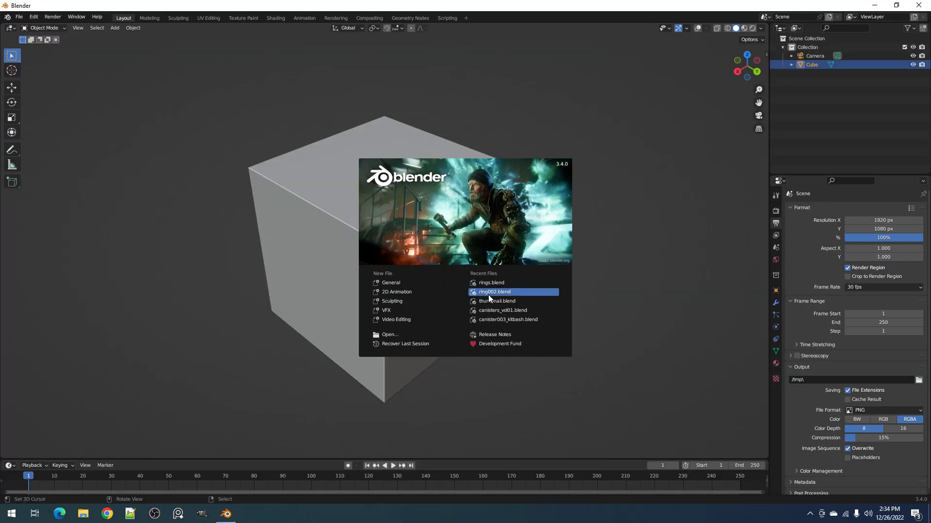
Open ring002.blend after restarting, try to paste the compositing nodes into its empty tree, and save the file
left_click(490, 292)
key("ctrl+v")
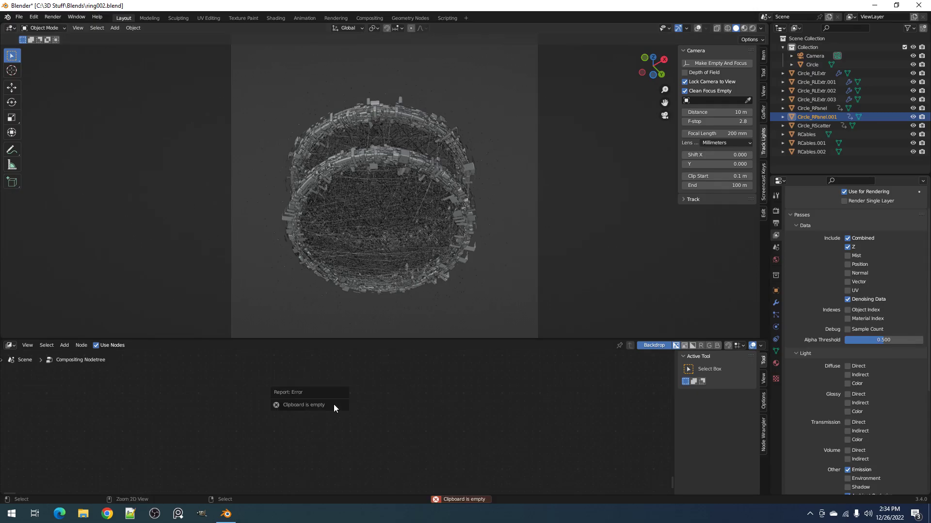
key("ctrl+s")
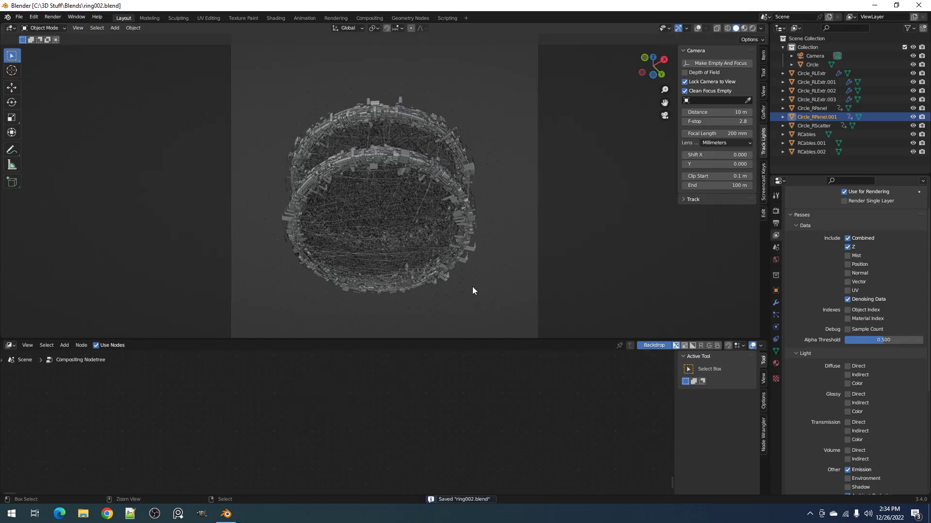
Reopen rings.blend, copy the complete compositing node setup, and place a pasted duplicate in the same tree
key("ctrl+shift+o")
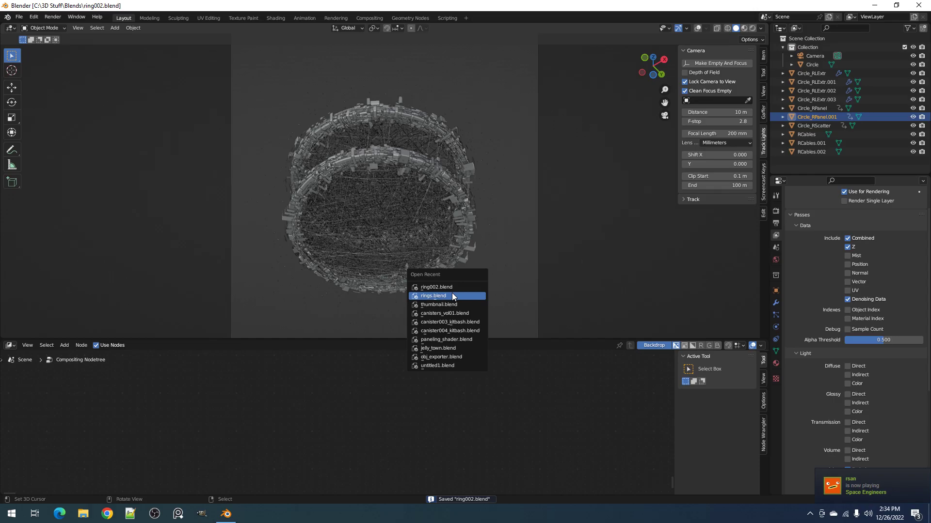
left_click(451, 294)
key("ctrl+v")
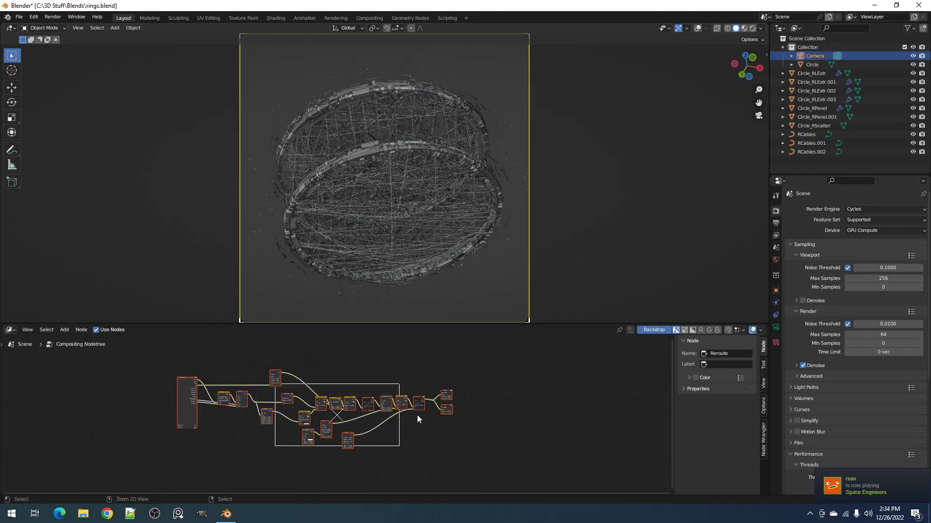
key("g")
left_click(512, 399)
left_click(510, 395)
Open ring002.blend from the Blends folder, discarding the changes to rings.blend
key("ctrl+q")
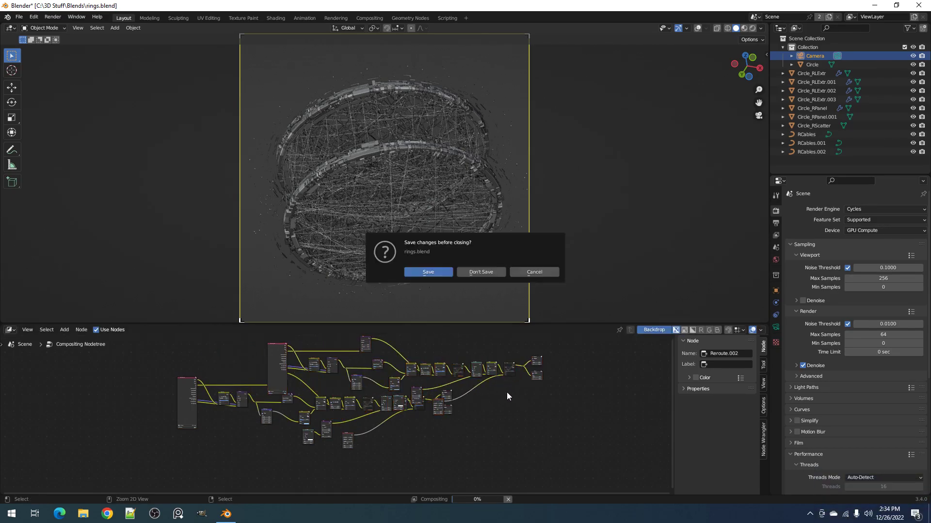
left_click(489, 272)
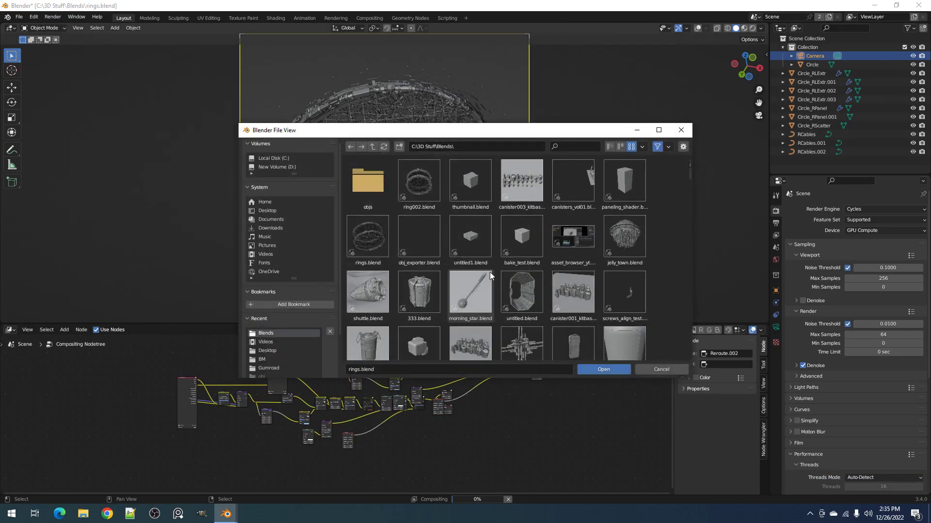
double_click(426, 187)
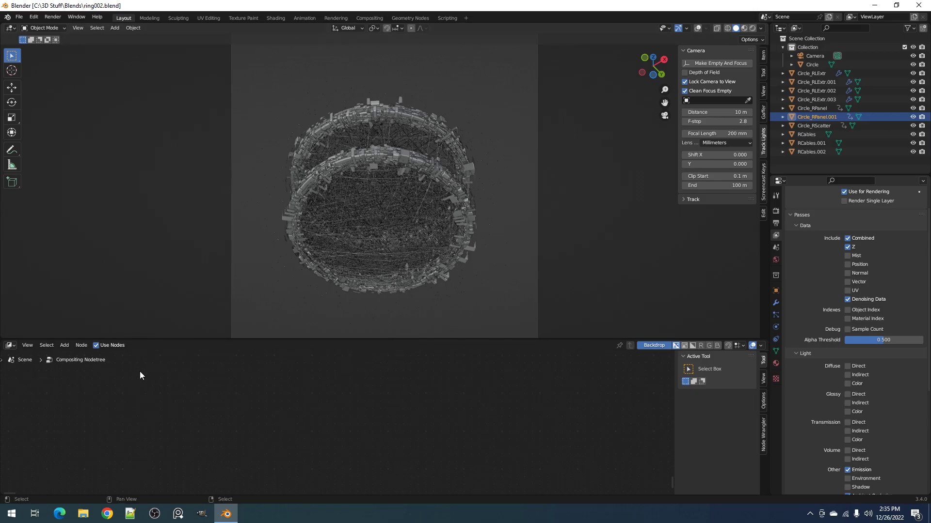
Paste the copied node setup into the empty compositing tree of ring002.blend and save the file
key("ctrl+v")
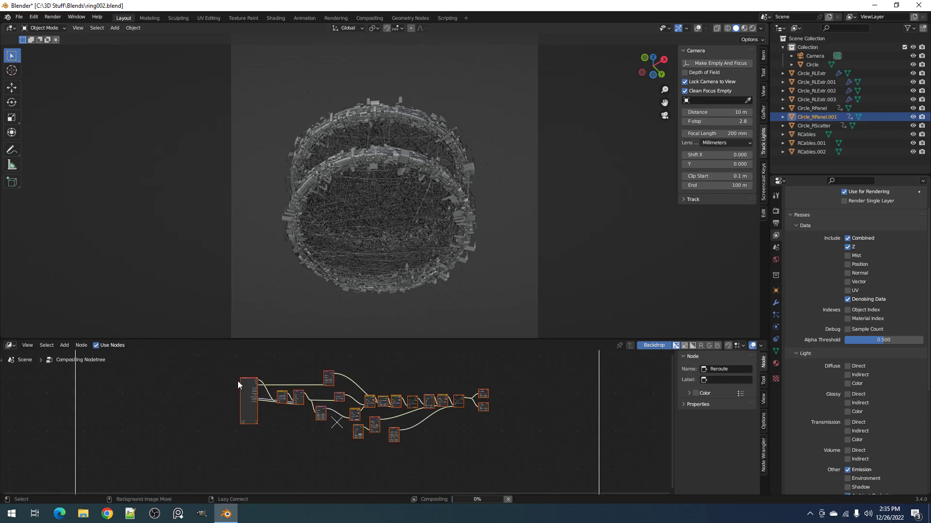
key("Home")
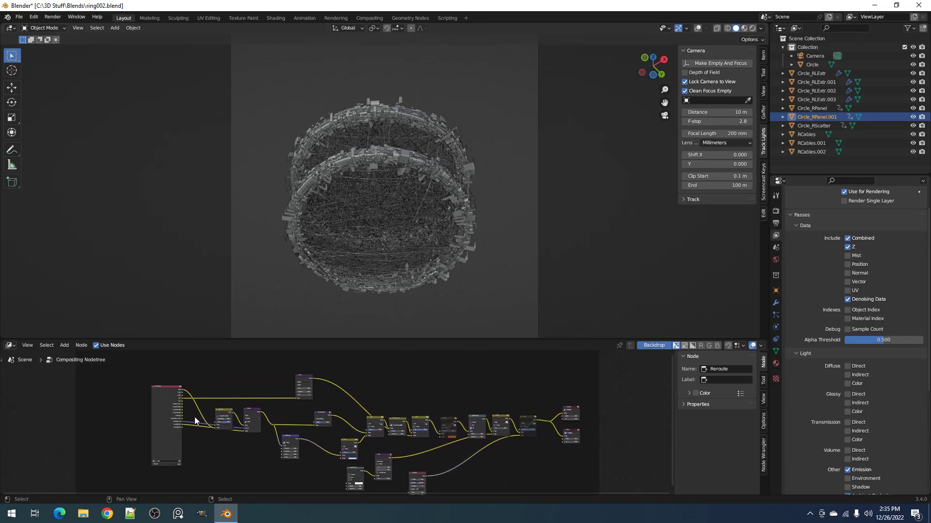
left_click_drag(301, 375, 300, 378)
scroll(304, 416, "down", 3)
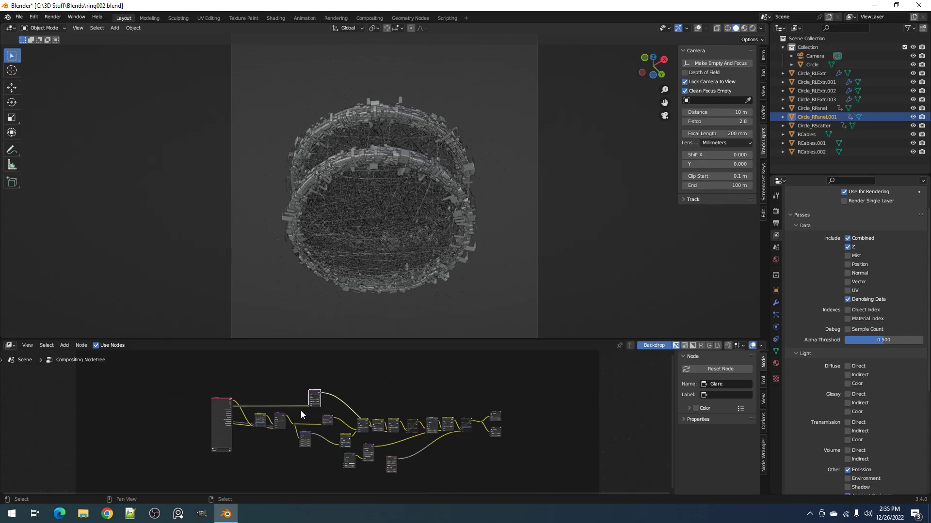
key("ctrl+s")
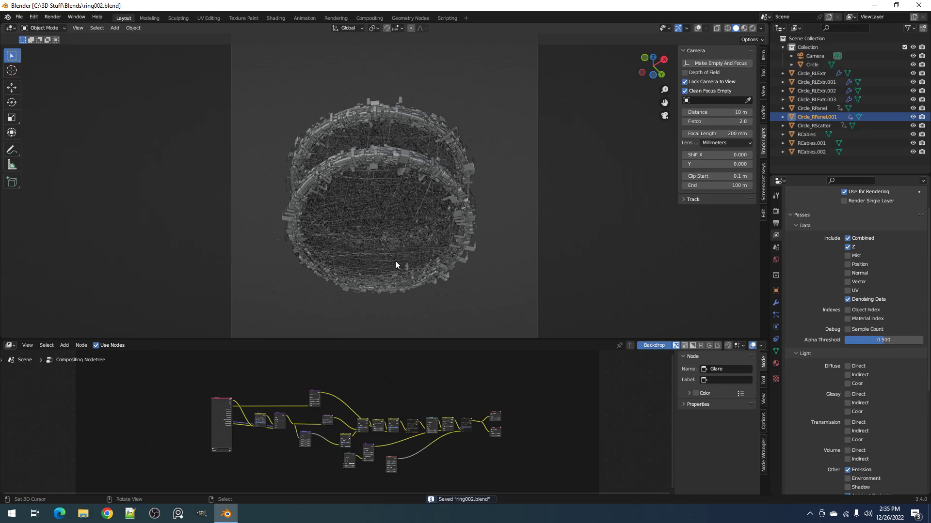
Set the output file format to JPEG with 100% quality and save the file
left_click(776, 211)
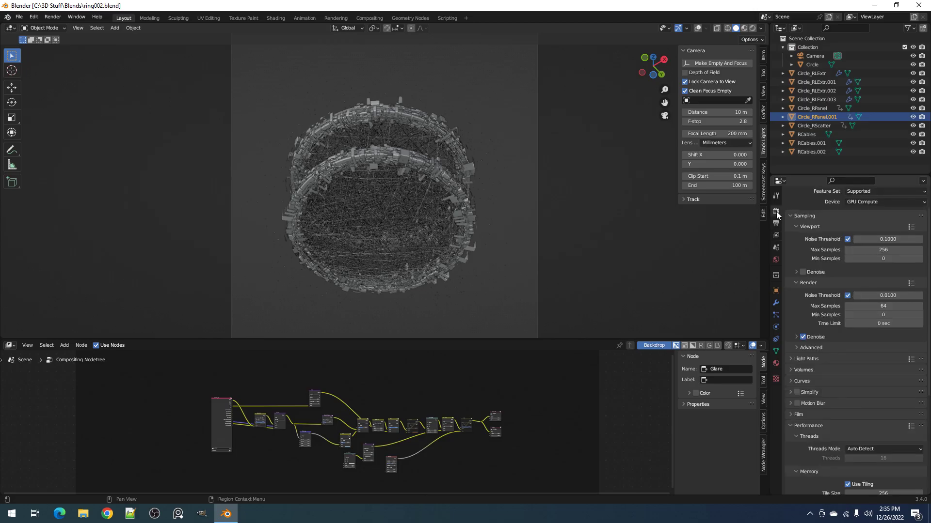
left_click(776, 223)
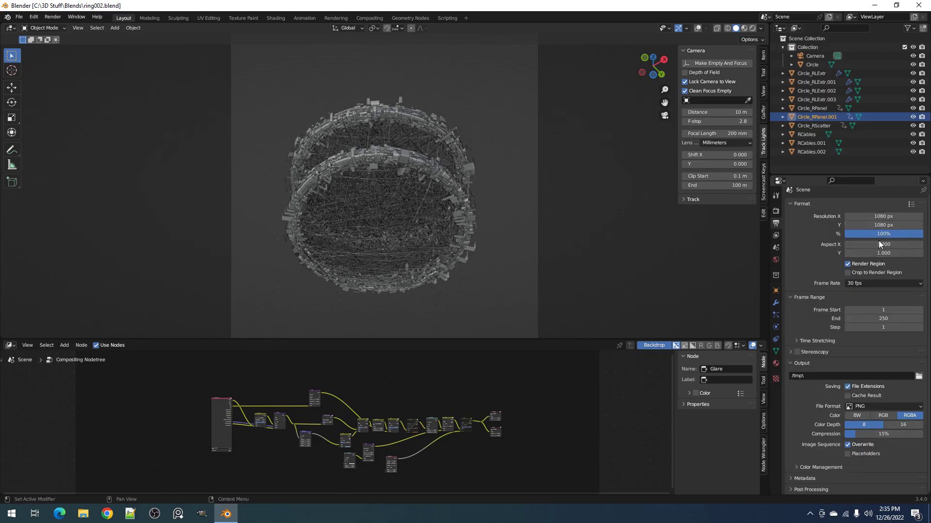
left_click(885, 408)
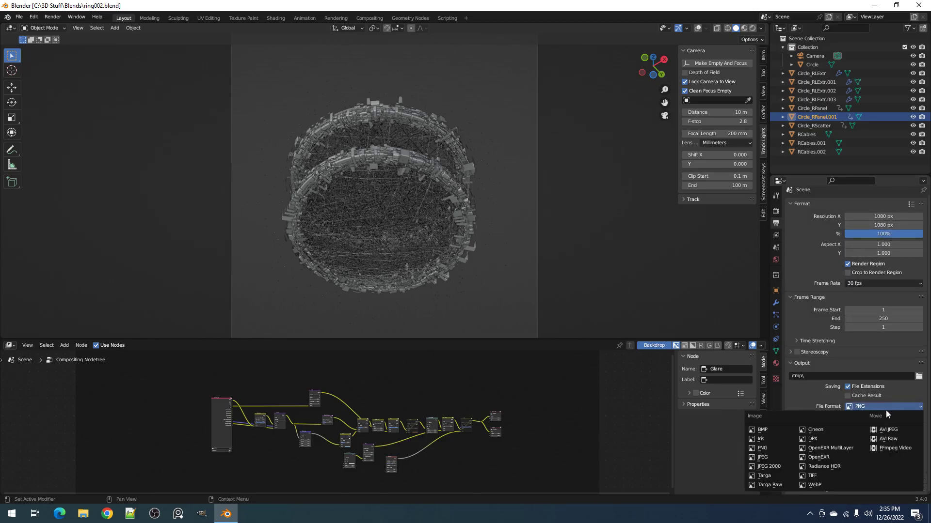
left_click(781, 457)
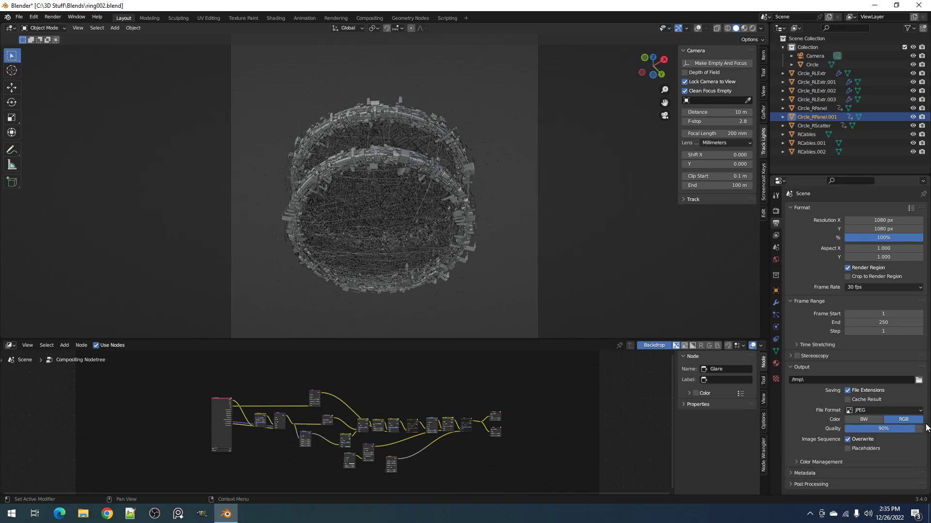
key("ctrl+s")
Reframe the locked camera around the rings in rendered view, return the viewport to solid shading, and save the file
key("z")
left_click(441, 179)
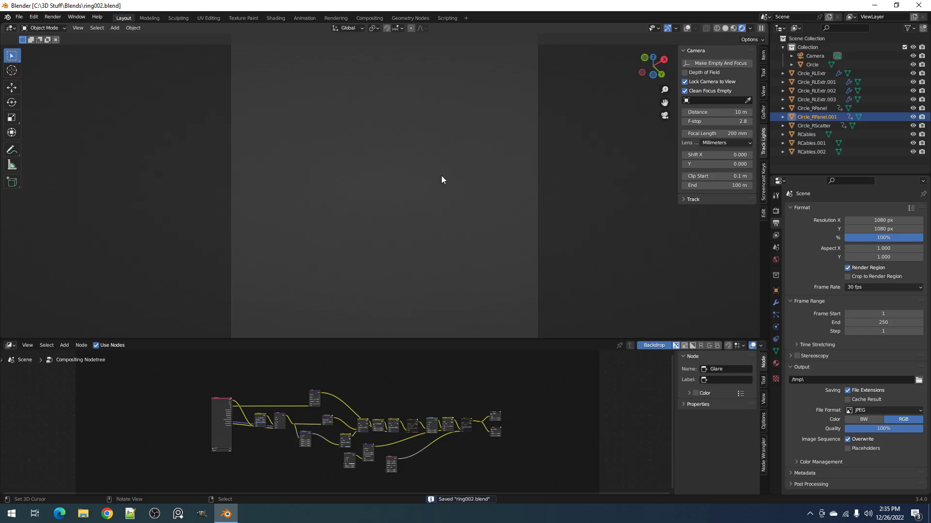
mouse_move(447, 184)
middle_mouse_down()
mouse_move(436, 175)
mouse_move(448, 178)
middle_mouse_up()
scroll(437, 174, "up", 1)
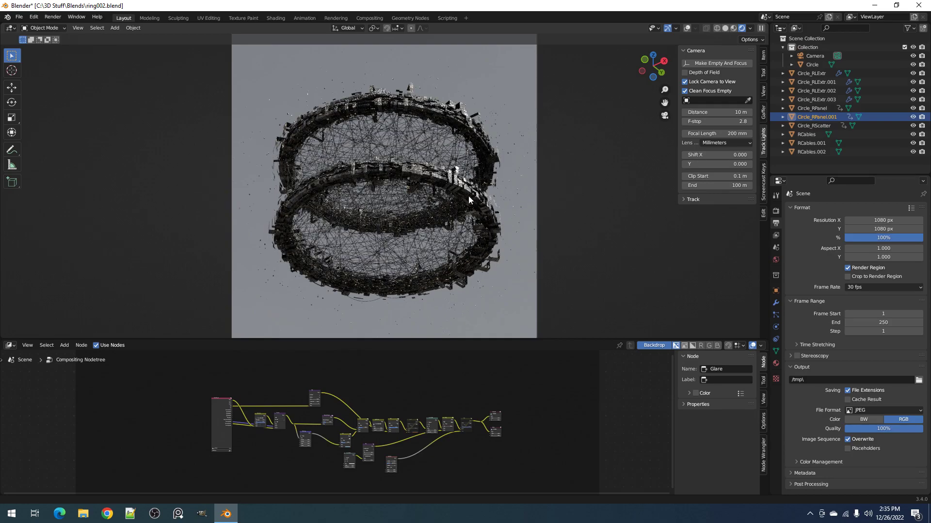
key("z")
left_click(519, 193)
key("ctrl+s")
Render frame 77, inspect the rings and cables up close and as a whole, then close the render and save the file
key("F12")
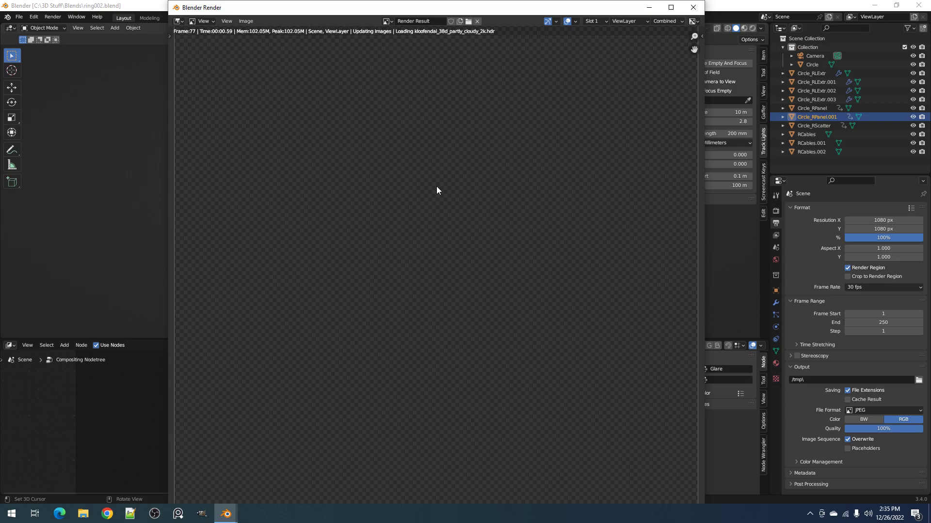
scroll(437, 187, "up", 1)
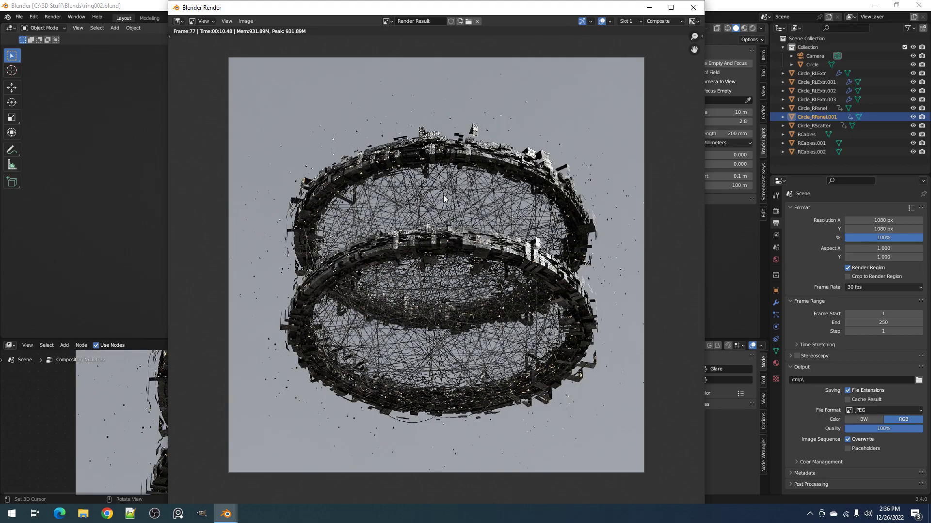
scroll(443, 195, "down", 3)
scroll(443, 195, "up", 2)
scroll(443, 194, "up", 1)
scroll(443, 192, "down", 1)
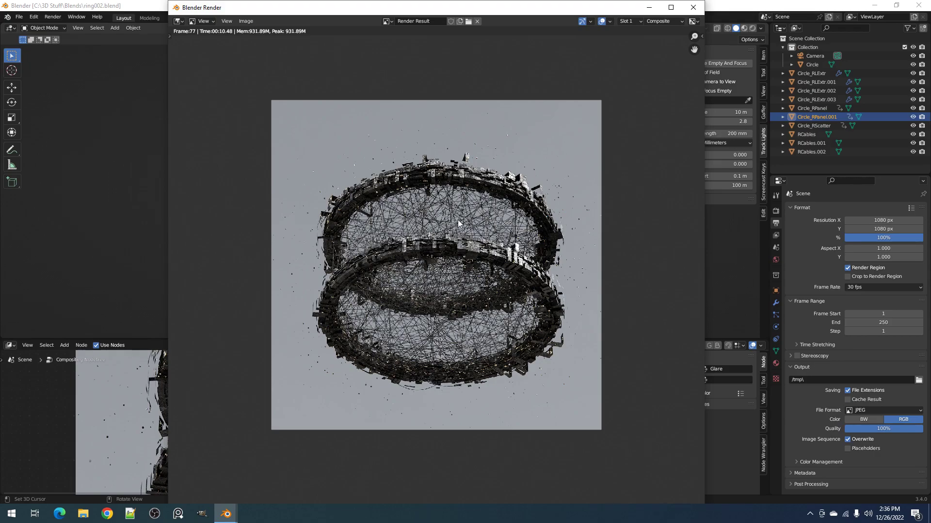
scroll(482, 146, "up", 5)
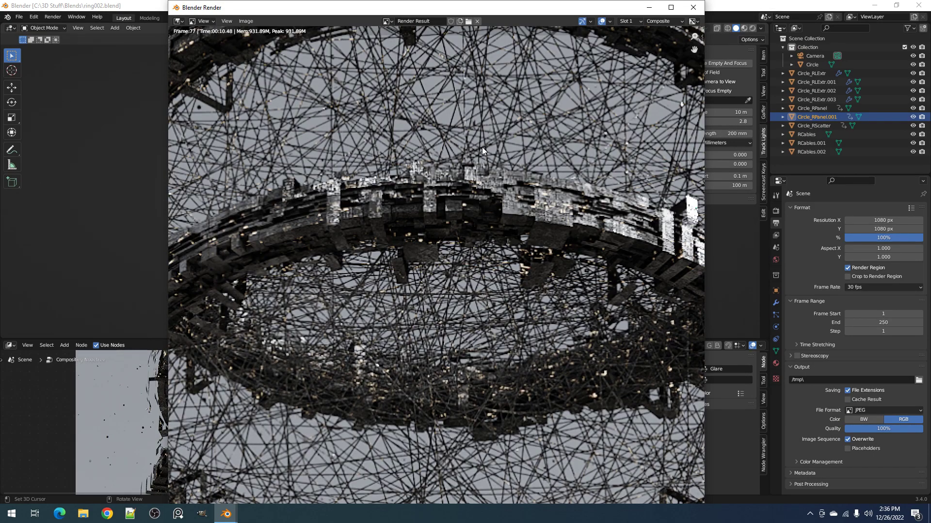
scroll(482, 147, "down", 5)
scroll(489, 153, "up", 4)
scroll(490, 153, "up", 2)
middle_click_drag(576, 155, 417, 301)
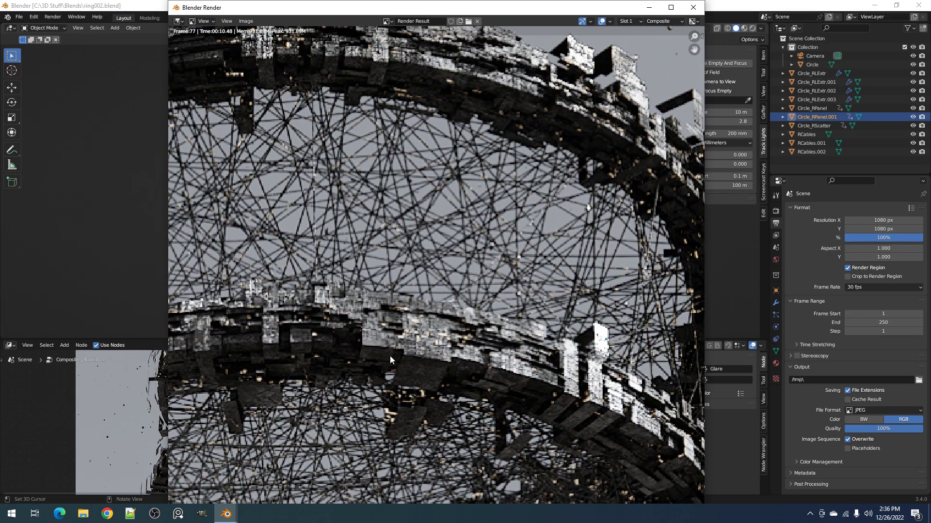
scroll(406, 351, "down", 6)
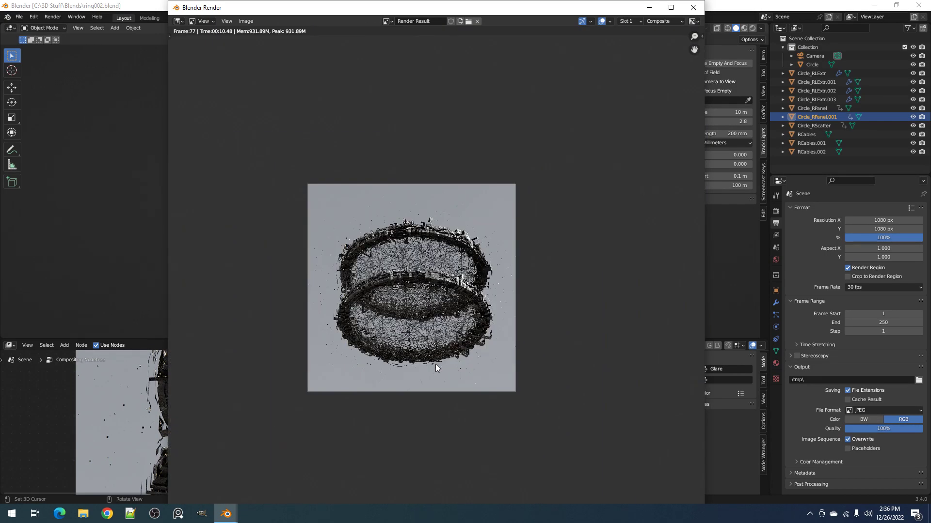
scroll(446, 349, "up", 3)
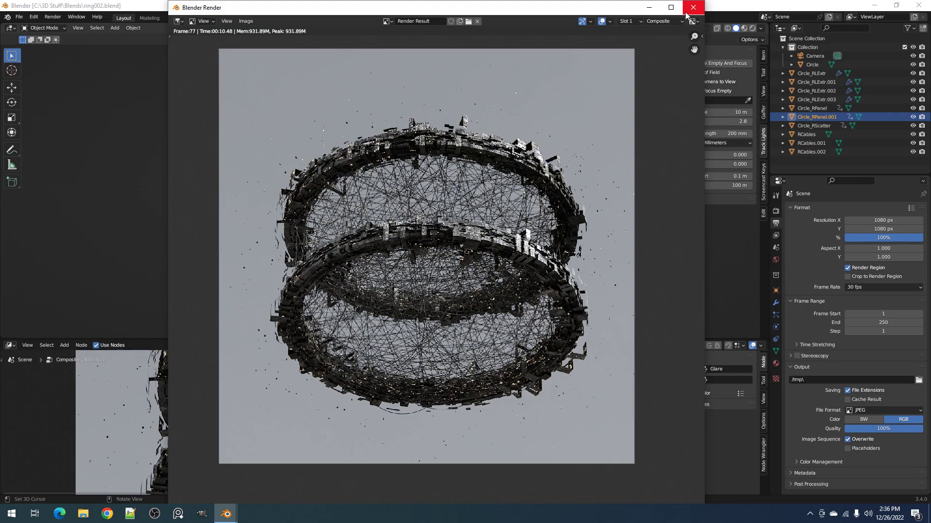
left_click(687, 13)
key("ctrl+s")
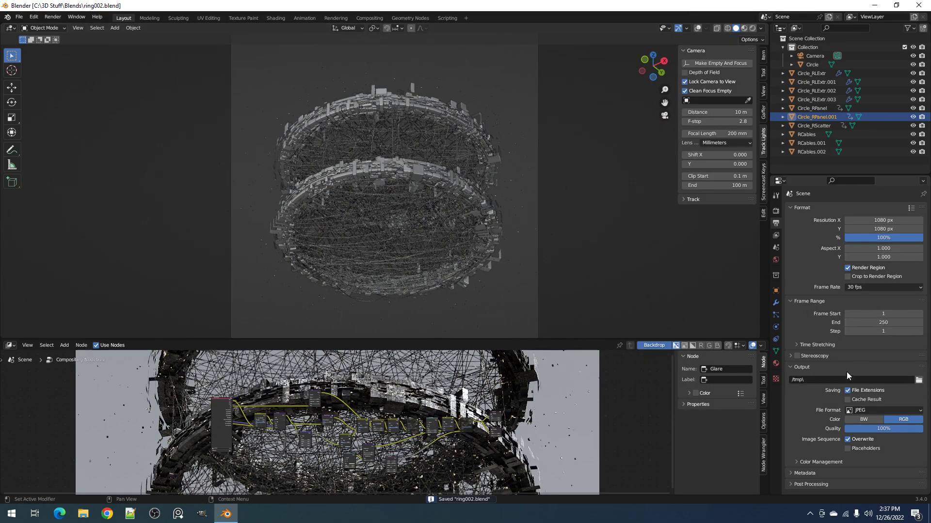
Set the Cycles render Max Samples to 4 and save the file
left_click(775, 211)
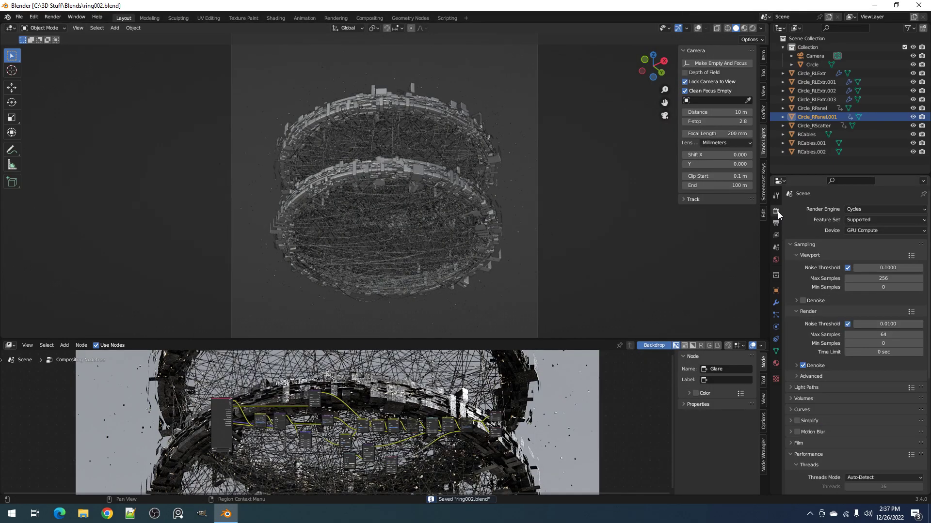
left_click(874, 335)
type("8")
key("Return")
left_click(868, 334)
type("3")
key("Return")
left_click(860, 334)
type("4")
key("Return")
key("ctrl+s")
Render frame 77 again with the reduced samples and examine the denoised ring and cable detail
key("F12")
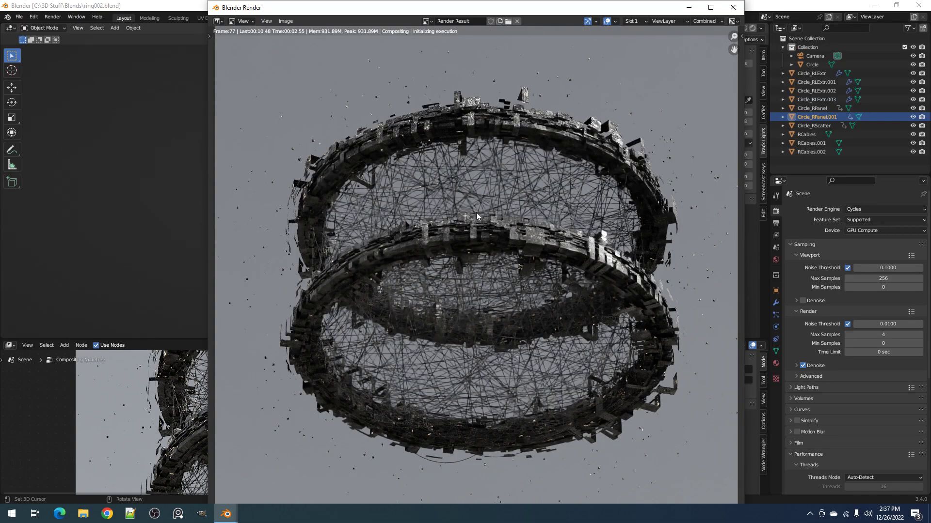
scroll(520, 239, "down", 1)
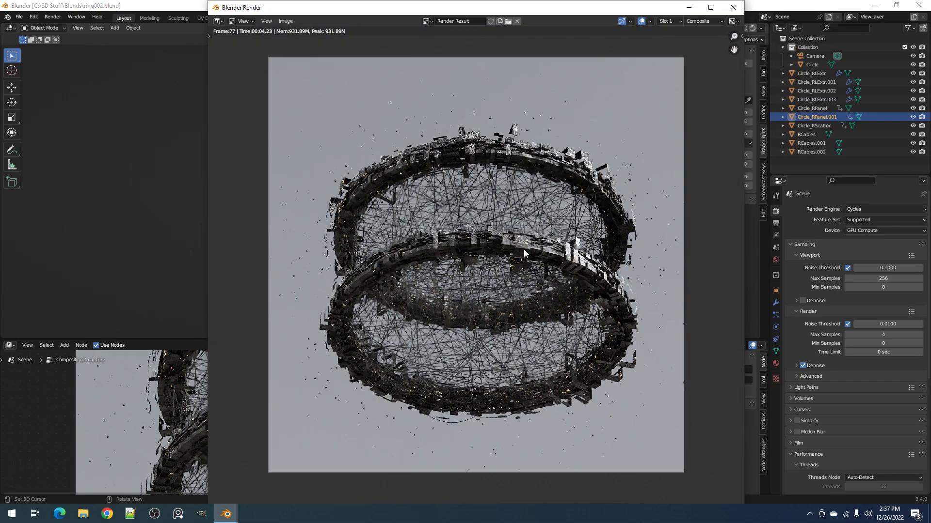
scroll(523, 249, "up", 1)
scroll(519, 239, "up", 3)
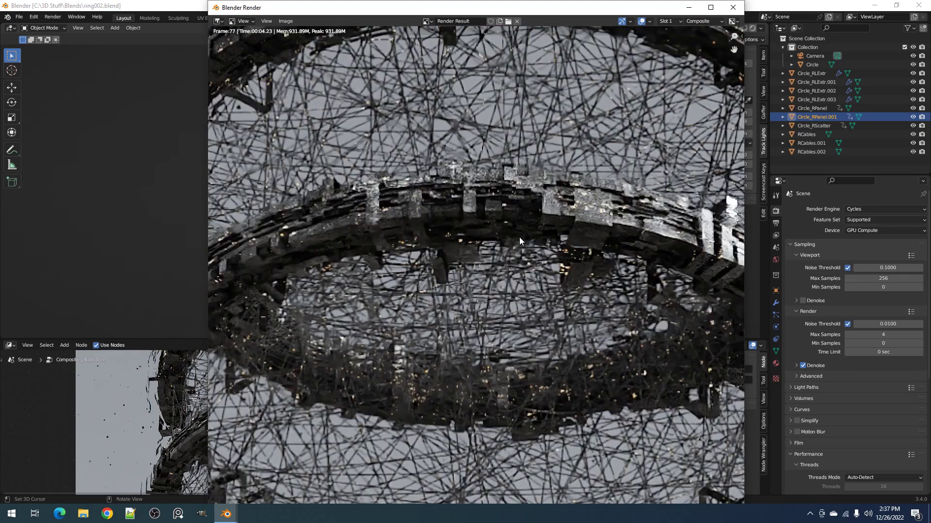
scroll(583, 207, "down", 4)
scroll(525, 234, "up", 1)
middle_click_drag(568, 239, 571, 200)
scroll(493, 211, "down", 1)
scroll(493, 212, "down", 3)
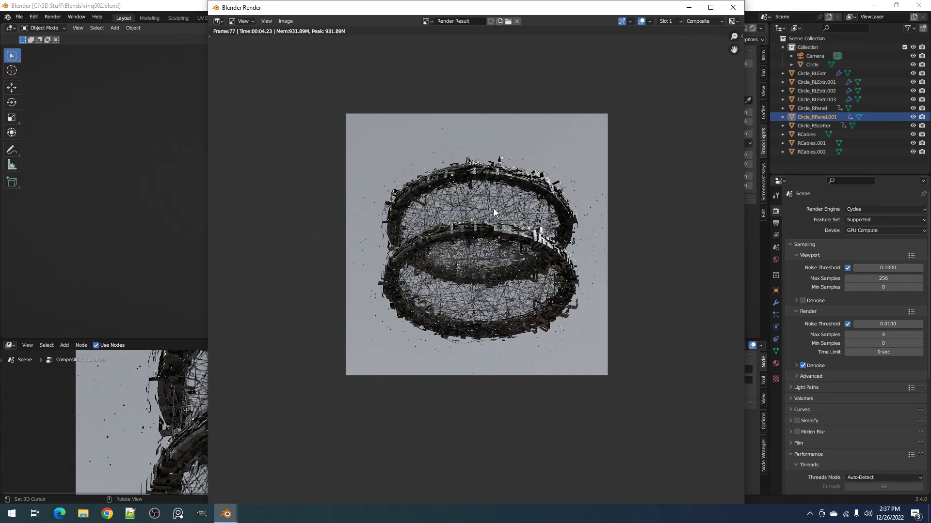
Inspect the two rings in the frame 77 render at several zoom levels, then close the render and save the file
scroll(493, 212, "up", 2)
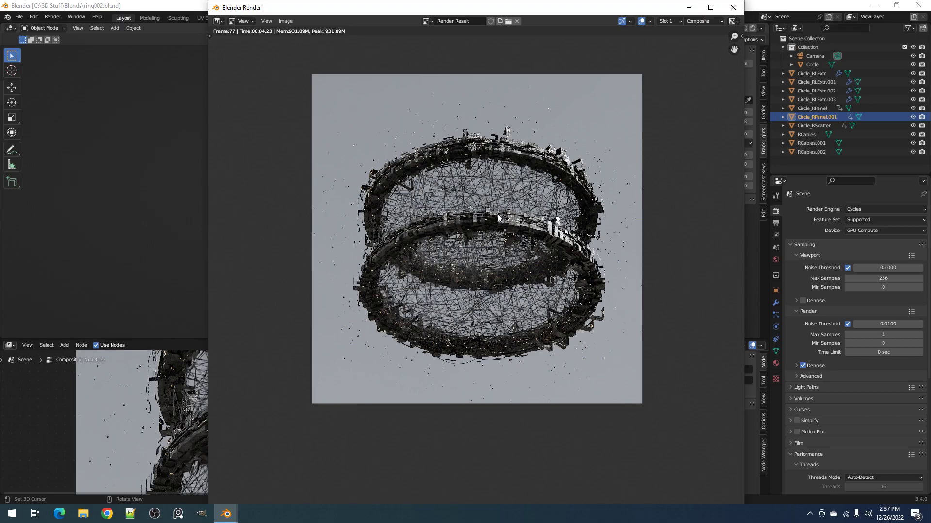
scroll(499, 216, "up", 2)
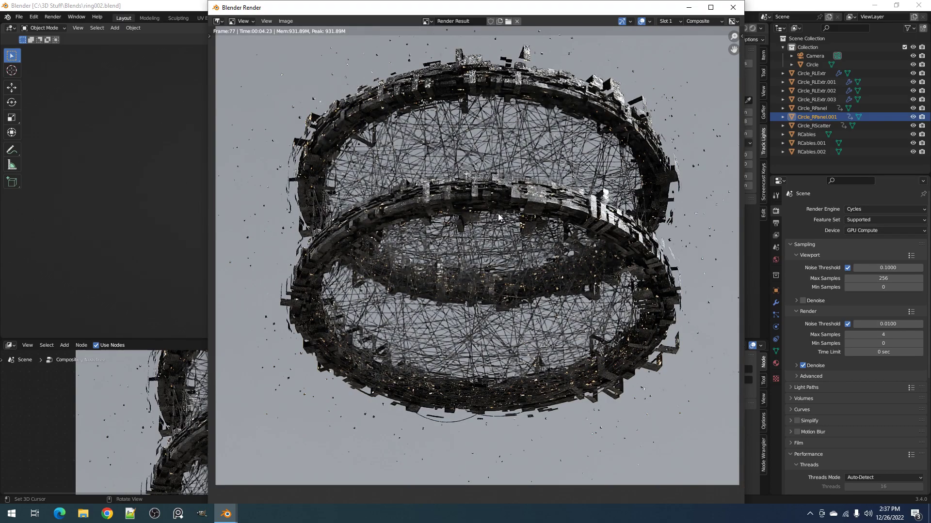
scroll(512, 194, "down", 4)
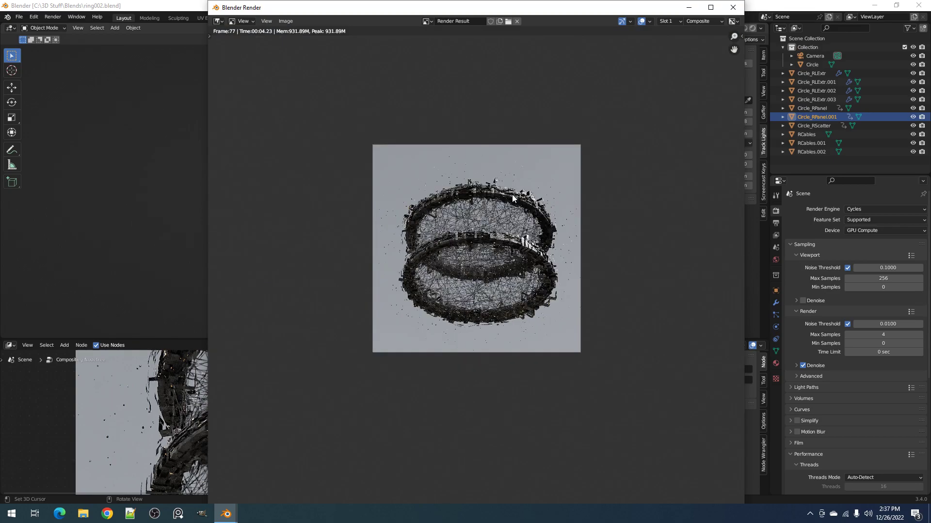
scroll(512, 194, "up", 3)
middle_click_drag(512, 194, 514, 226)
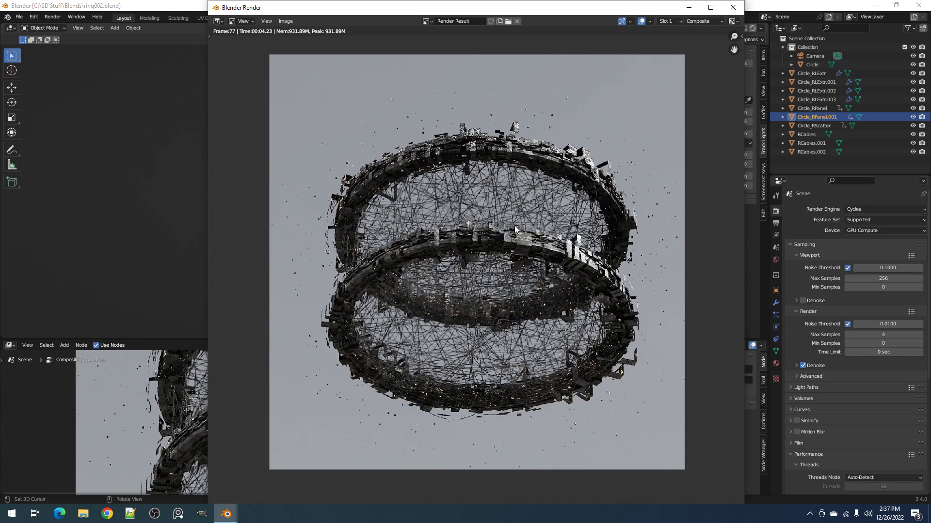
left_click(727, 8)
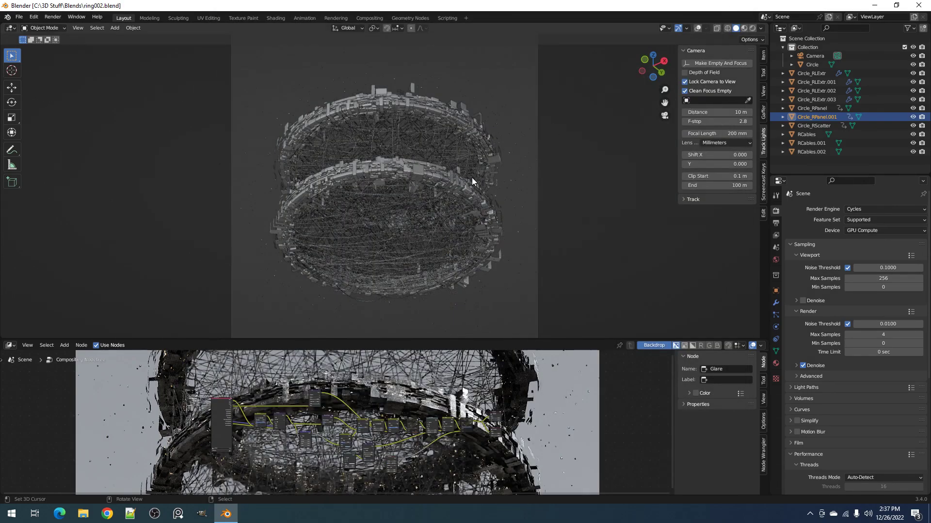
key("ctrl+s")
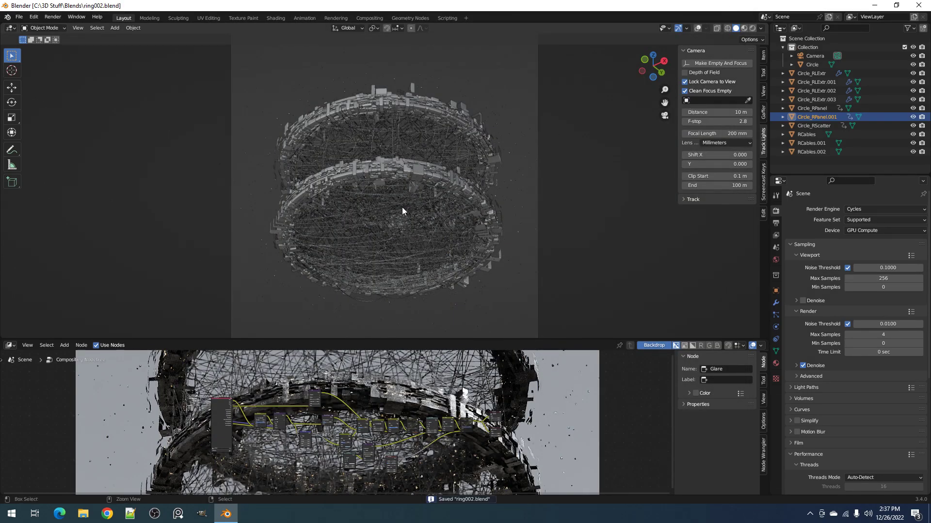
Leave the camera view, maximize the 3D viewport to view both rings from above and below, and save the file
key("KP_0")
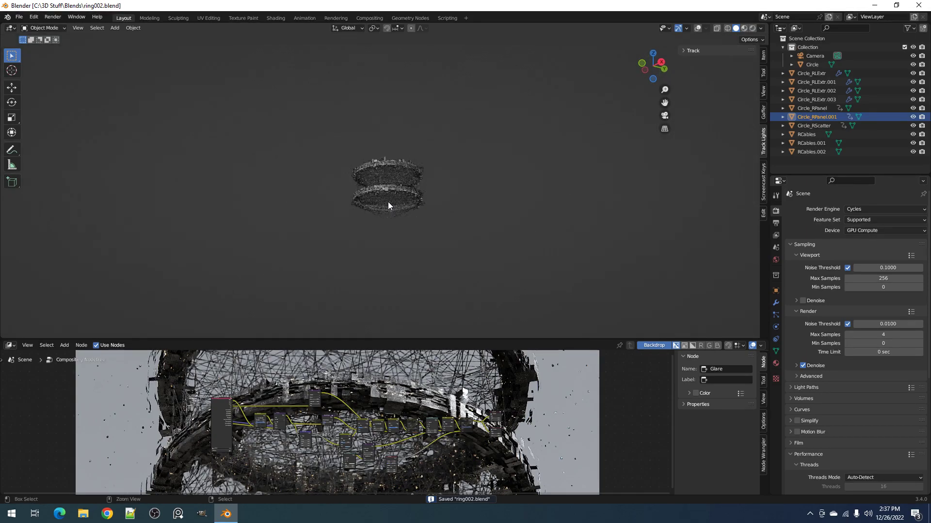
key("ctrl+space")
scroll(388, 201, "up", 5)
middle_click_drag(389, 201, 545, 273)
scroll(521, 309, "up", 2)
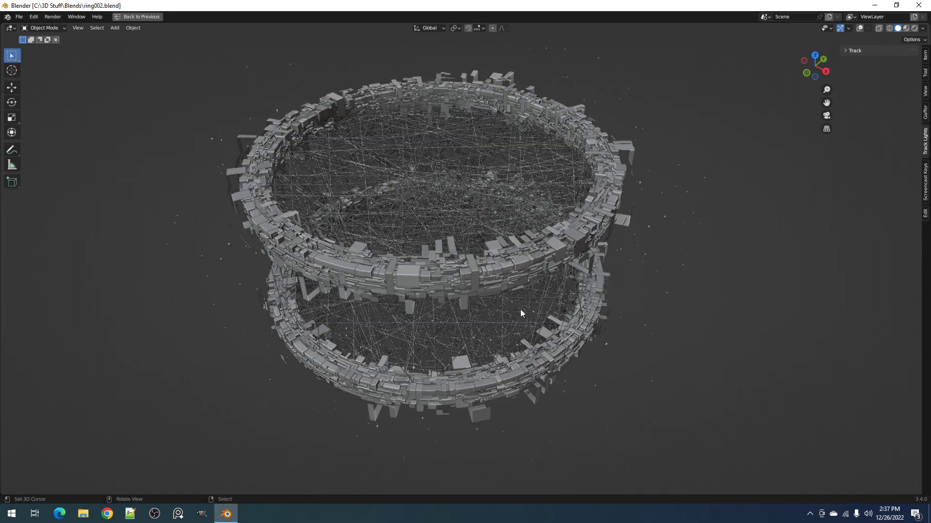
middle_click_drag(521, 309, 523, 237)
key("ctrl+s")
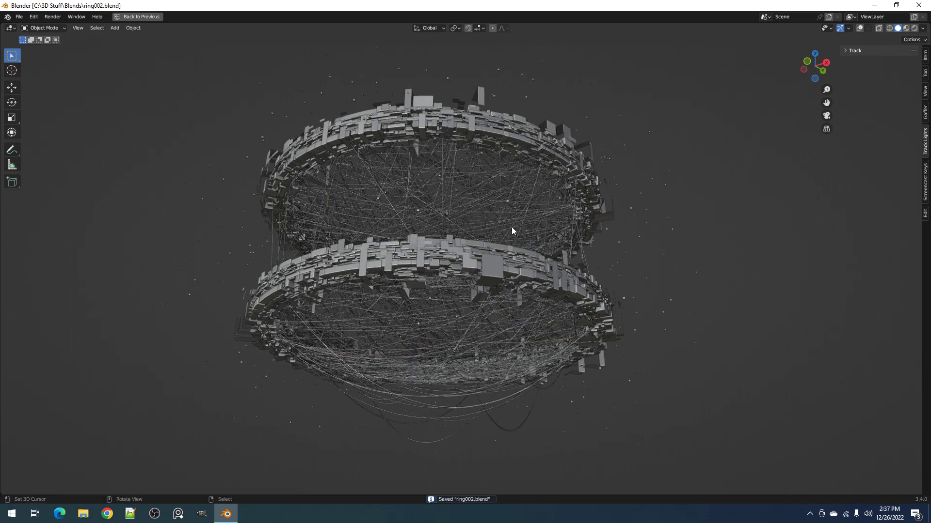
left_click(847, 51)
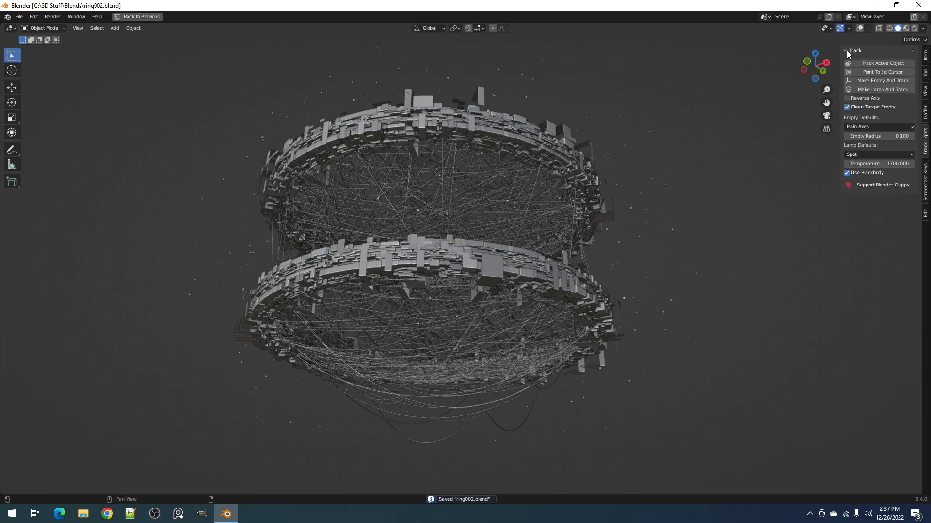
left_click(846, 51)
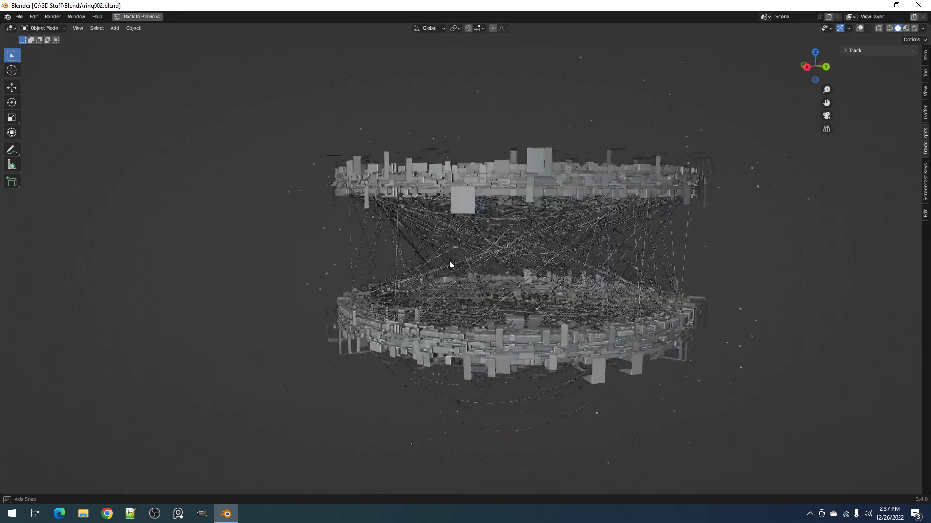